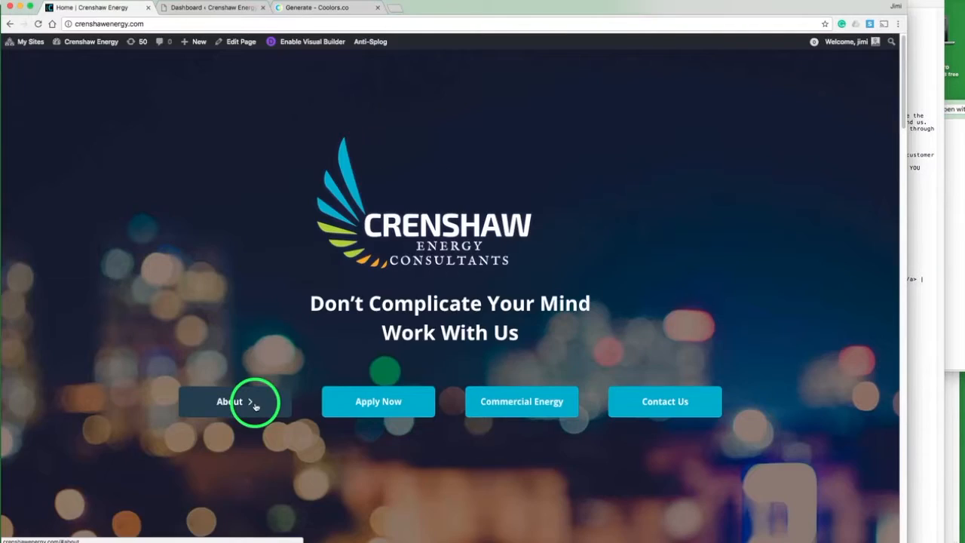
Step: Browse the live Crenshaw Energy home page from top to bottom to review its sections
click(251, 403)
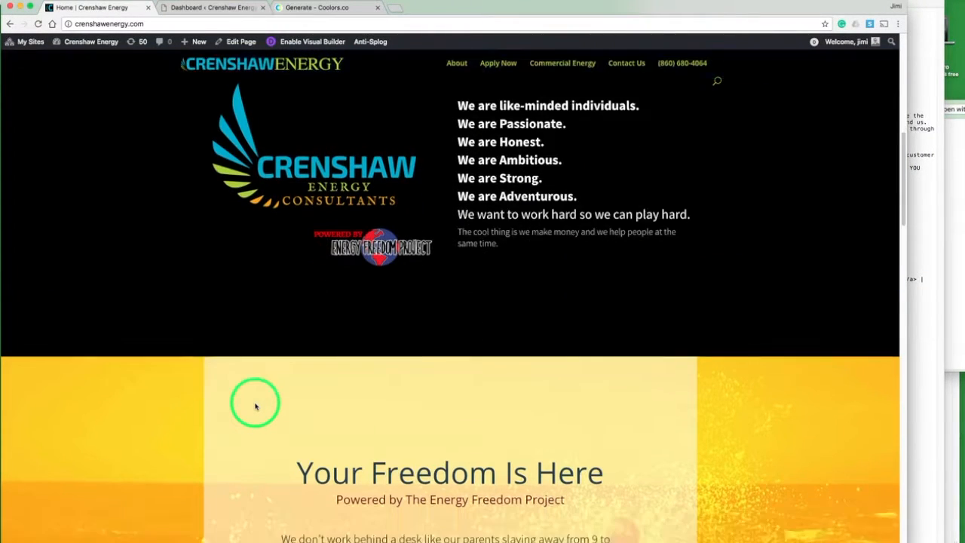
scroll(255, 406, down, 10)
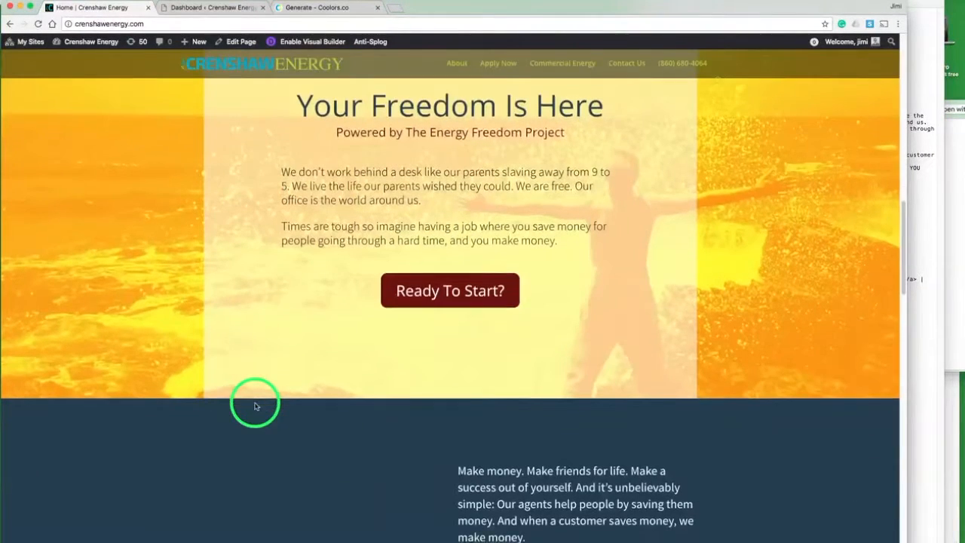
scroll(254, 404, down, 3)
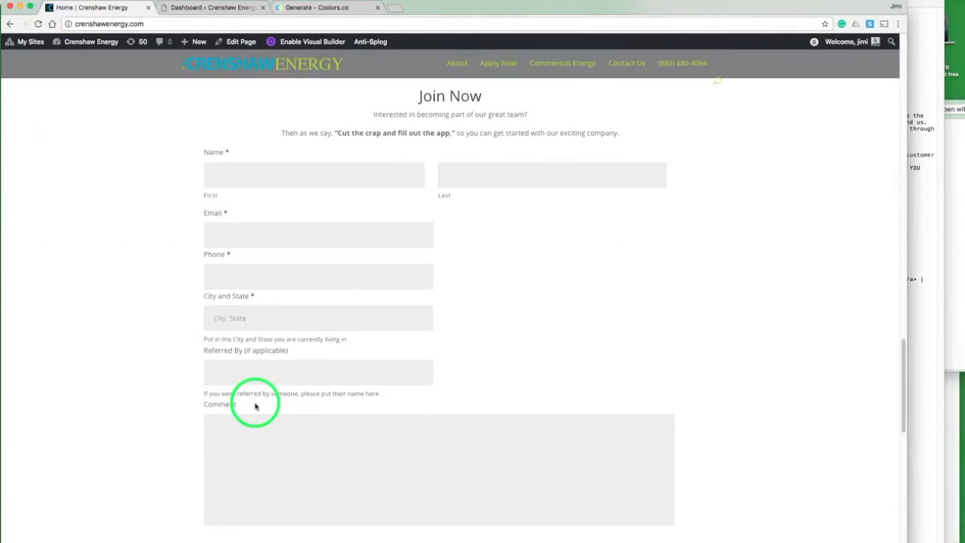
scroll(255, 404, down, 2)
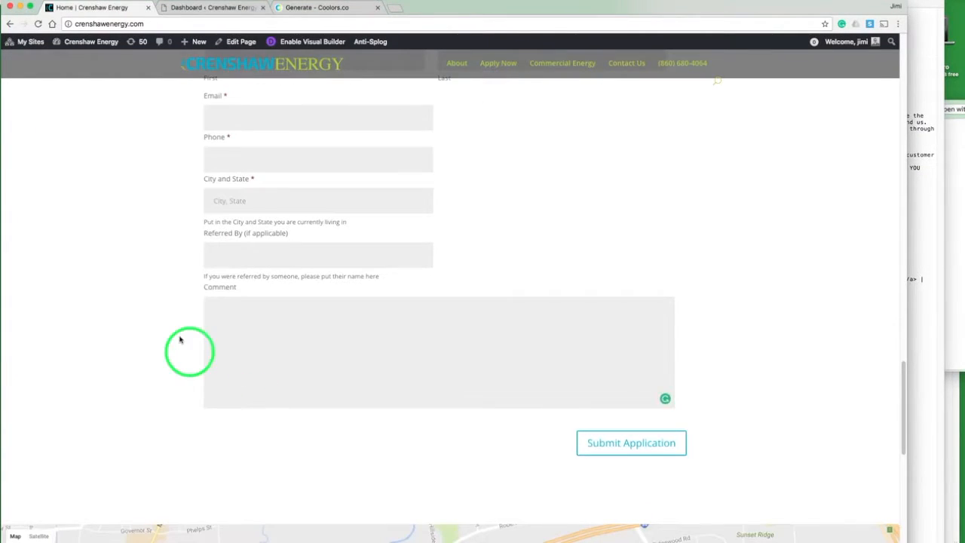
scroll(177, 335, down, 3)
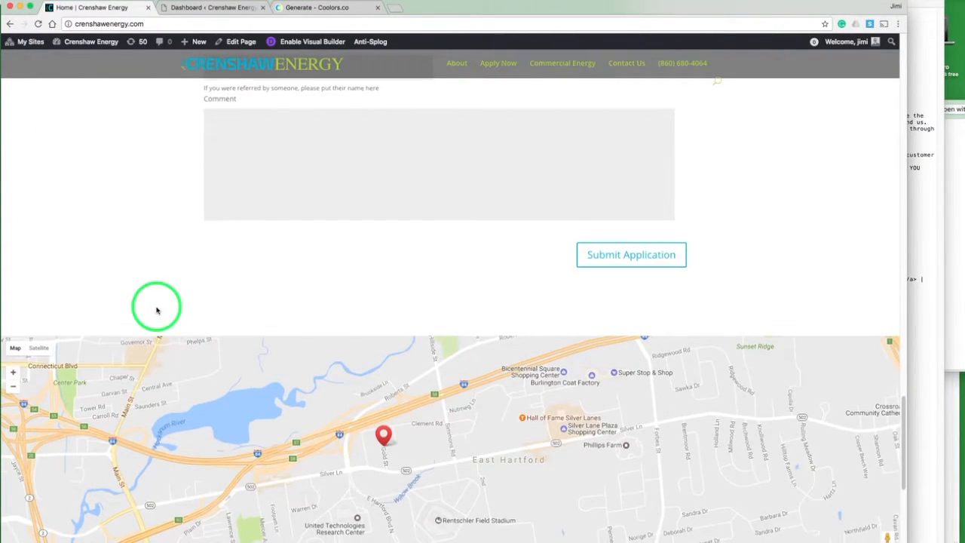
scroll(156, 309, down, 4)
scroll(156, 310, up, 15)
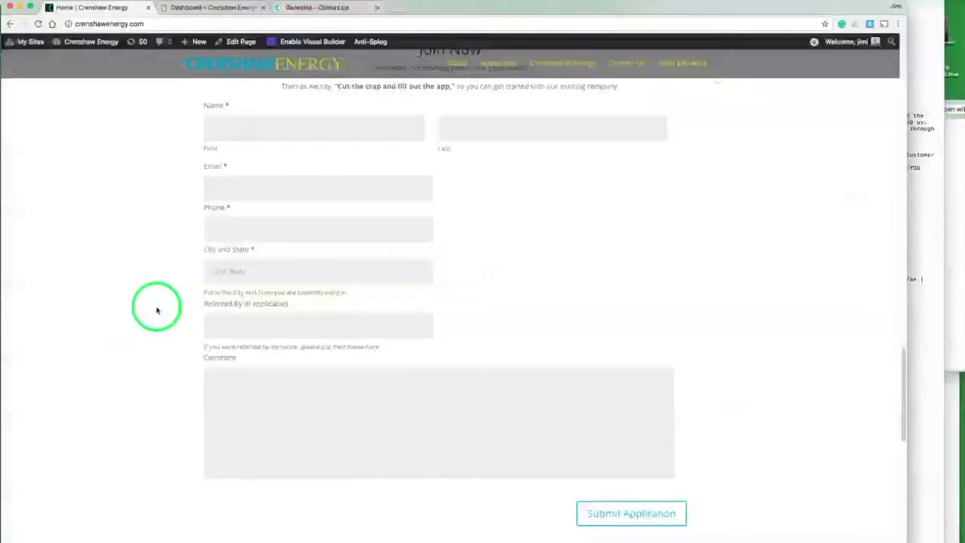
scroll(156, 310, up, 3)
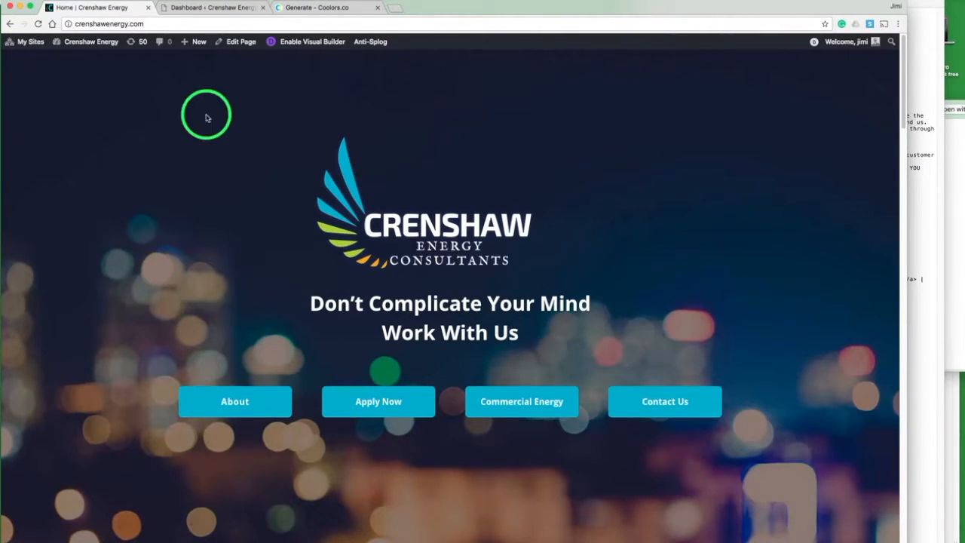
Step: Close the live site tab and open the Divi Theme Options page from the WordPress dashboard
click(201, 9)
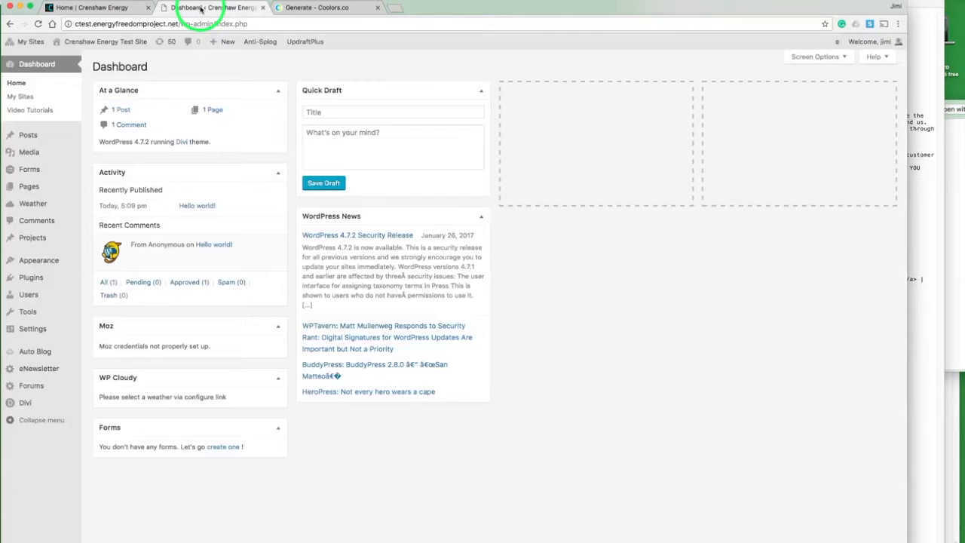
click(147, 7)
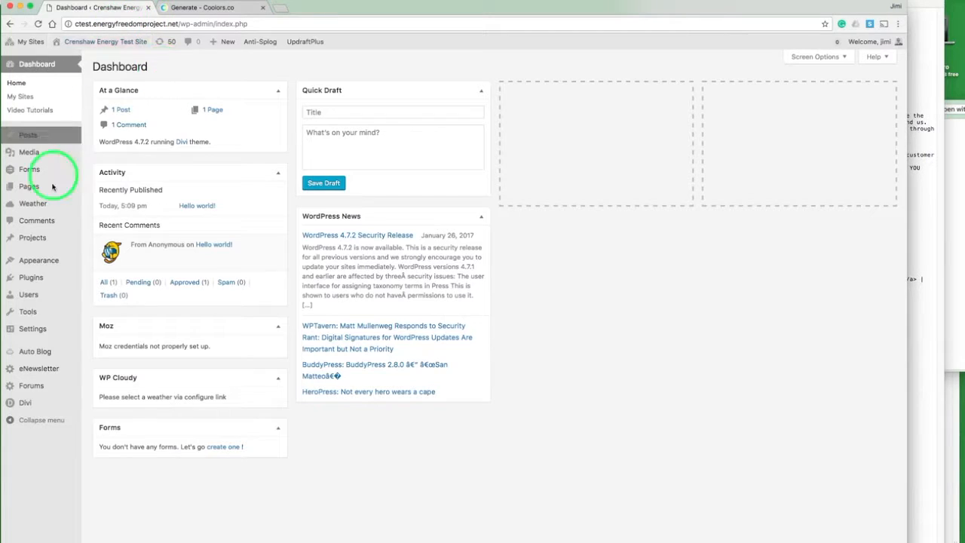
mouse_move(41, 403)
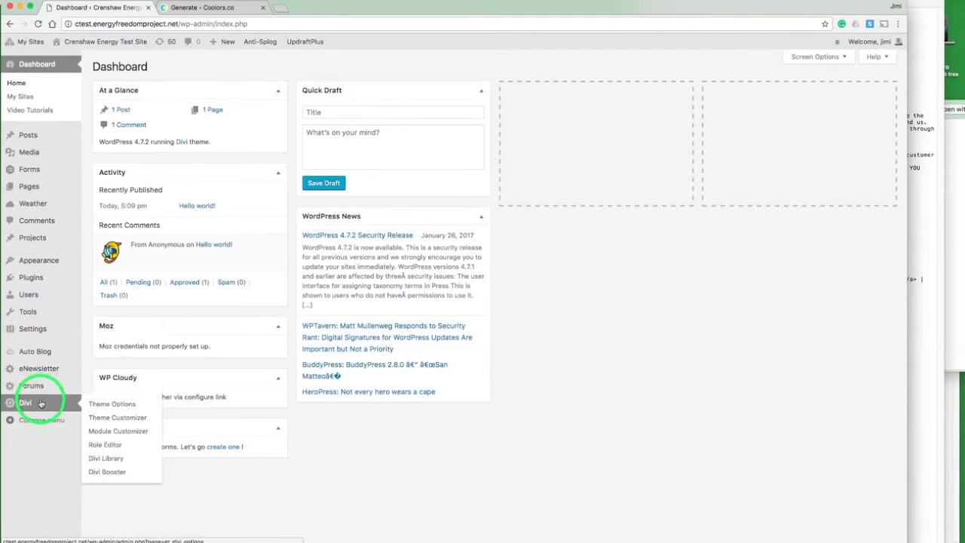
click(98, 407)
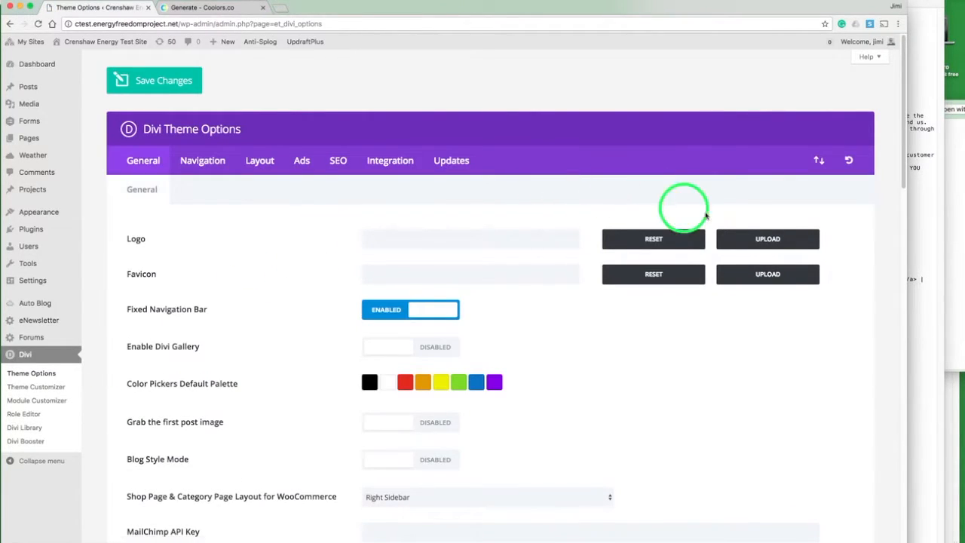
Step: Upload all images from the Final Graphics folder to the media library through the logo image chooser
click(760, 240)
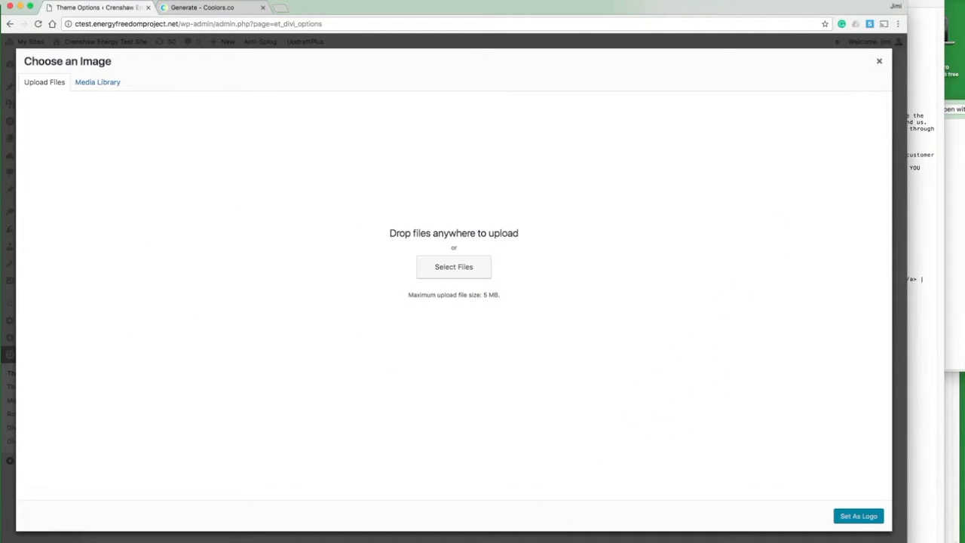
click(411, 542)
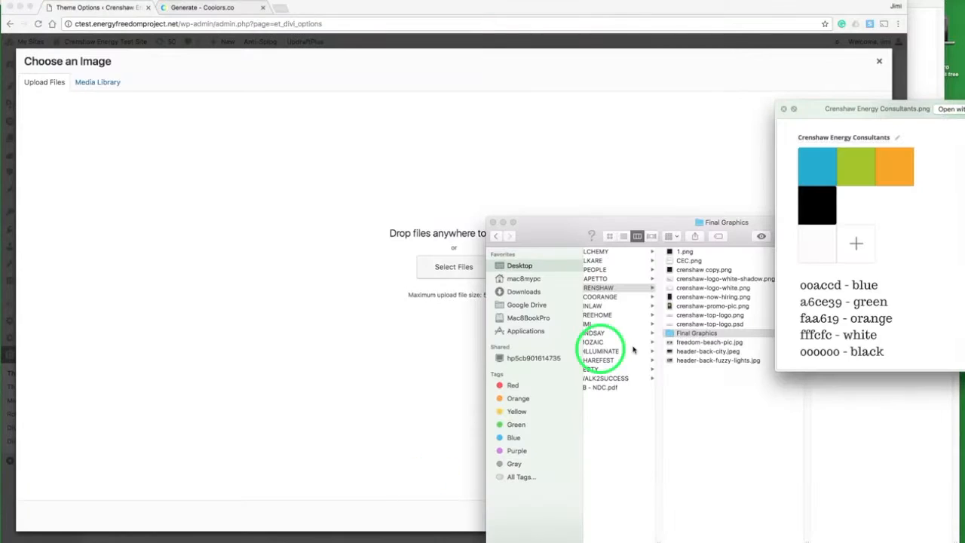
click(784, 111)
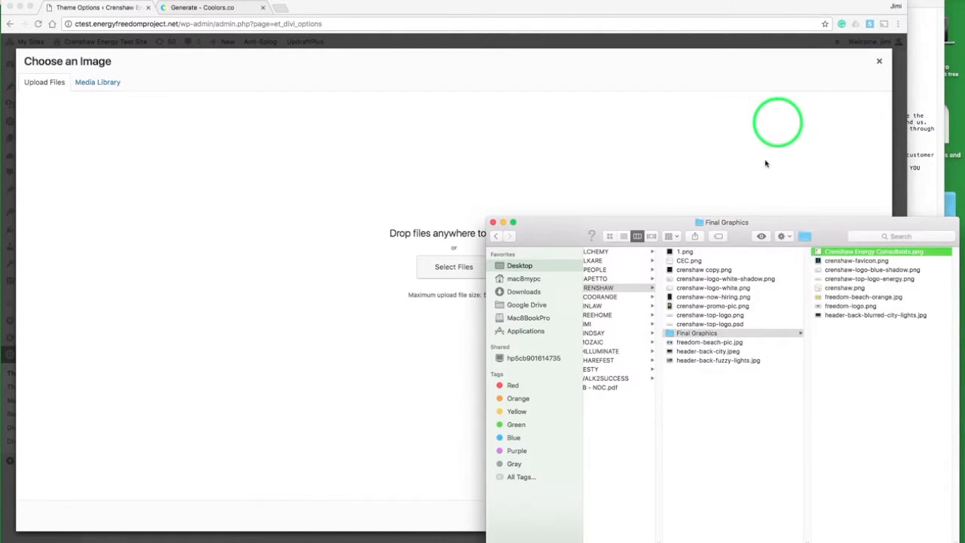
click(852, 262)
key(super+a)
drag(852, 263, 445, 204)
click(306, 78)
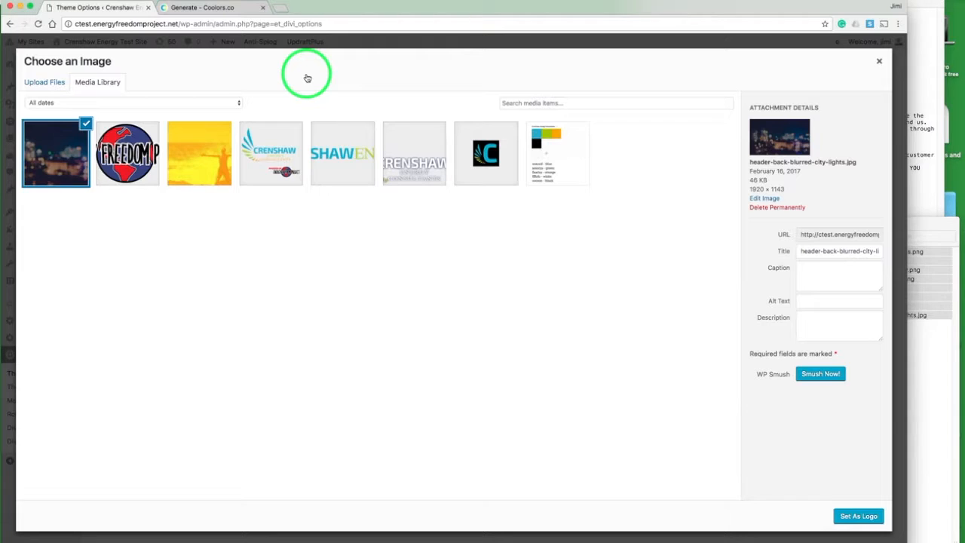
Step: Permanently delete the Crenshaw-Energy-Consultants.png palette image from the media library
click(562, 146)
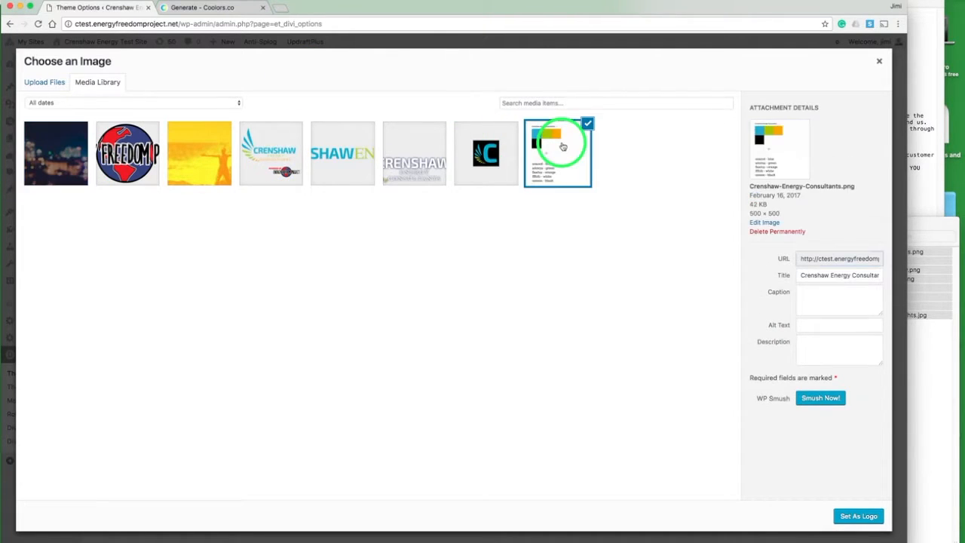
click(781, 232)
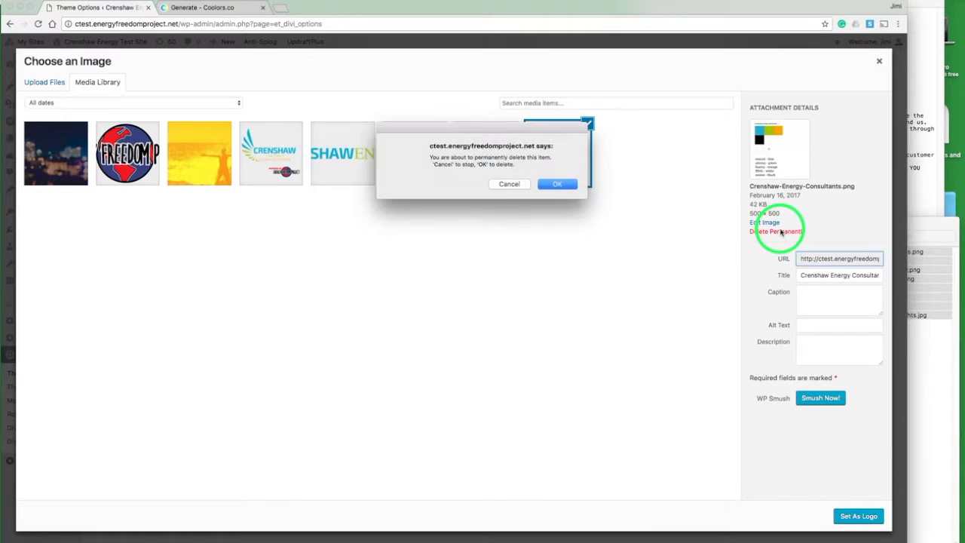
click(564, 186)
Step: Set crenshaw-top-logo-energy.png as the site logo
click(347, 171)
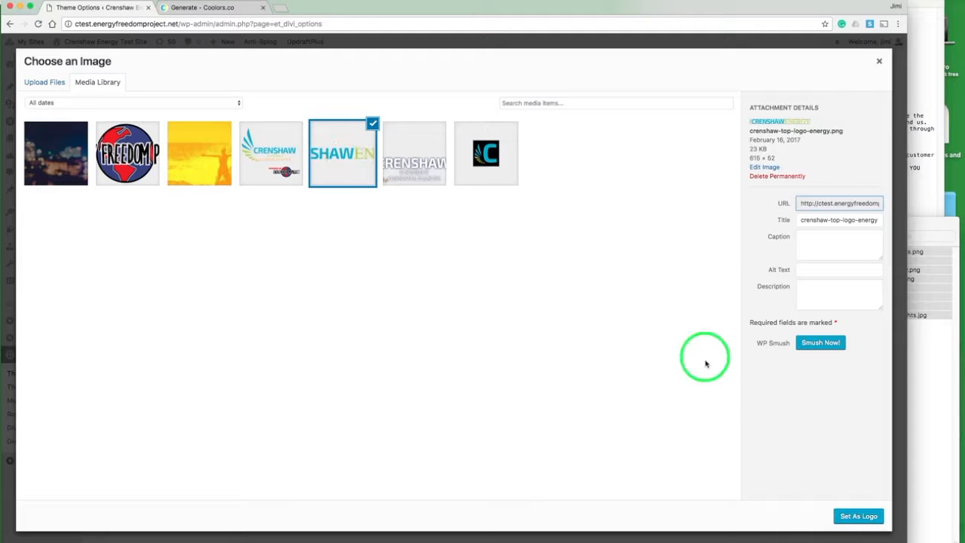
click(852, 517)
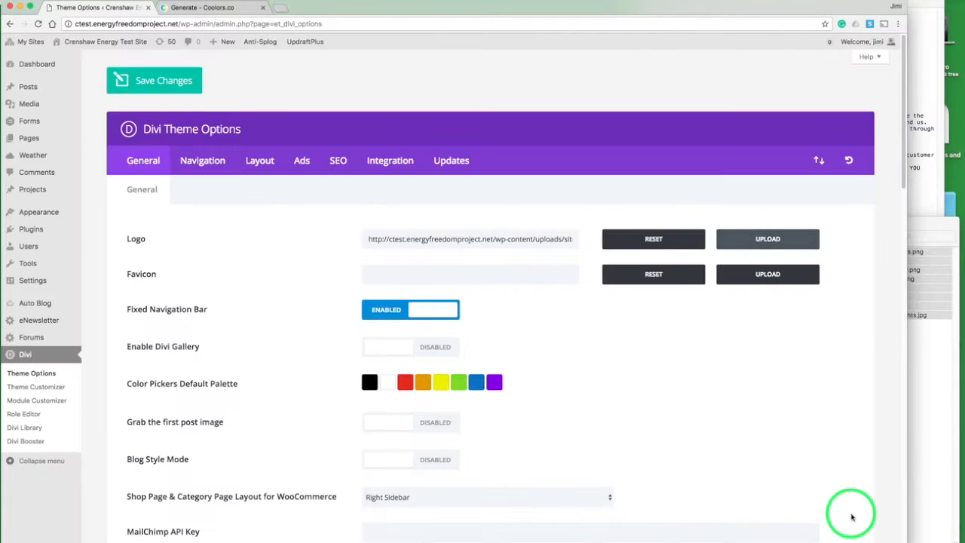
Step: Set crenshaw-favicon.png as the site favicon
click(737, 276)
click(488, 151)
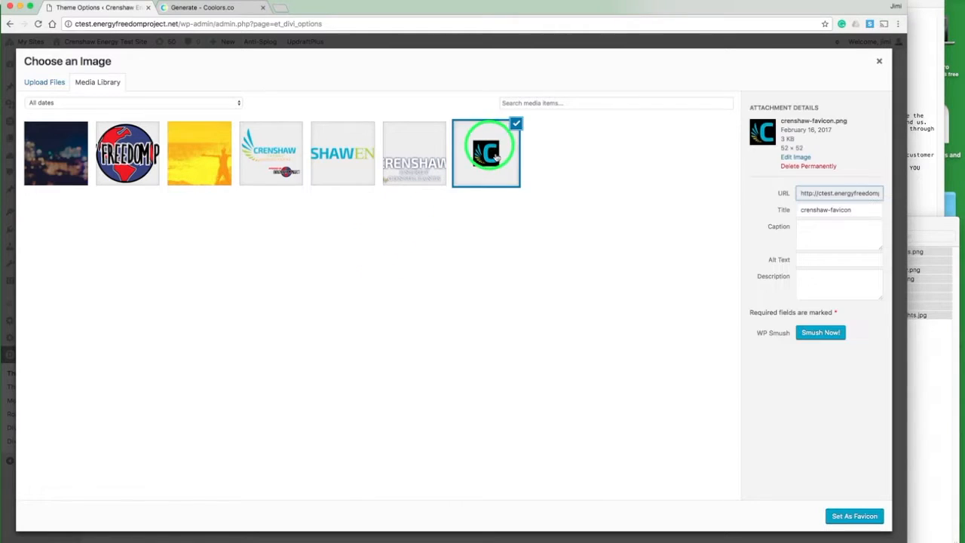
click(842, 516)
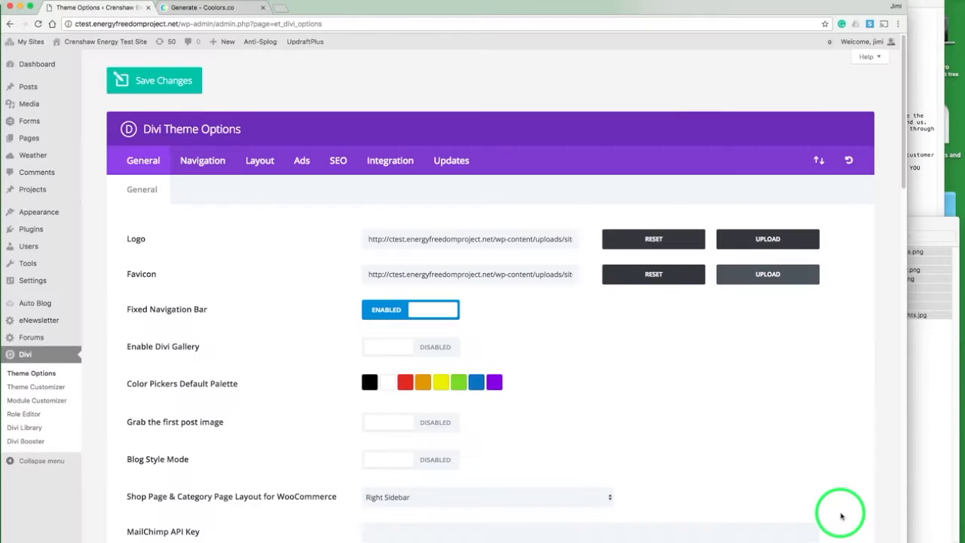
Step: Preview the Crenshaw Energy Consultants palette image to check the brand colour codes
scroll(623, 377, down, 5)
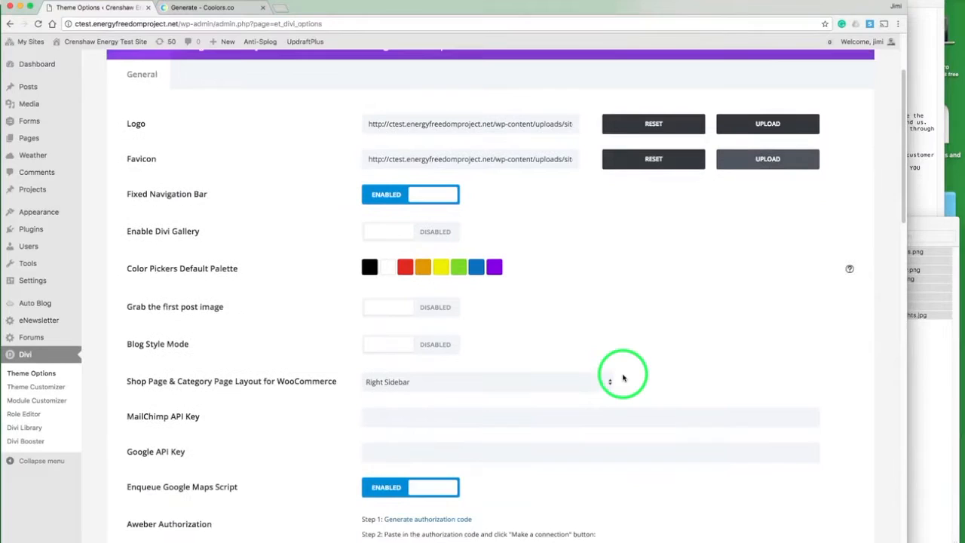
scroll(623, 374, down, 1)
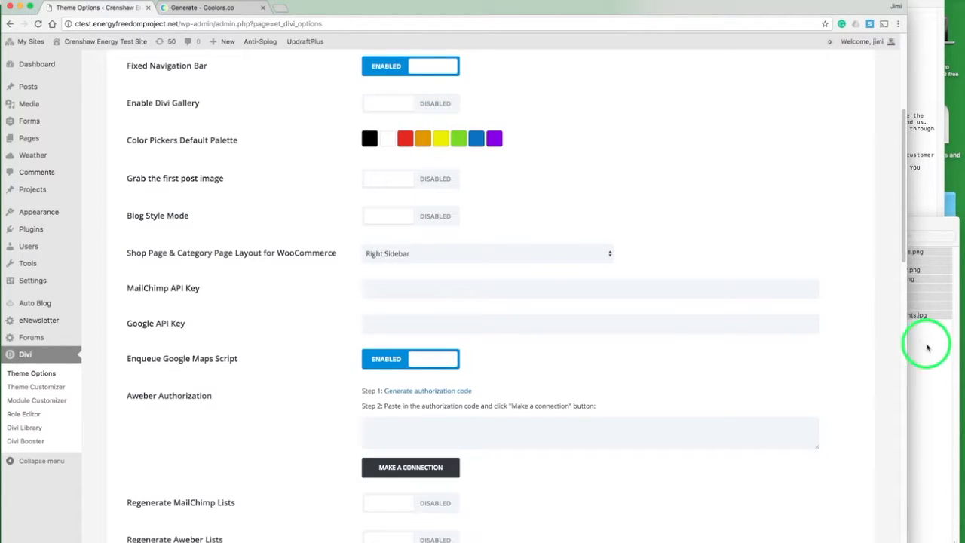
click(926, 345)
key(Up)
key(Up)
key(Up)
key(Up)
key(Up)
key(Up)
key(Up)
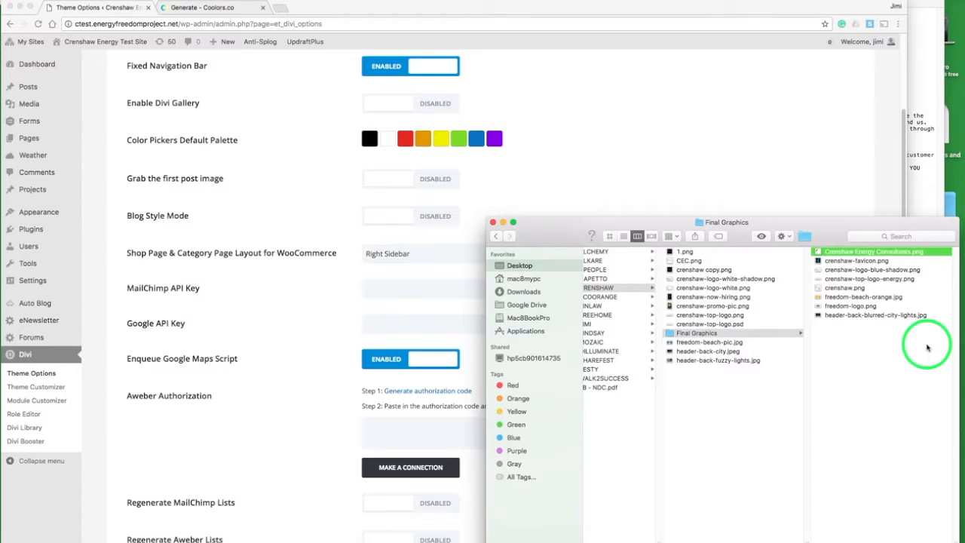
key(space)
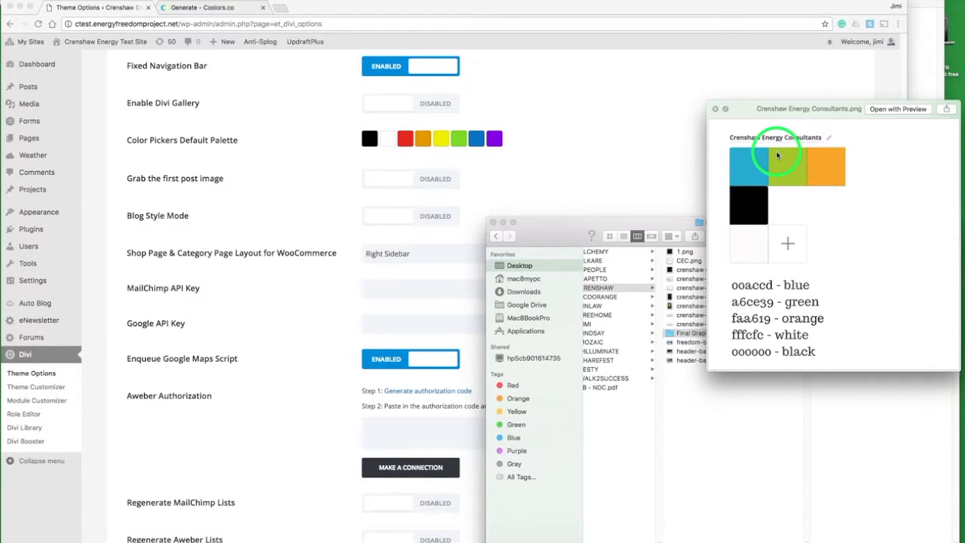
key(space)
click(596, 108)
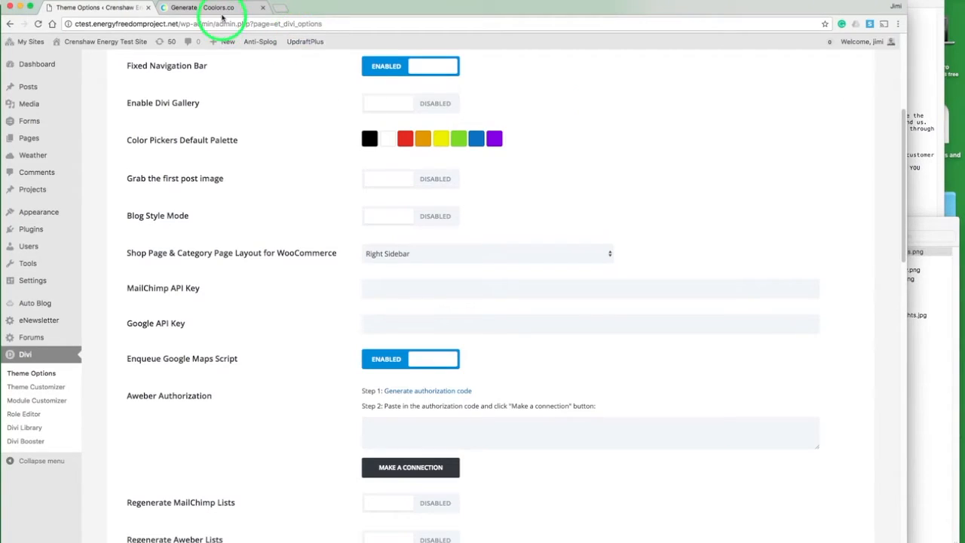
Step: Set the red swatch of the Color Pickers Default Palette to #69140E copied from Coolors
click(217, 9)
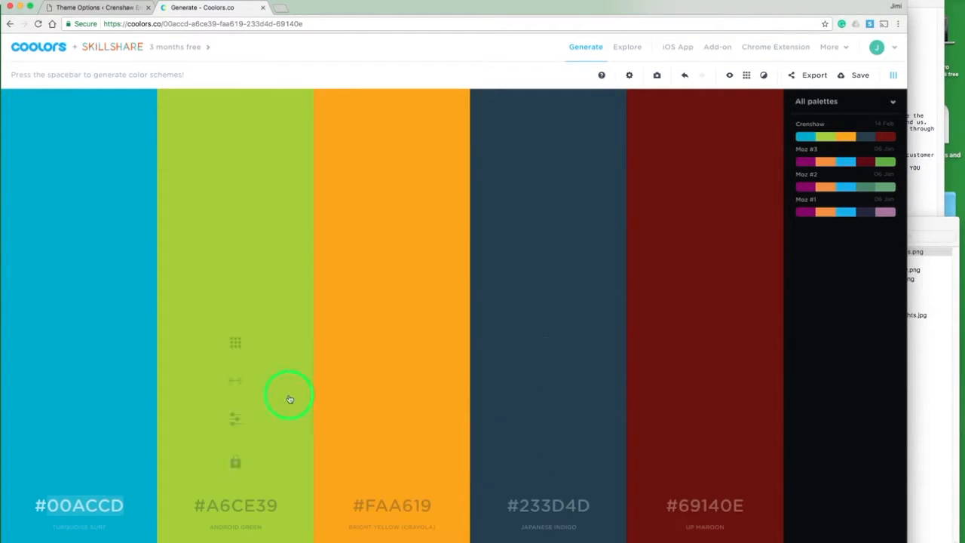
click(701, 508)
key(ctrl+c)
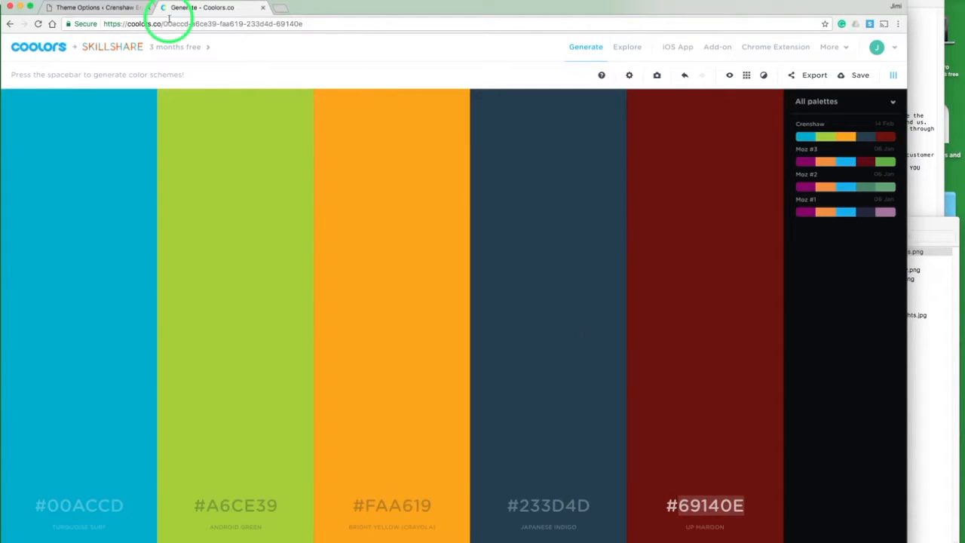
click(127, 9)
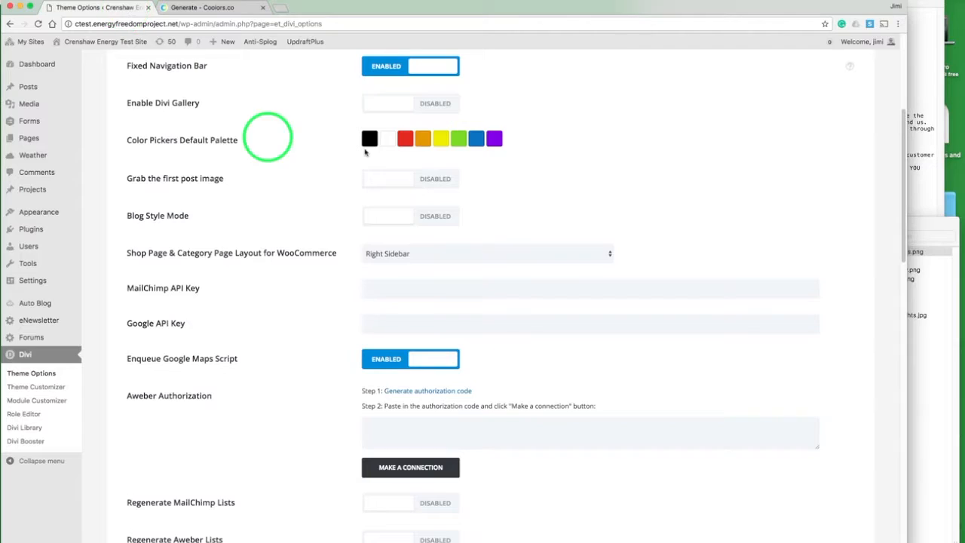
click(405, 140)
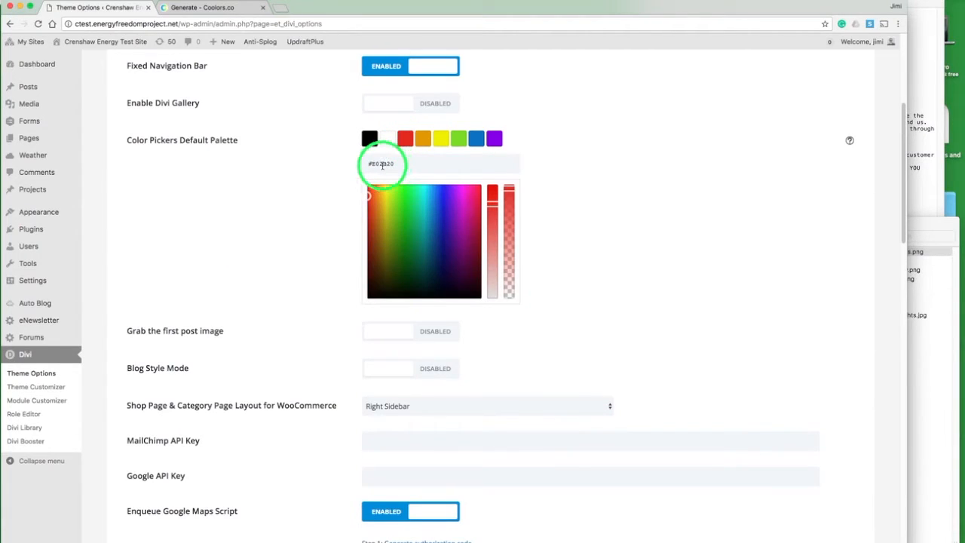
triple_click(382, 165)
key(ctrl+v)
Step: Replace the purple palette swatch with #233D4D copied from Coolors
click(214, 8)
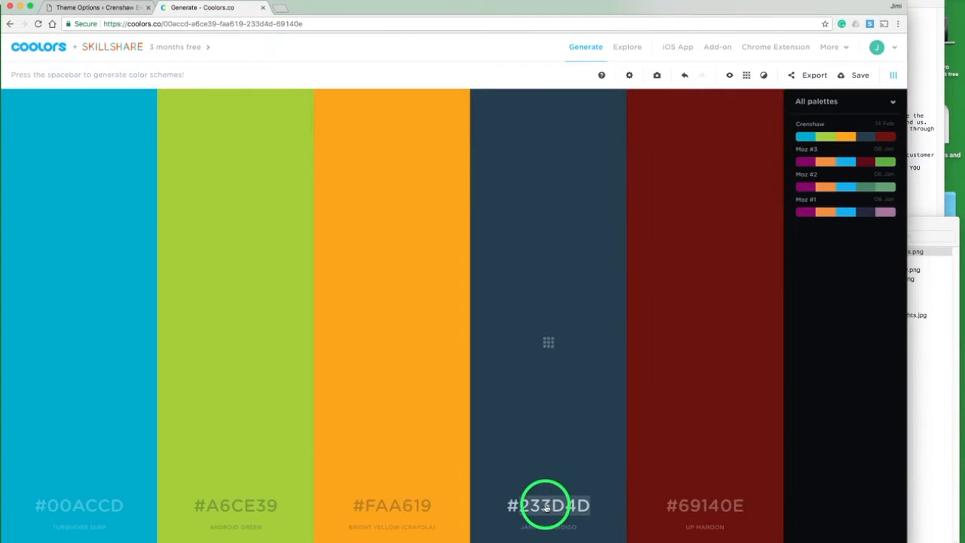
click(101, 9)
click(493, 138)
Step: Set the orange palette swatch to #FAA619 copied from Coolors
click(215, 9)
click(392, 507)
key(ctrl+c)
click(100, 9)
triple_click(387, 159)
key(ctrl+v)
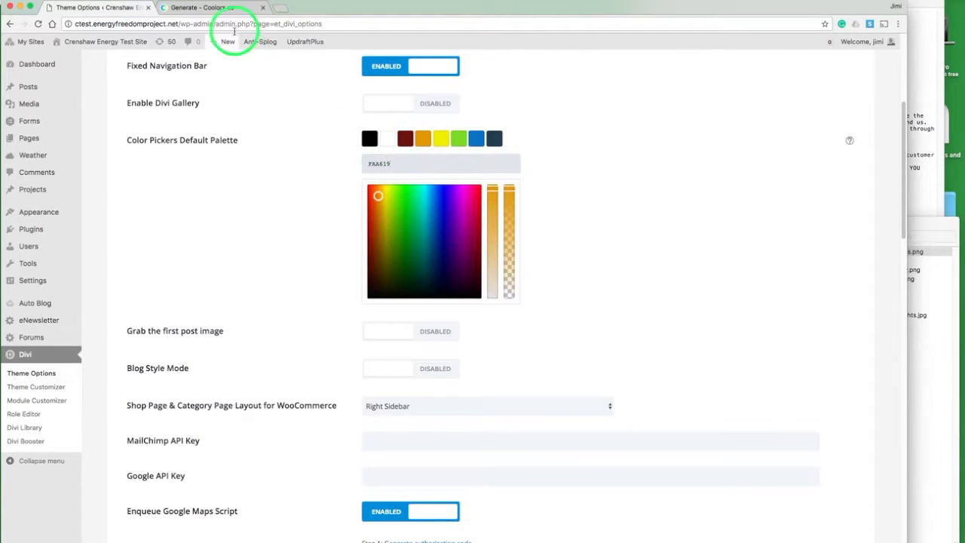
Step: Set the green palette swatch to #A6CE39 copied from Coolors
click(216, 9)
click(245, 499)
key(ctrl+c)
click(121, 8)
triple_click(385, 164)
key(ctrl+v)
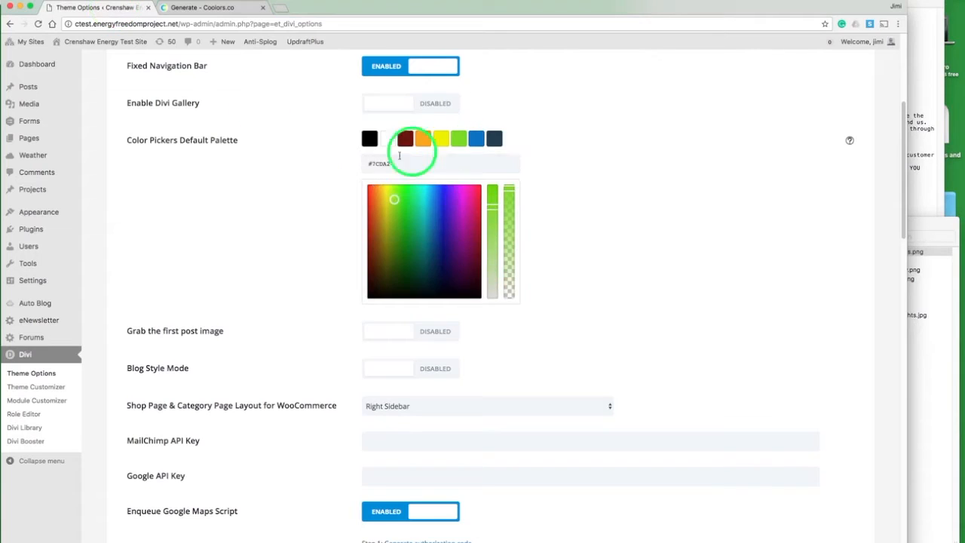
Step: Set the blue palette swatch to #00ACCD copied from Coolors
click(226, 8)
click(82, 500)
key(ctrl+c)
click(101, 8)
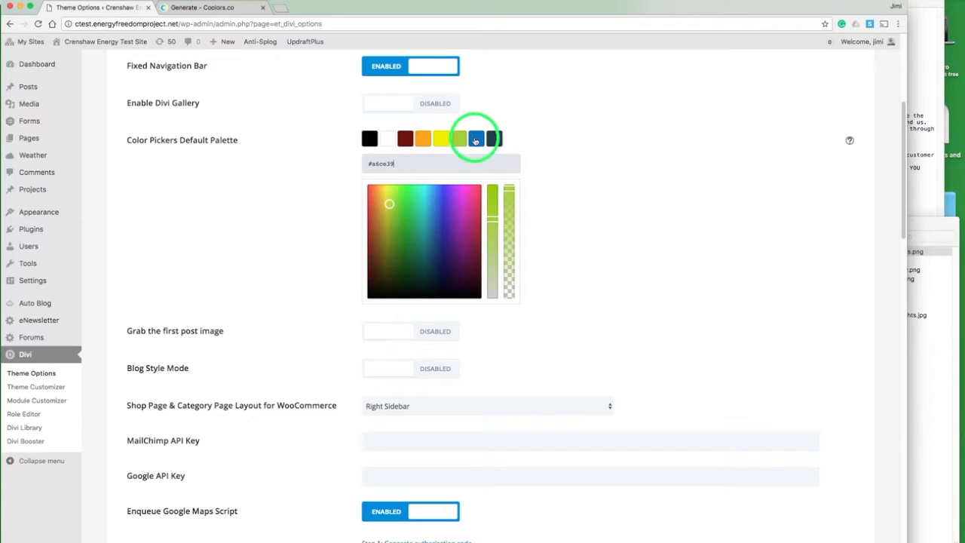
click(475, 138)
triple_click(381, 163)
key(ctrl+v)
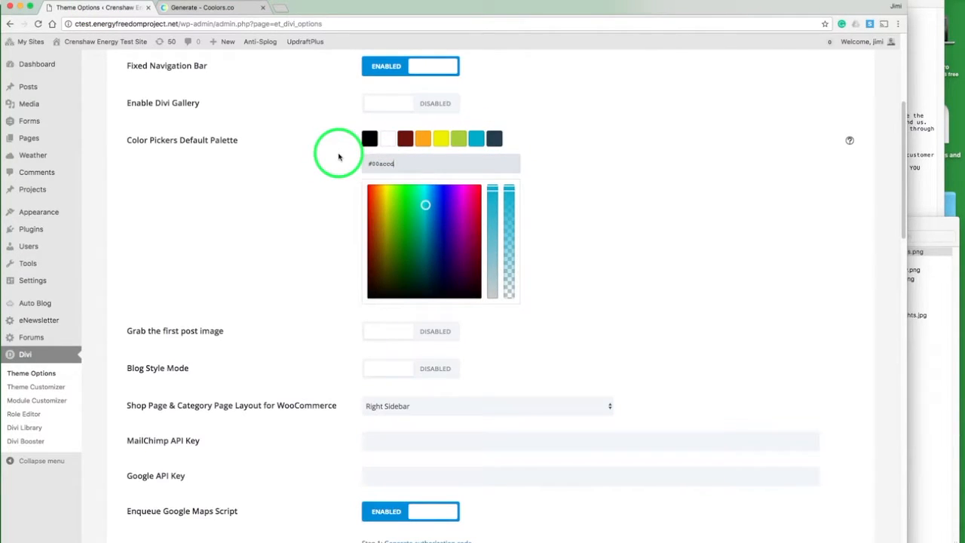
scroll(339, 157, down, 5)
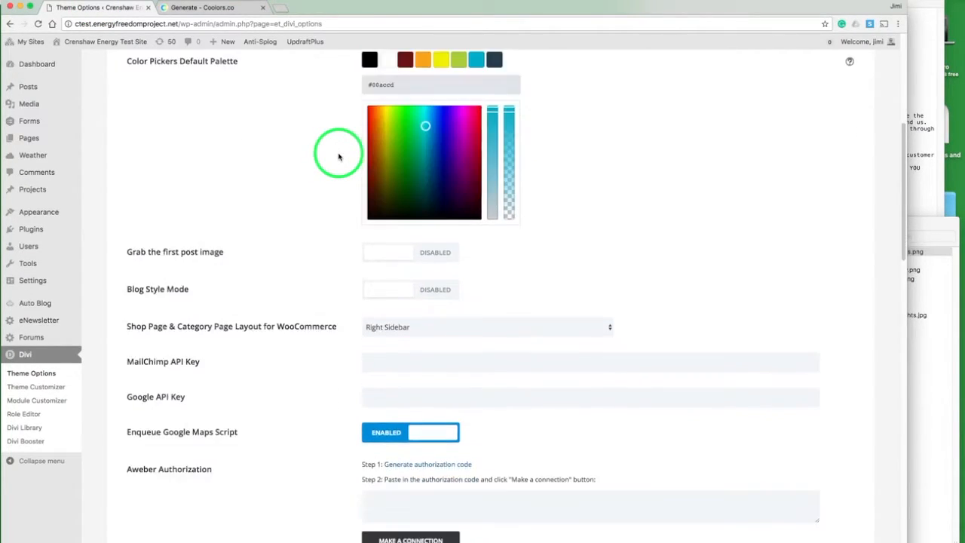
scroll(338, 157, down, 5)
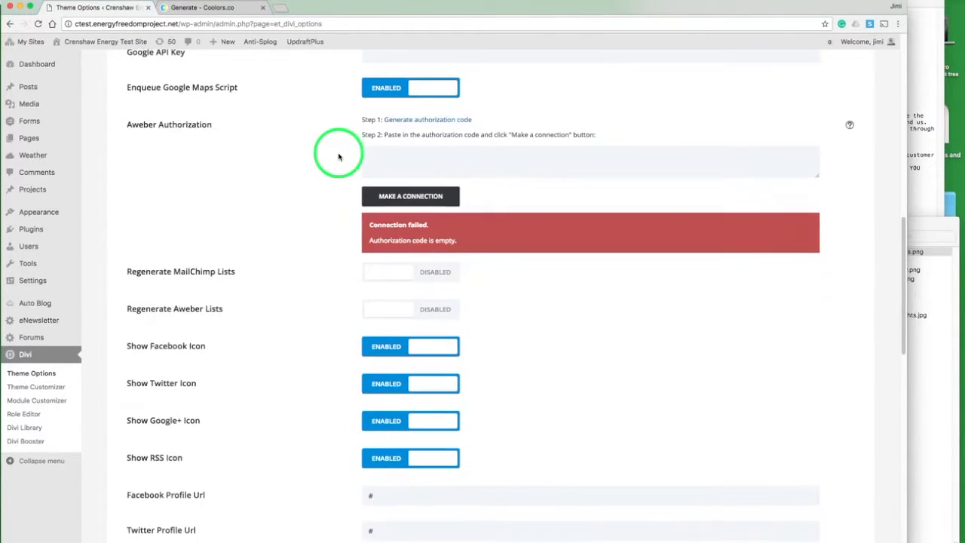
scroll(339, 156, down, 1)
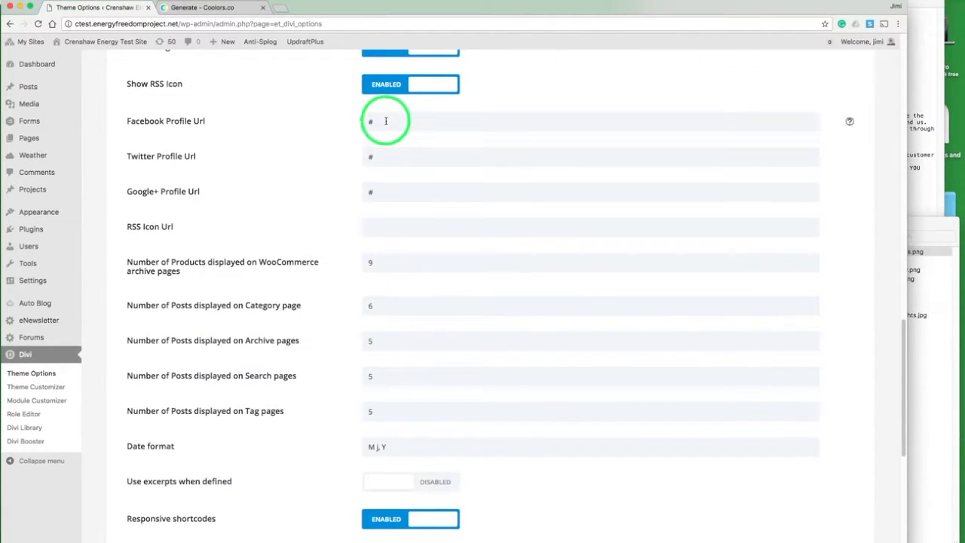
click(385, 120)
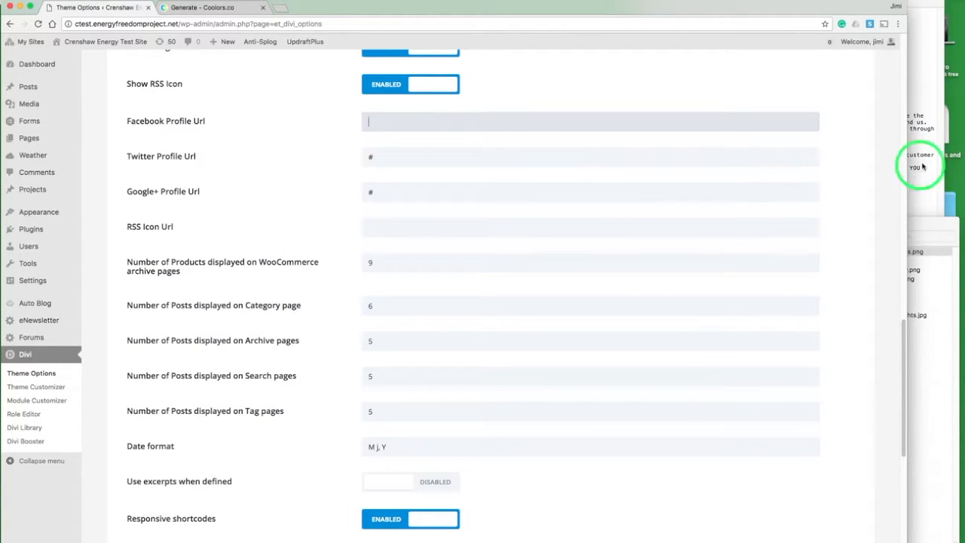
click(921, 130)
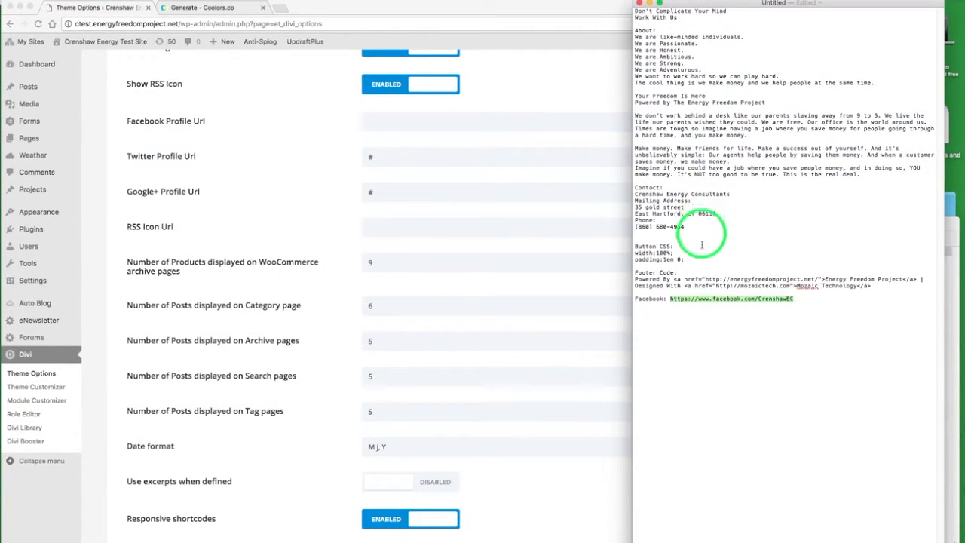
click(494, 117)
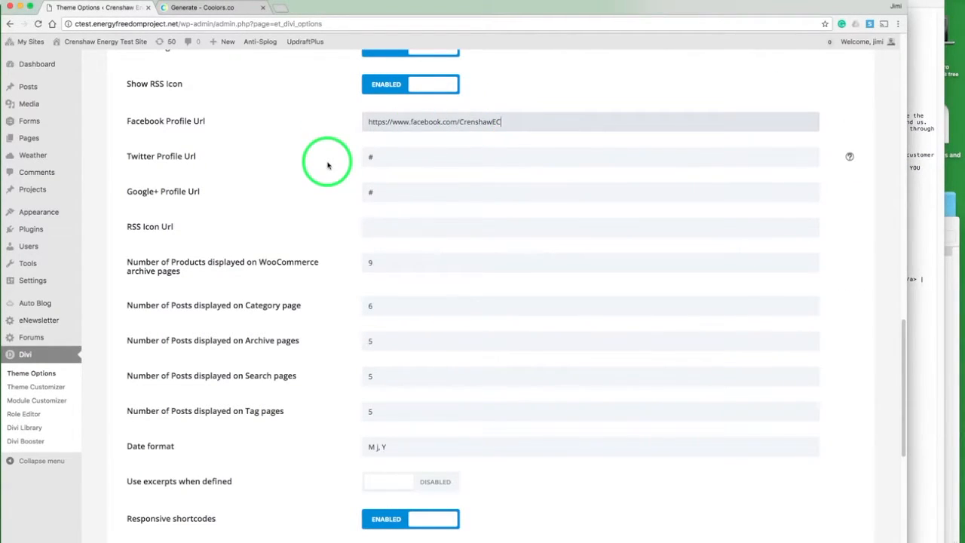
scroll(323, 162, down, 5)
click(180, 460)
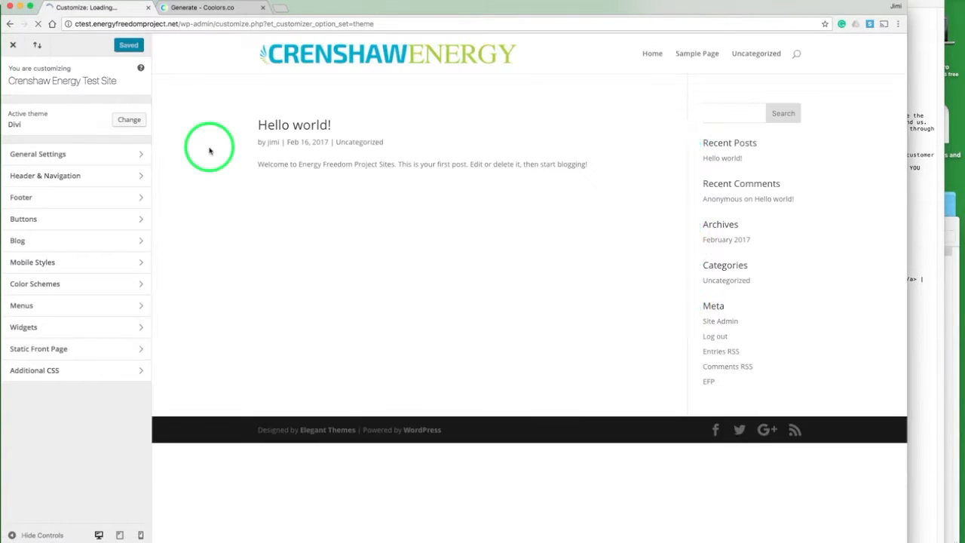
Step: Set the primary menu bar's logo max height to 42 in the Header & Navigation customizer settings
click(93, 179)
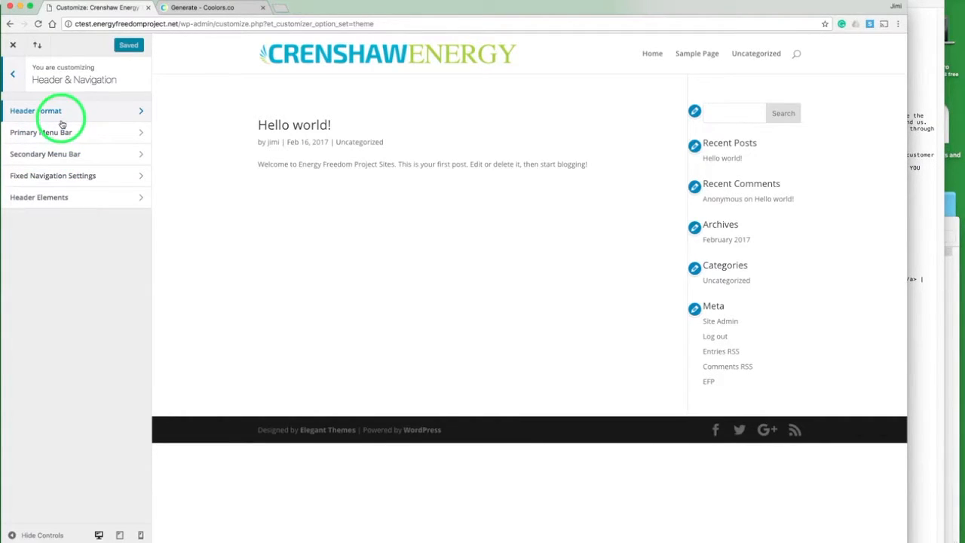
click(92, 134)
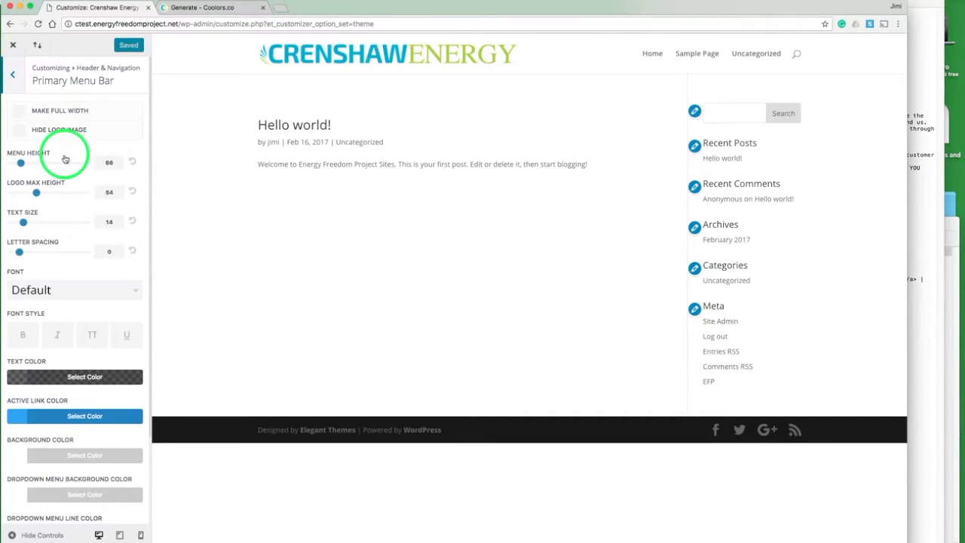
drag(37, 193, 23, 193)
scroll(51, 210, down, 3)
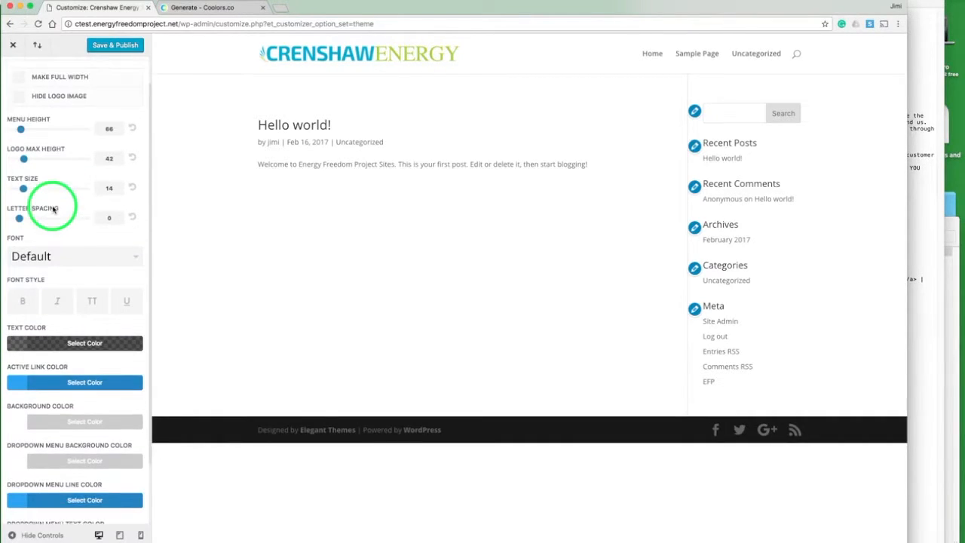
Step: Set the primary menu text colour to the green palette swatch
scroll(53, 211, down, 1)
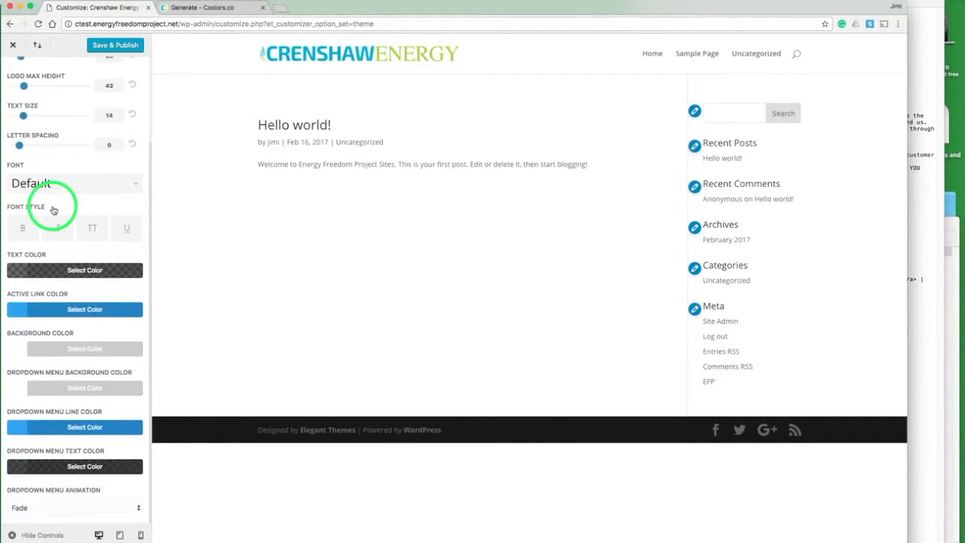
click(21, 271)
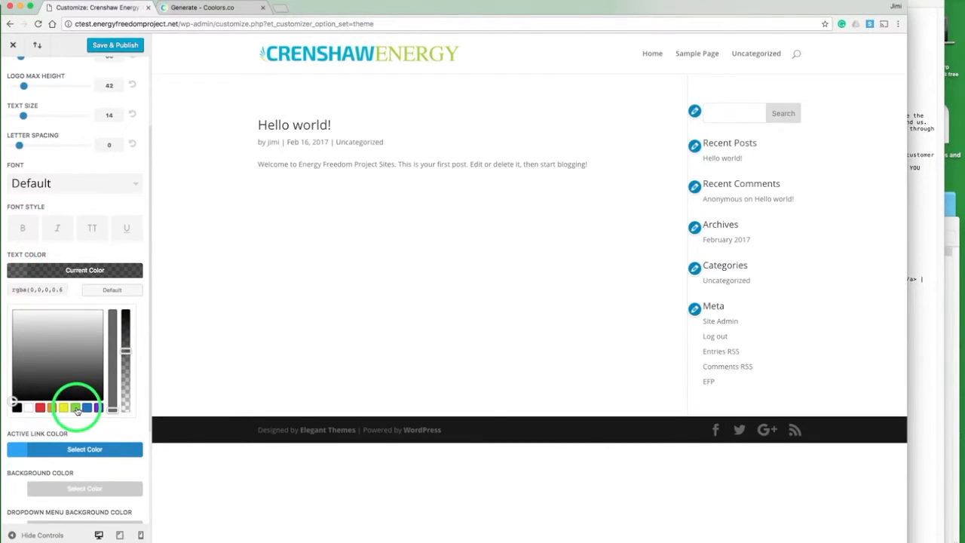
click(76, 408)
click(17, 276)
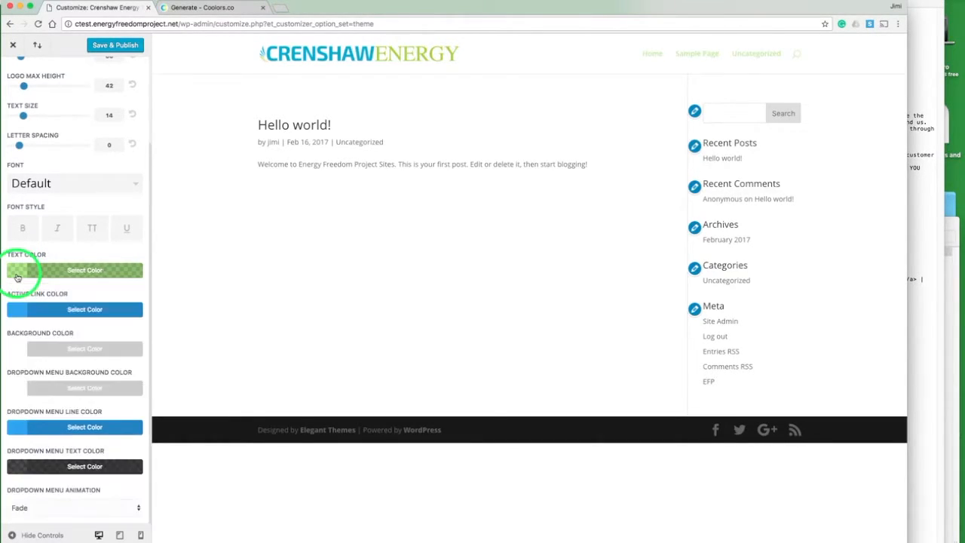
Step: Set the primary menu active link colour to the green palette swatch
click(20, 308)
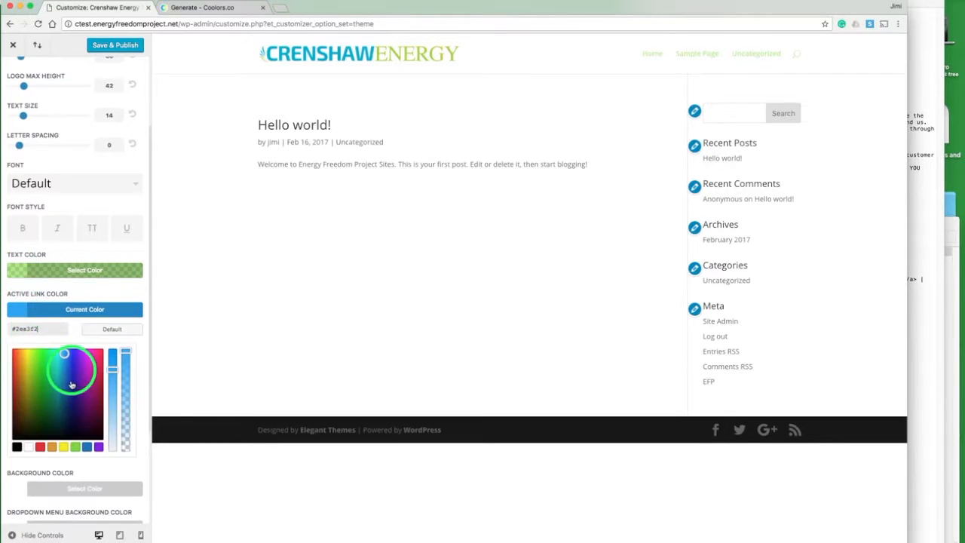
click(76, 447)
click(20, 308)
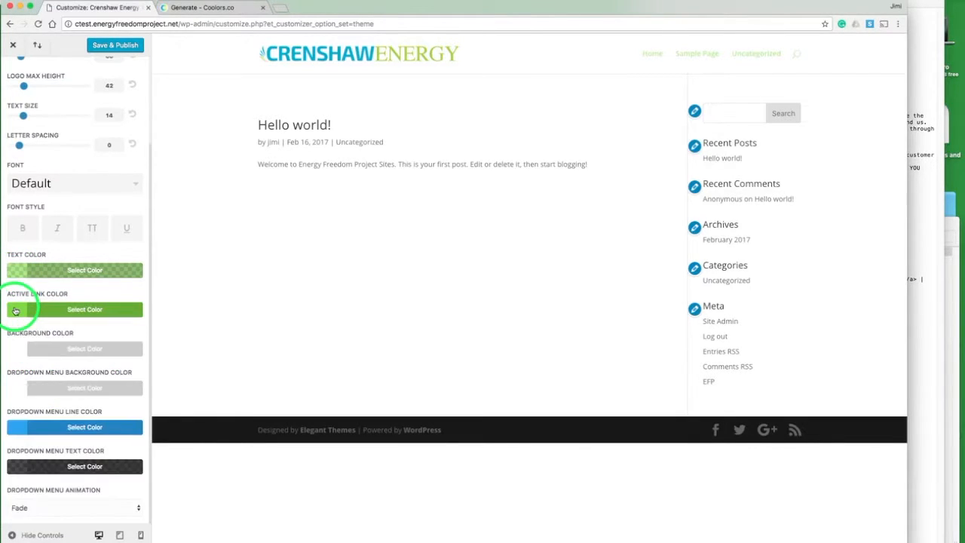
Step: Set the primary menu background colour to black at about 50% opacity, rgba(0,0,0,0.5)
click(17, 348)
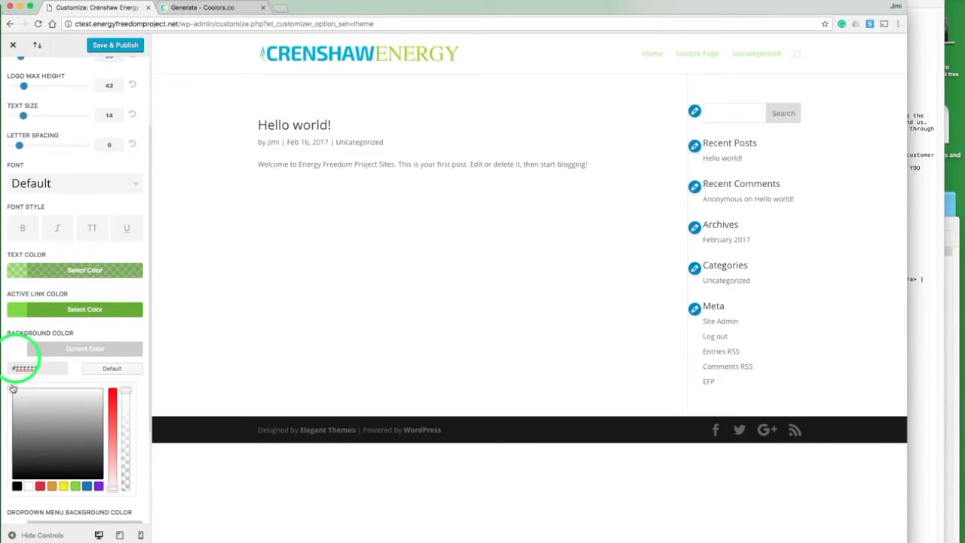
click(18, 486)
click(17, 486)
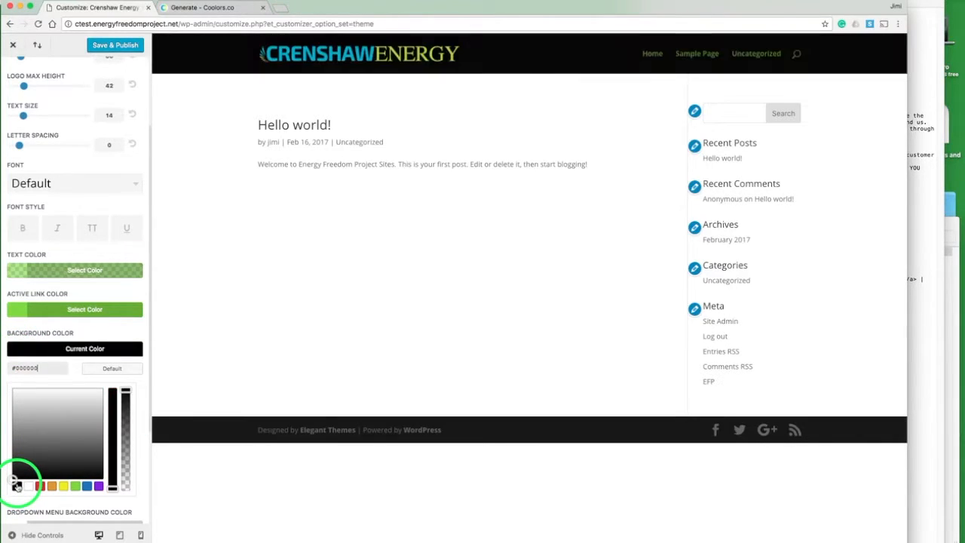
drag(125, 390, 125, 431)
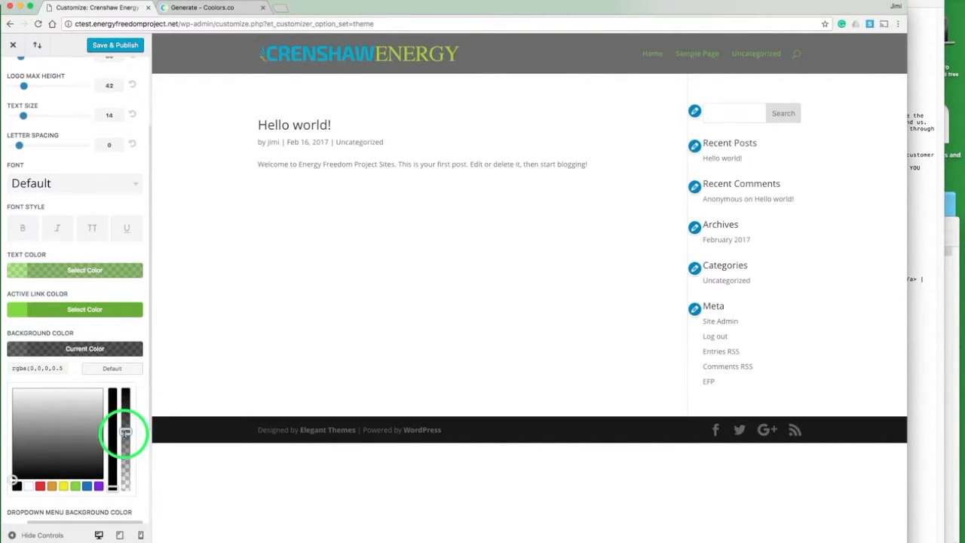
click(17, 348)
Step: Set the dropdown menu line colour to the green palette swatch and publish the customizer changes
click(19, 427)
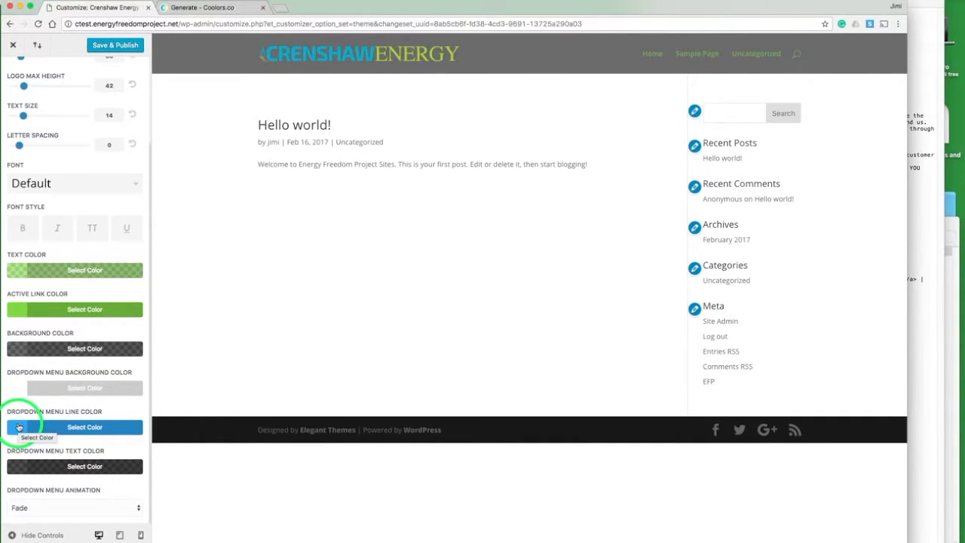
click(19, 426)
scroll(60, 422, down, 4)
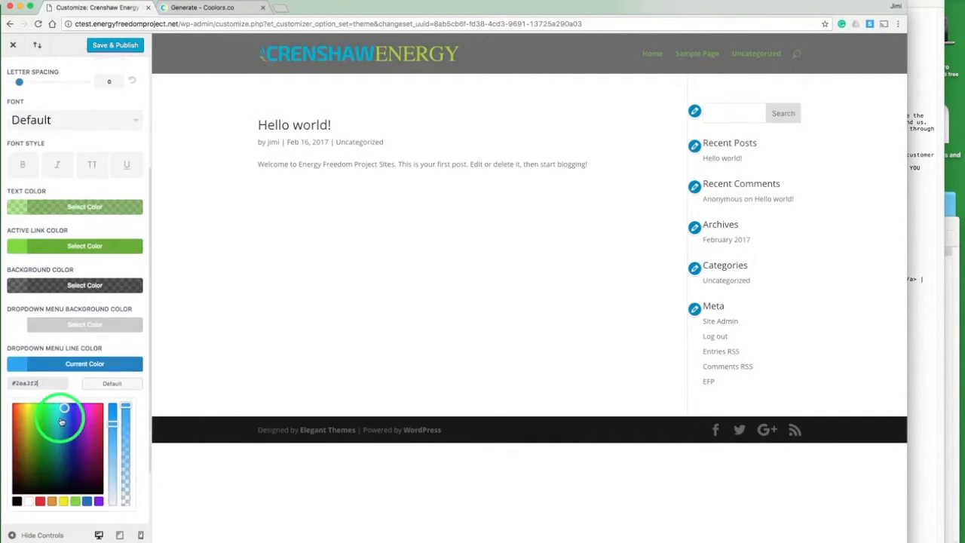
click(75, 425)
click(26, 286)
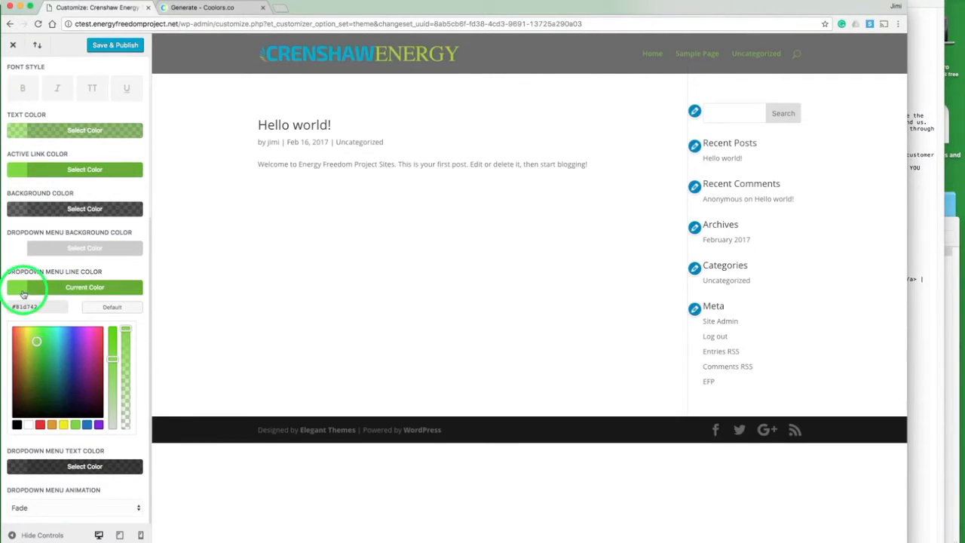
click(27, 389)
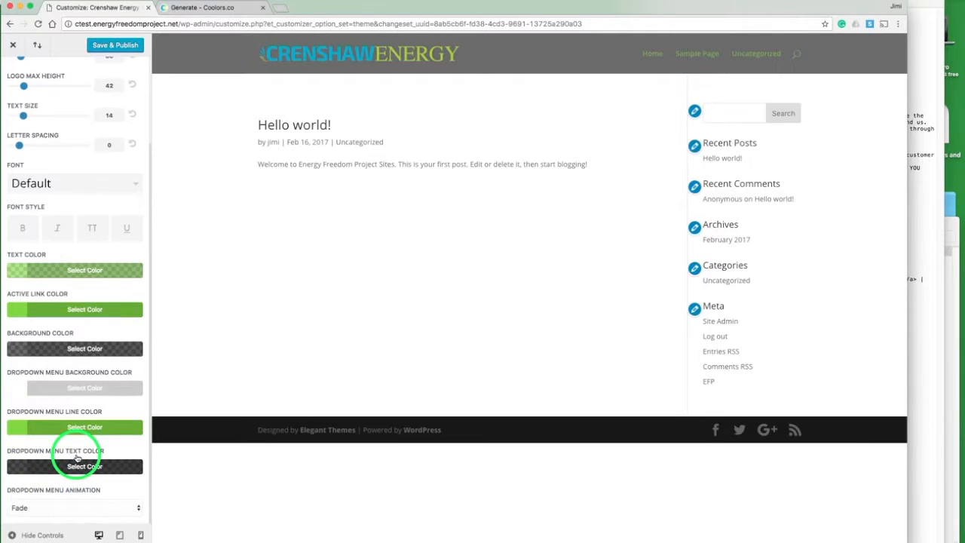
scroll(95, 203, up, 3)
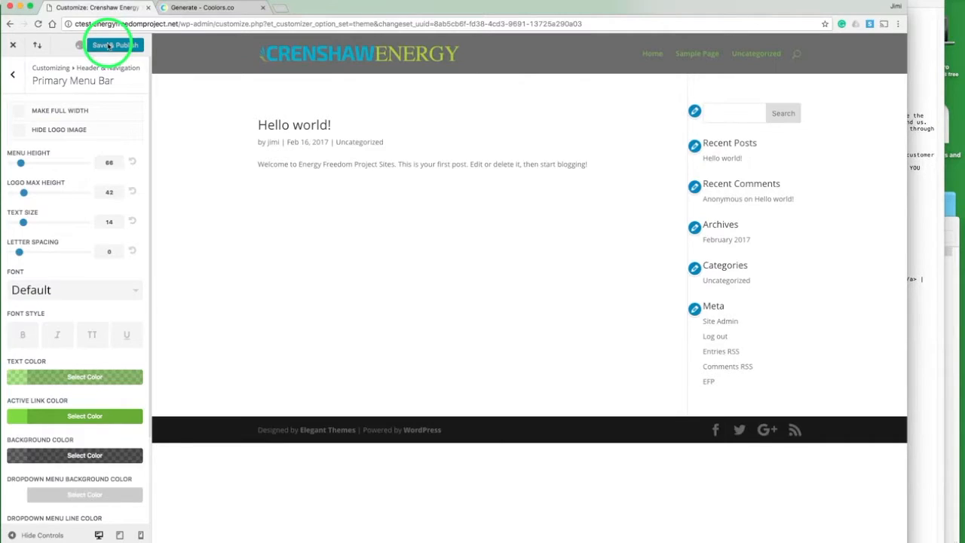
click(13, 75)
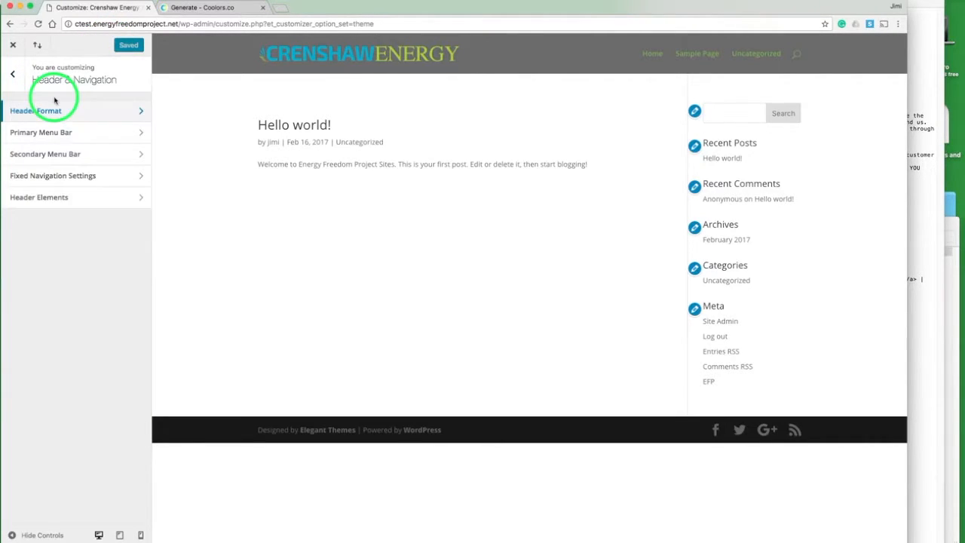
Step: Enable Hide Navigation Until Scroll in the Header Format settings
click(54, 115)
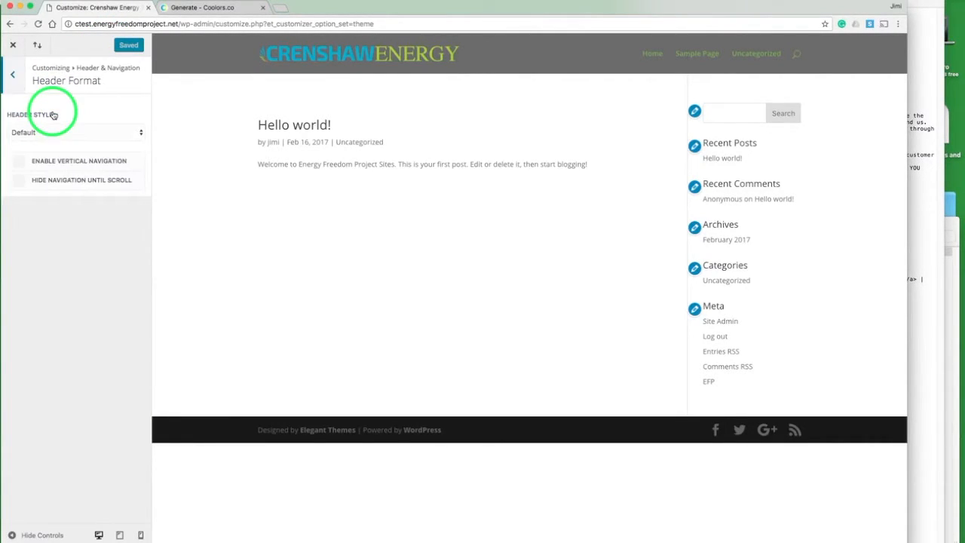
click(22, 183)
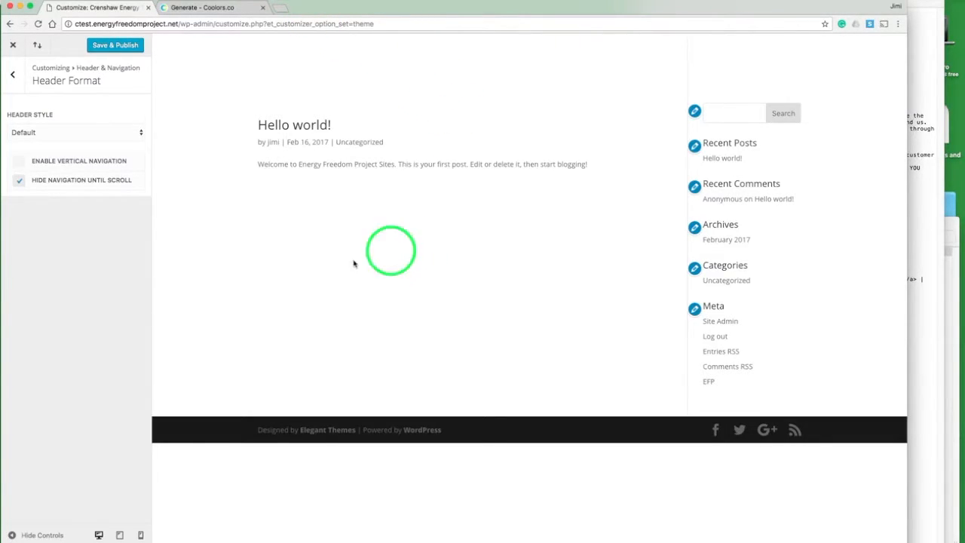
click(13, 75)
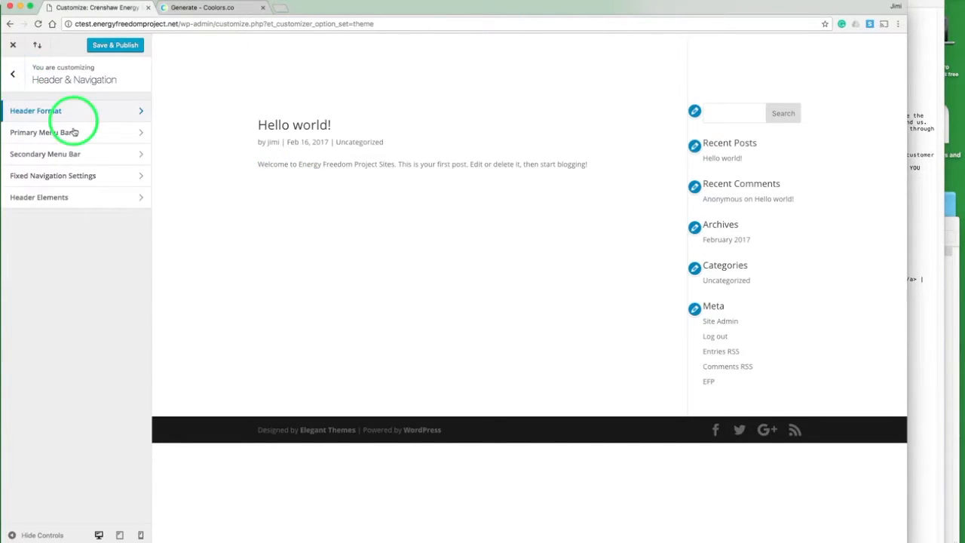
Step: Paste the footer code from the notes file as the footer credits in the Footer Bottom Bar settings and publish
click(15, 75)
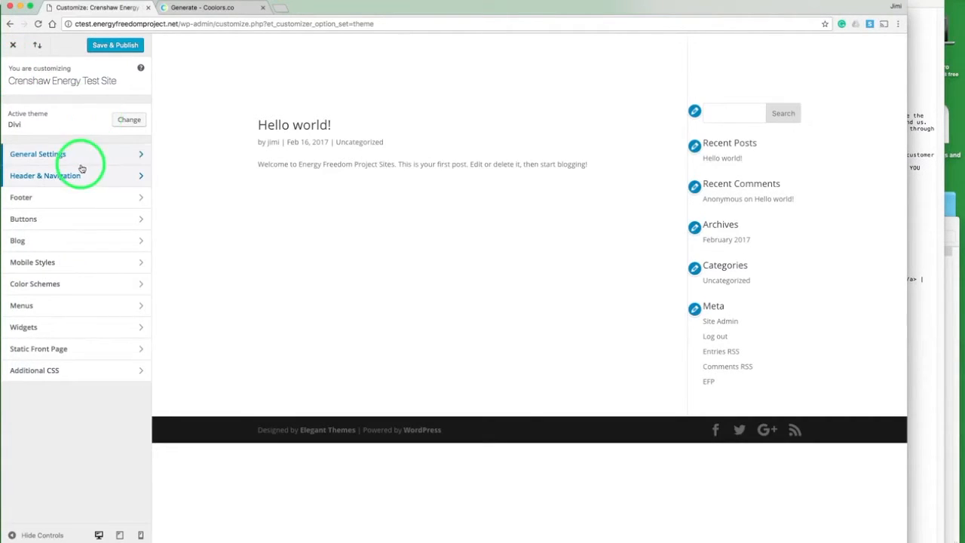
click(79, 197)
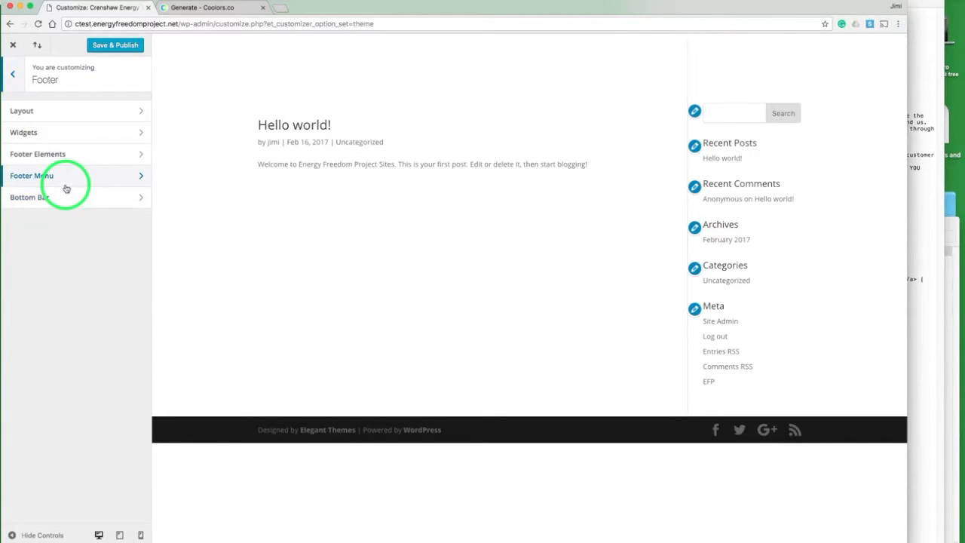
click(62, 199)
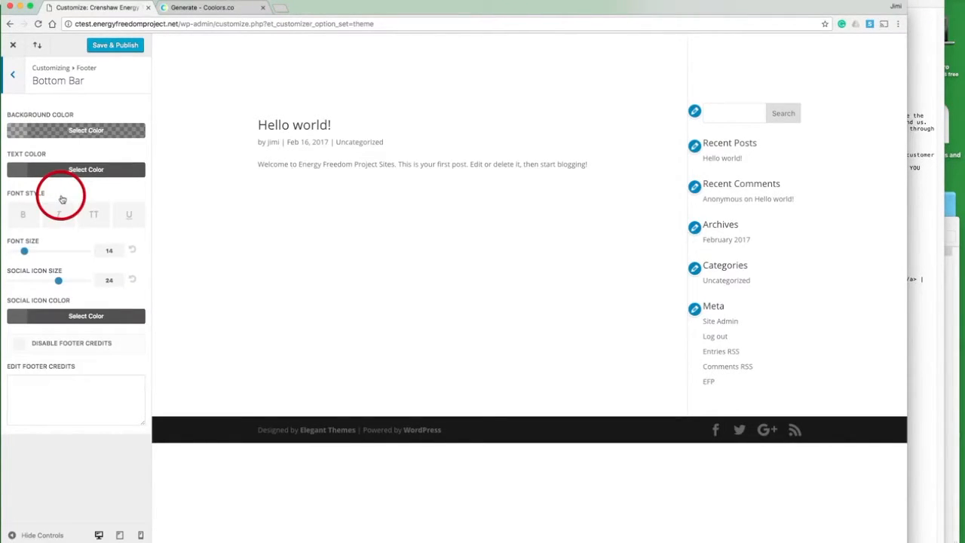
click(921, 211)
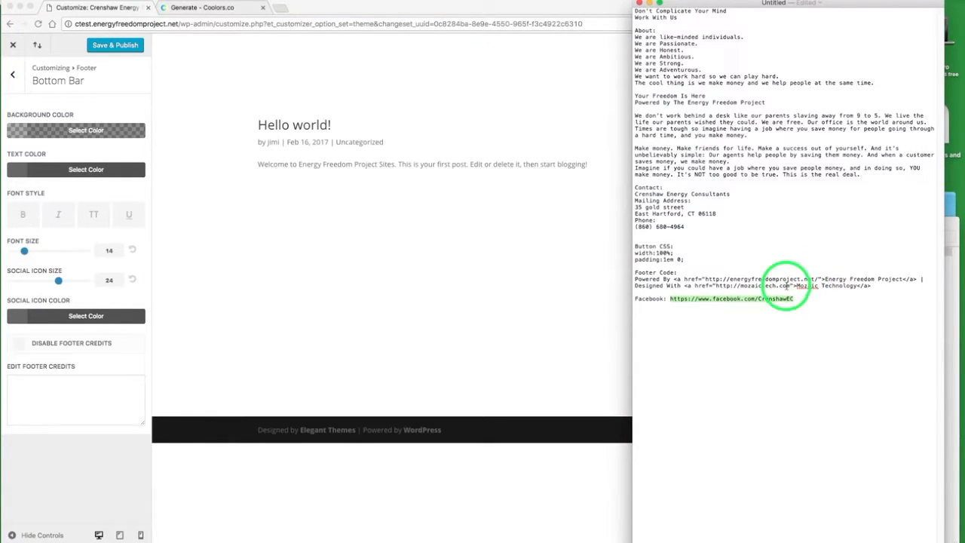
drag(873, 285, 761, 286)
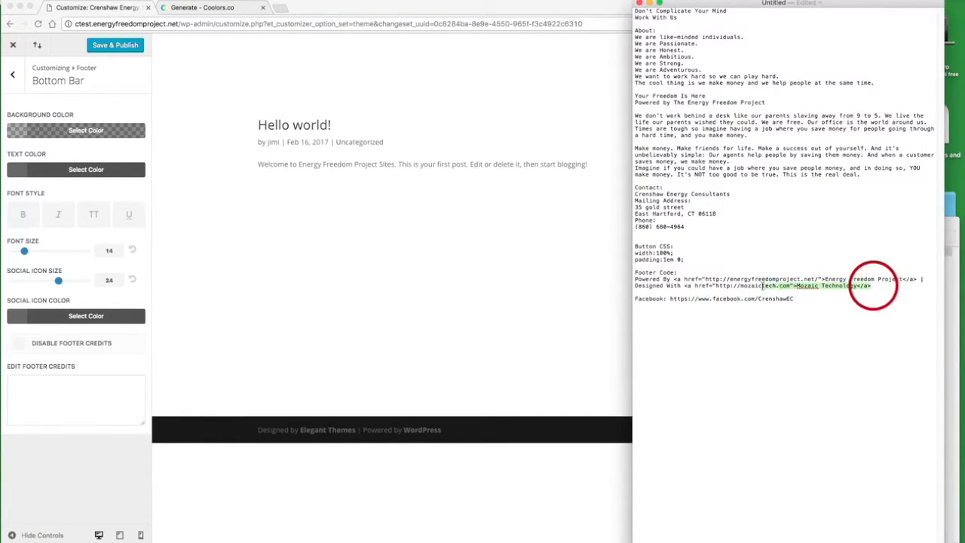
drag(667, 285, 634, 280)
key(super+c)
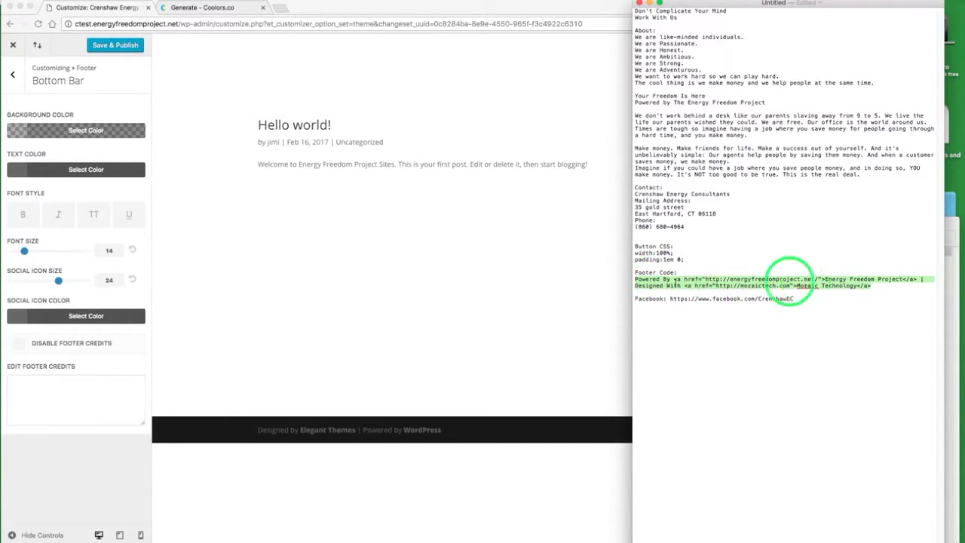
click(88, 387)
click(75, 386)
key(super+v)
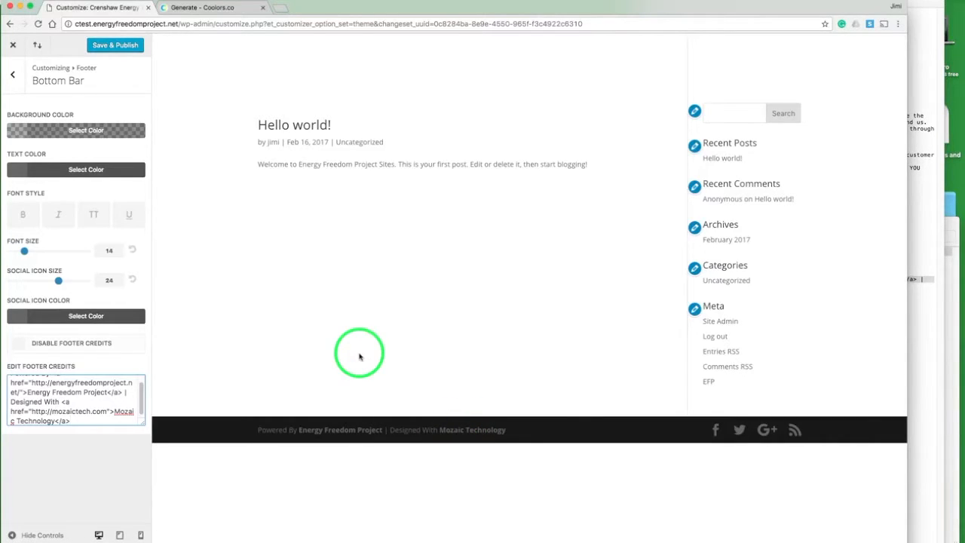
click(124, 46)
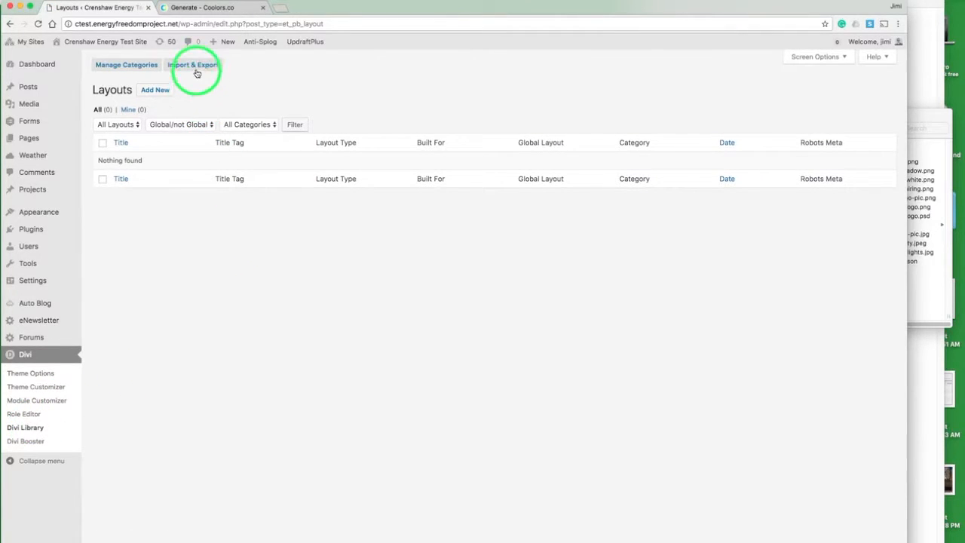
Step: Import the Homepage #1.json layout file into the Divi Library
click(197, 66)
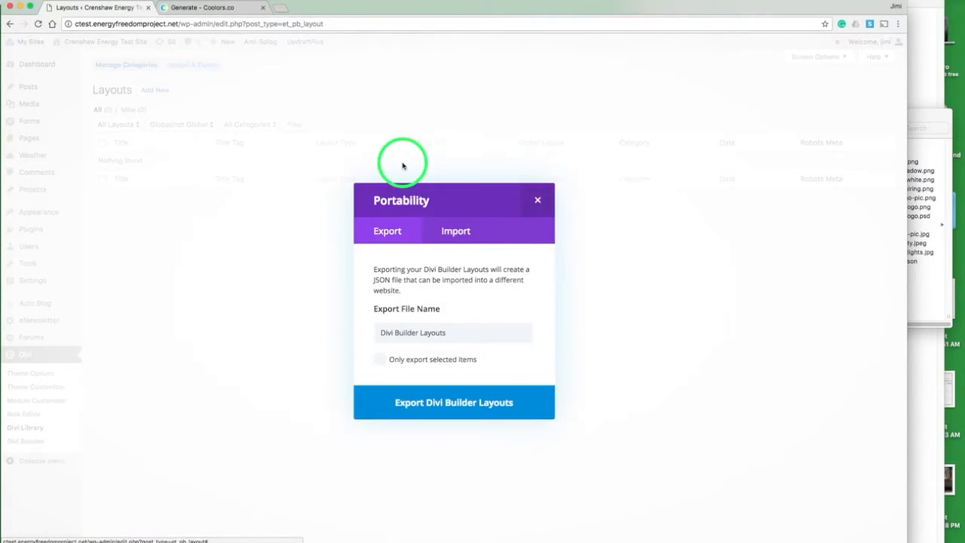
click(450, 234)
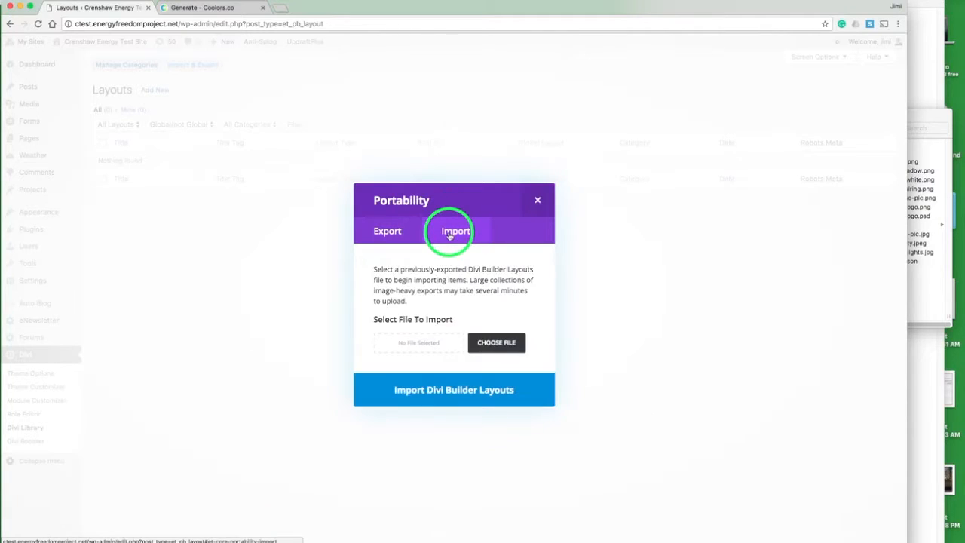
click(483, 342)
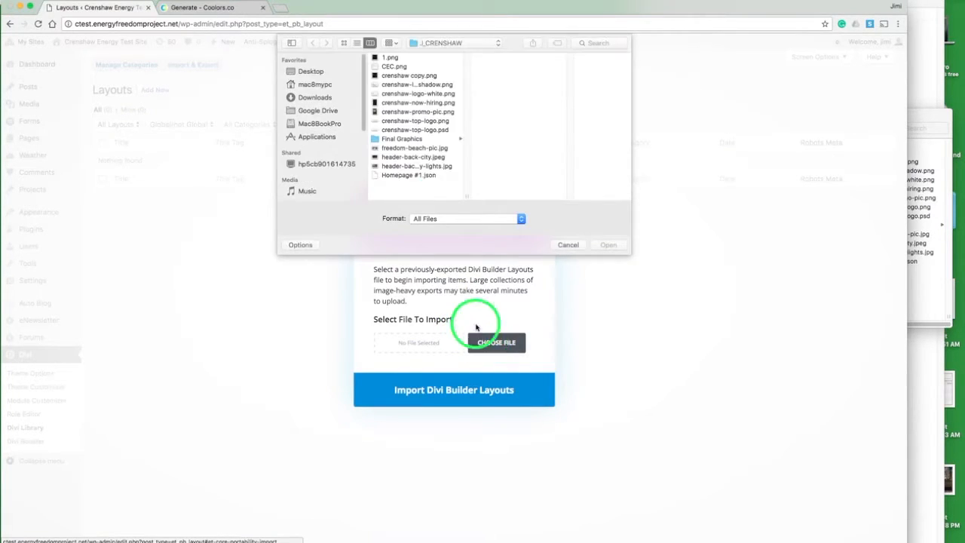
click(407, 176)
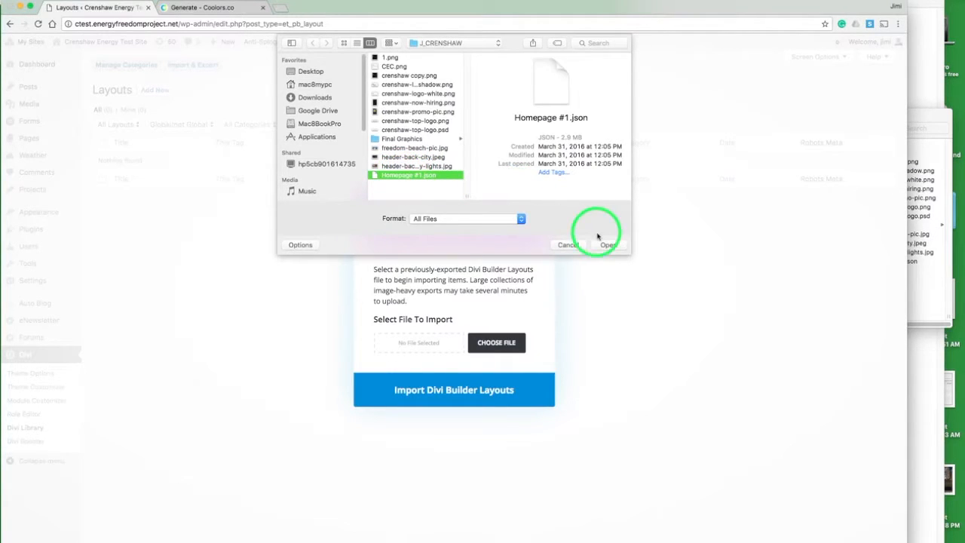
click(601, 245)
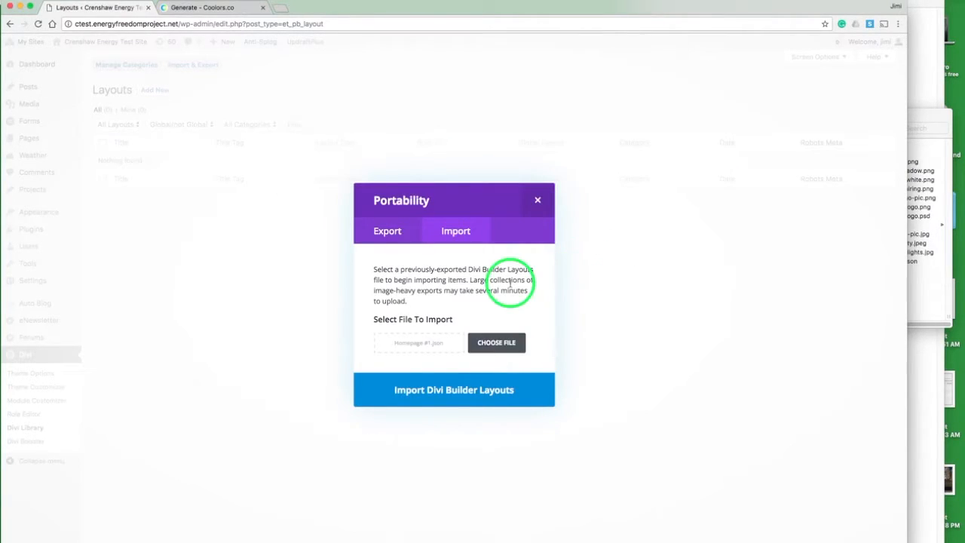
click(503, 389)
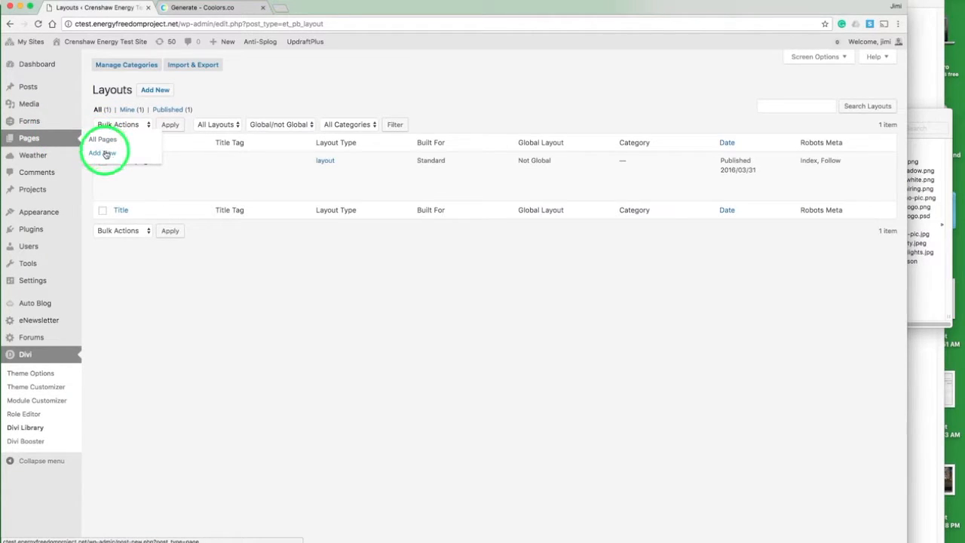
Step: Move the default Sample Page to the trash from the pages list
click(150, 138)
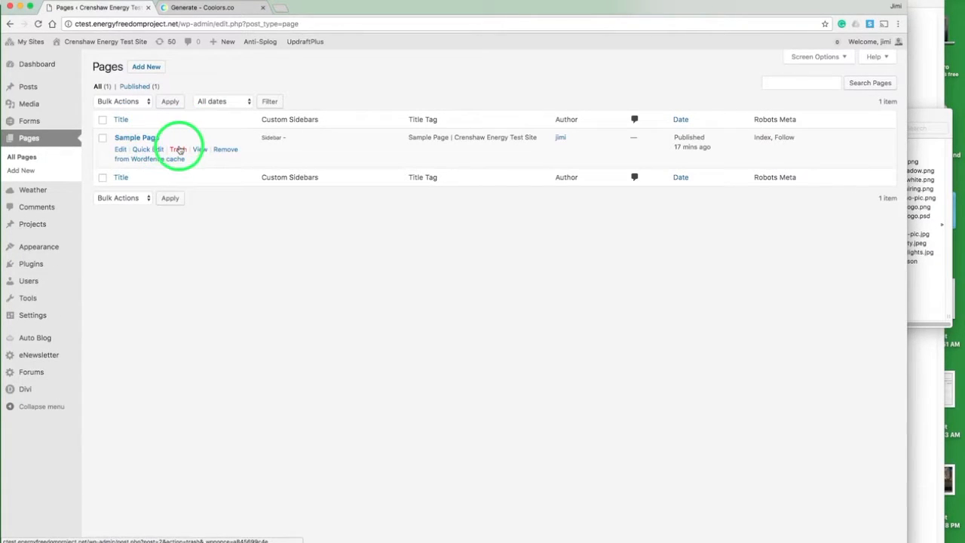
click(178, 150)
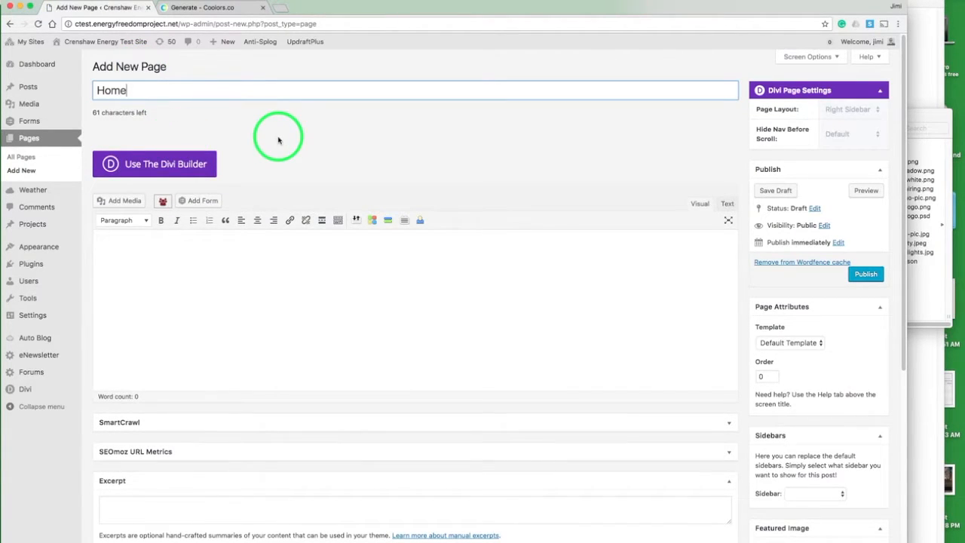
Step: Open the new Home page in the Divi Builder and load the Homepage #1 layout from the library, replacing existing content
click(143, 165)
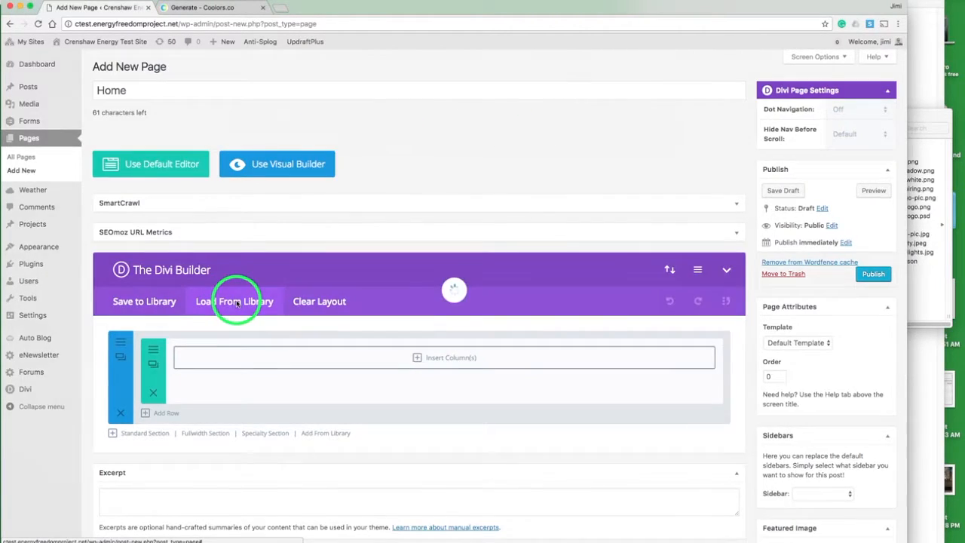
click(237, 302)
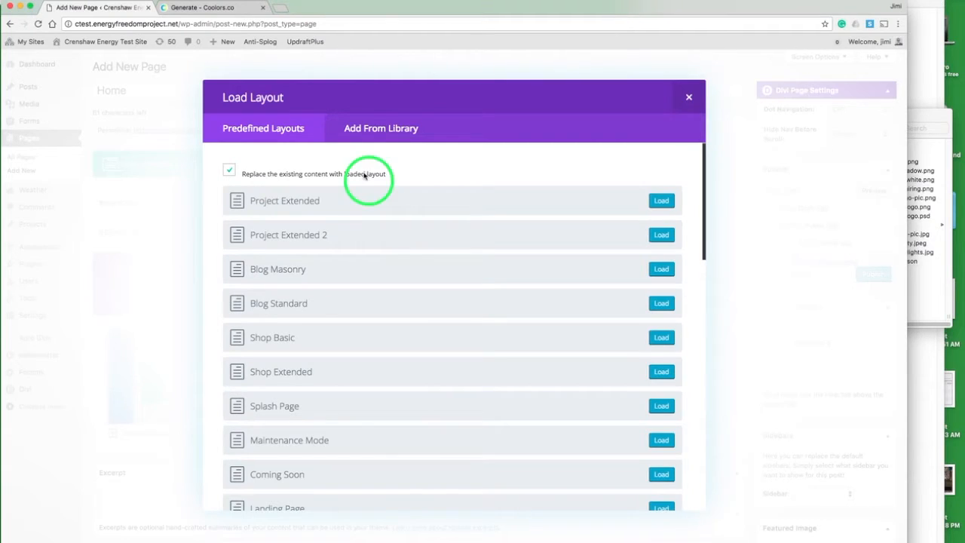
click(367, 129)
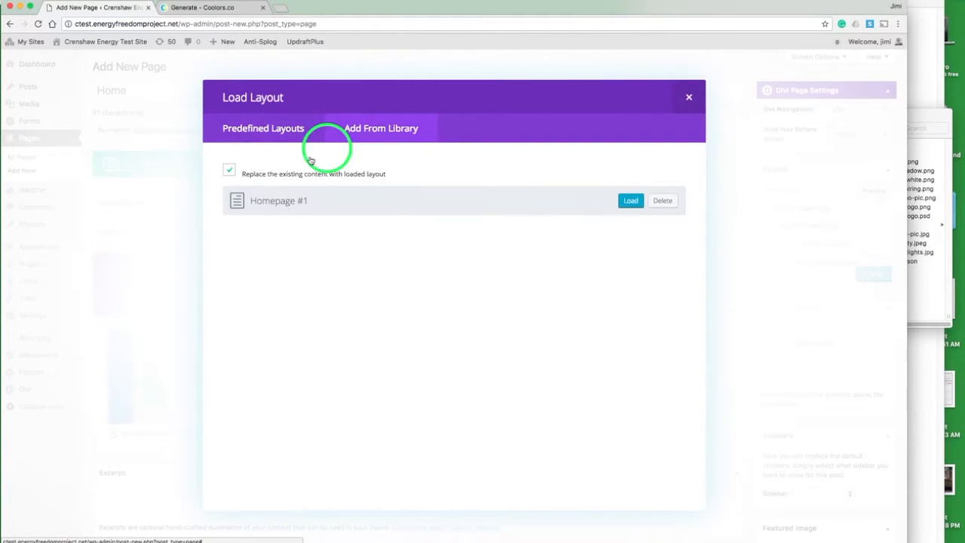
click(620, 203)
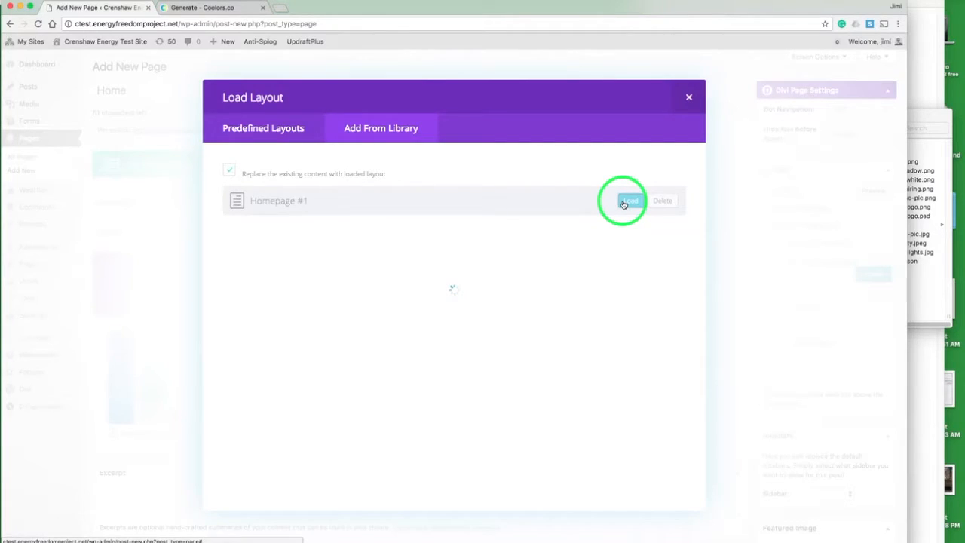
Step: Publish the Home page with the loaded layout
scroll(620, 202, down, 4)
scroll(363, 339, down, 3)
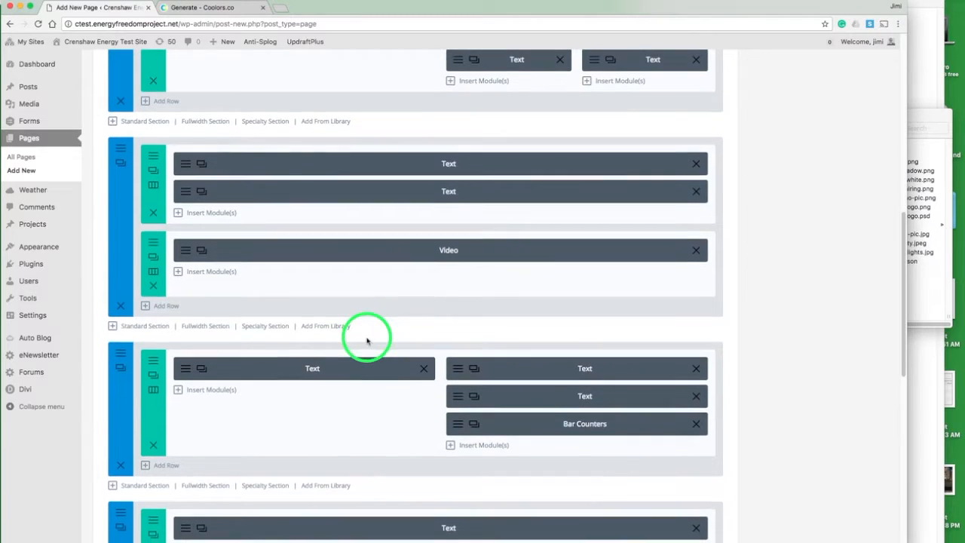
scroll(367, 341, down, 4)
scroll(366, 339, up, 11)
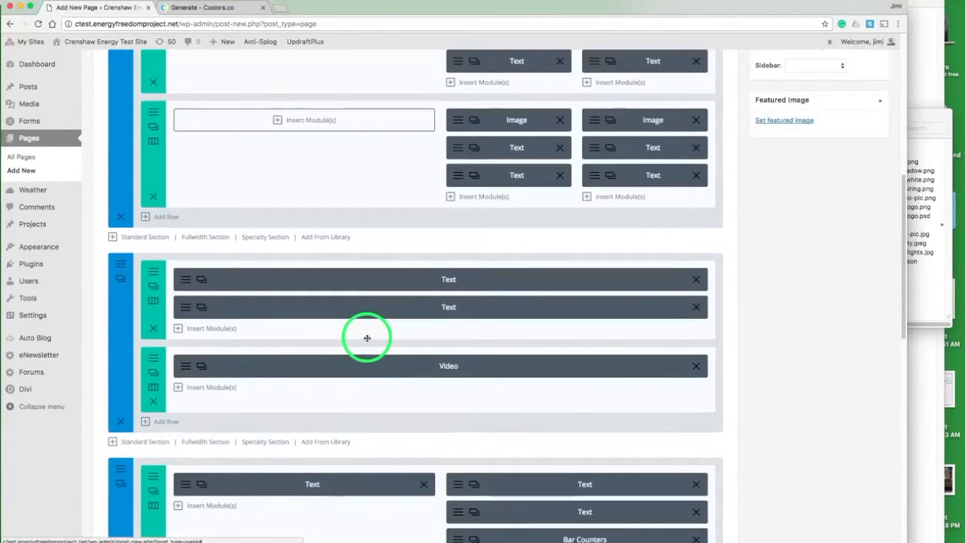
scroll(366, 339, up, 2)
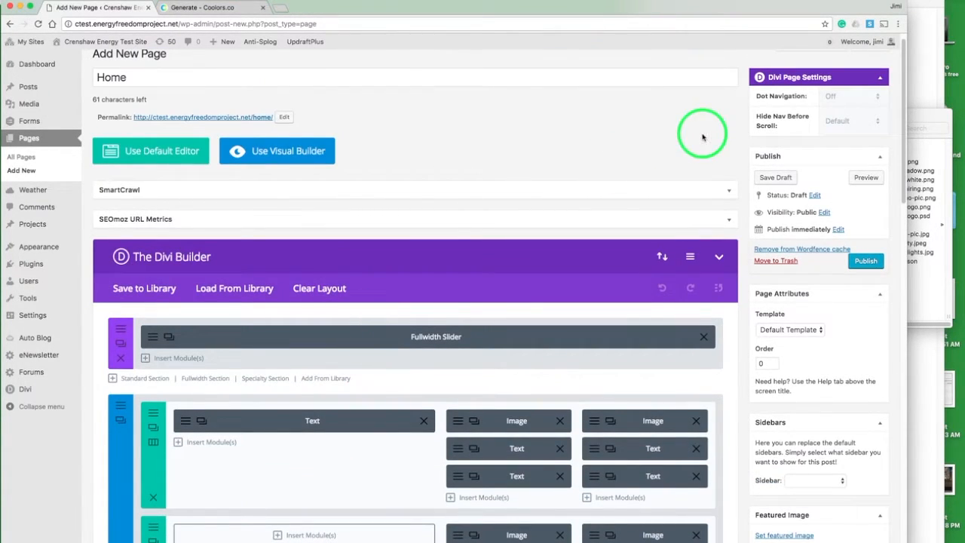
click(875, 260)
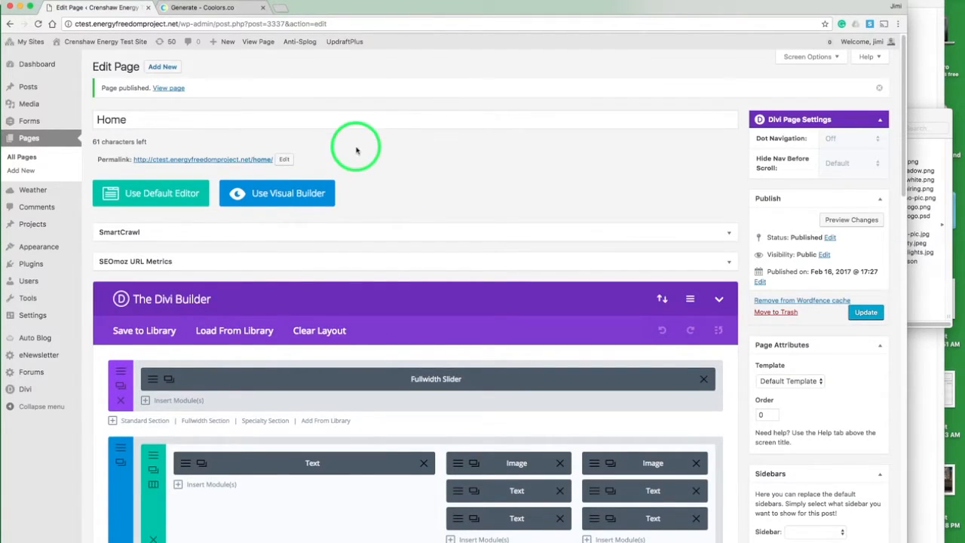
Step: Open the Home page in the Visual Builder and insert a new regular section with a row below the fullwidth slider
click(313, 194)
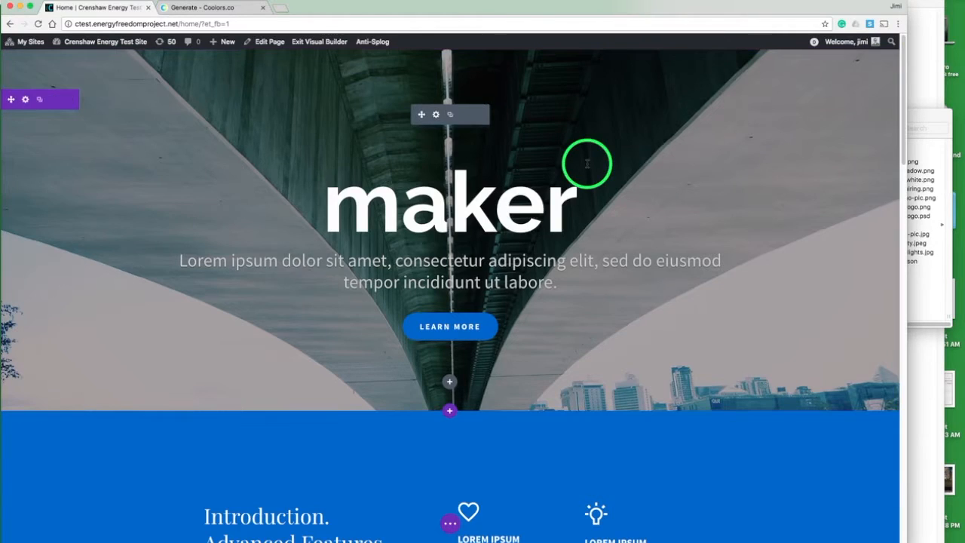
scroll(586, 162, down, 5)
scroll(586, 164, down, 7)
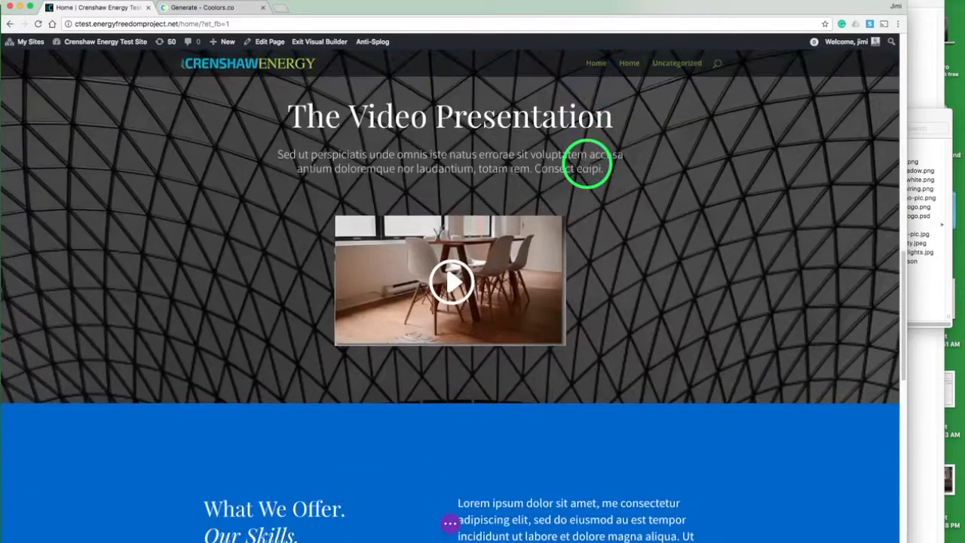
scroll(587, 164, up, 4)
scroll(587, 164, up, 8)
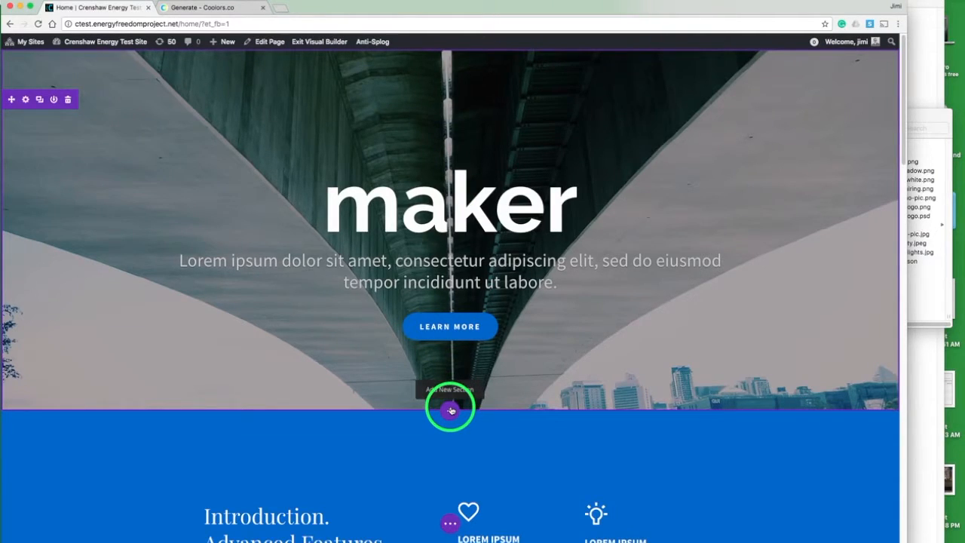
click(450, 412)
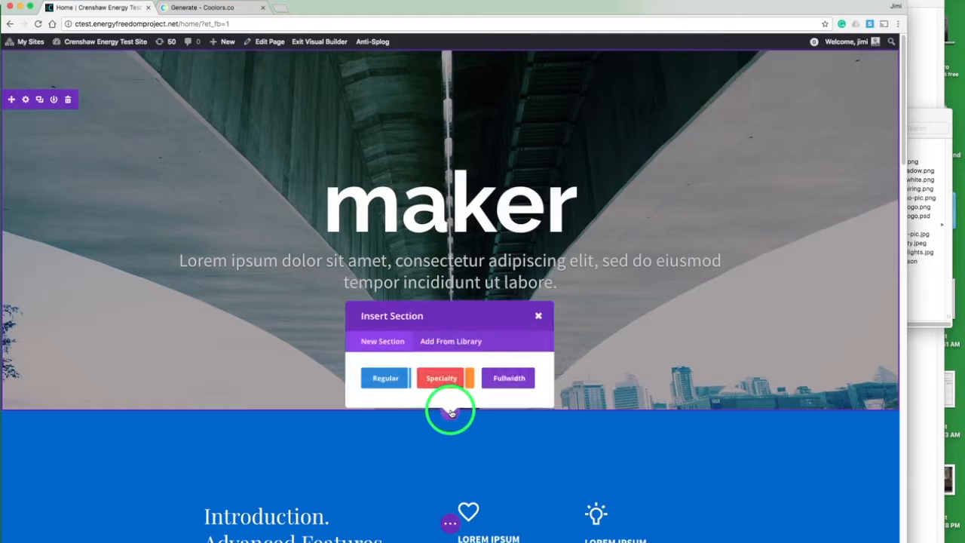
click(403, 368)
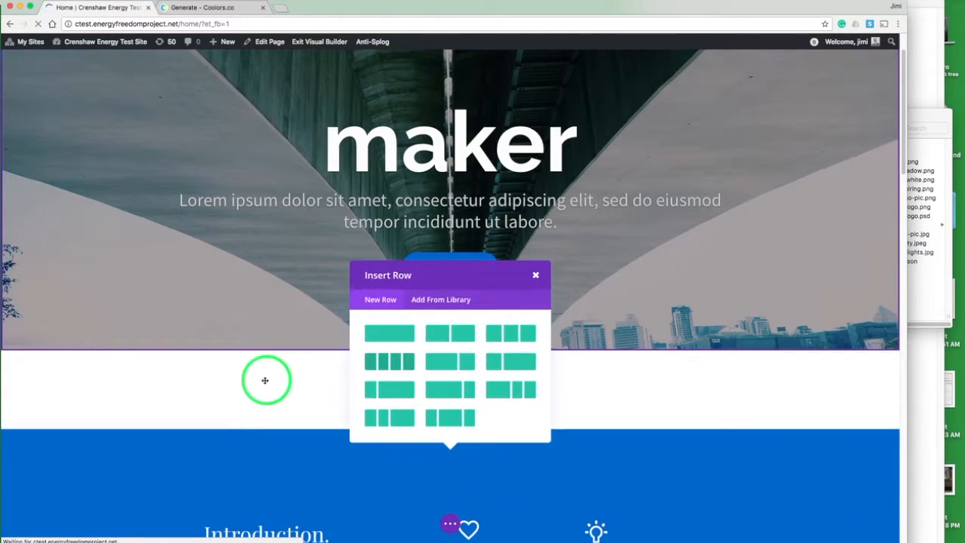
click(384, 330)
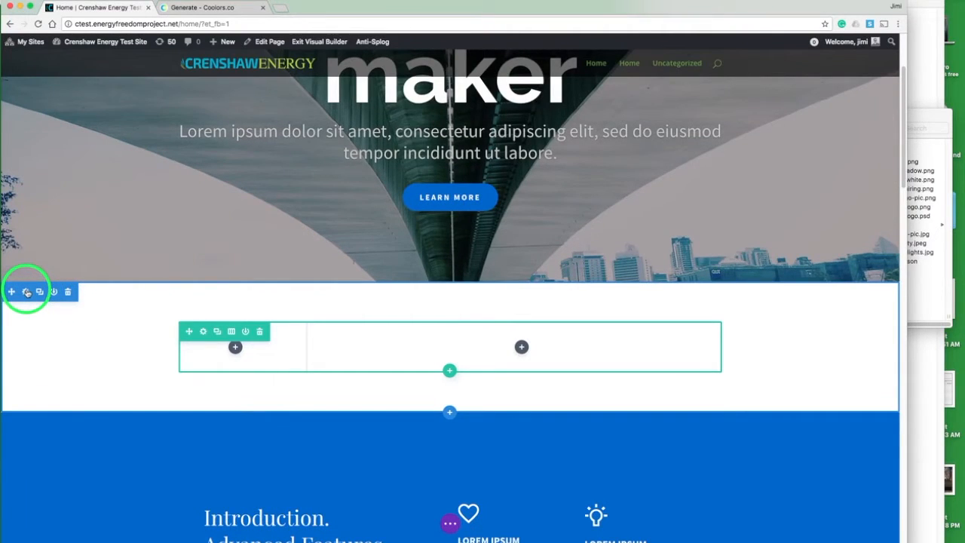
Step: Set the new section's background image to header-back-blurred-city-lights.jpg and save the section settings
click(27, 292)
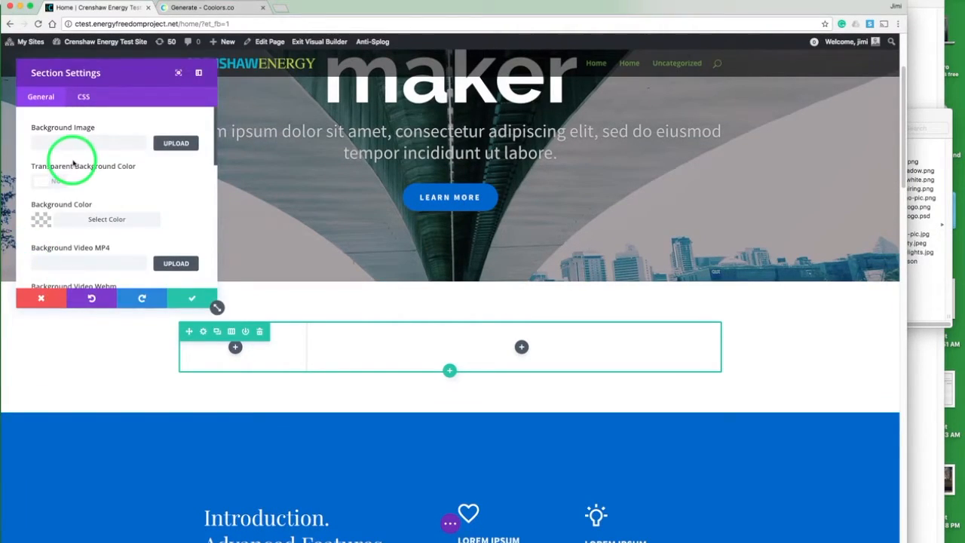
click(198, 72)
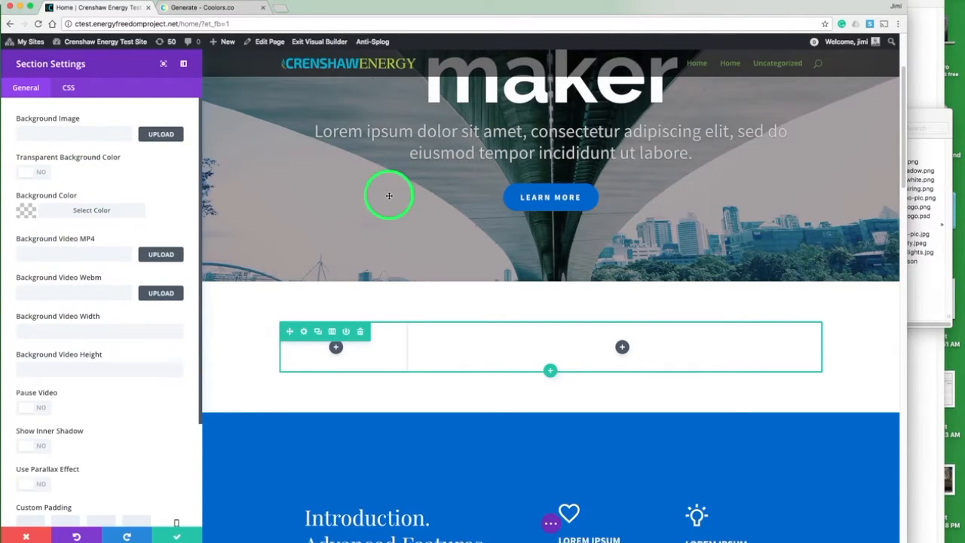
click(157, 134)
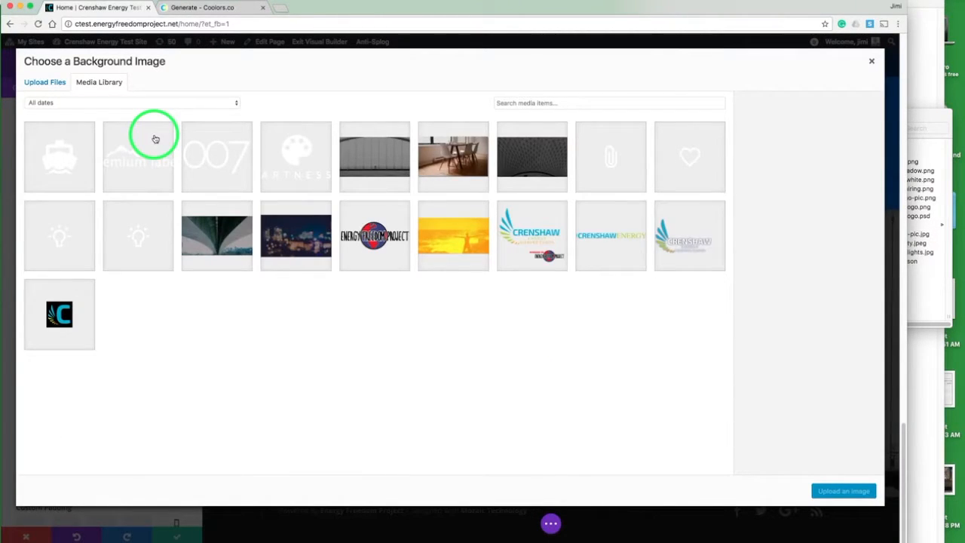
click(305, 245)
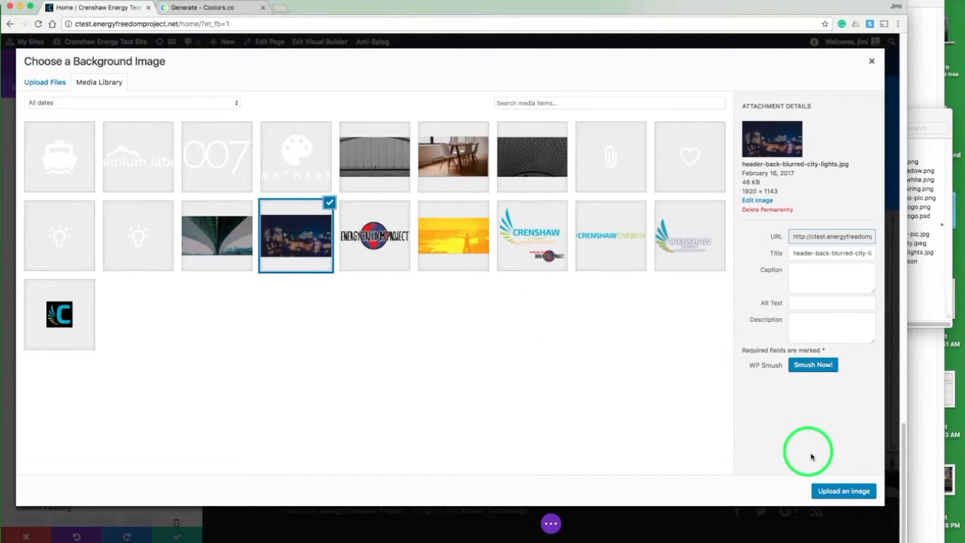
click(822, 494)
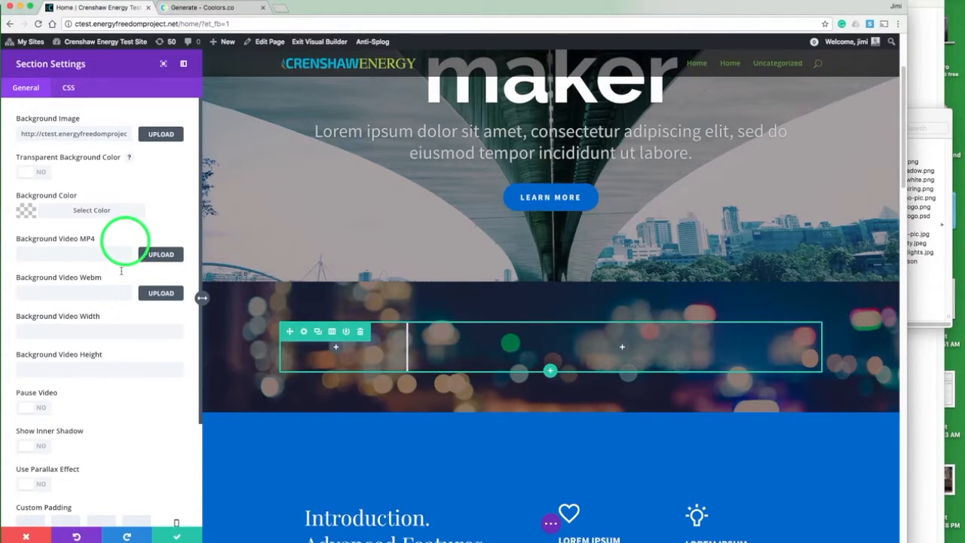
click(176, 535)
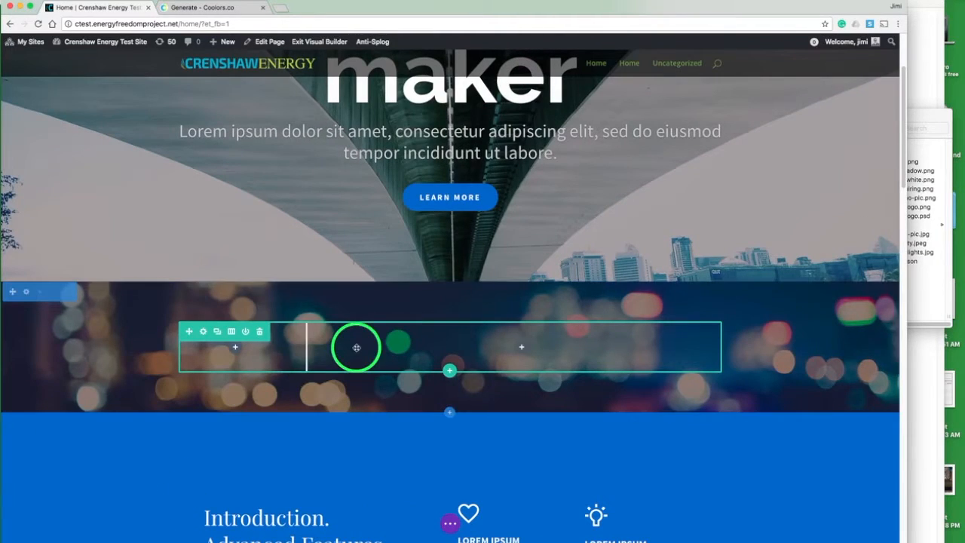
Step: Change the new row to a single-column layout and insert an Image module into it
click(231, 332)
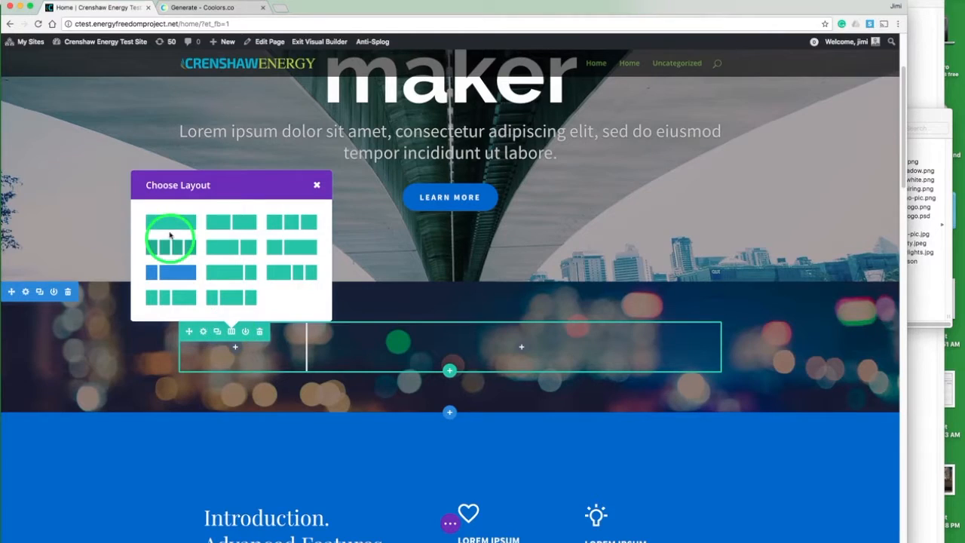
click(168, 223)
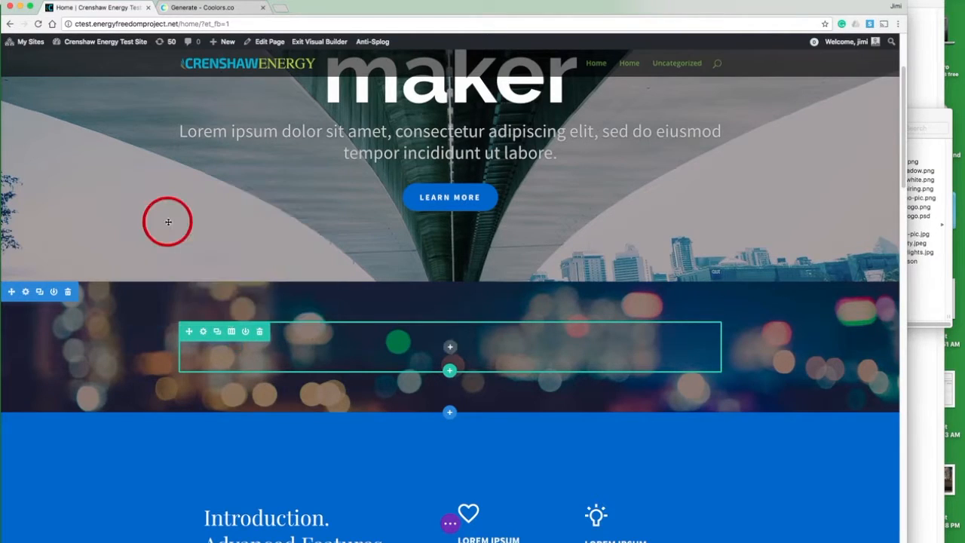
click(450, 348)
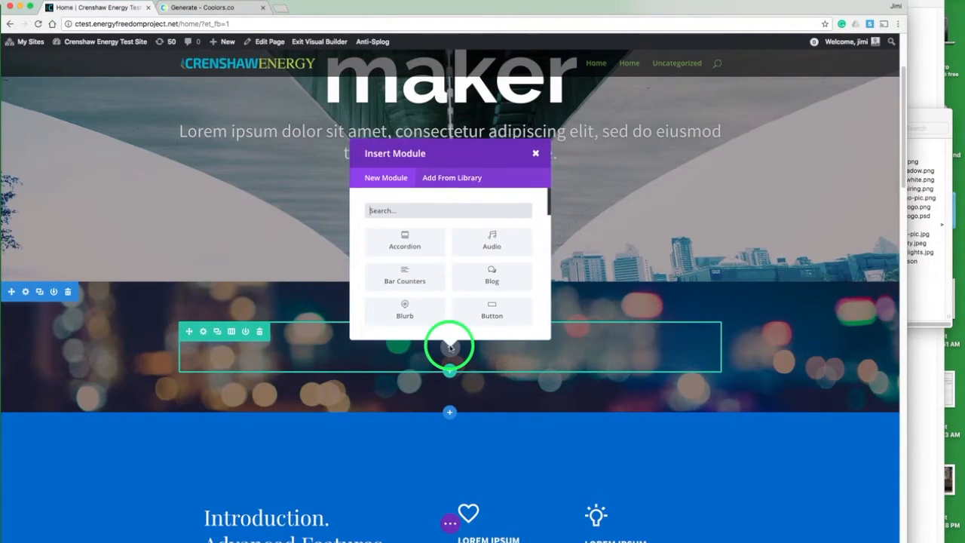
text(im)
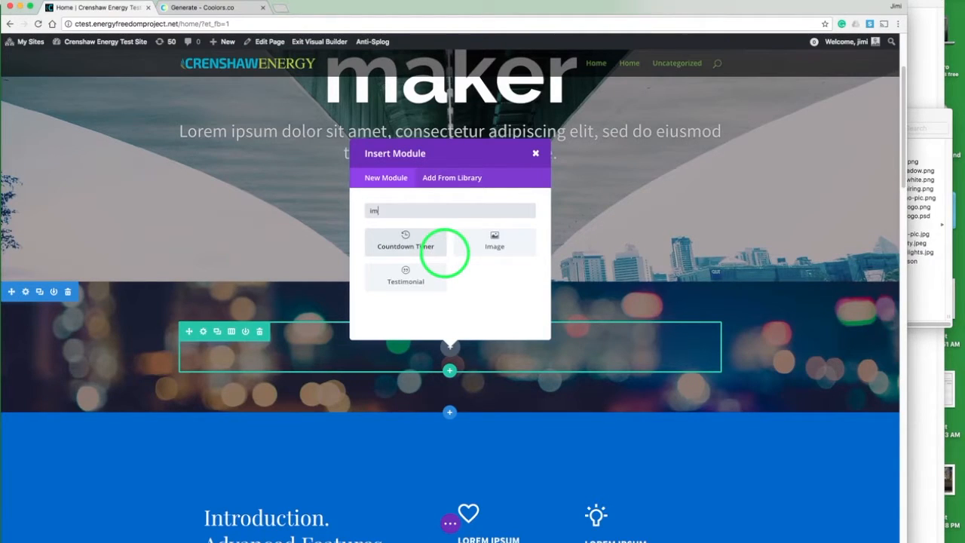
click(494, 246)
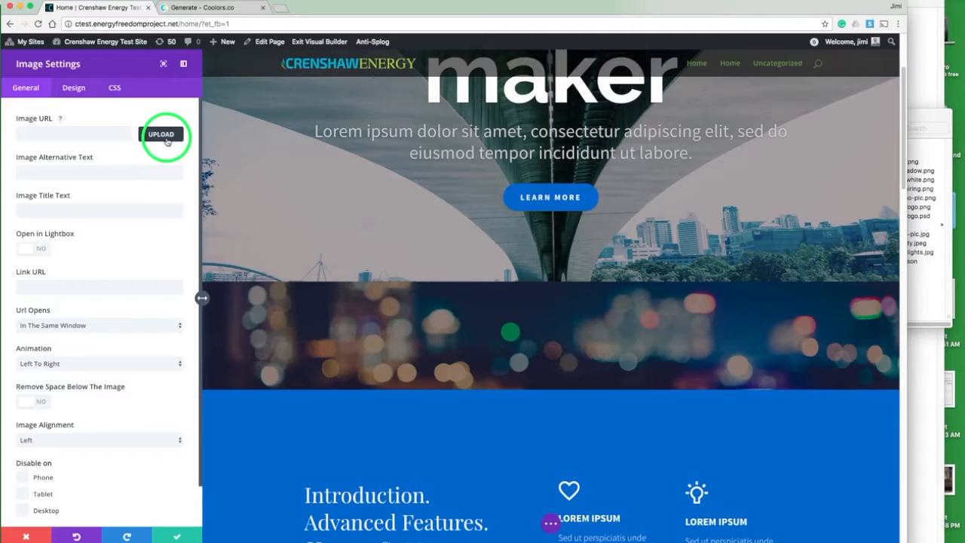
Step: Set the Image module's image to crenshaw-logo-blue-shadow.png from the media library
click(161, 135)
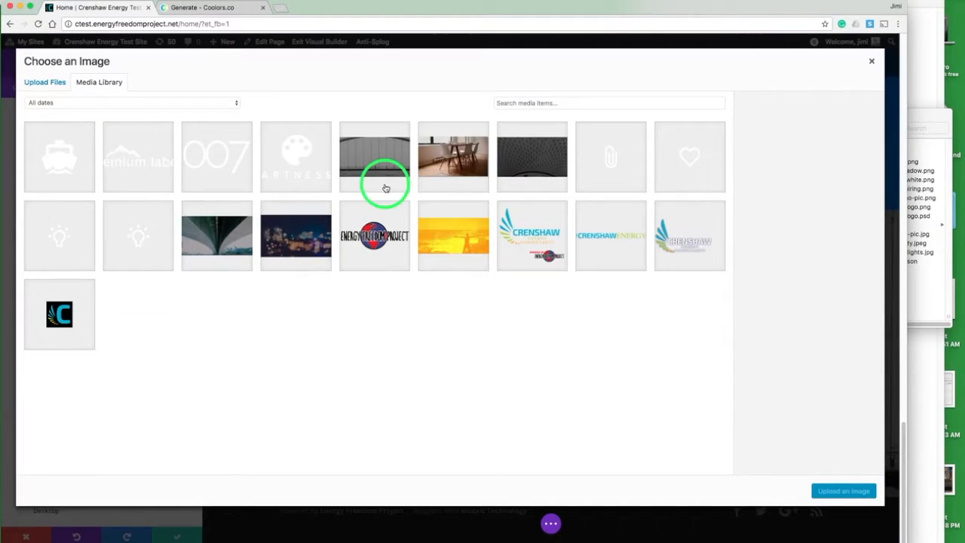
click(681, 235)
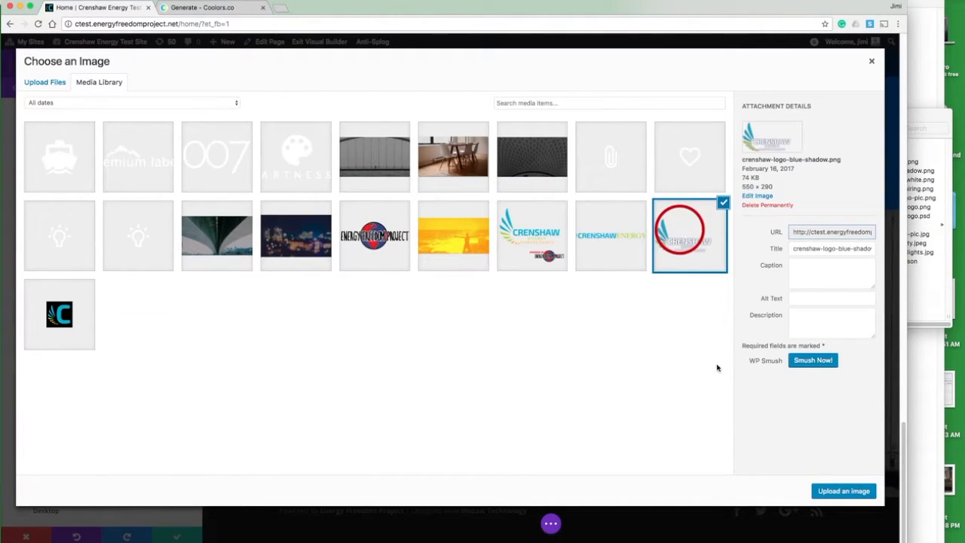
click(838, 491)
Step: Set the image animation to Top To Bottom and its alignment to Center, then save the module settings
scroll(641, 405, down, 2)
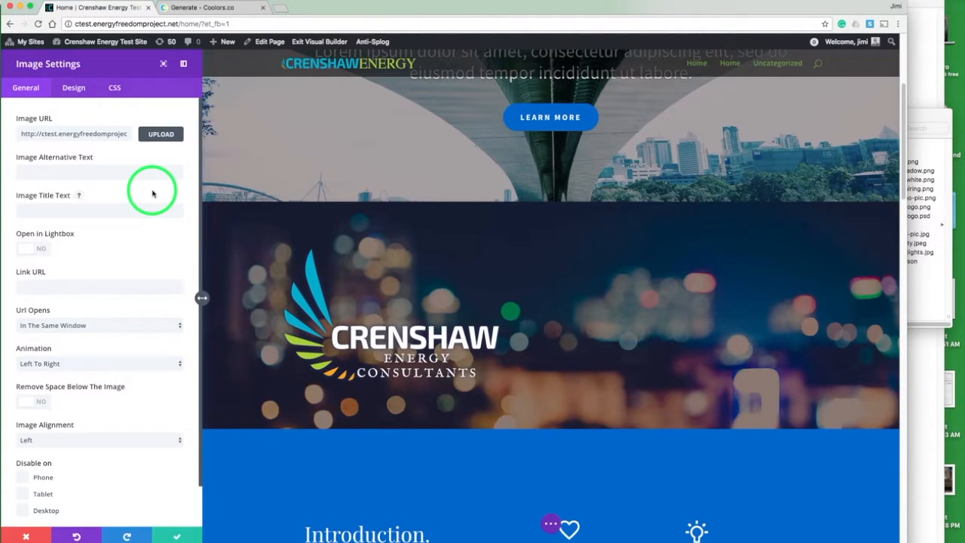
click(91, 366)
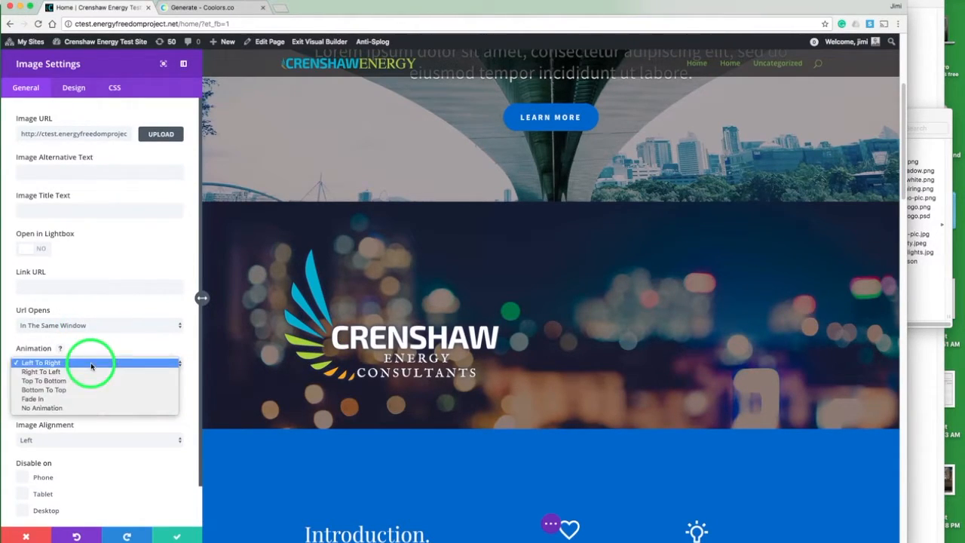
click(88, 383)
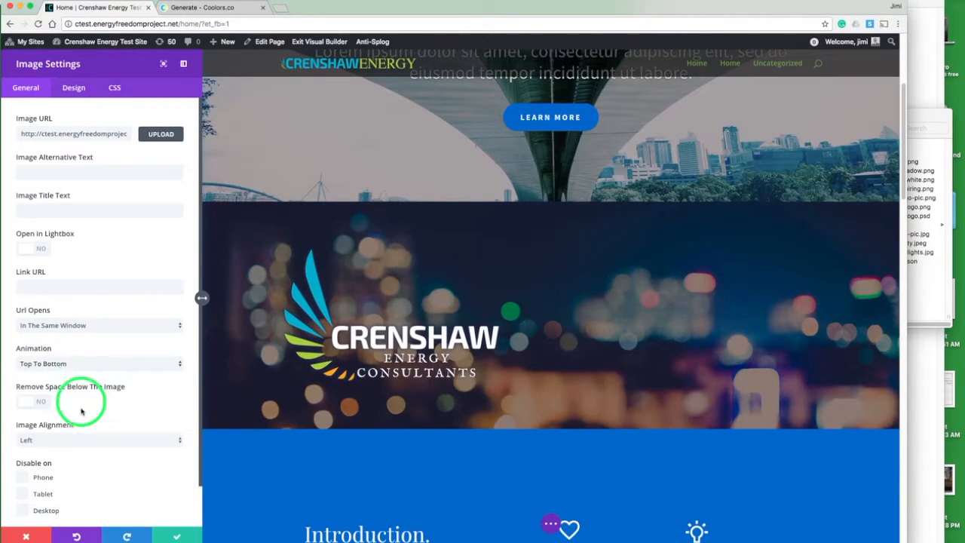
click(83, 441)
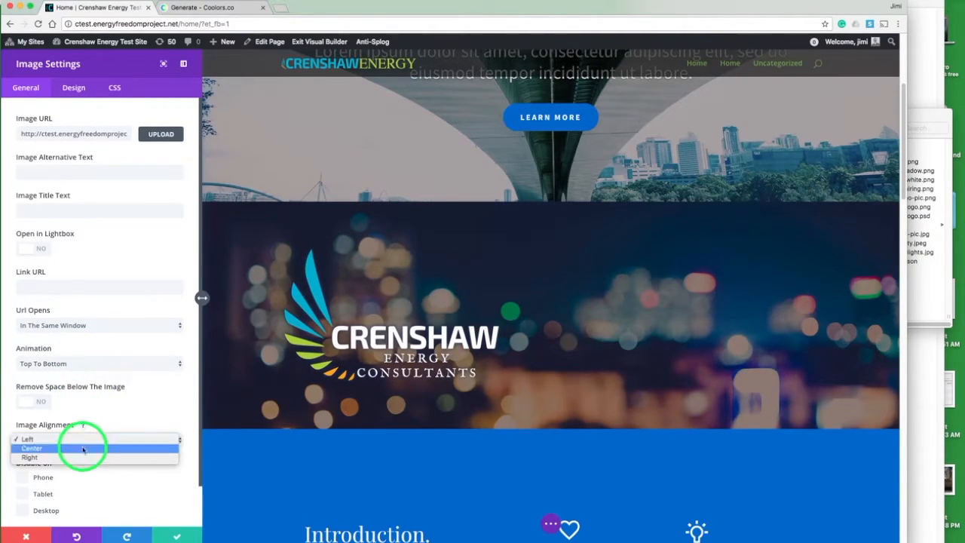
click(83, 446)
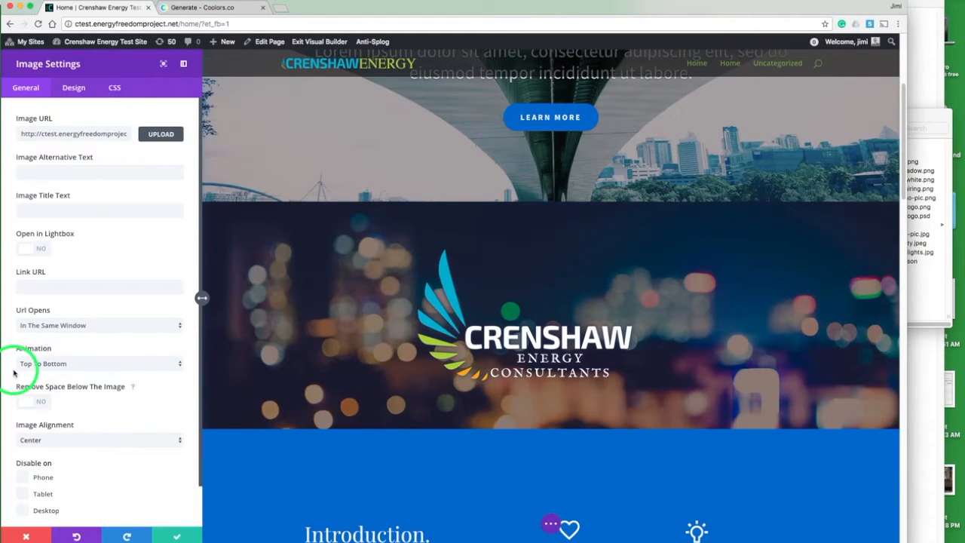
scroll(13, 373, down, 2)
scroll(12, 372, up, 2)
scroll(12, 372, down, 2)
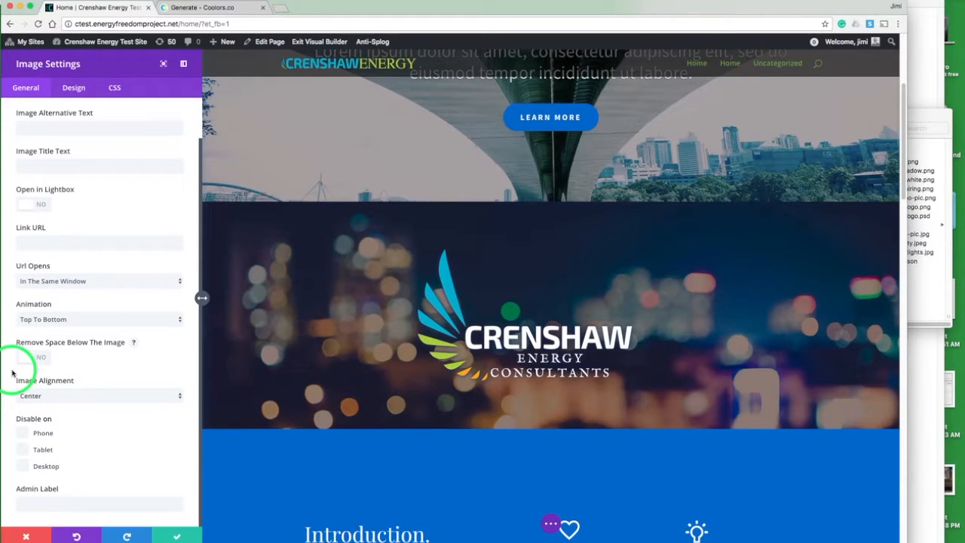
click(175, 534)
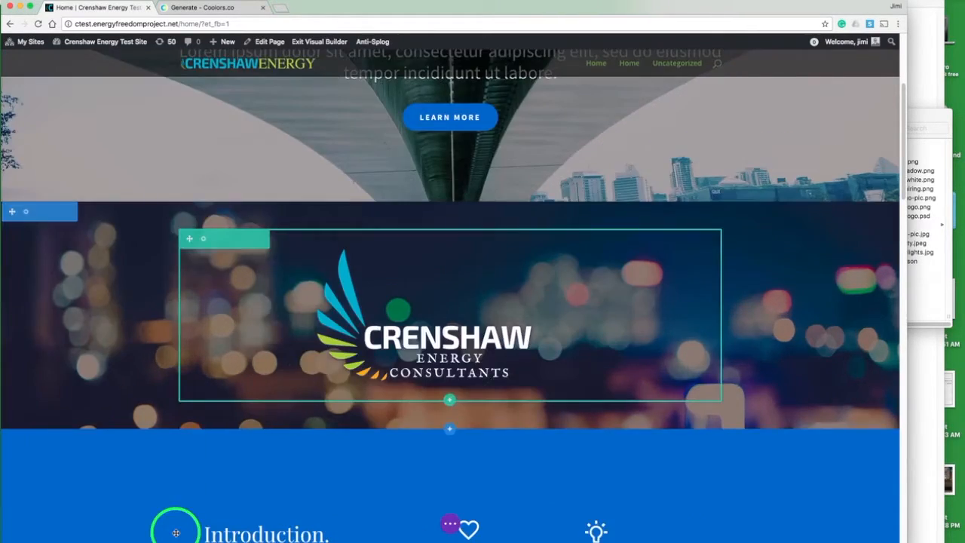
Step: Insert a four-column row below the logo and add a Button module to its first column
click(450, 401)
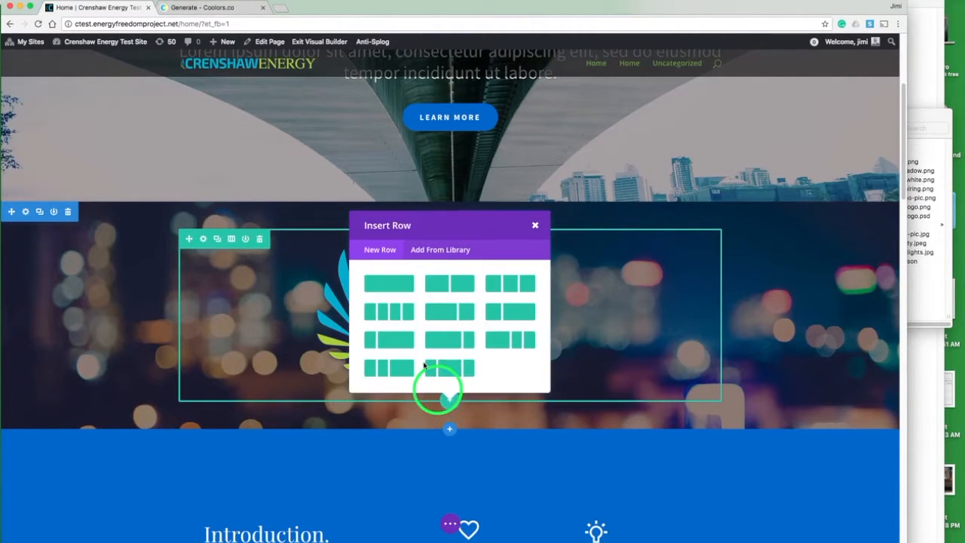
click(405, 316)
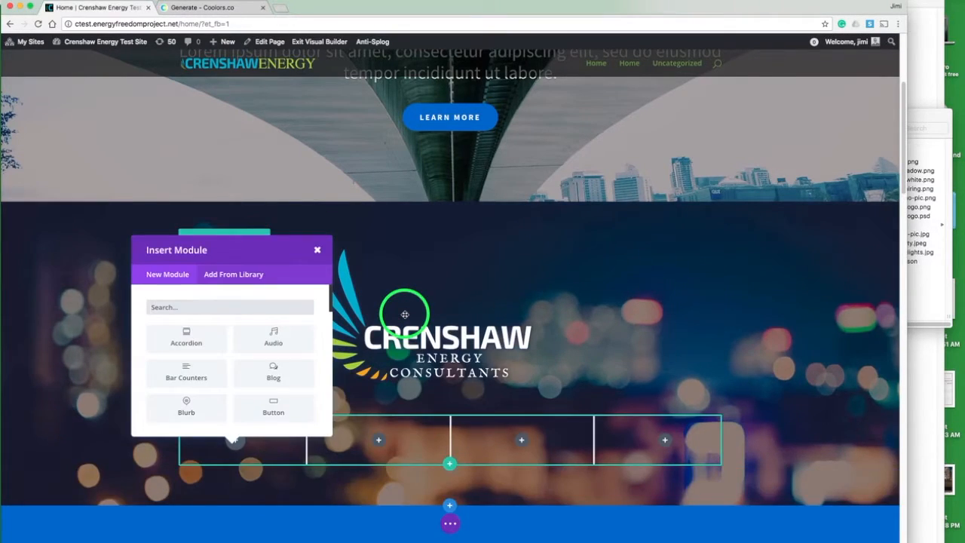
text(button)
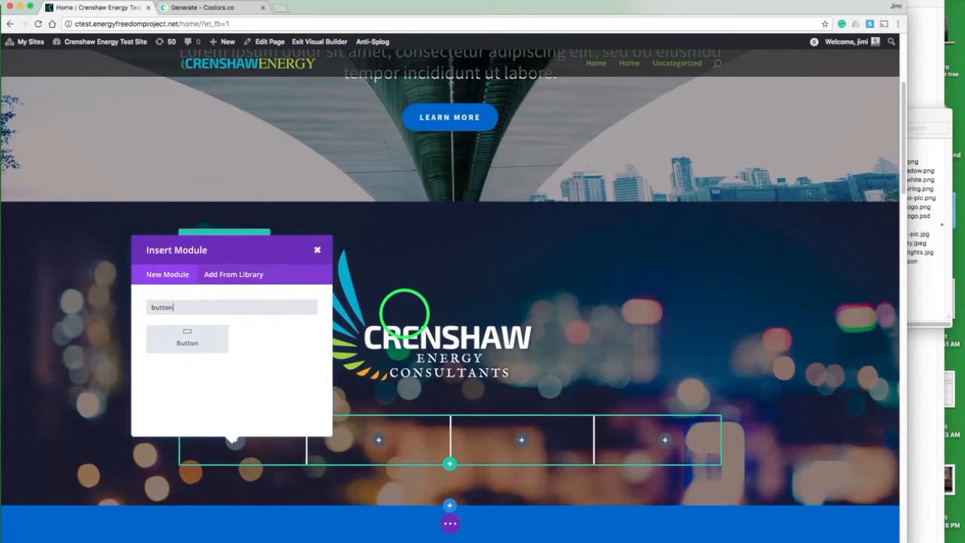
click(206, 343)
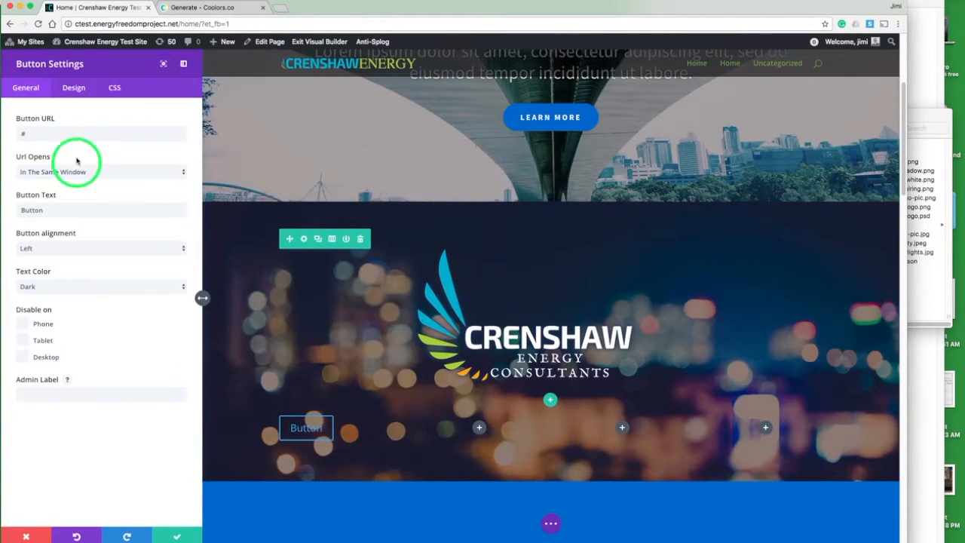
Step: Set the button text to About Us and the button alignment to Center
click(77, 133)
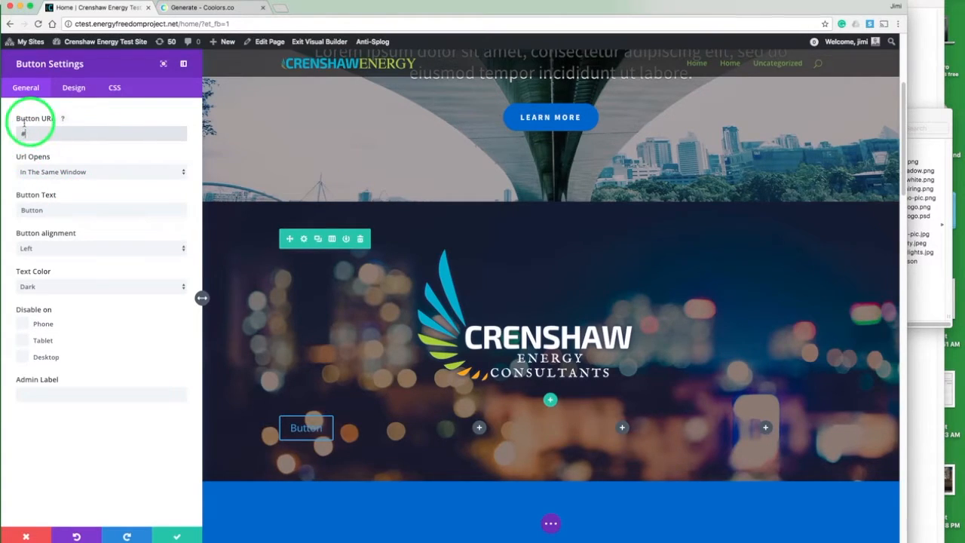
double_click(33, 210)
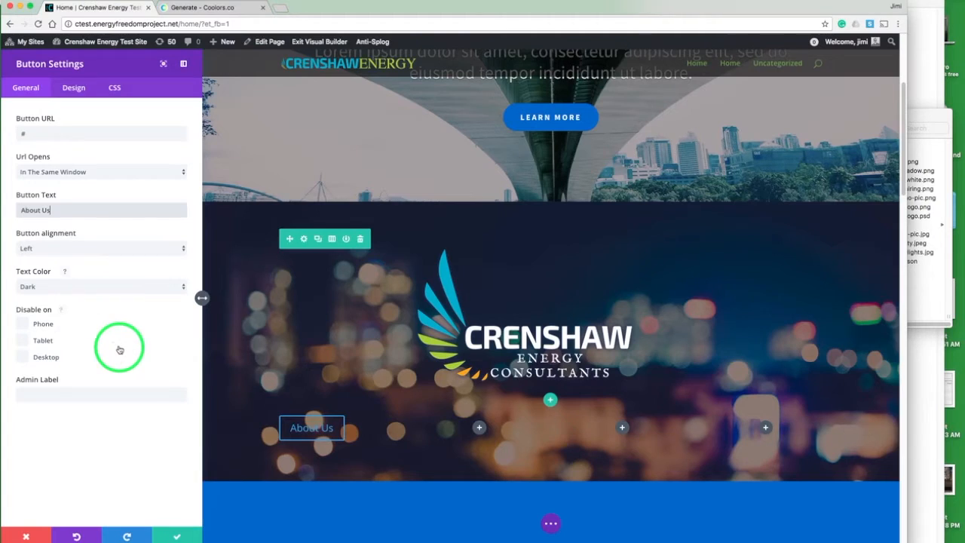
click(86, 256)
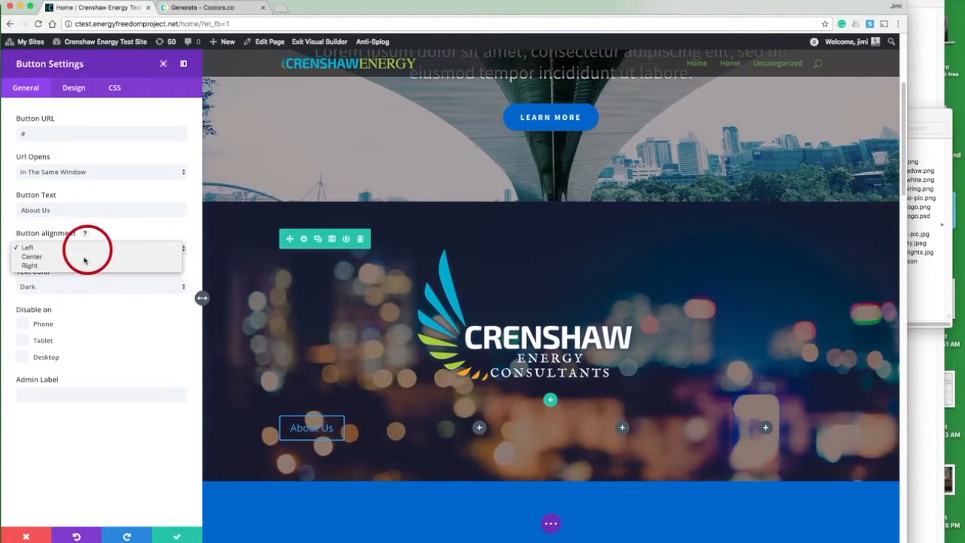
Step: Enable custom styles for the button and set its text size to 17px
click(73, 87)
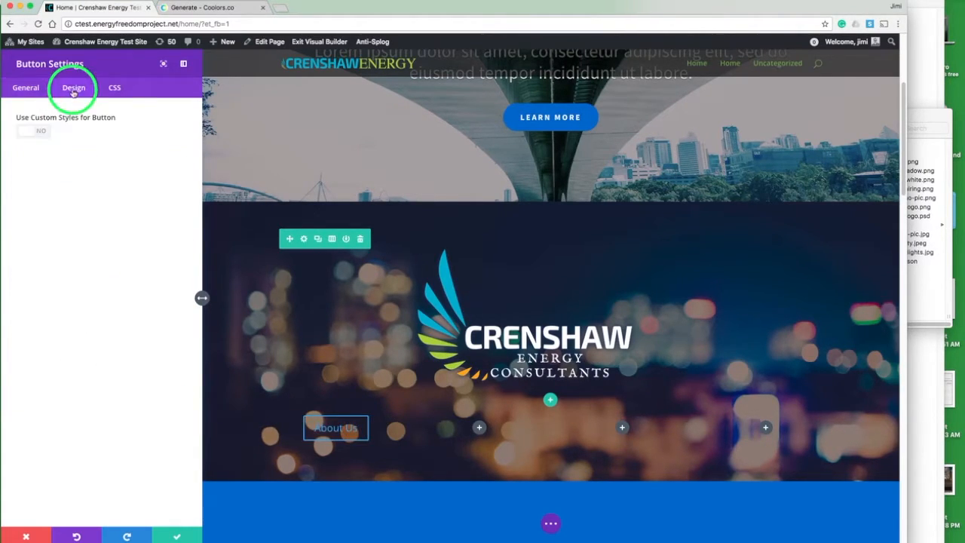
click(42, 134)
click(133, 166)
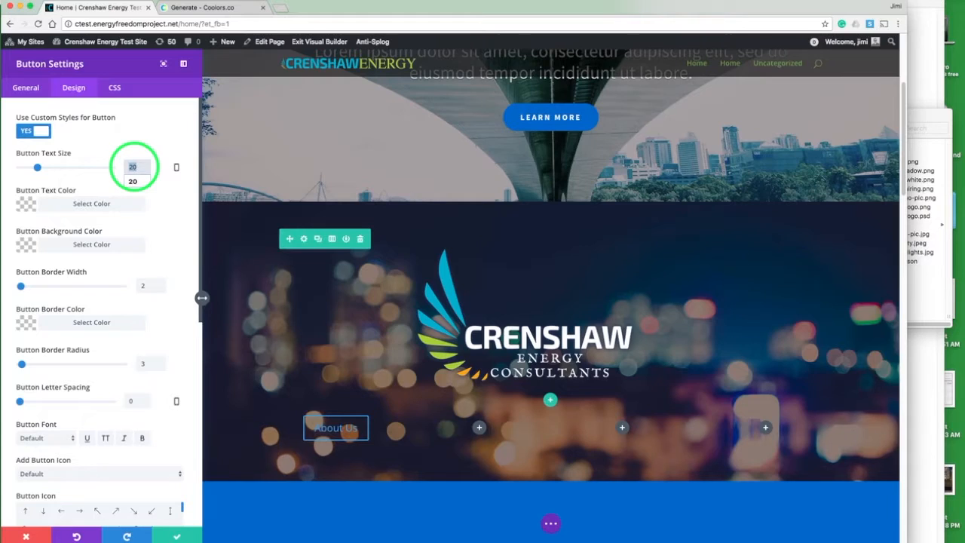
text(17)
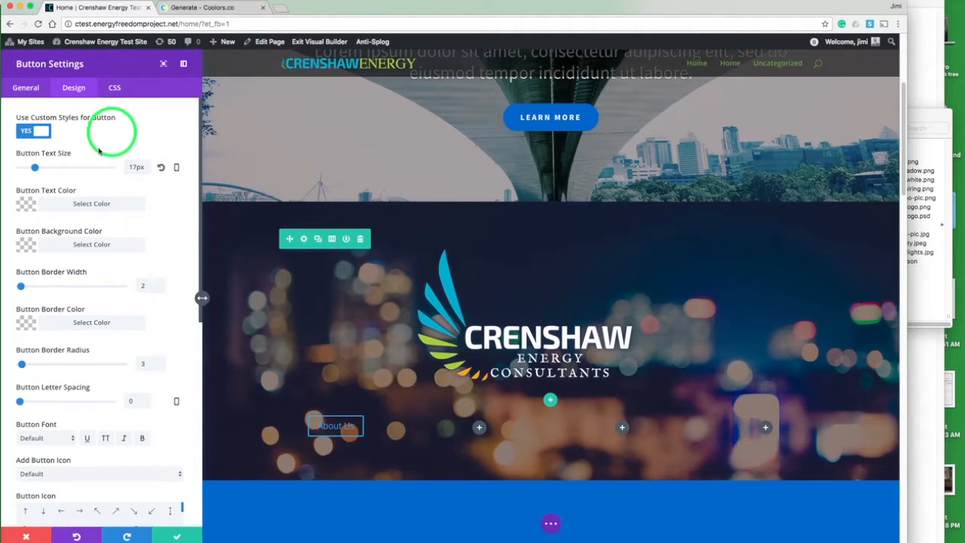
Step: Set the button text color to white from the palette
click(25, 204)
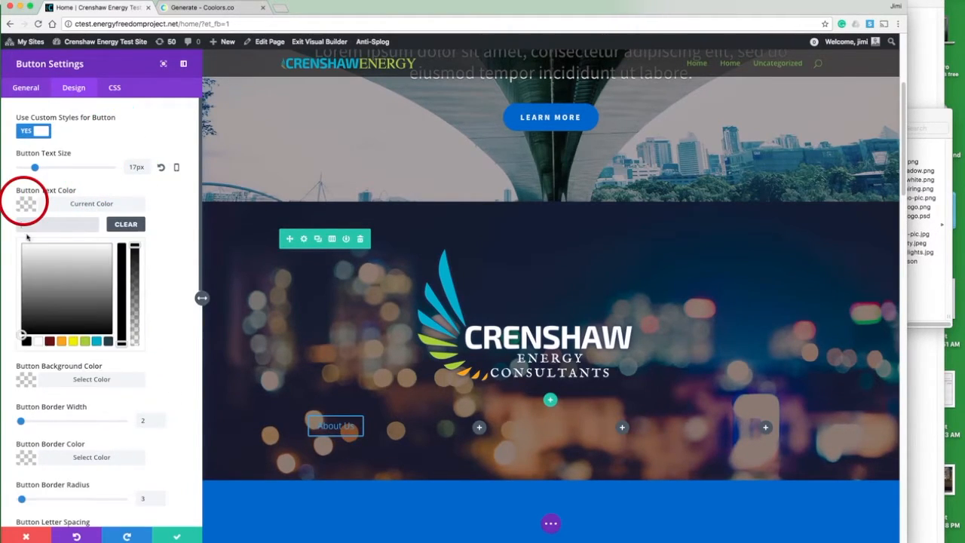
click(36, 342)
click(22, 200)
Step: Set the button background color to the teal blue palette swatch
click(18, 243)
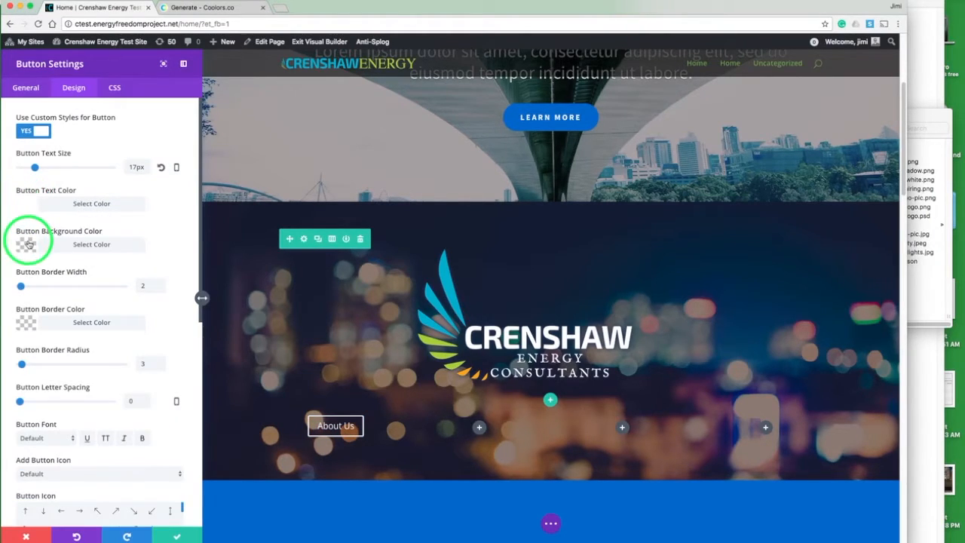
click(99, 383)
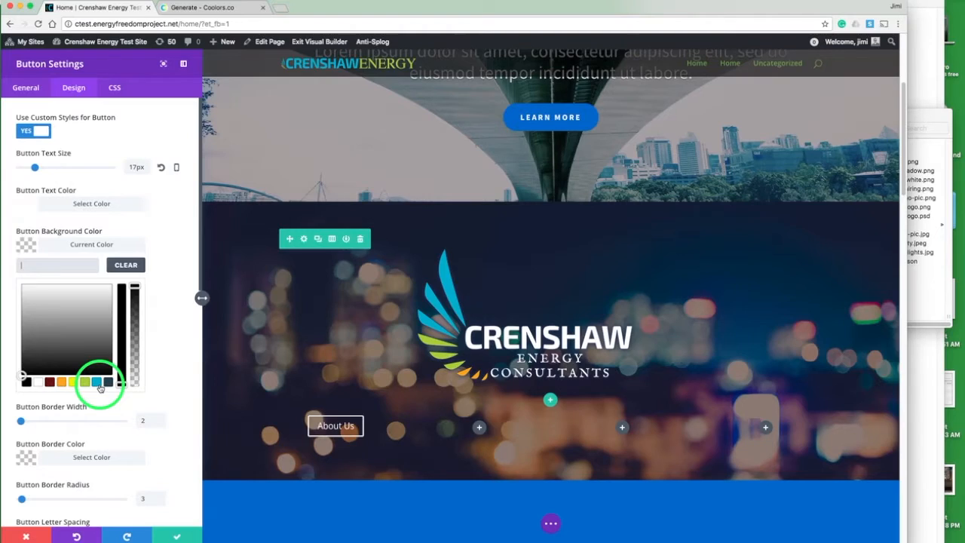
click(25, 244)
Step: Set the button border width to 0px and the border radius to 7px
click(143, 285)
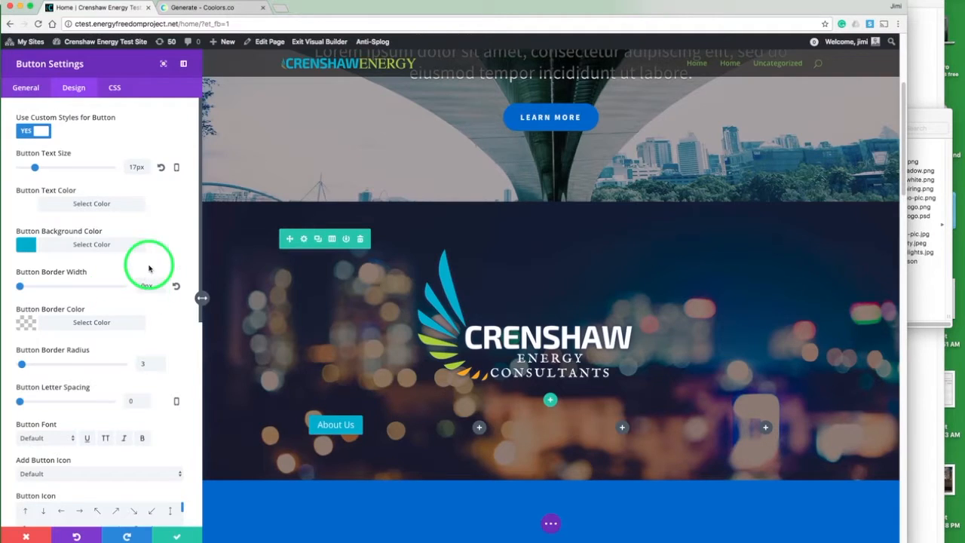
scroll(144, 271, down, 2)
double_click(149, 287)
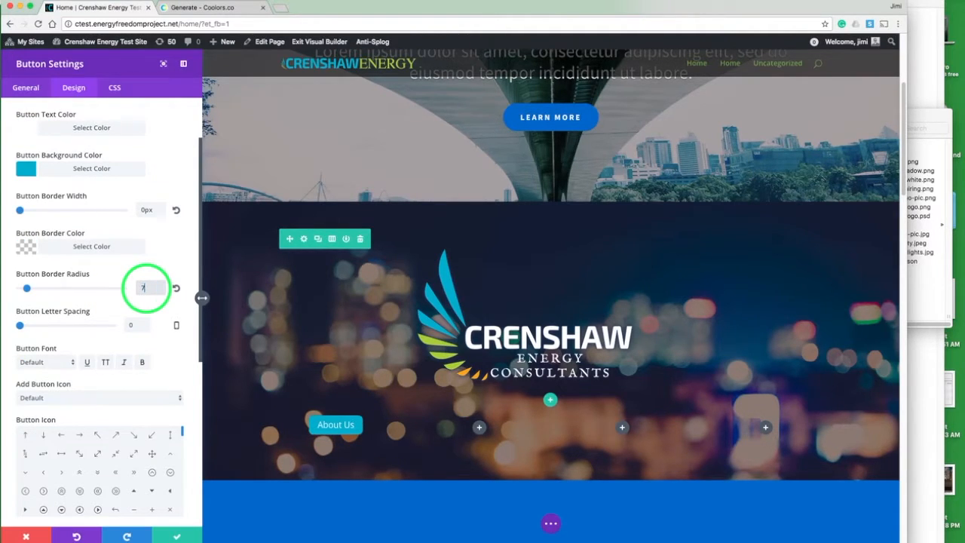
Step: Set the button hover background color to the dark navy palette swatch
scroll(151, 256, down, 3)
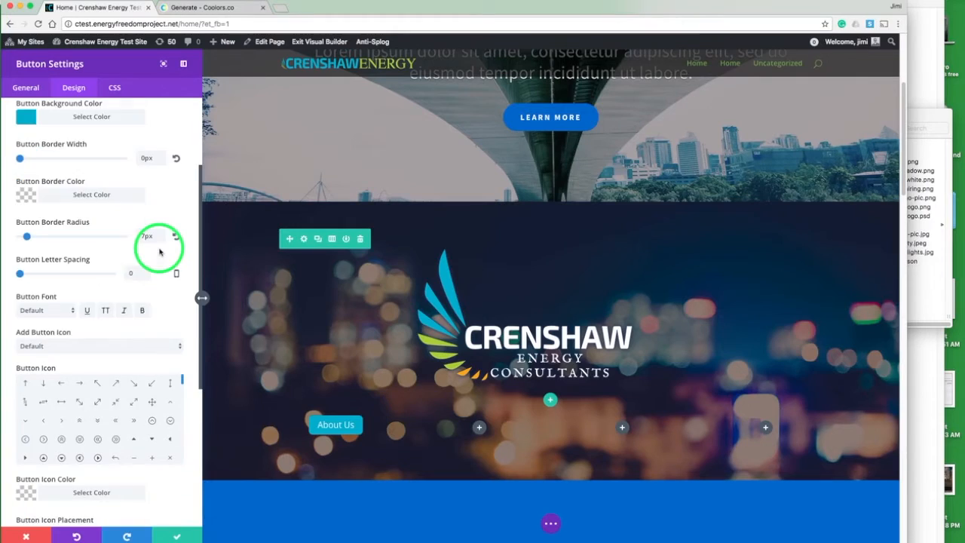
click(56, 297)
scroll(188, 290, down, 5)
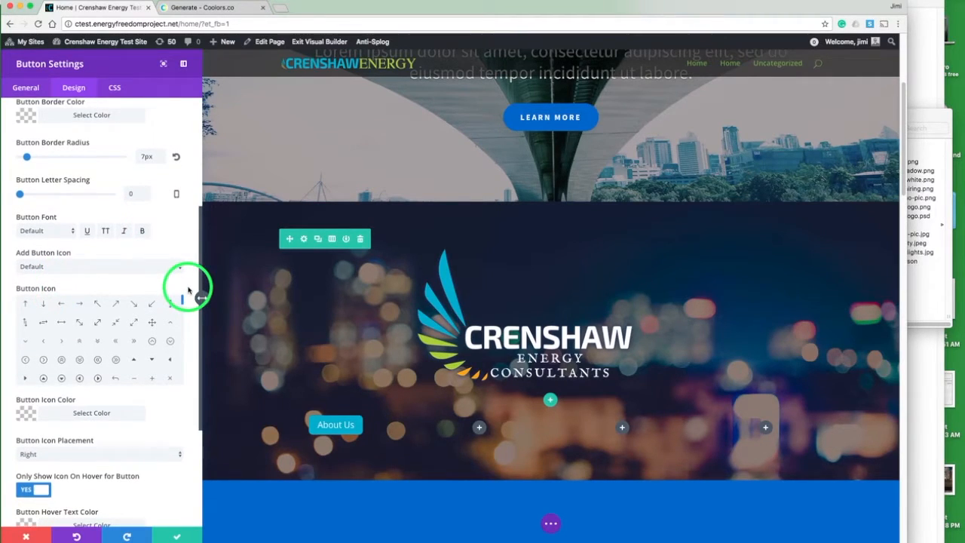
click(54, 392)
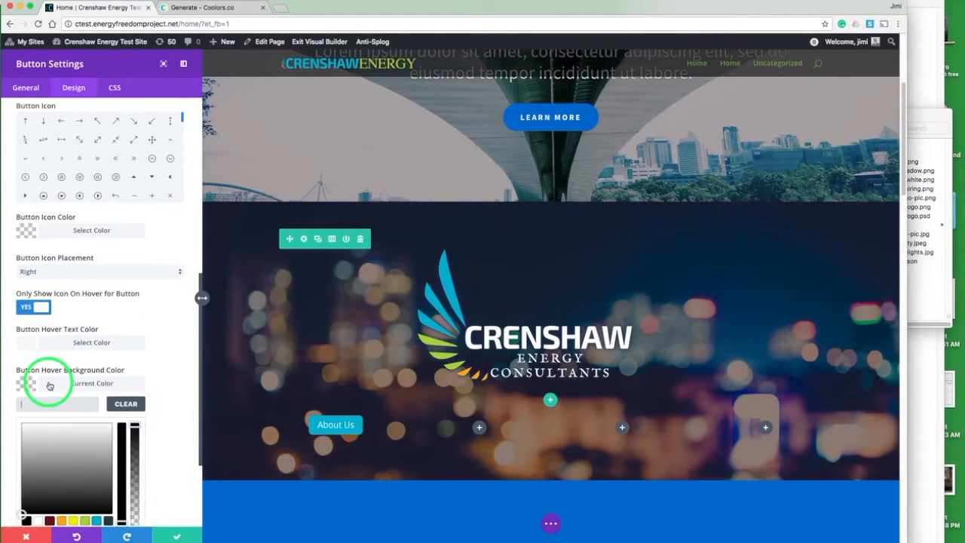
click(108, 520)
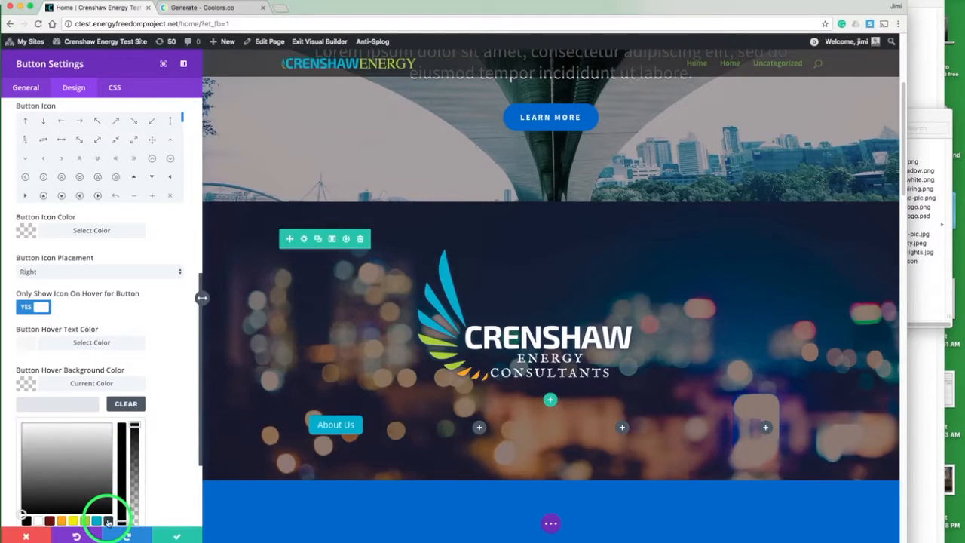
click(26, 385)
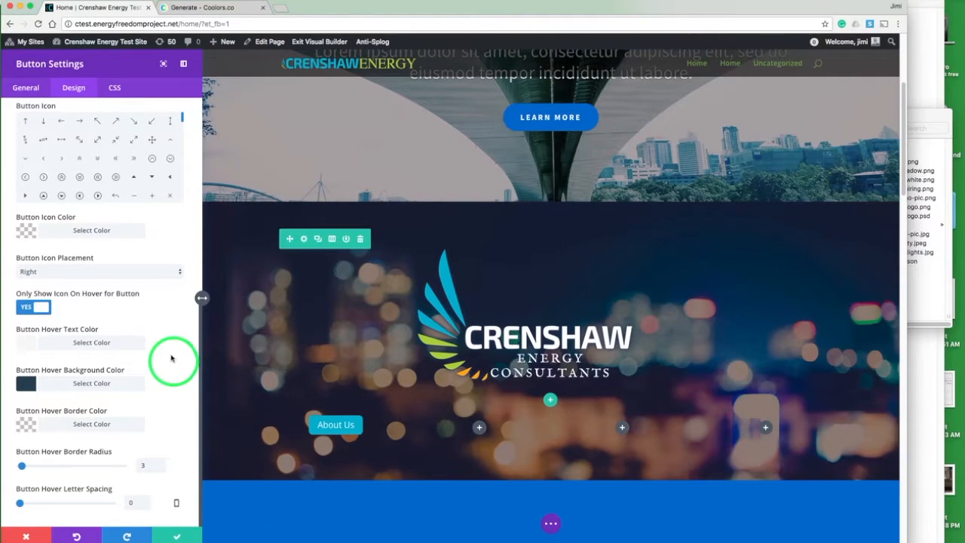
Step: Copy the button CSS from the notes file and paste width:100%; padding:1em 0; into the button's Main Element CSS
click(115, 90)
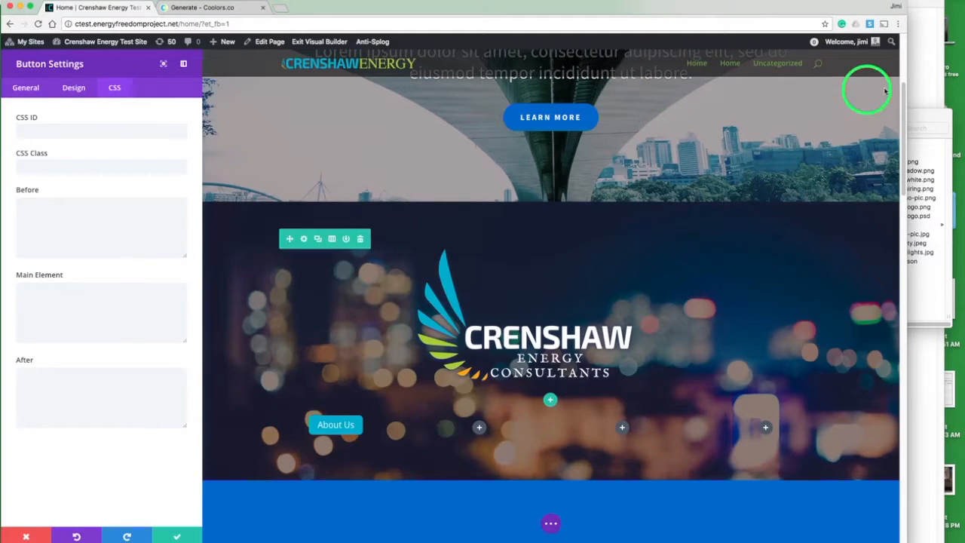
click(931, 60)
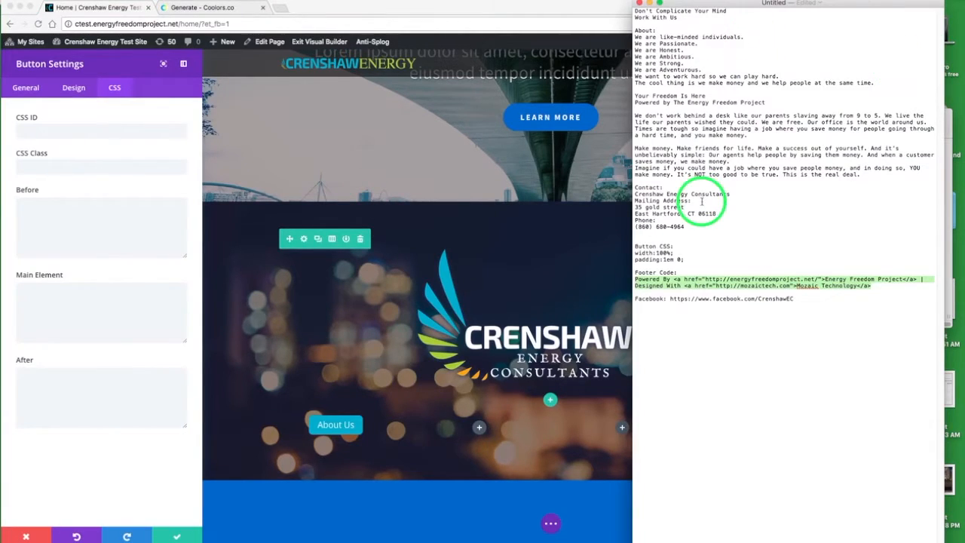
drag(686, 260, 633, 256)
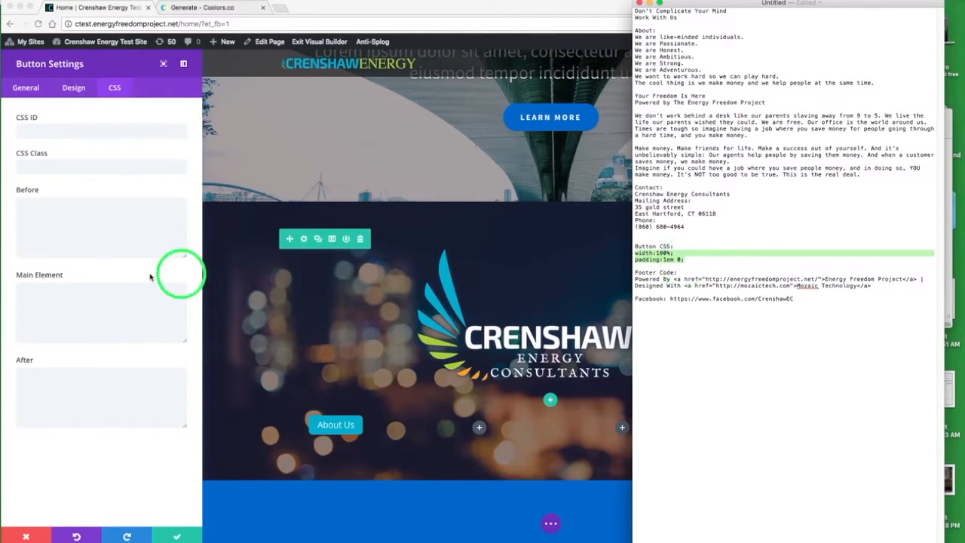
click(84, 302)
click(70, 300)
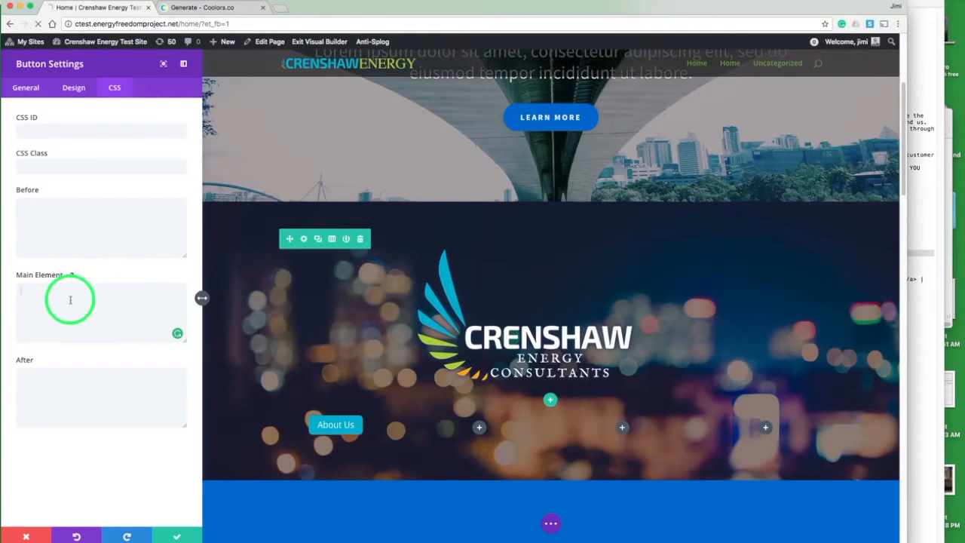
text(width: 100%; padding: 1em 0;)
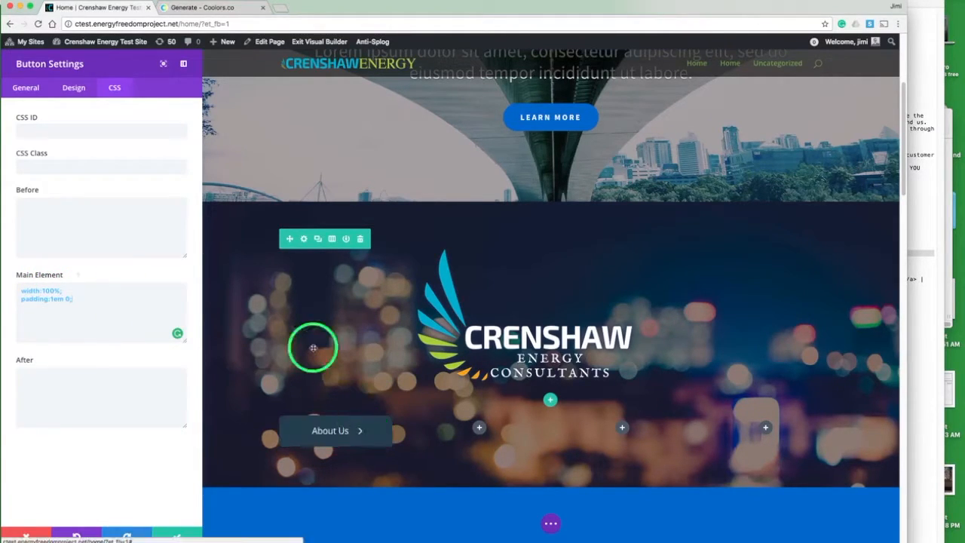
click(74, 88)
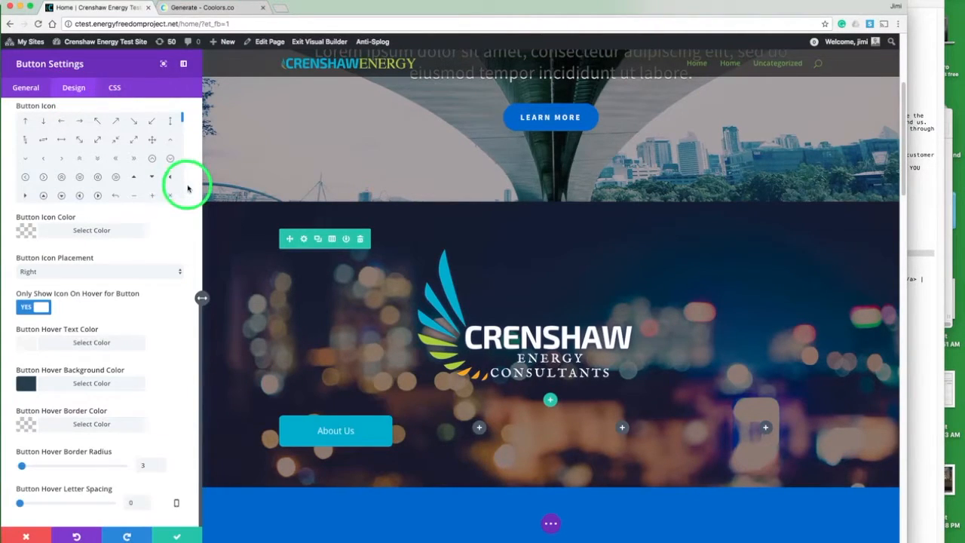
Step: Make the About Us button font bold and save the button settings
scroll(185, 188, up, 6)
click(142, 438)
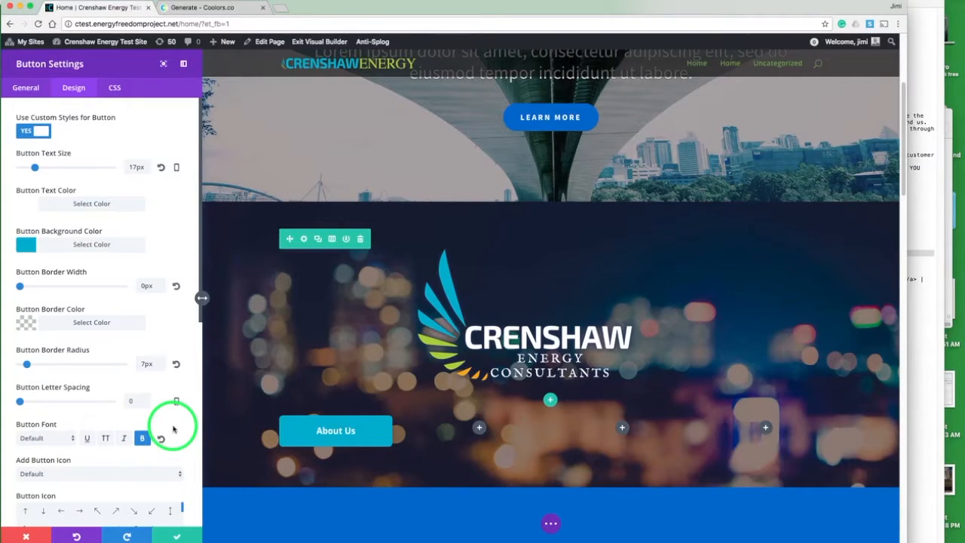
click(174, 536)
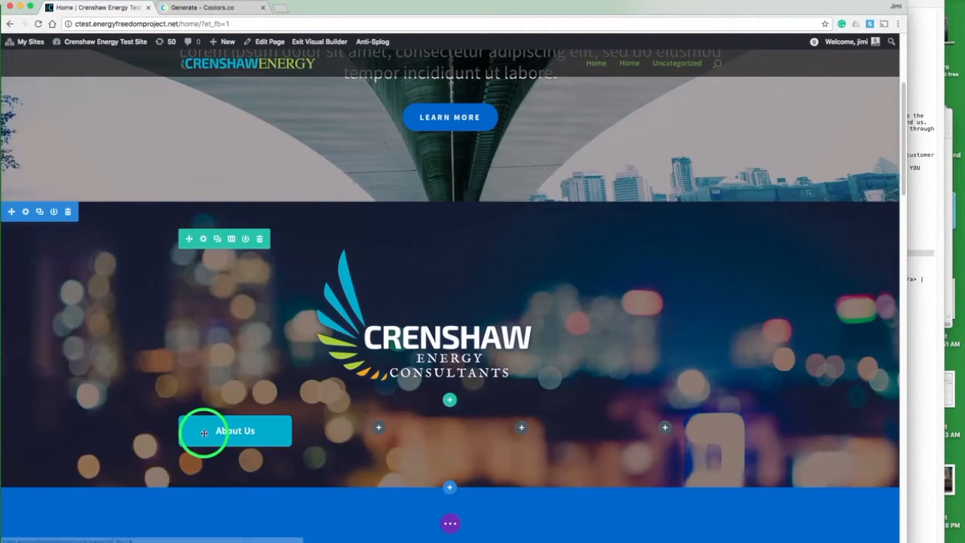
Step: Duplicate the About Us button and move the copy into the second column
mouse_move(205, 434)
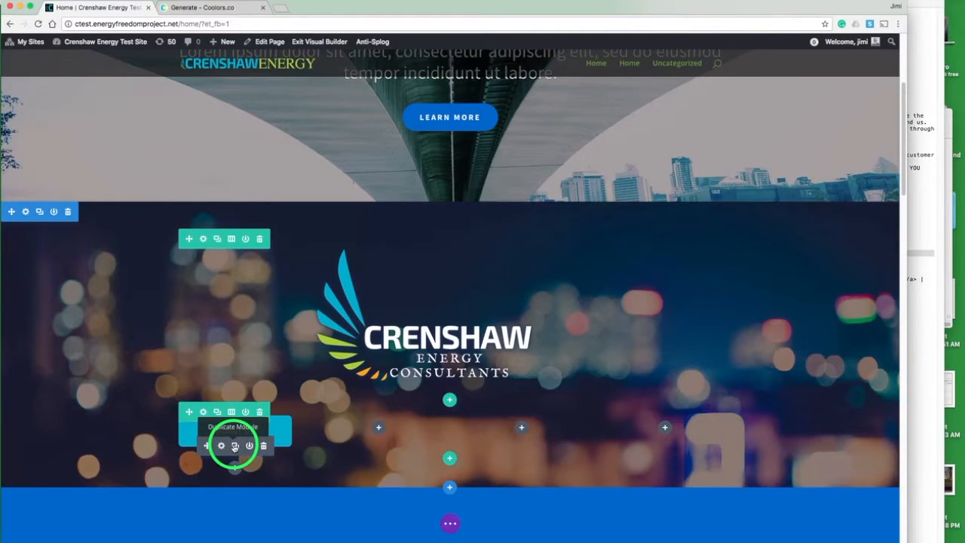
click(234, 446)
mouse_move(209, 451)
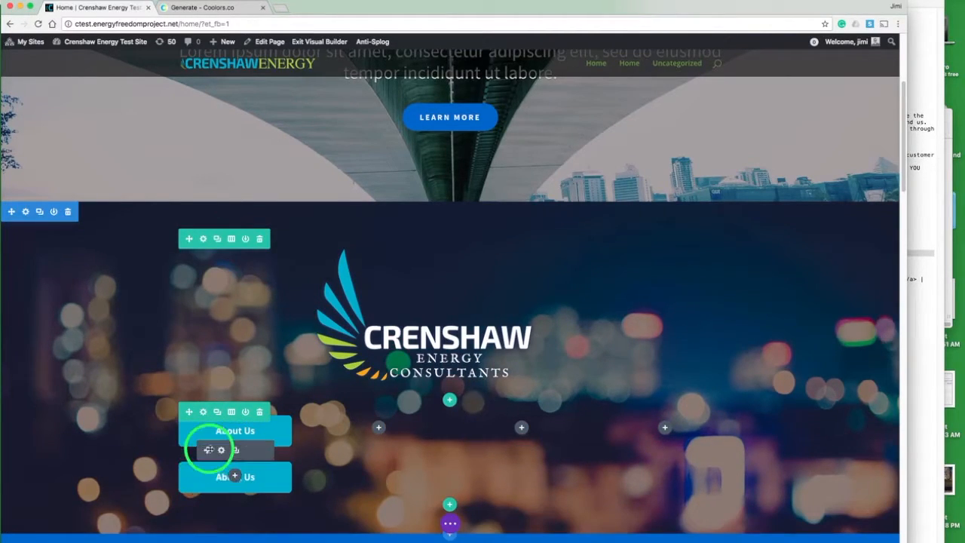
drag(208, 452, 374, 430)
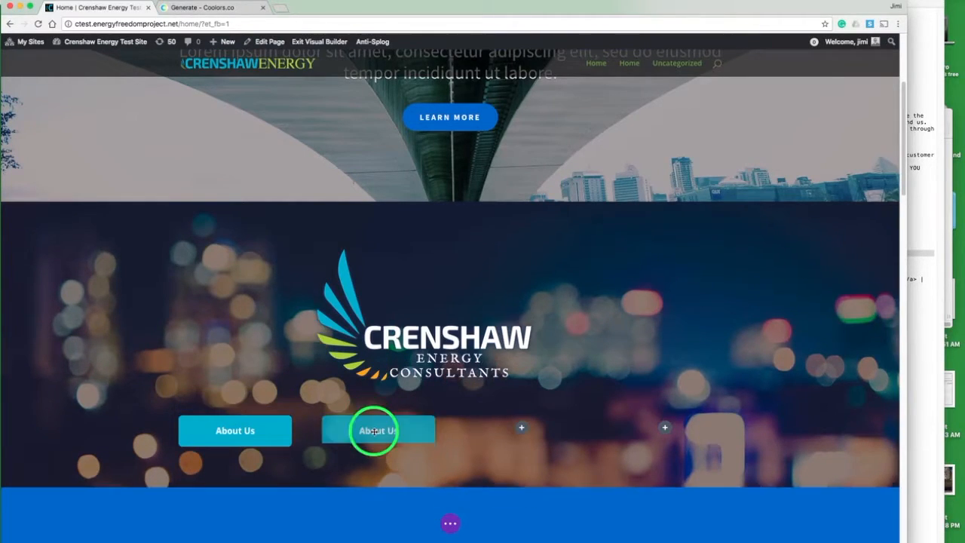
Step: Change the copied button's text to "Apply Now" and save it
mouse_move(362, 426)
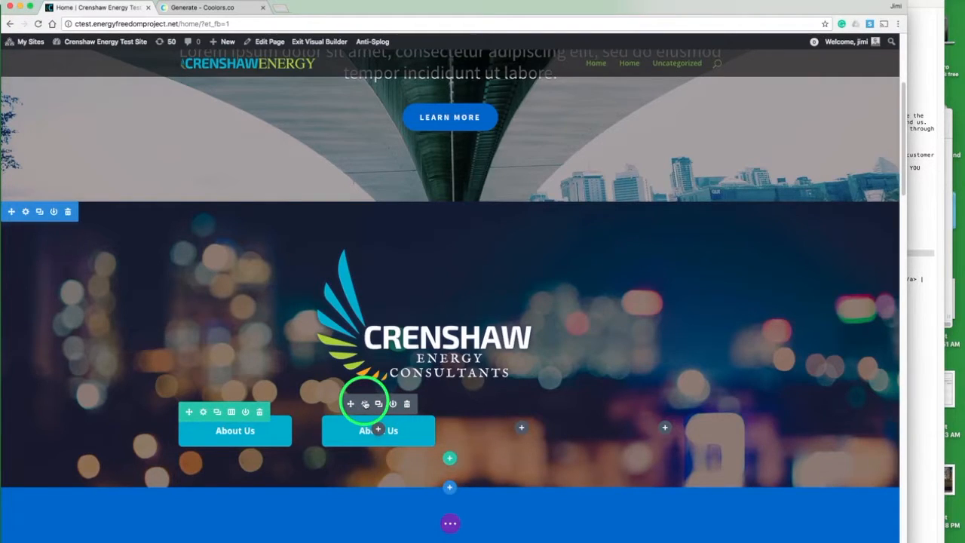
click(365, 404)
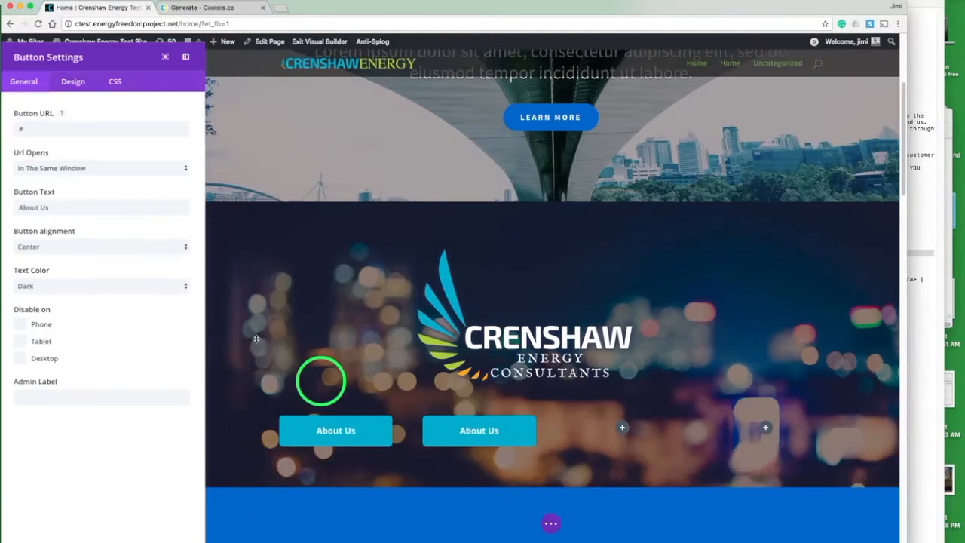
triple_click(62, 210)
text(Apply Now)
click(177, 534)
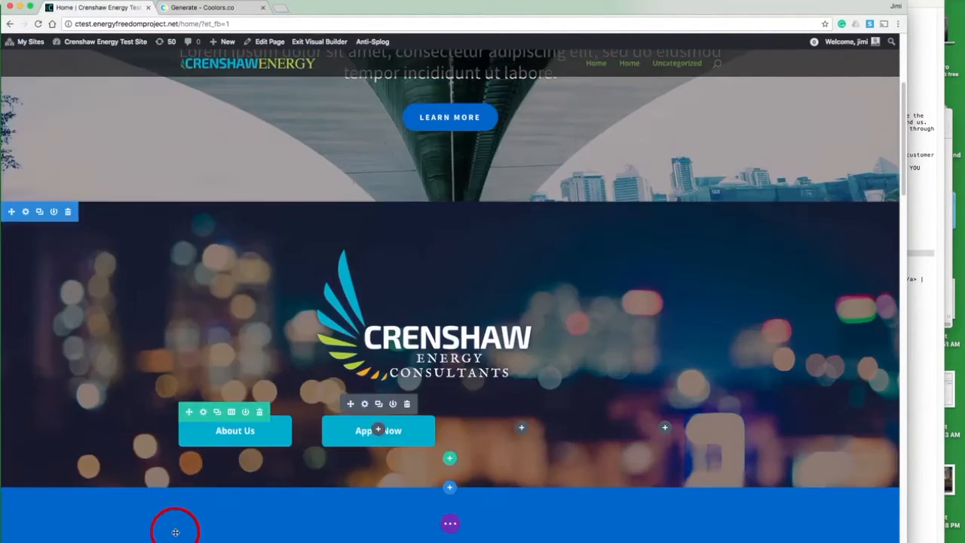
Step: Duplicate the Apply Now button and move the copy into the third column
click(379, 404)
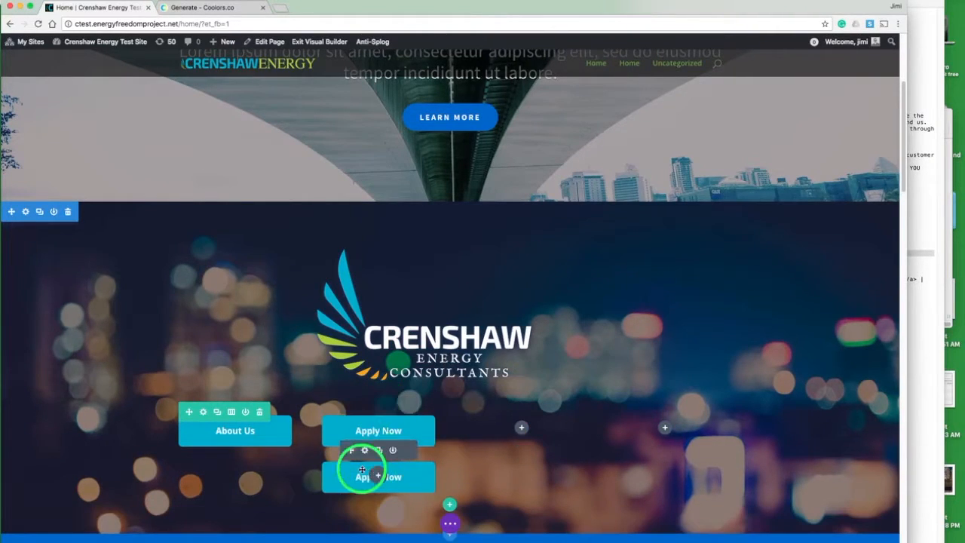
drag(357, 448, 521, 428)
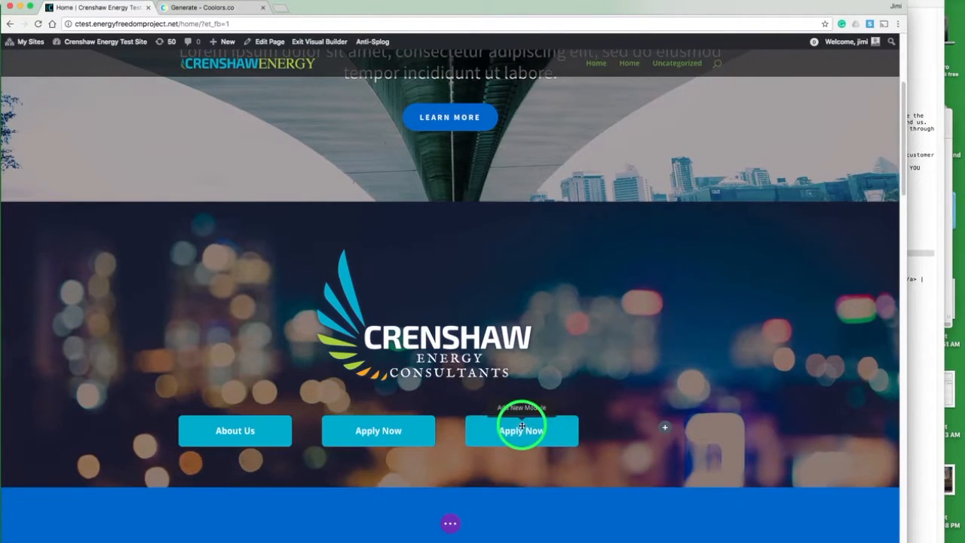
mouse_move(505, 424)
click(508, 405)
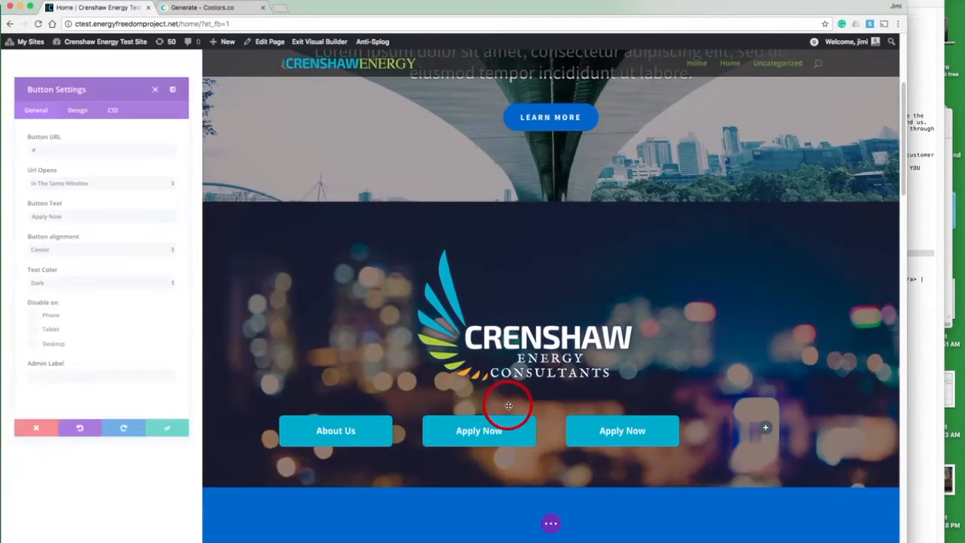
click(86, 135)
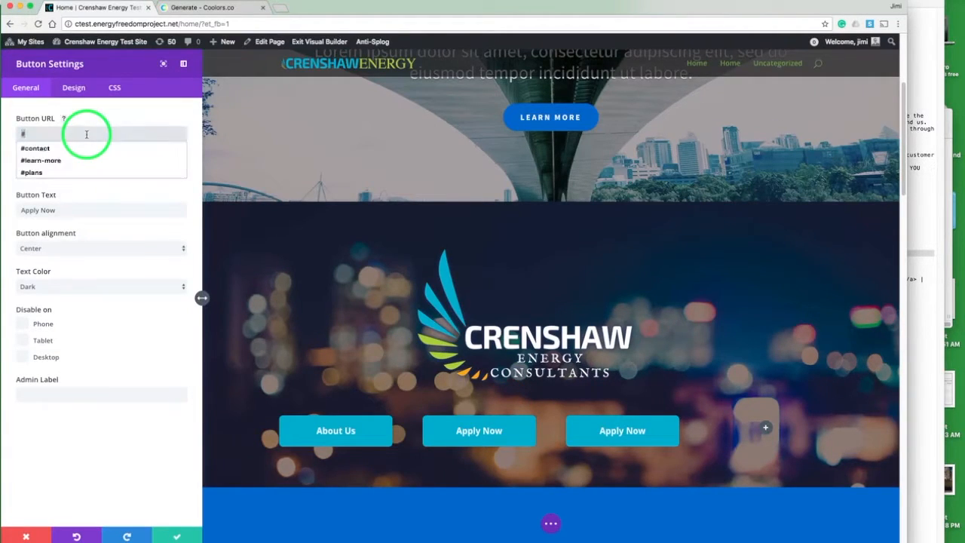
key(BackSpace)
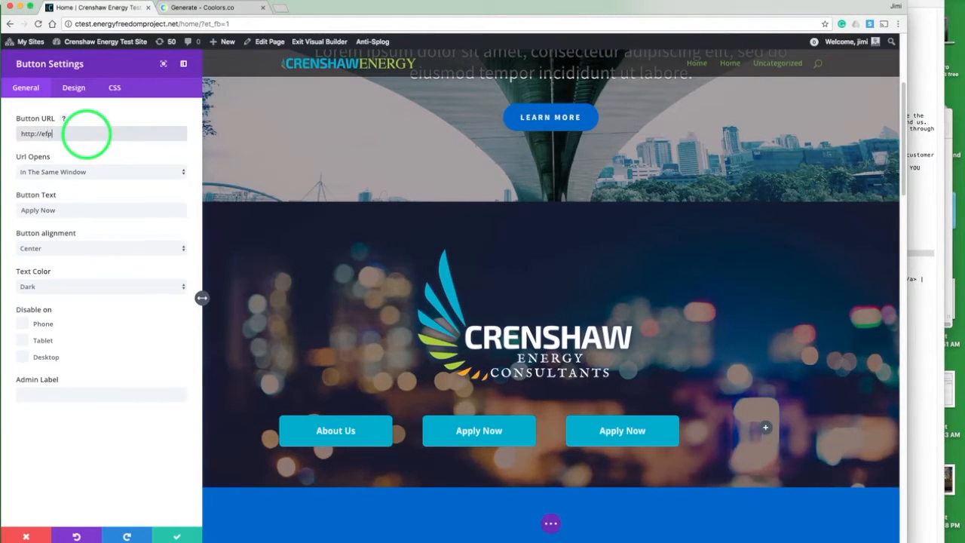
text(http://efpnow.energy)
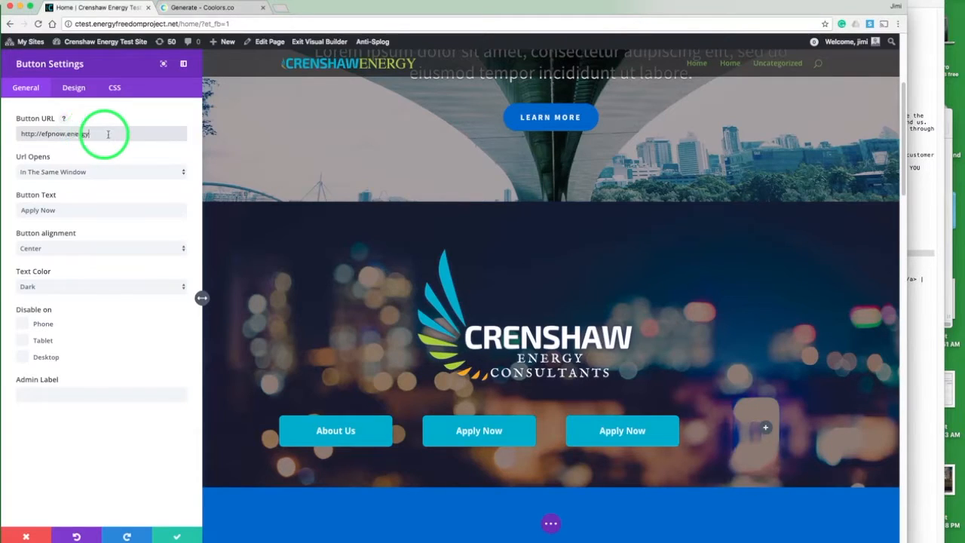
triple_click(78, 213)
text(Com)
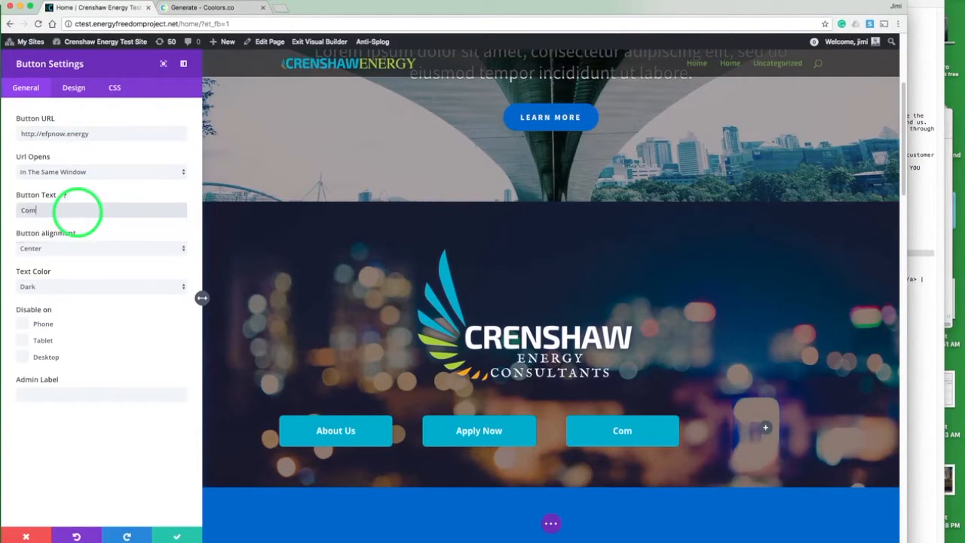
text(mercial Energy)
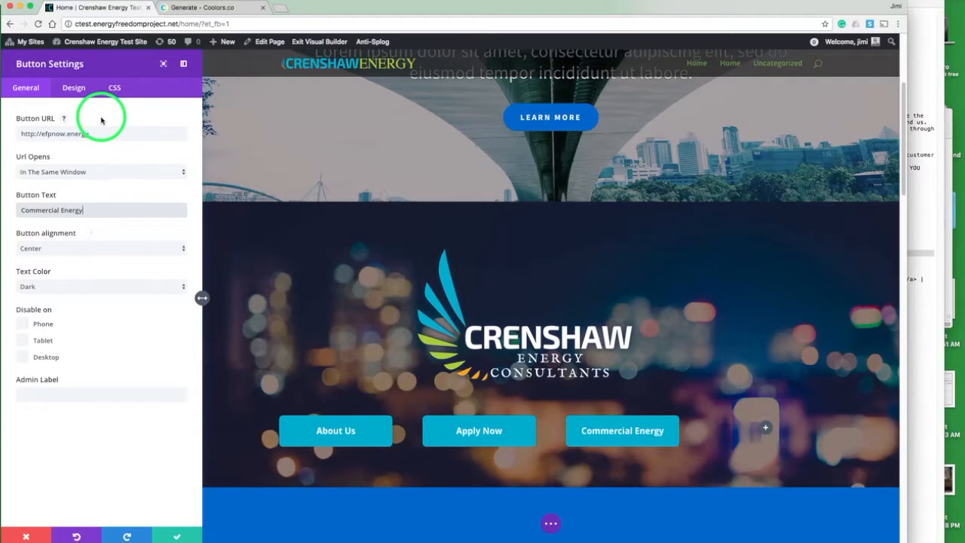
click(71, 172)
click(68, 182)
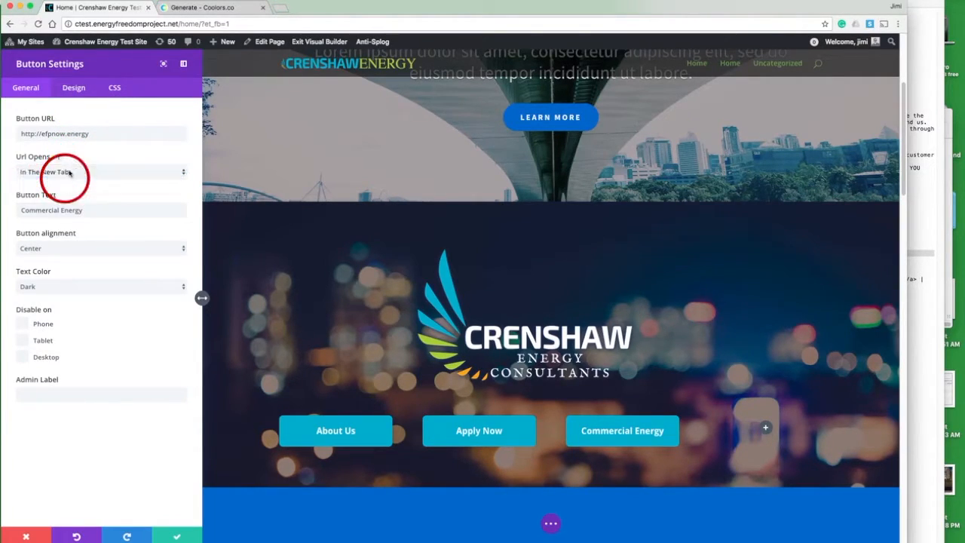
Step: Choose the up-right arrow as the third button's icon and save the settings
click(75, 91)
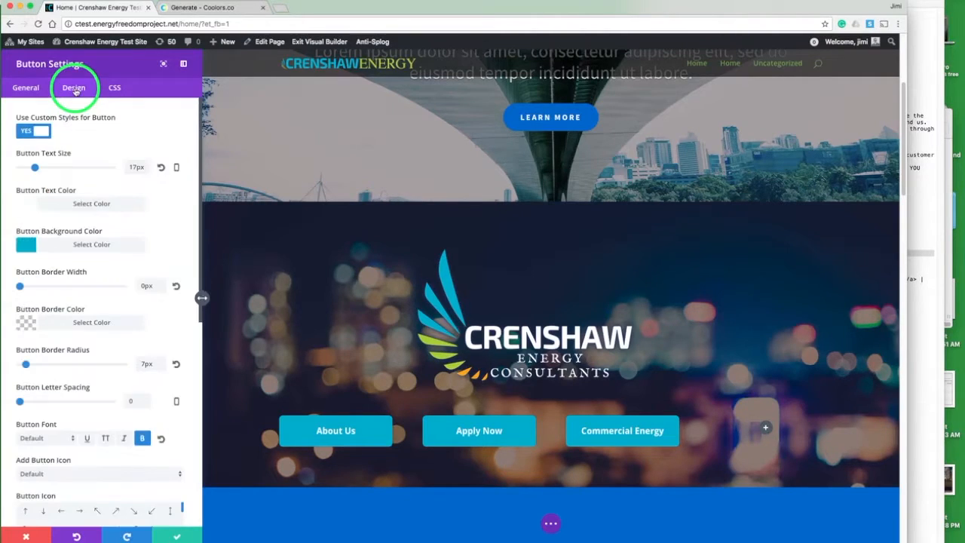
click(139, 130)
scroll(118, 169, down, 3)
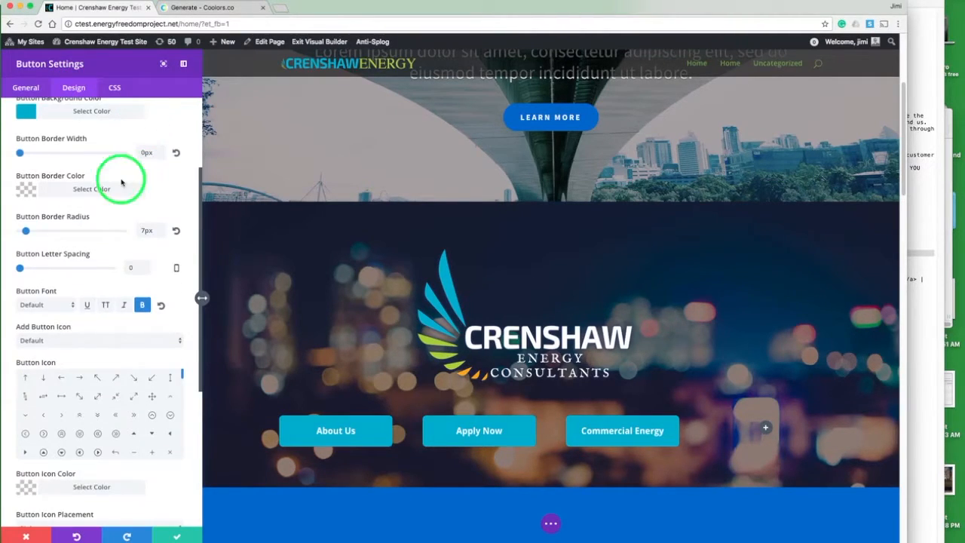
click(116, 377)
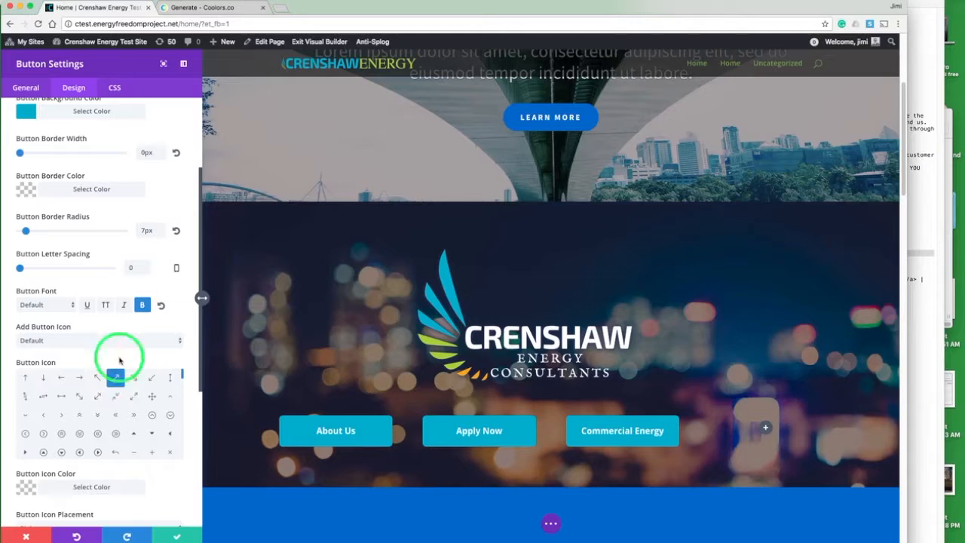
click(177, 536)
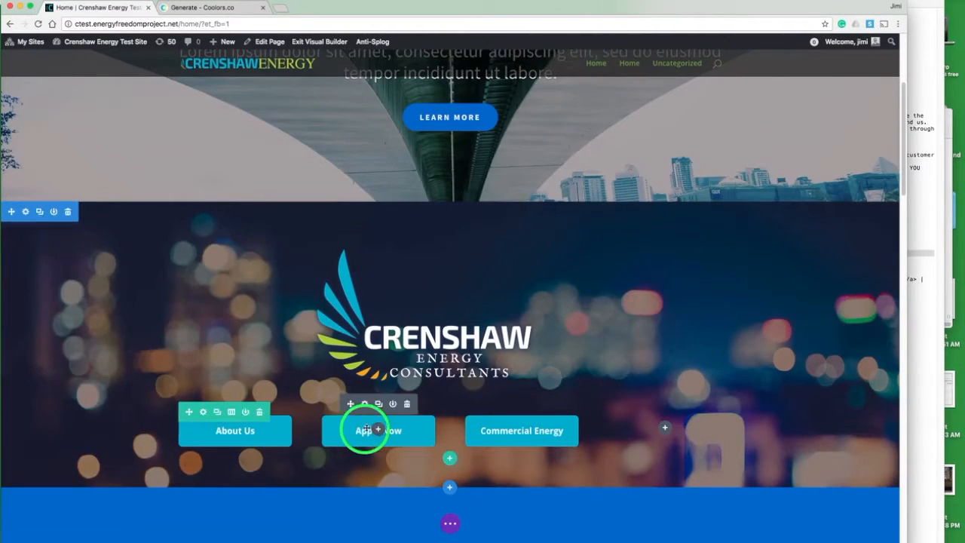
Step: Duplicate the Apply Now button into the fourth column and relabel the copy "Contact Us"
click(379, 405)
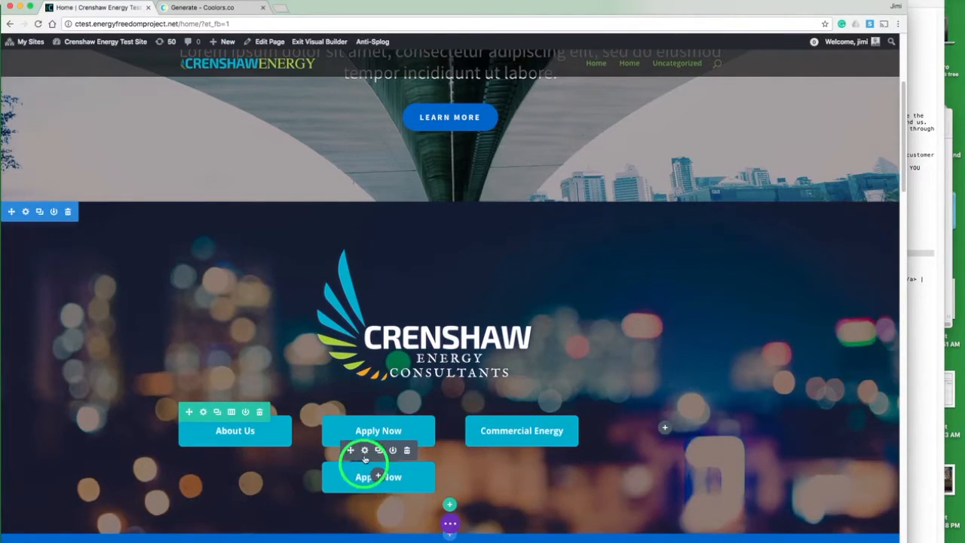
drag(369, 451, 656, 429)
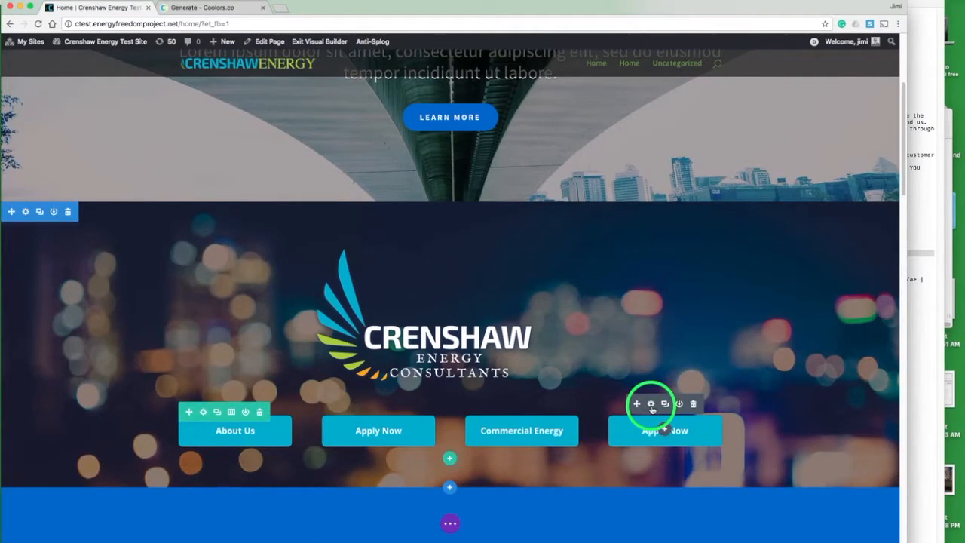
click(651, 405)
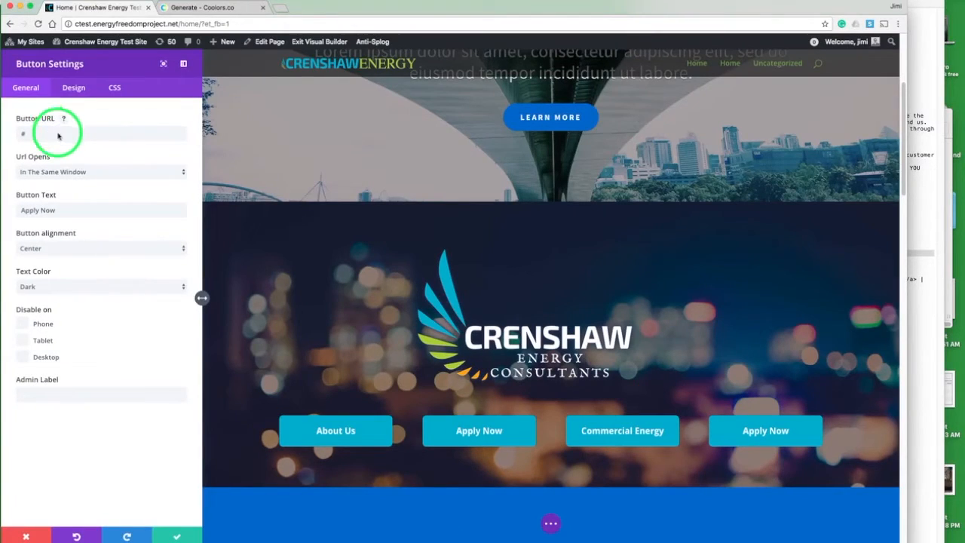
double_click(46, 209)
text(C)
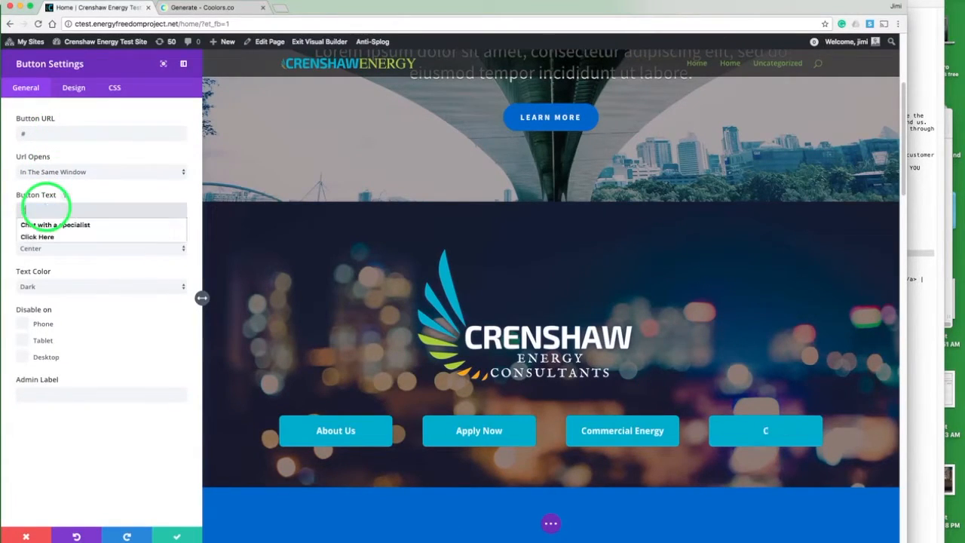
text(ontact Us)
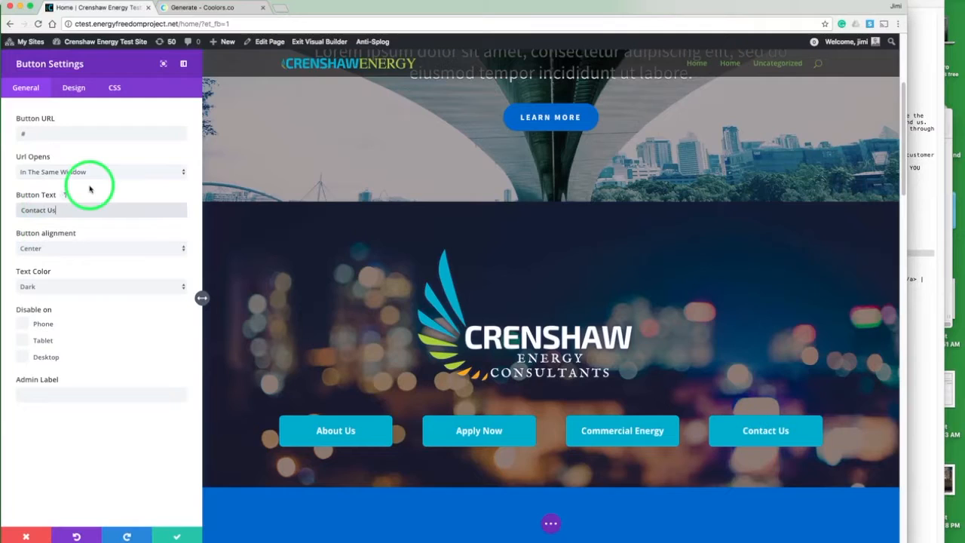
click(177, 534)
Step: Delete the hero section above the logo section
scroll(151, 278, up, 5)
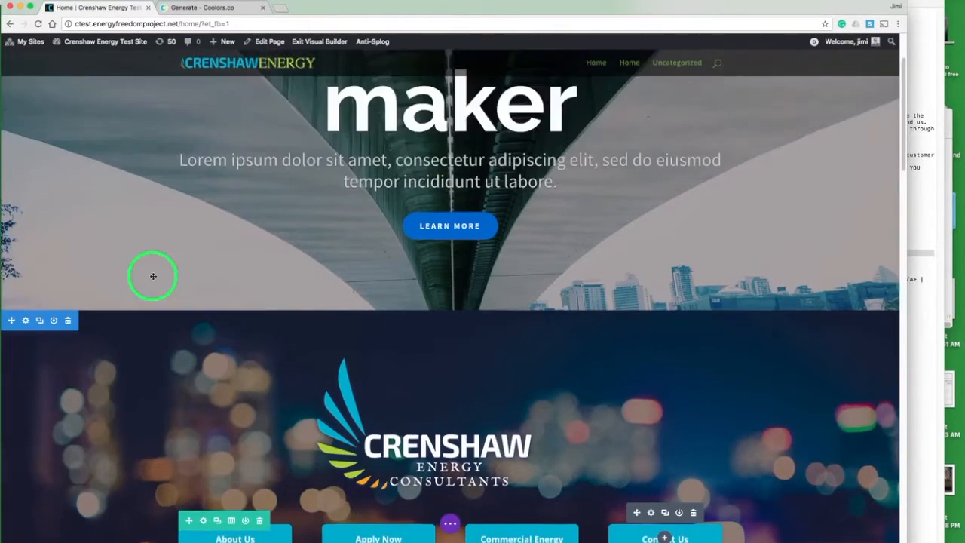
mouse_move(82, 95)
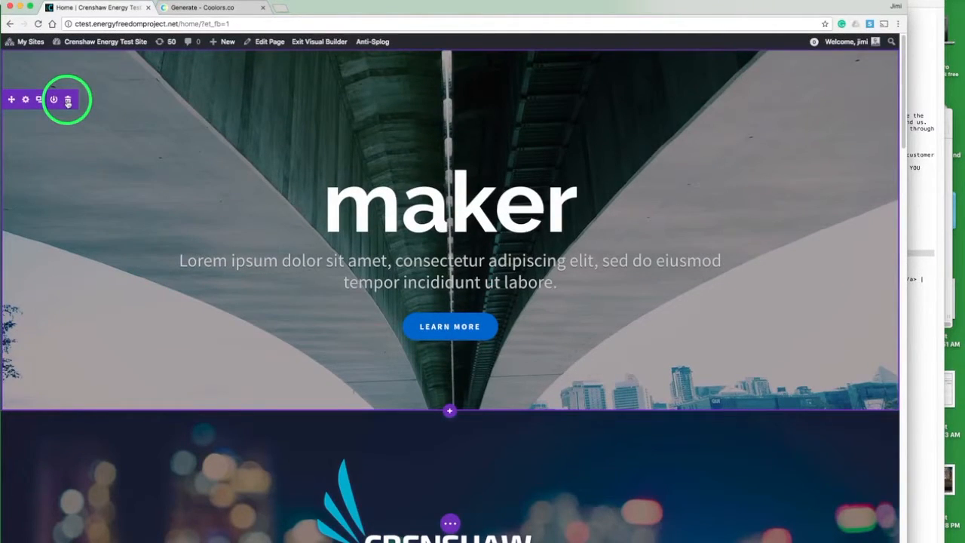
click(67, 100)
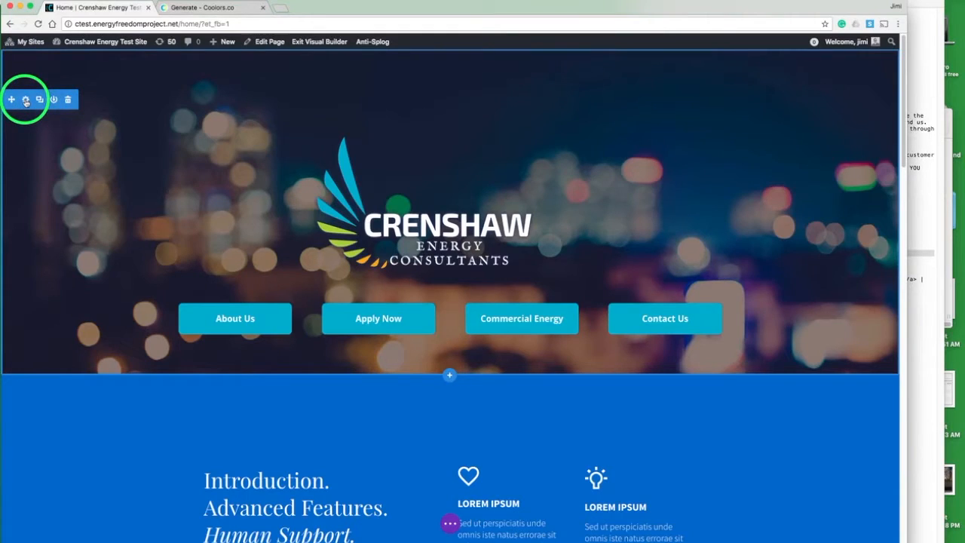
Step: Set the logo section's Main Element CSS to height:100vh and save the section settings
click(25, 100)
click(69, 88)
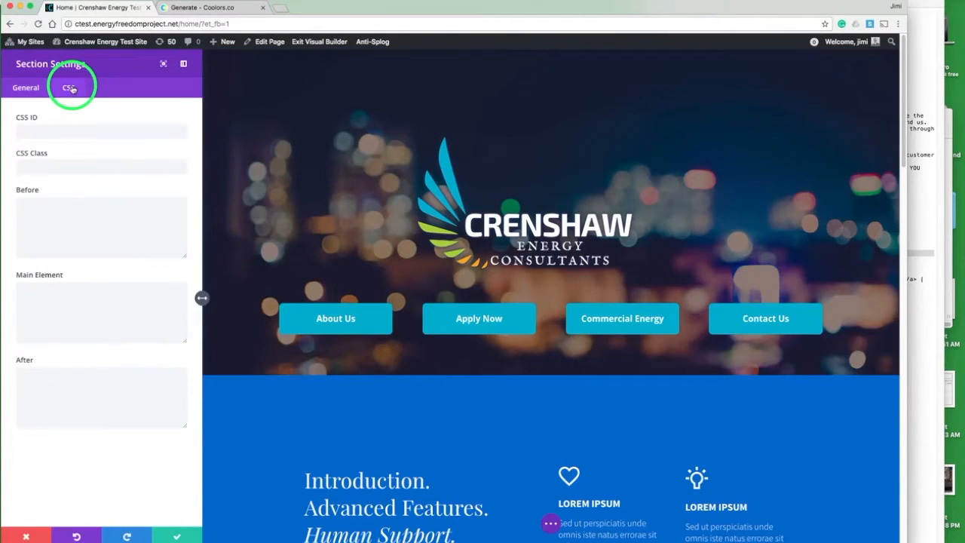
click(78, 305)
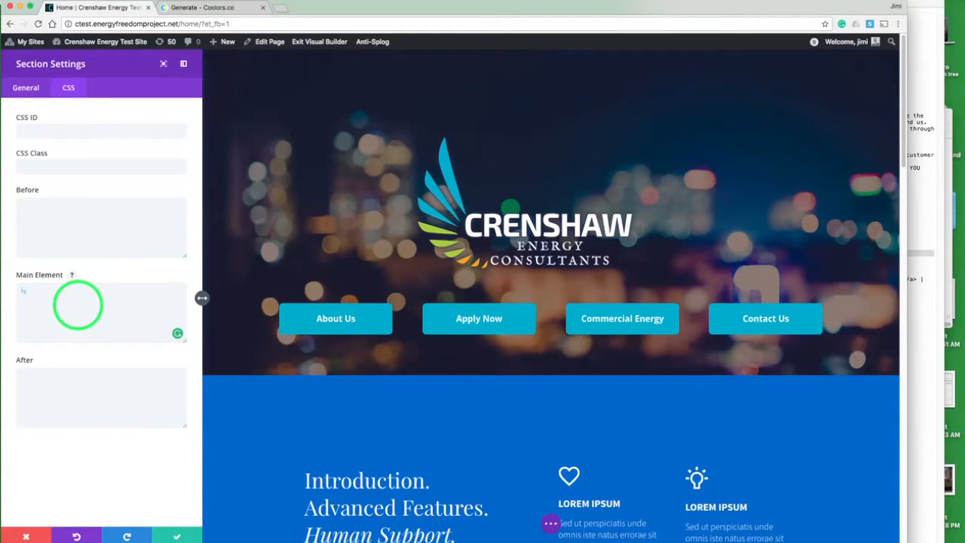
text(height:100vh;)
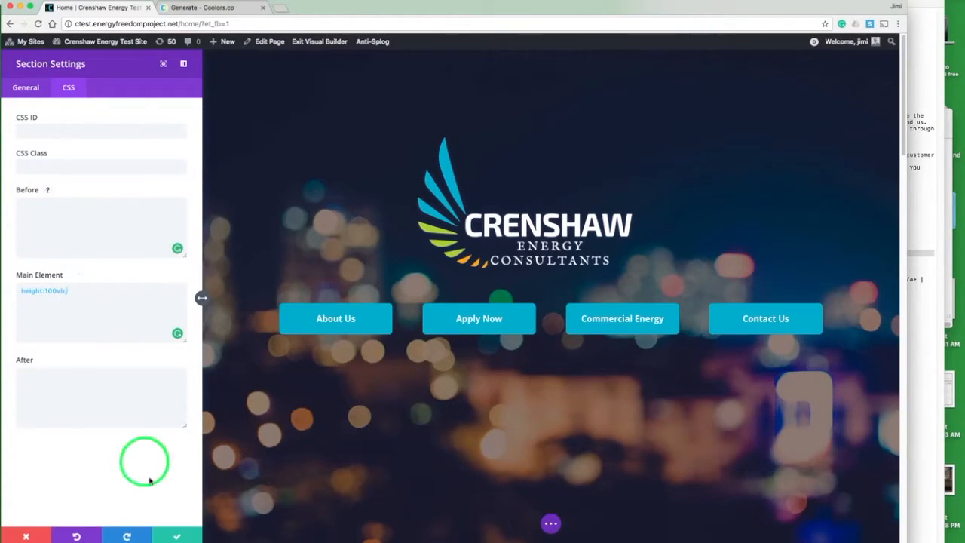
click(178, 532)
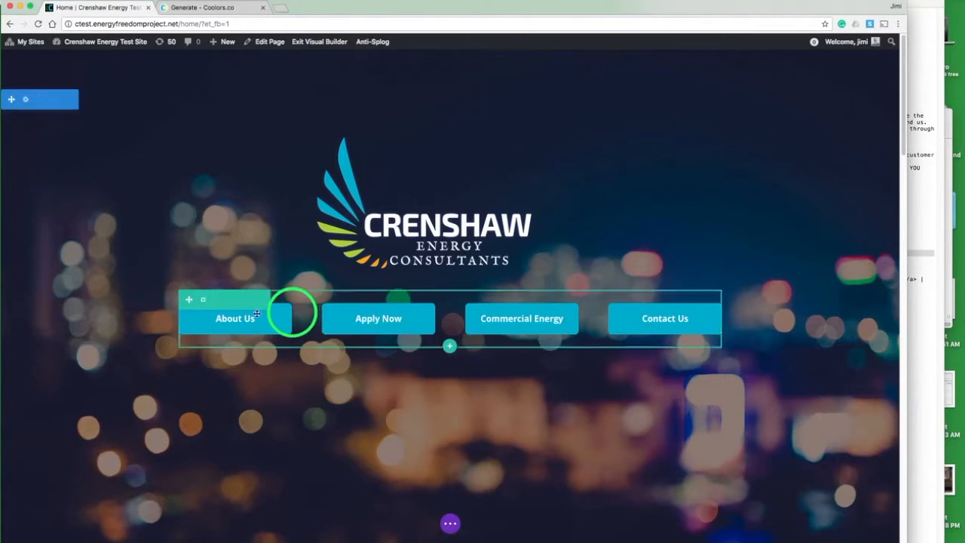
Step: Set the button row's top custom padding to 7em and save the row settings
click(203, 301)
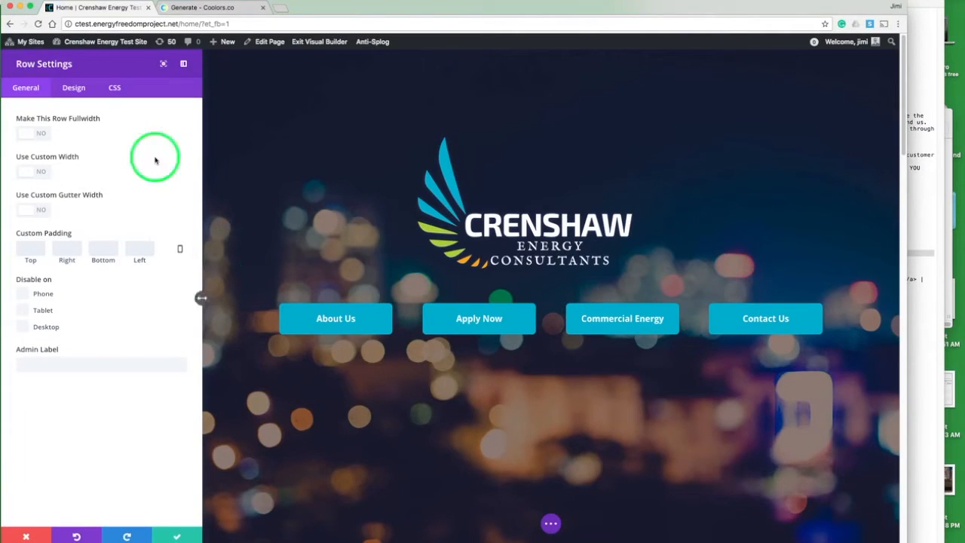
click(36, 248)
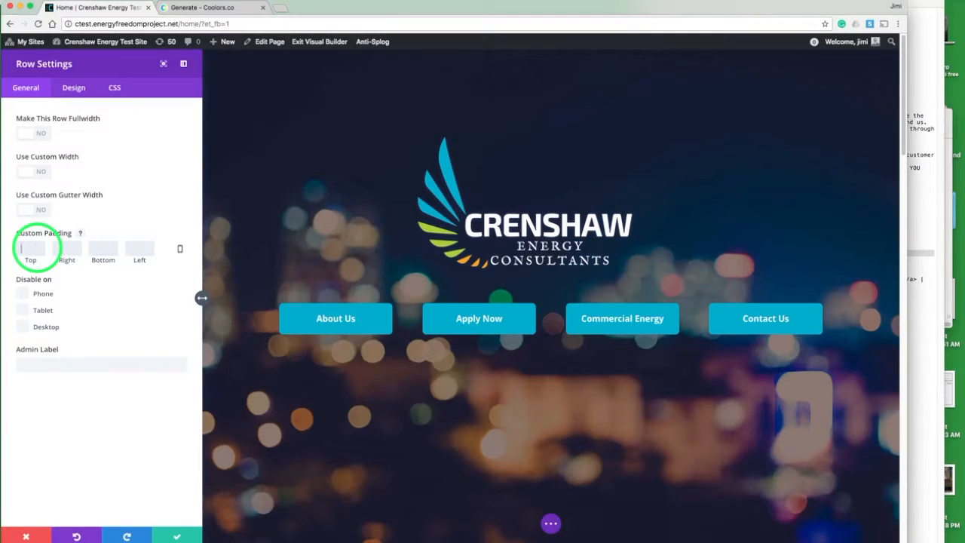
text(5em)
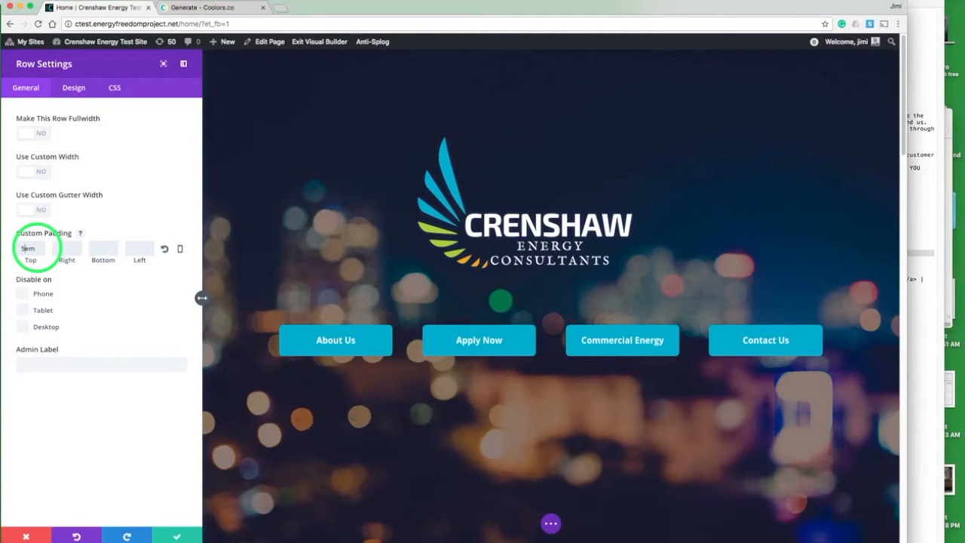
key(BackSpace)
text(7)
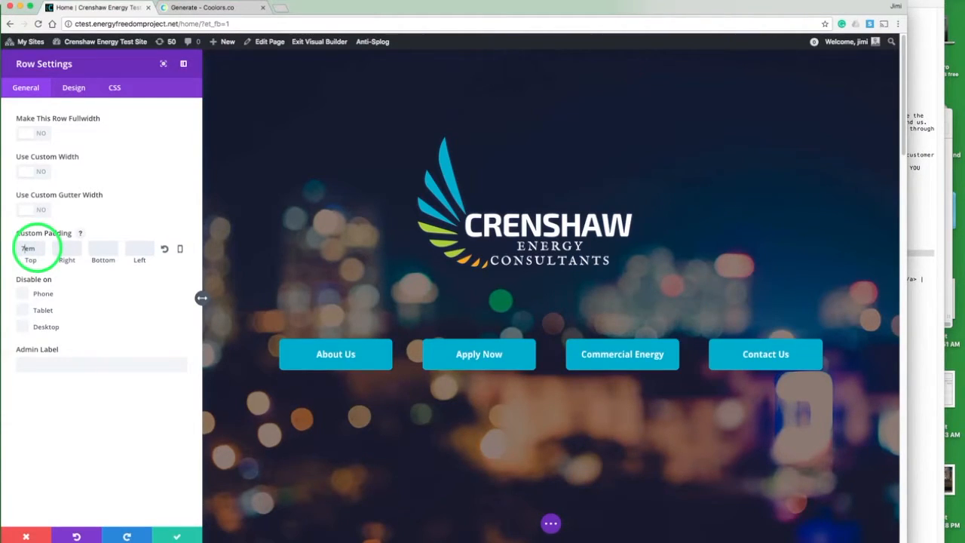
click(178, 535)
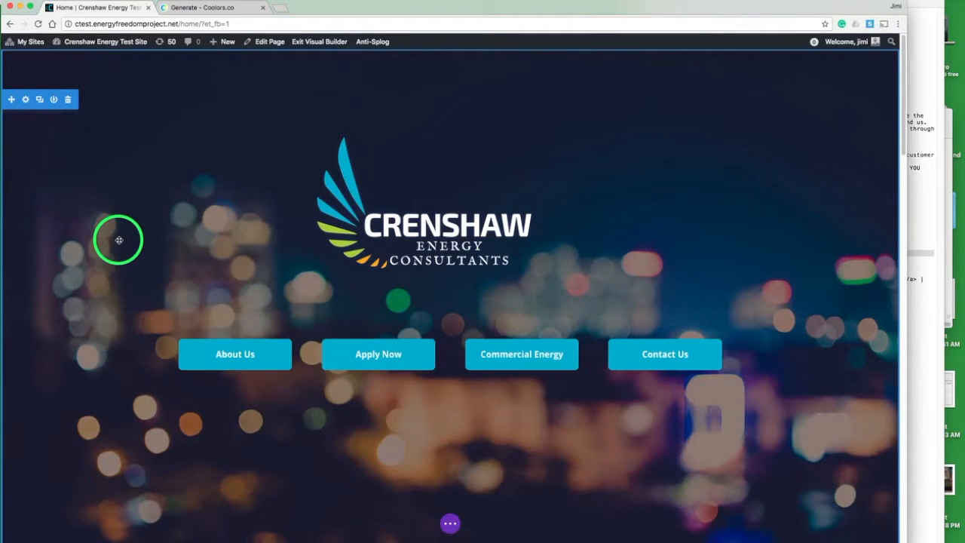
Step: Delete the text module and both rows of the blue section below the logo section
scroll(120, 240, down, 10)
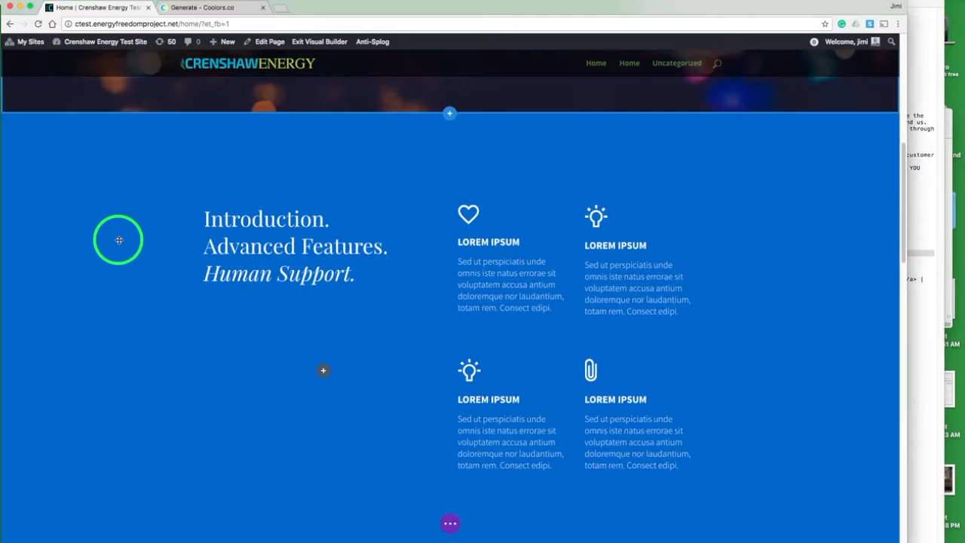
scroll(173, 200, down, 2)
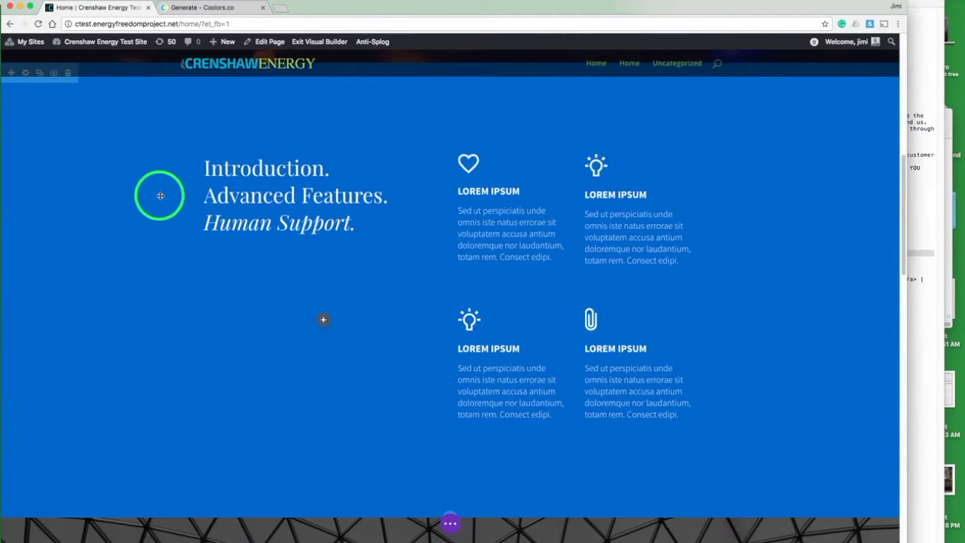
scroll(160, 195, up, 1)
drag(275, 225, 324, 227)
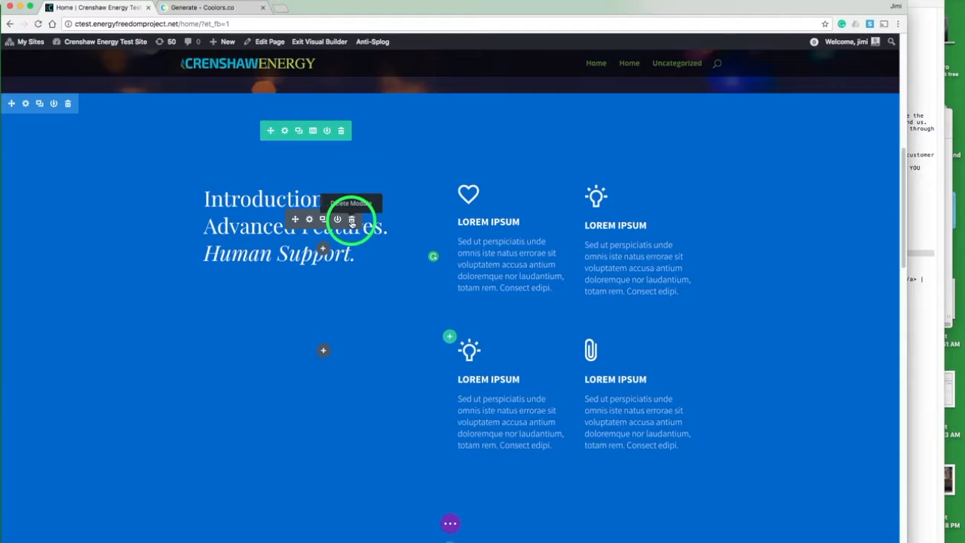
click(352, 220)
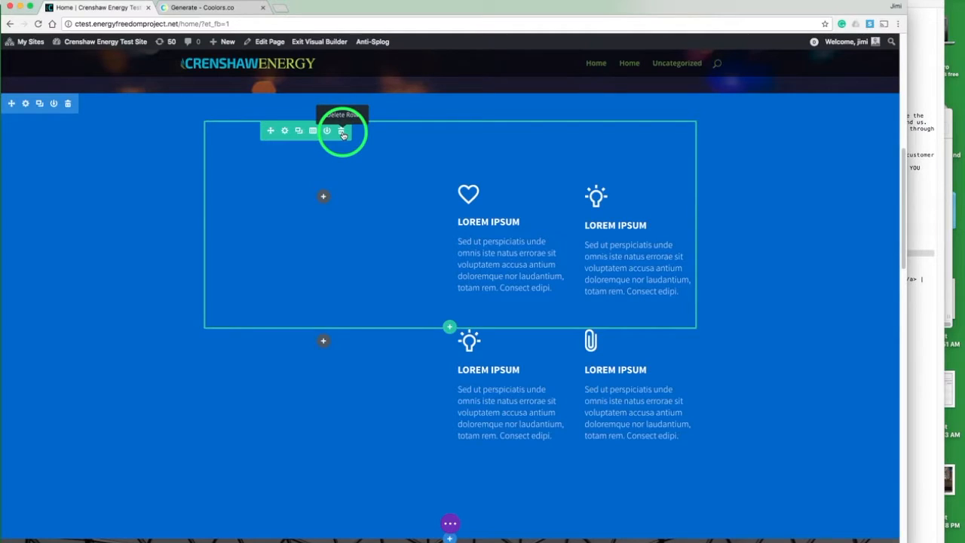
click(341, 132)
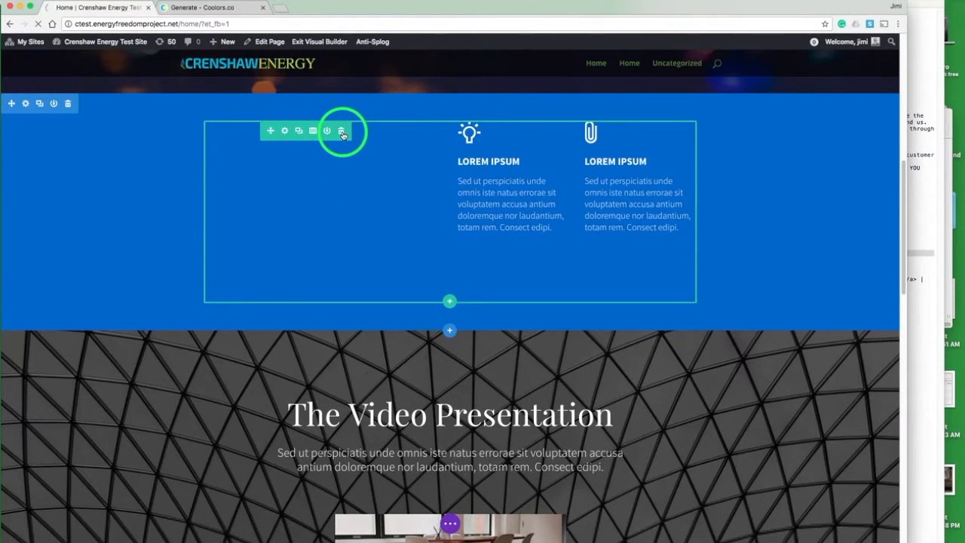
click(342, 132)
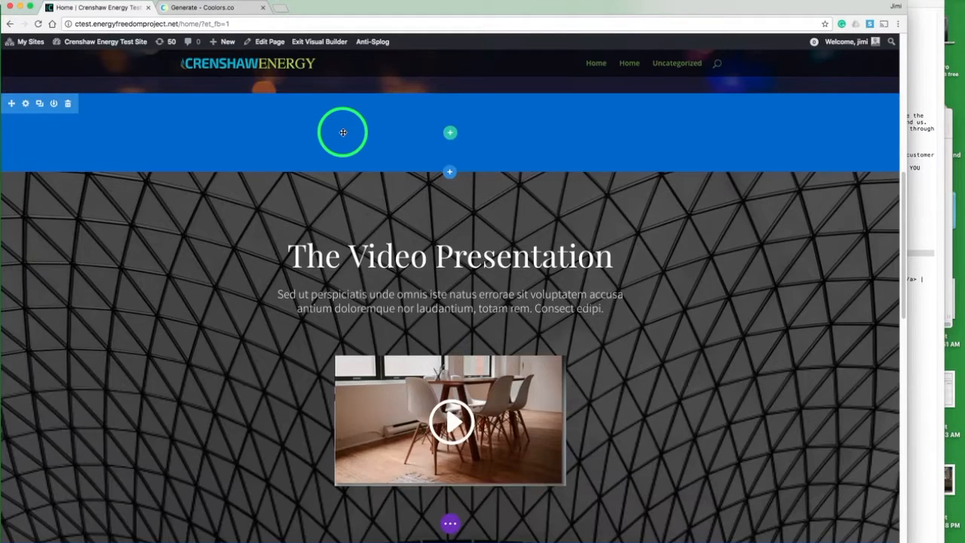
Step: Set the emptied section's background color to black #000000 and save the section settings
click(24, 103)
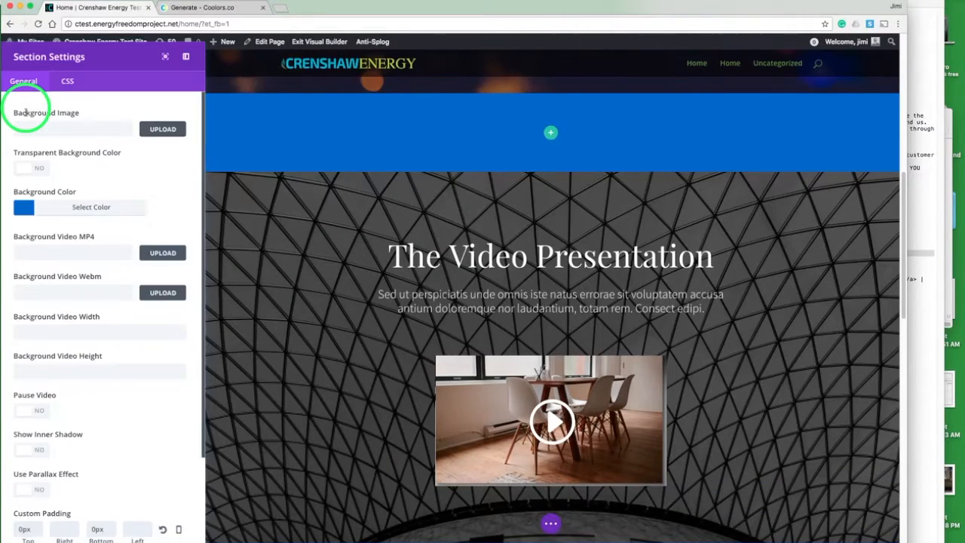
click(29, 211)
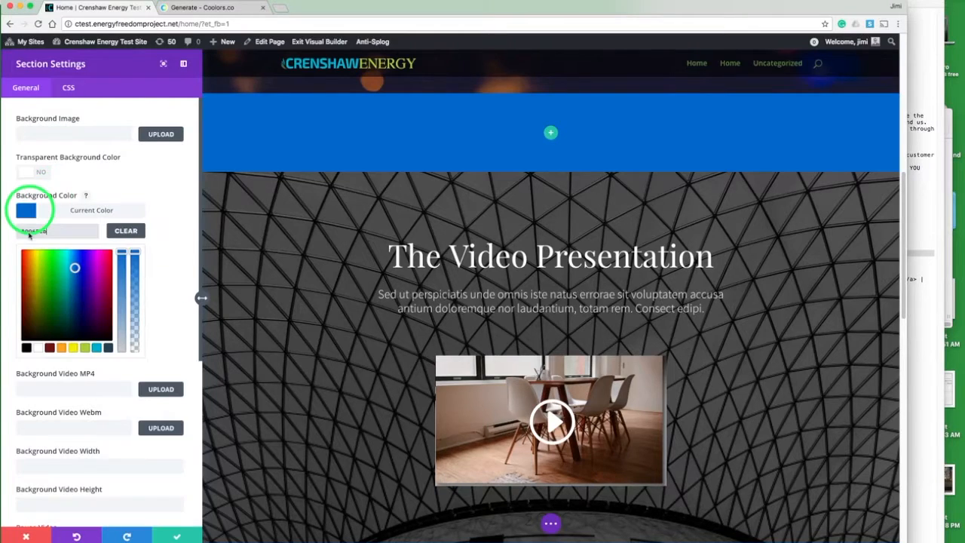
click(26, 348)
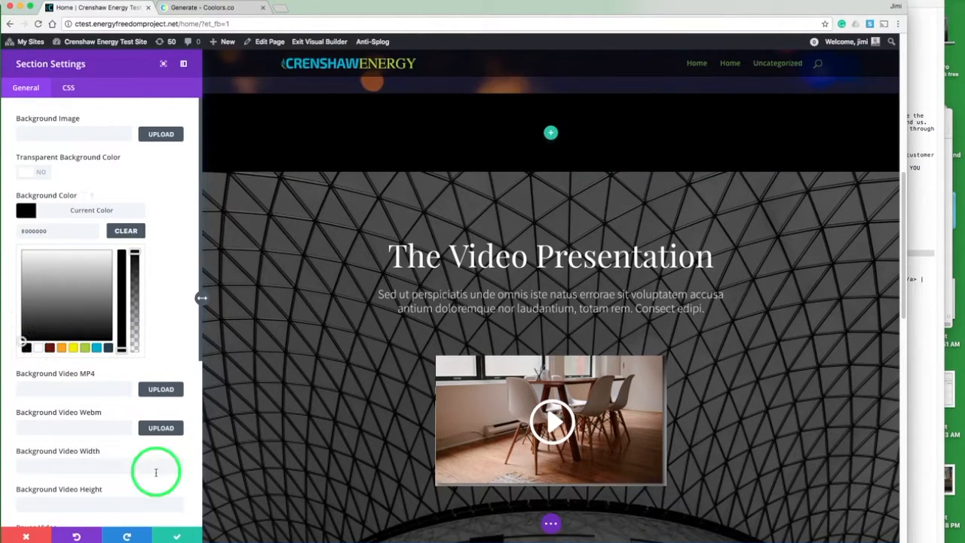
click(174, 537)
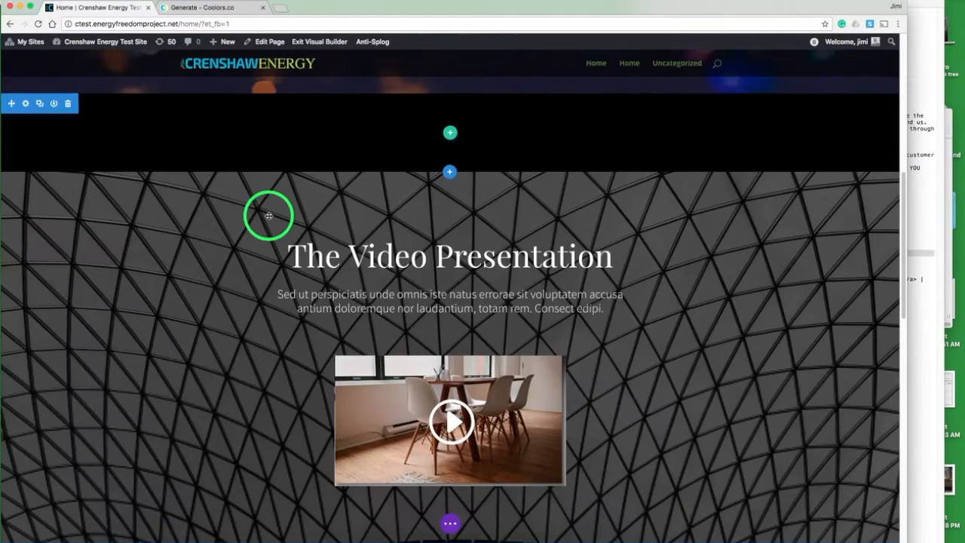
Step: Add a two-column row and insert an Image module with the Crenshaw Energy Consultants powered-by logo in the left column
click(450, 135)
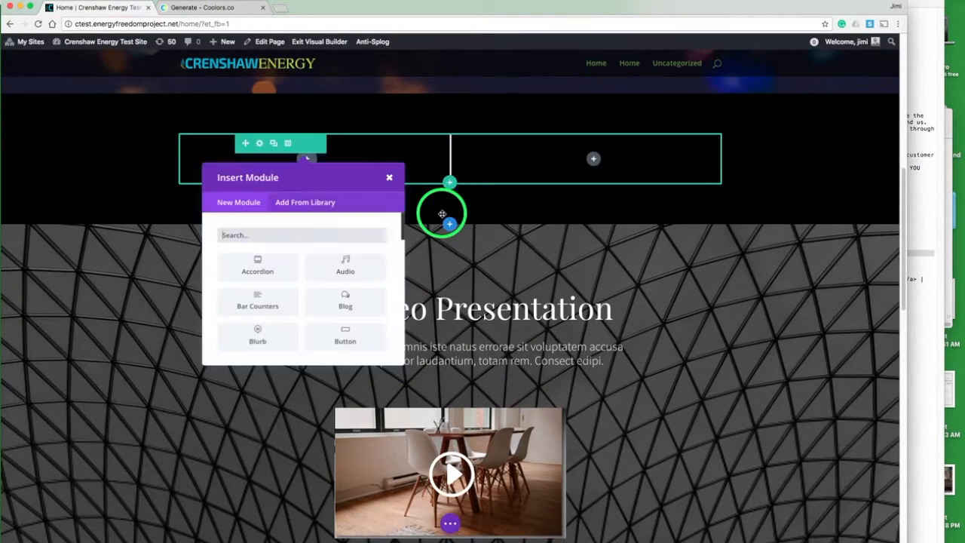
text(im)
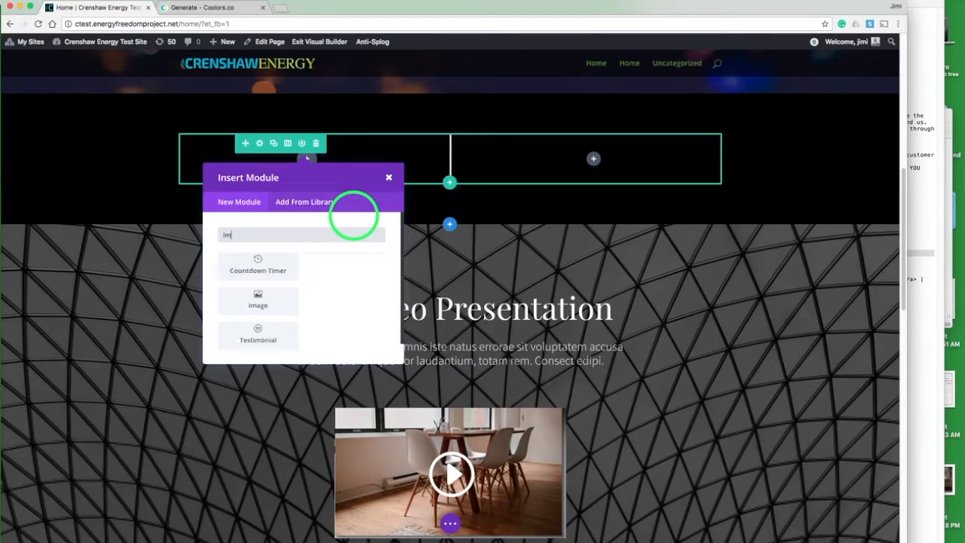
click(325, 265)
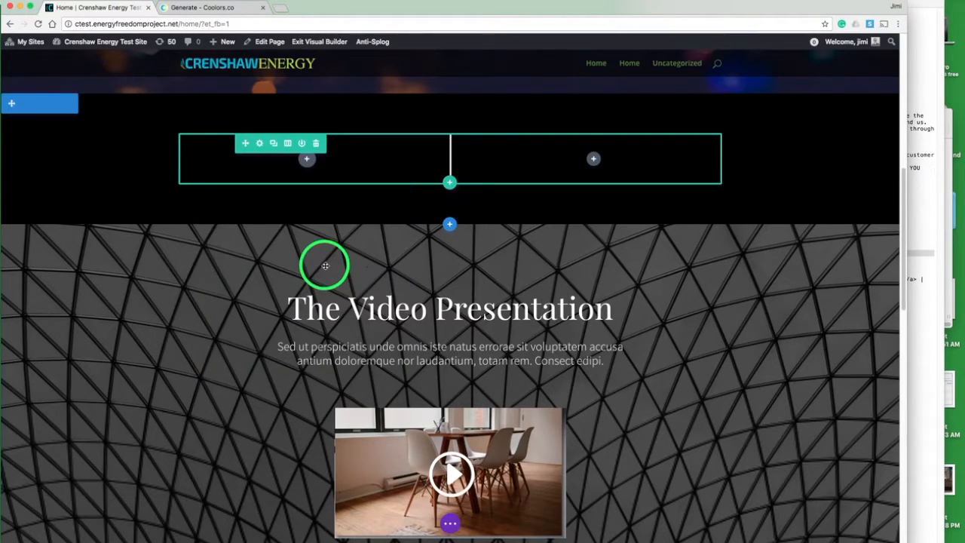
click(163, 132)
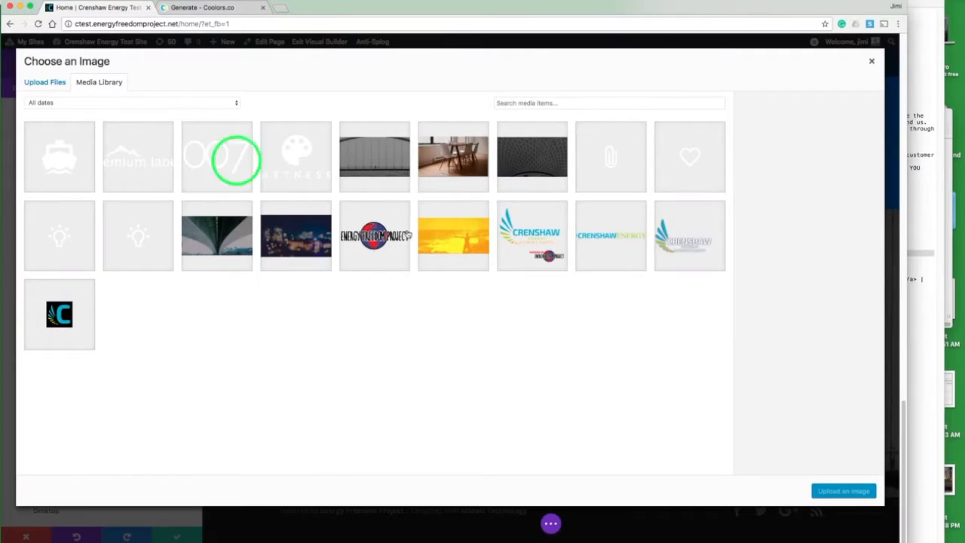
click(532, 237)
click(825, 492)
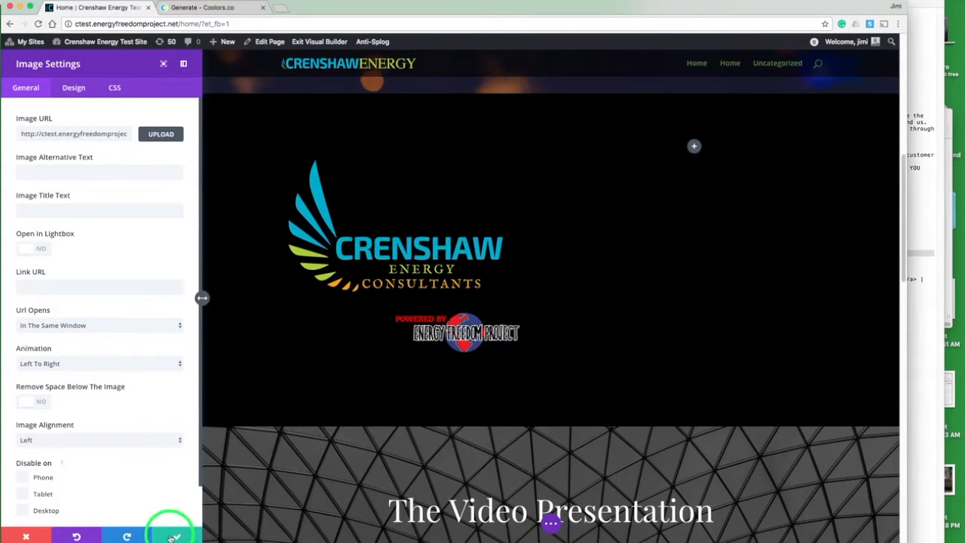
click(173, 536)
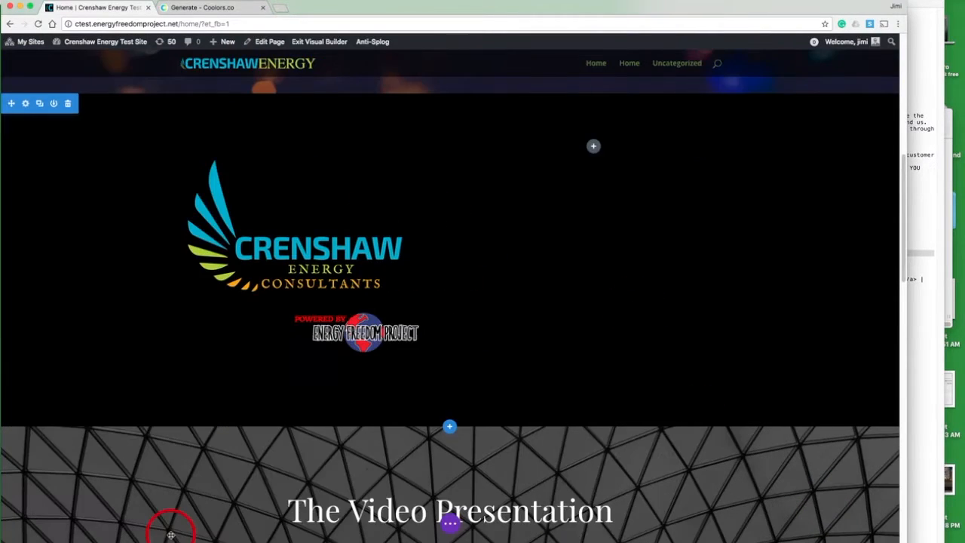
Step: Copy the About lines, from 'We are like-minded individuals.' to 'at the same time.', from the notes document
click(923, 213)
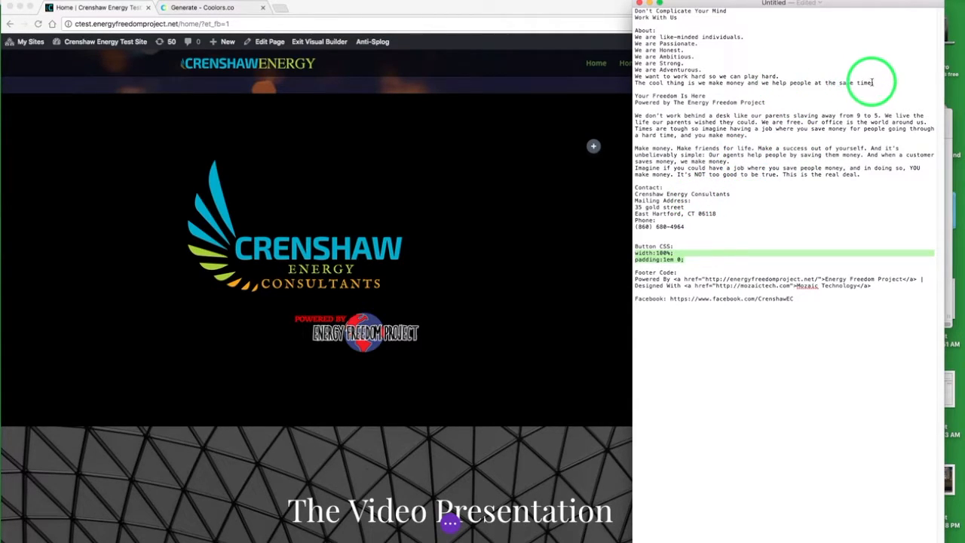
drag(875, 83, 635, 36)
key(super+c)
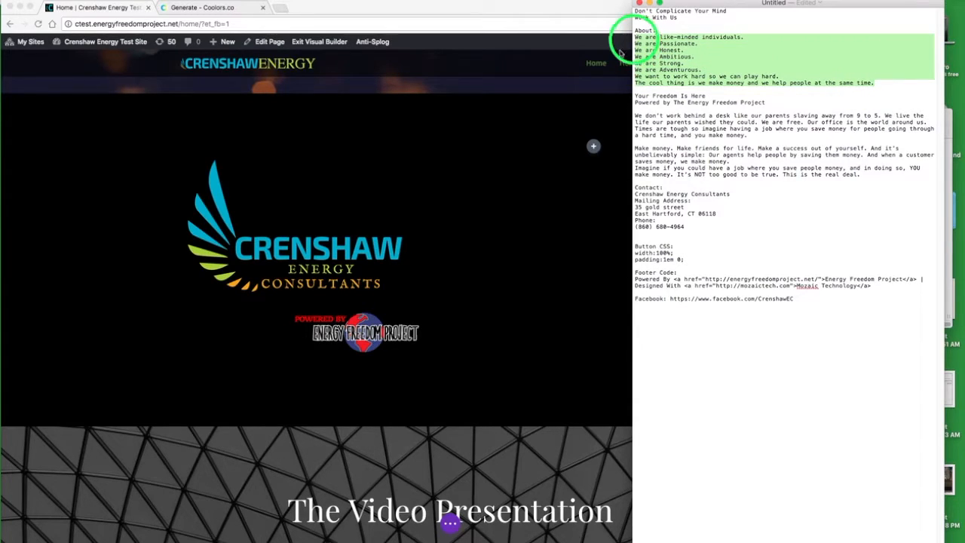
click(586, 177)
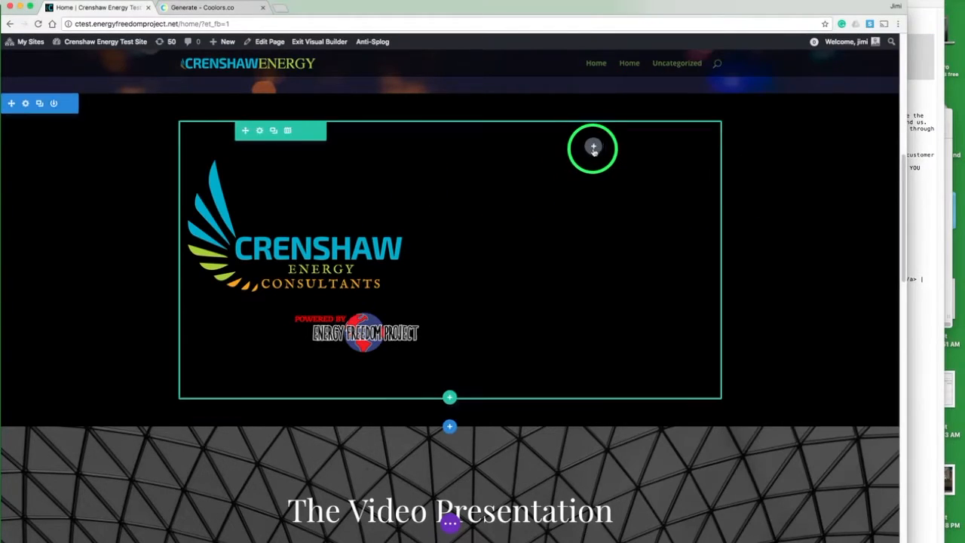
Step: Insert a Text module in the right column and paste the About lines as its content
click(593, 148)
click(575, 225)
text(t)
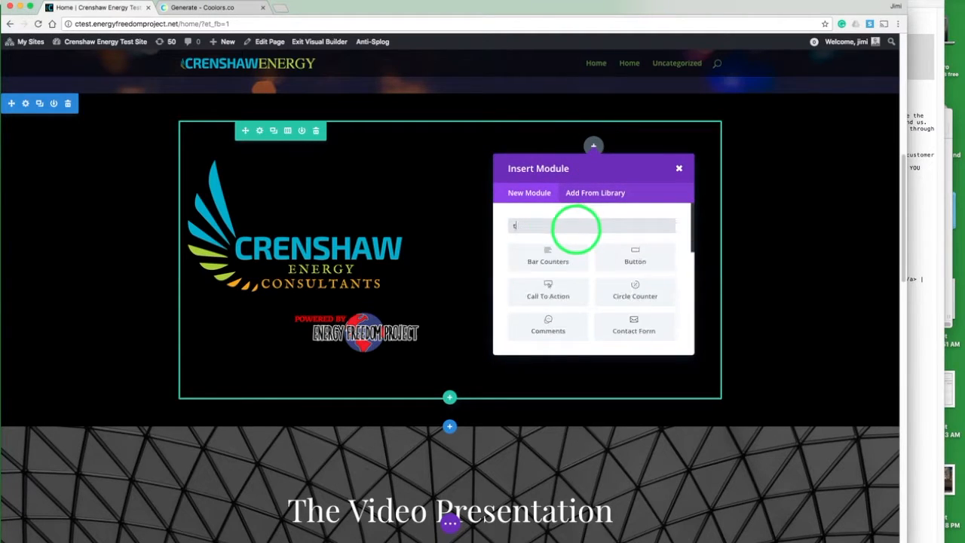
text(ext)
click(549, 255)
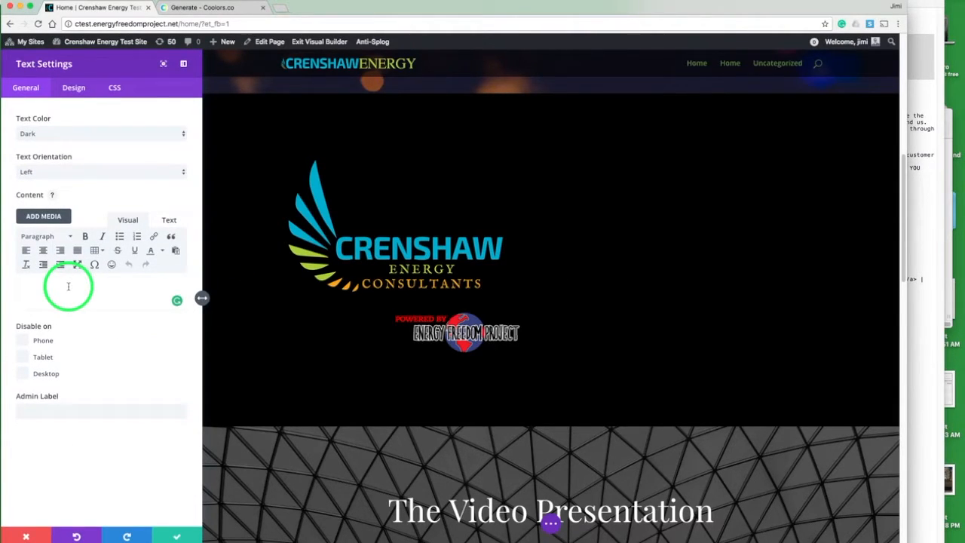
click(68, 287)
key(super+v)
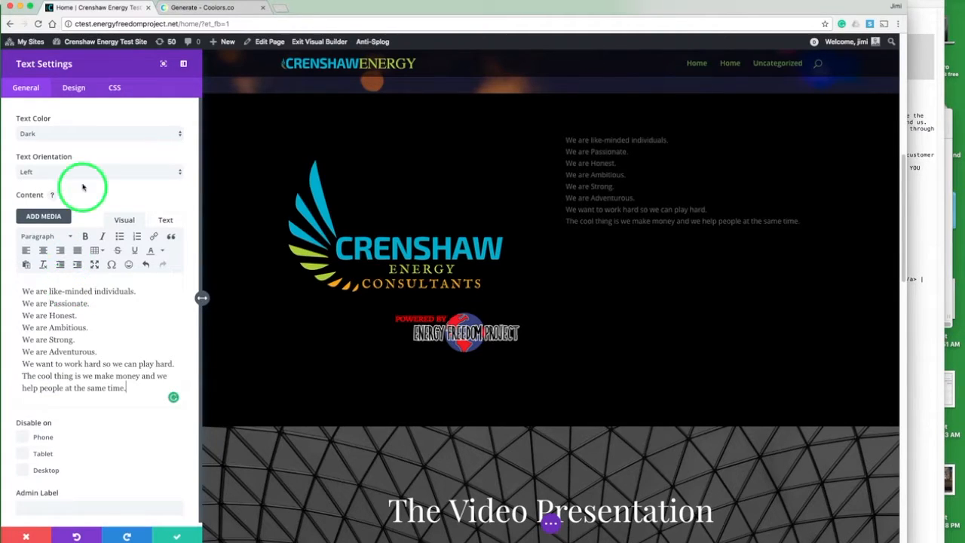
Step: Set the text color to Light and split each About line into its own paragraph
click(83, 135)
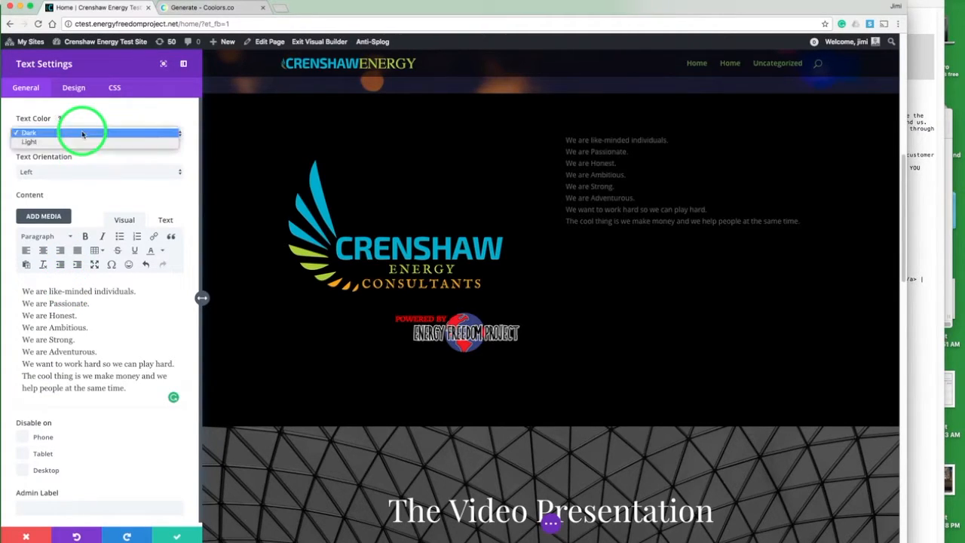
click(78, 148)
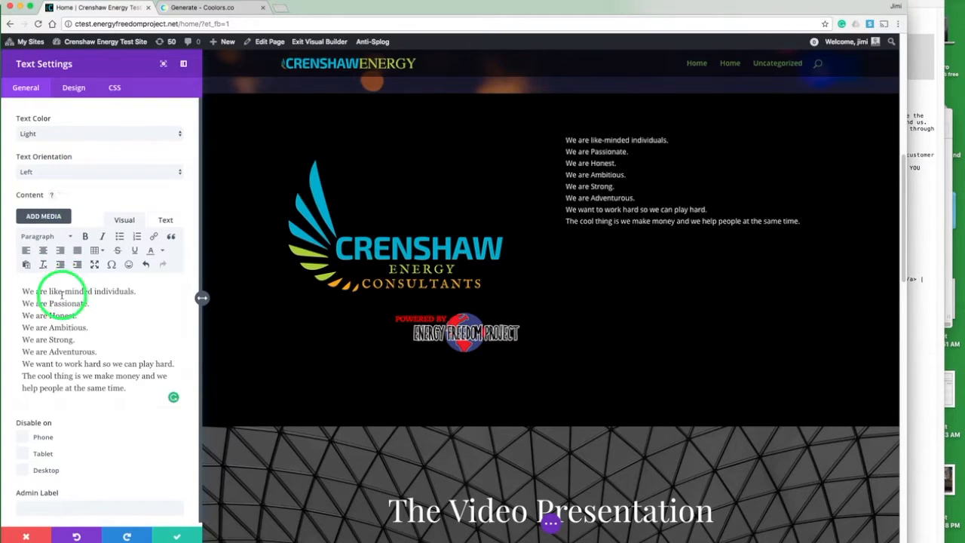
click(23, 303)
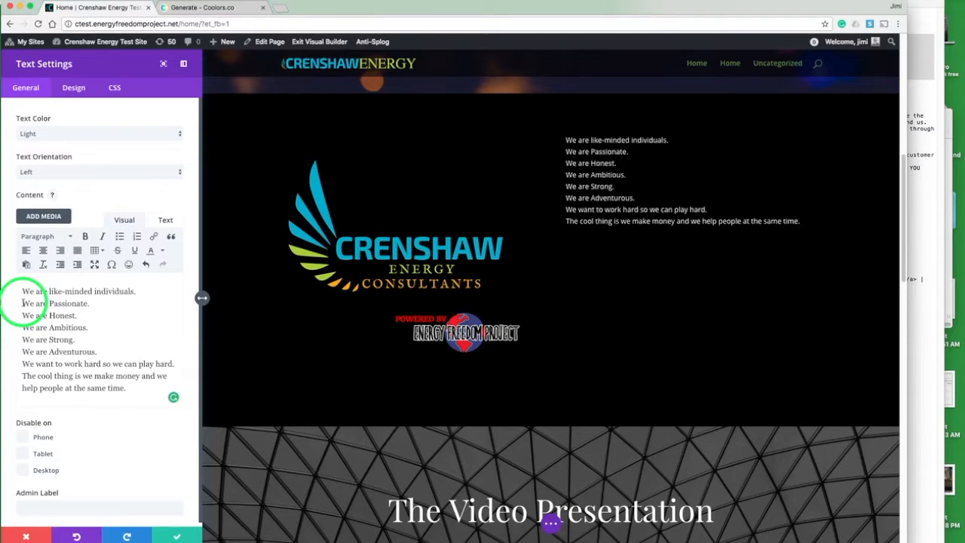
key(BackSpace)
key(Return)
key(Down)
key(BackSpace)
key(Return)
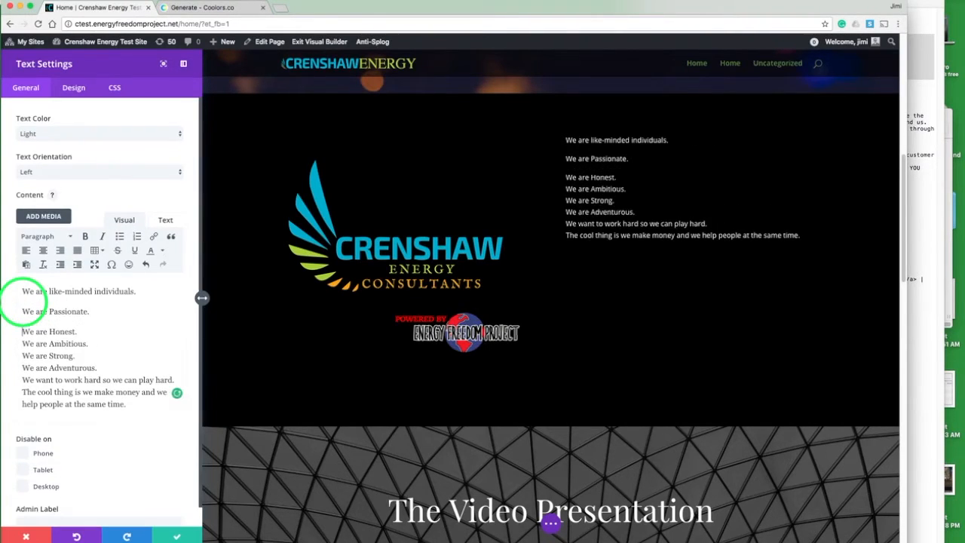
key(BackSpace)
key(Return)
key(Down)
key(BackSpace)
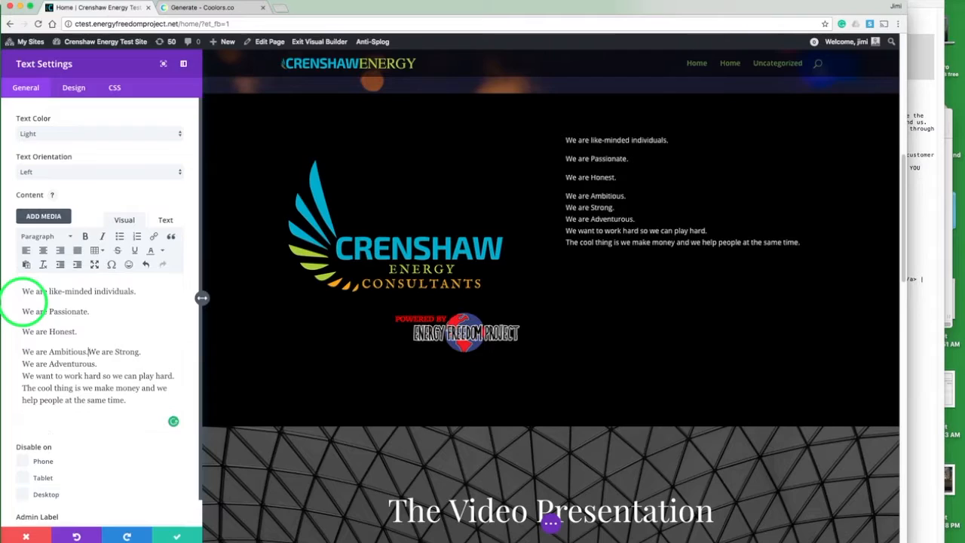
key(Return)
key(Down)
key(BackSpace)
key(Return)
key(Down)
key(BackSpace)
key(Return)
key(BackSpace)
key(Return)
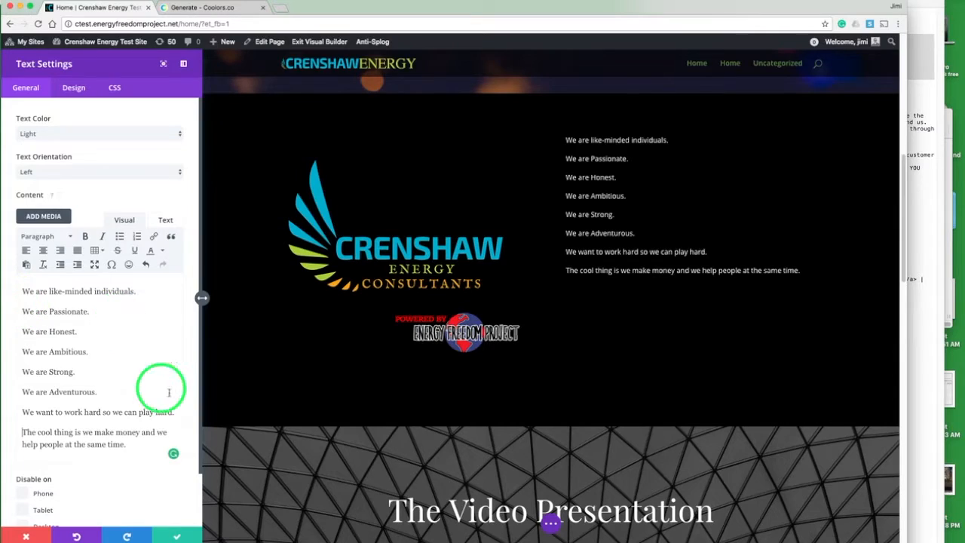
Step: Format the first seven lines, through 'We want to work hard so we can play hard.', as Heading 2
drag(175, 411, 10, 292)
click(45, 236)
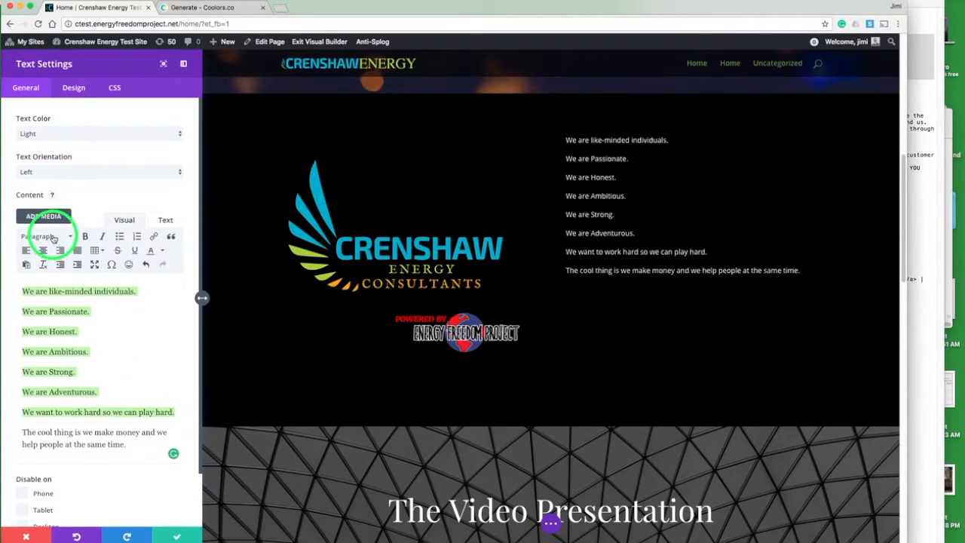
click(60, 298)
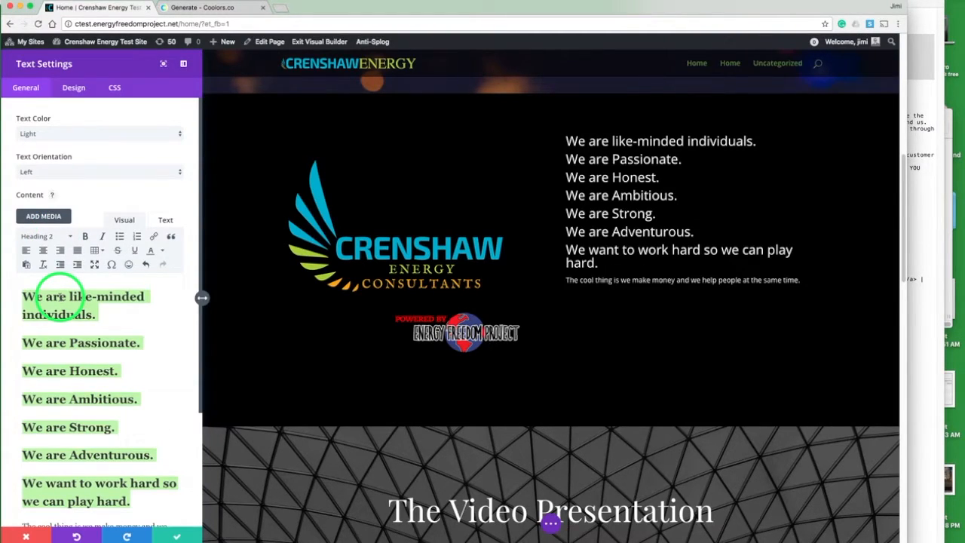
Step: Format the selected About lines as Heading 1
click(47, 236)
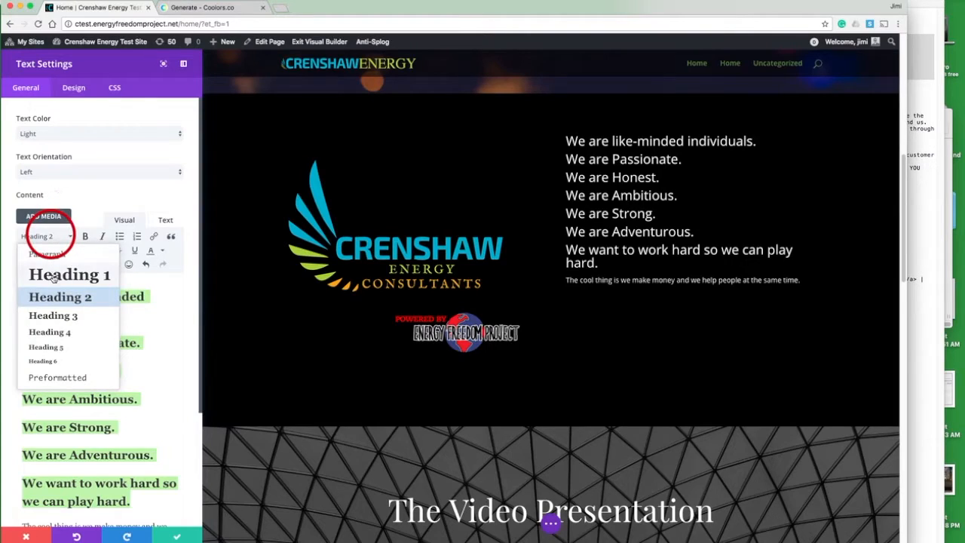
click(54, 276)
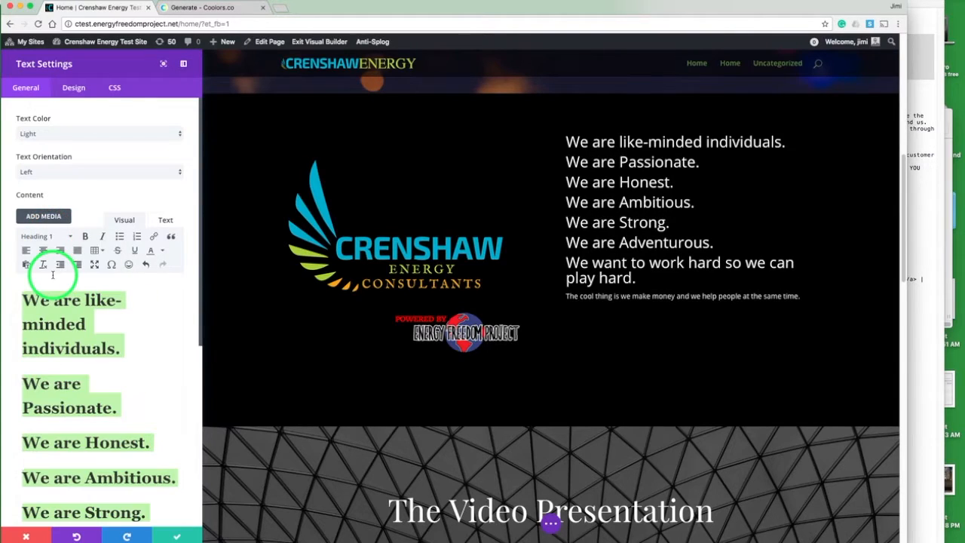
click(81, 92)
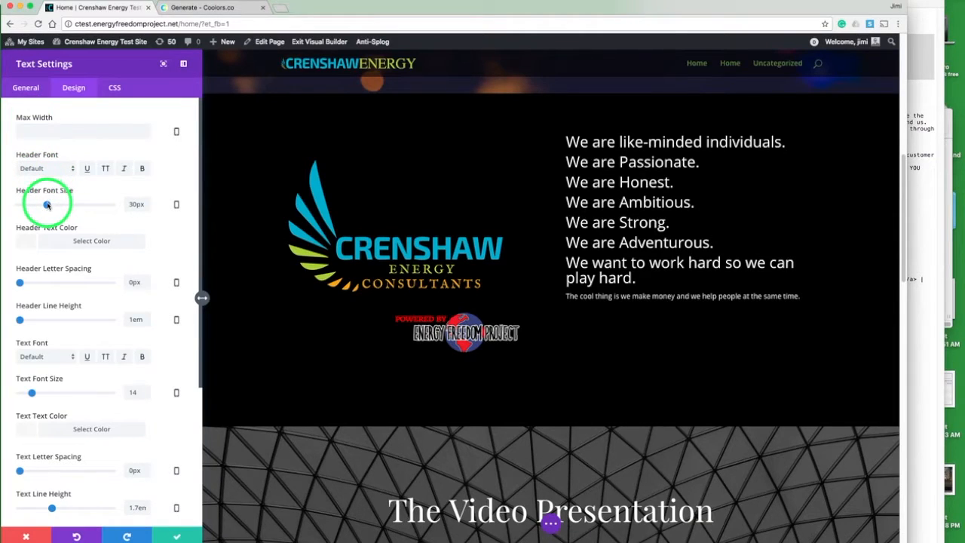
Step: Make the text module's header font bold and set the header font size to 22px
drag(47, 205, 43, 205)
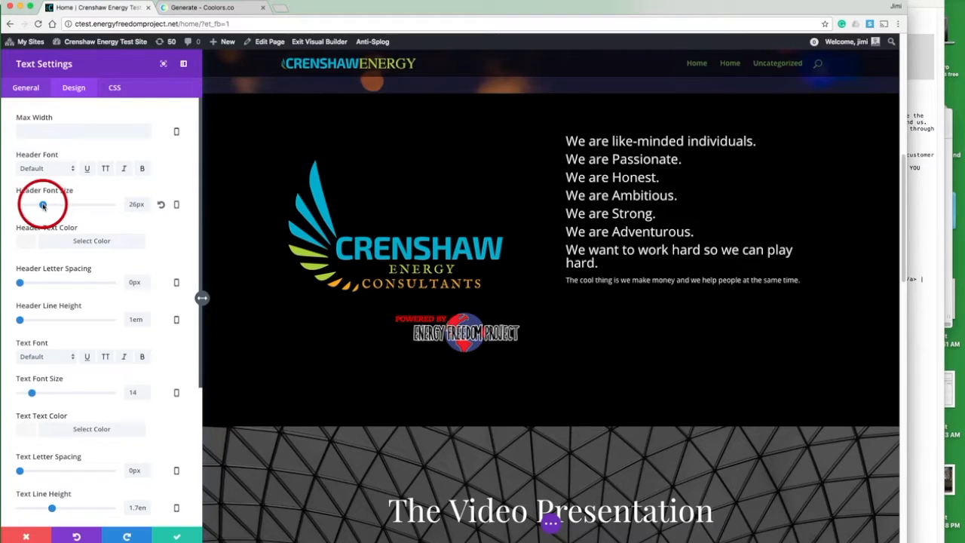
drag(43, 206, 41, 205)
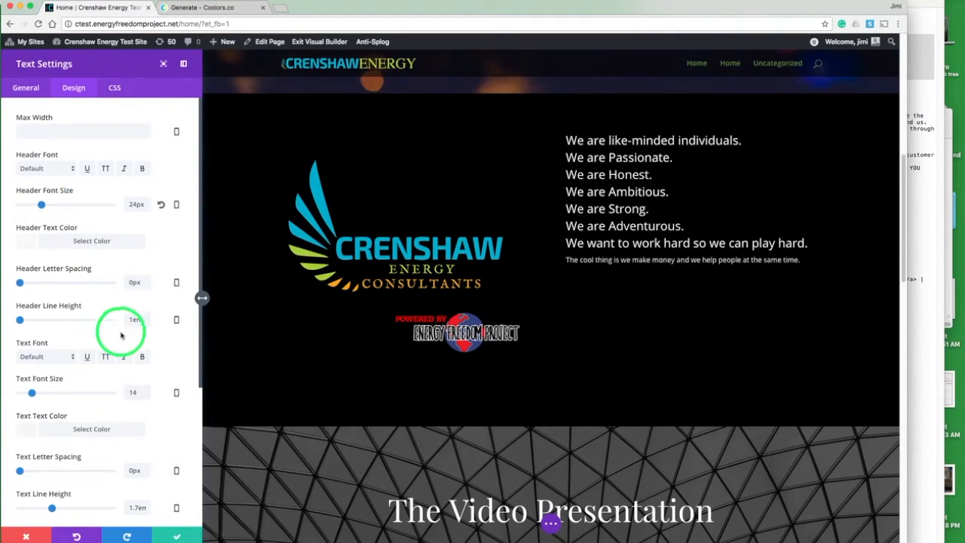
click(142, 357)
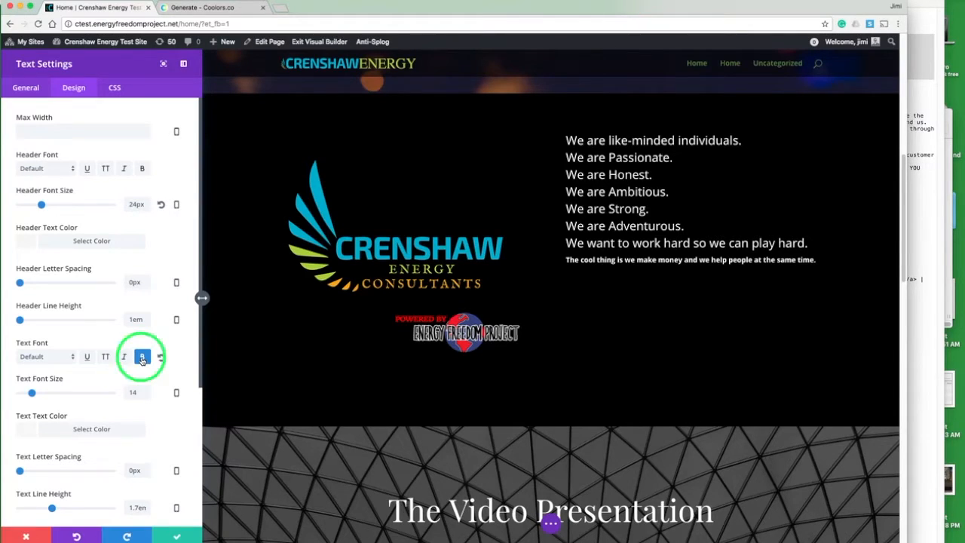
click(142, 358)
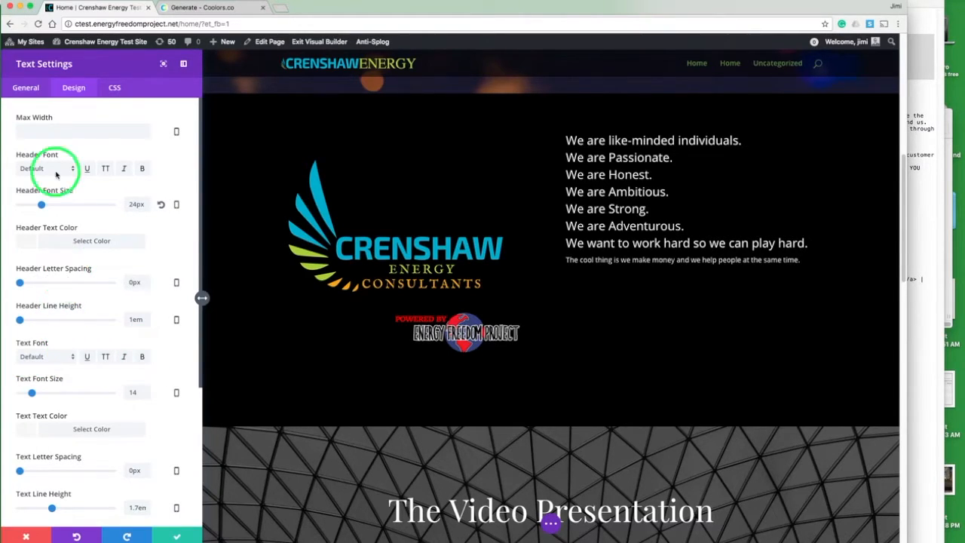
click(142, 169)
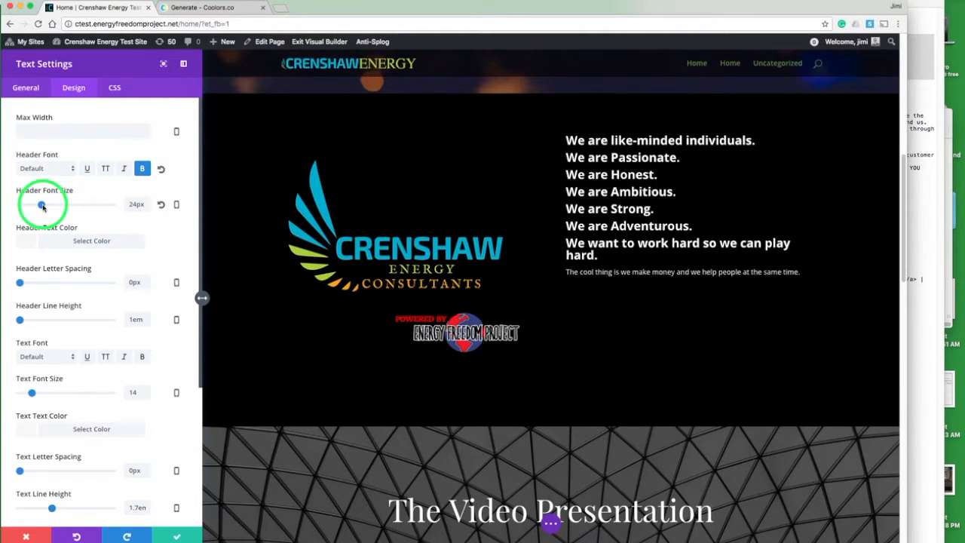
drag(41, 205, 37, 204)
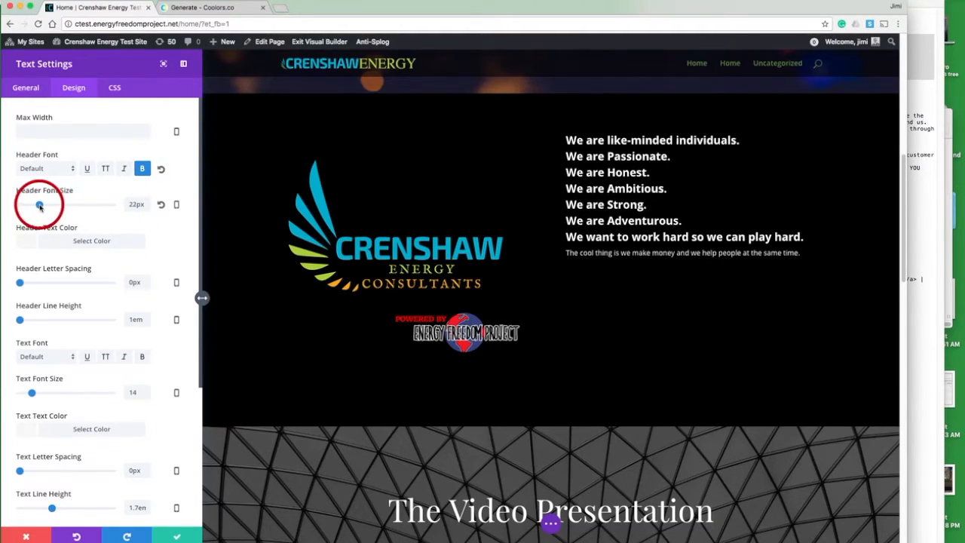
Step: Set the text module's top custom padding to 10em and save the module settings
scroll(187, 182, down, 5)
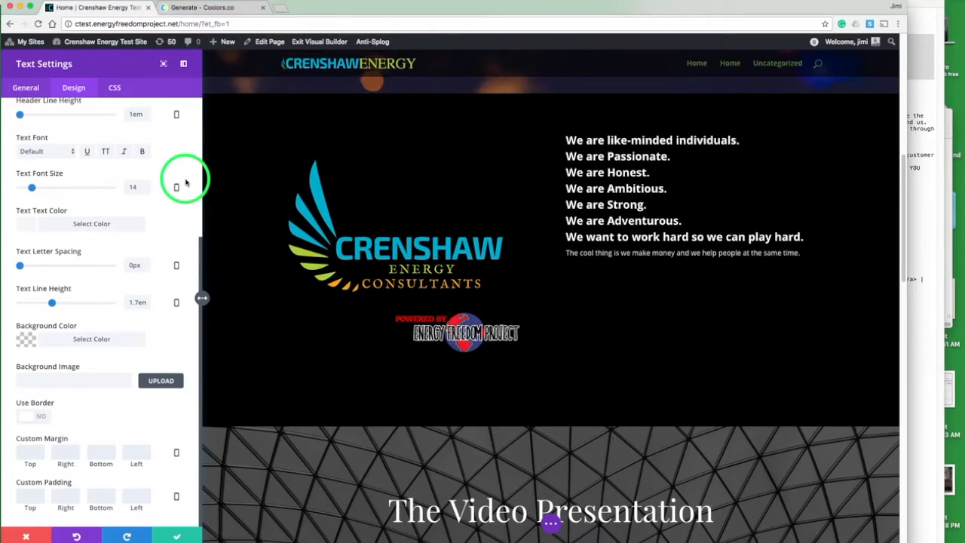
click(35, 492)
text(5em)
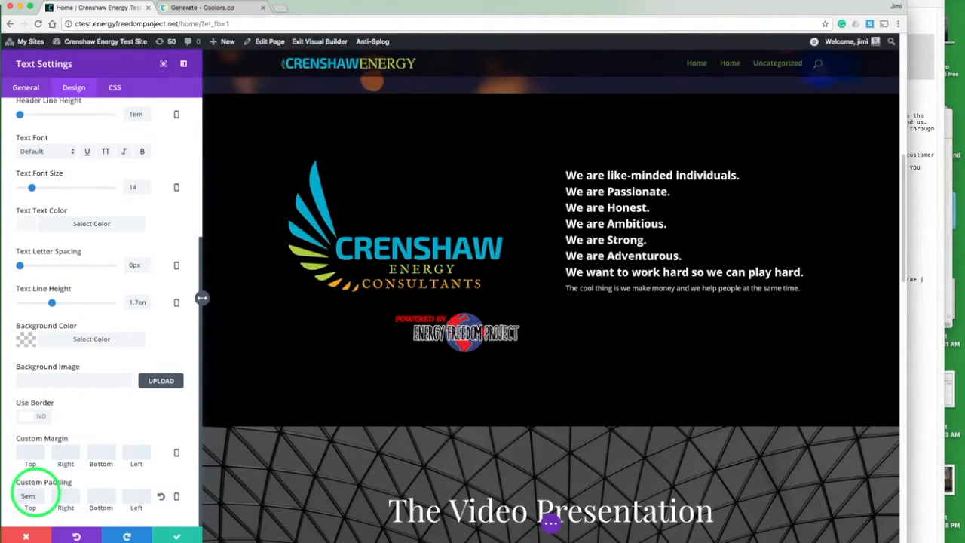
key(BackSpace)
text(10)
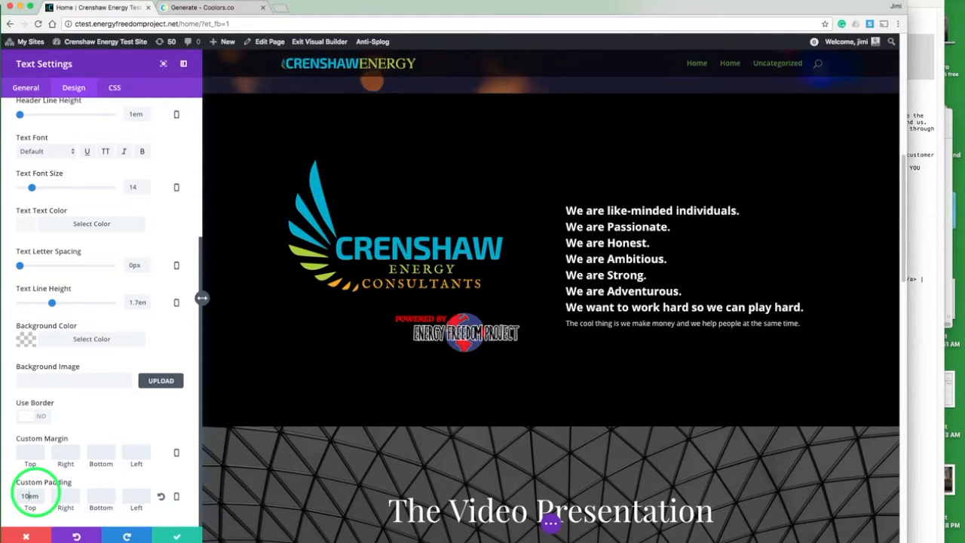
click(178, 534)
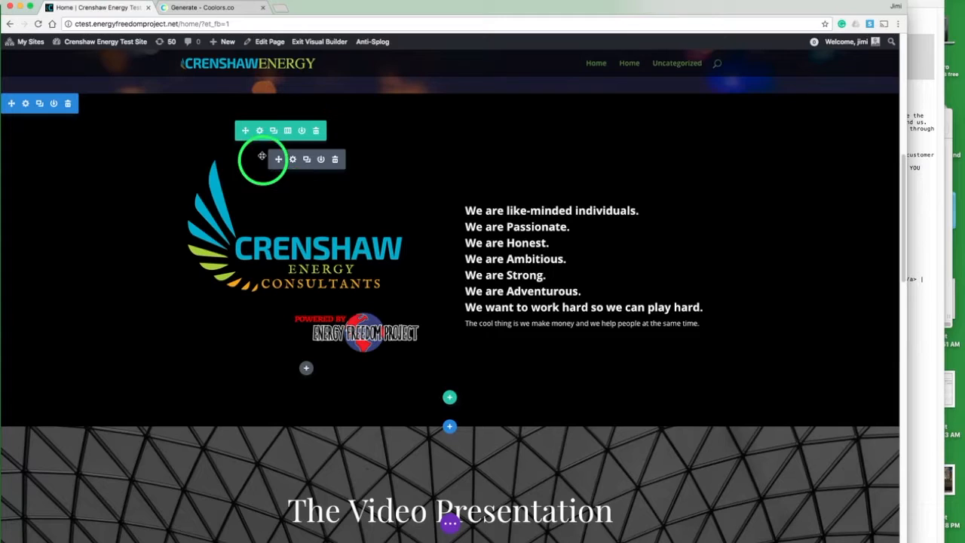
Step: Give the black About section the CSS ID about and save the section settings
click(26, 103)
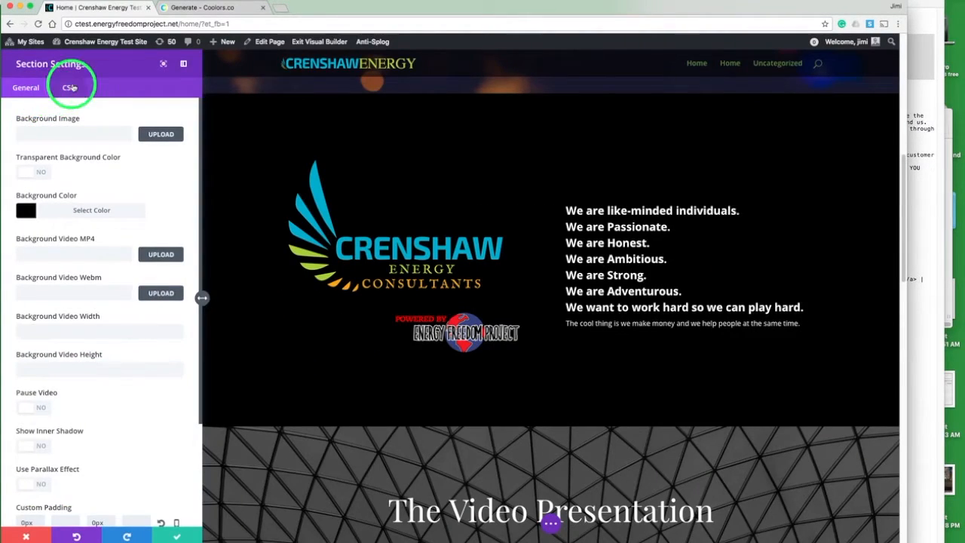
click(70, 88)
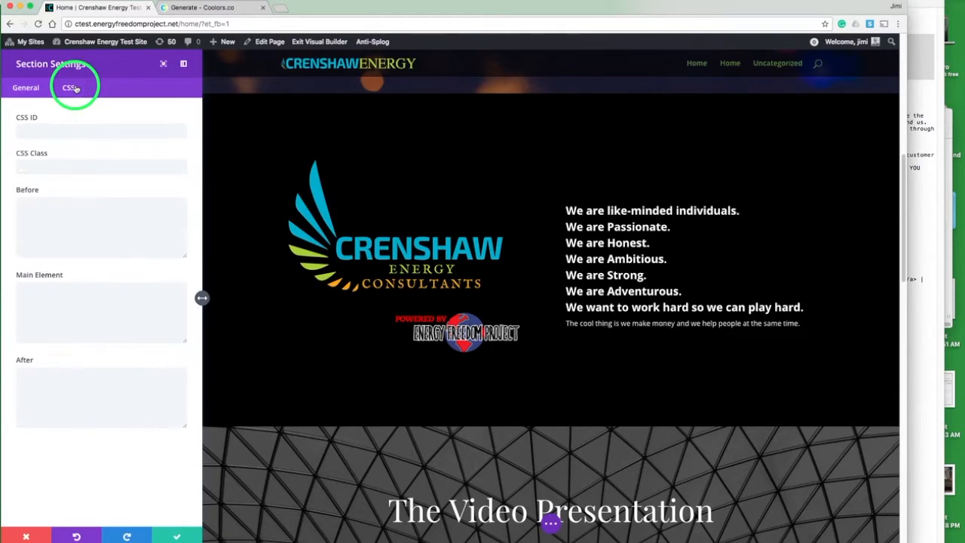
click(35, 129)
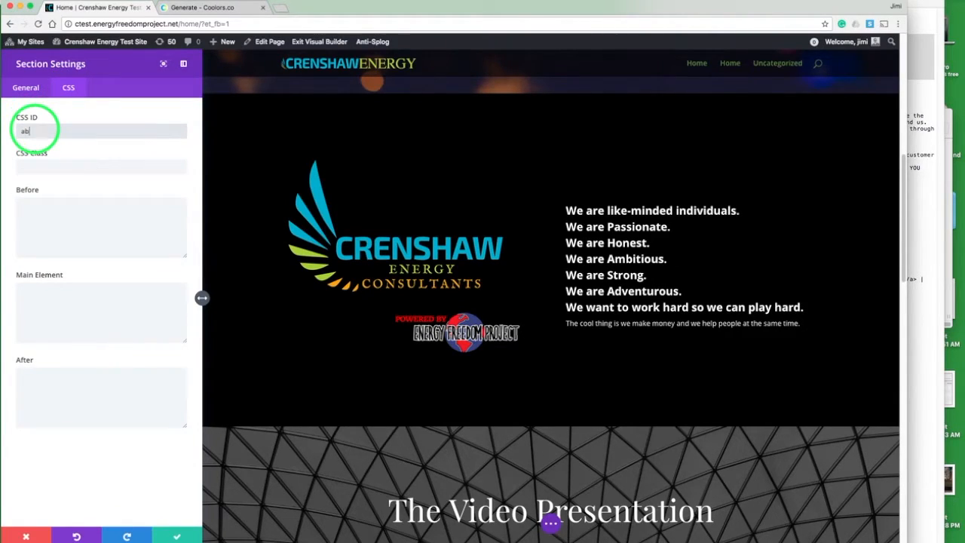
click(177, 533)
Step: Set the About Us button's URL to #about and save the button
scroll(213, 283, up, 5)
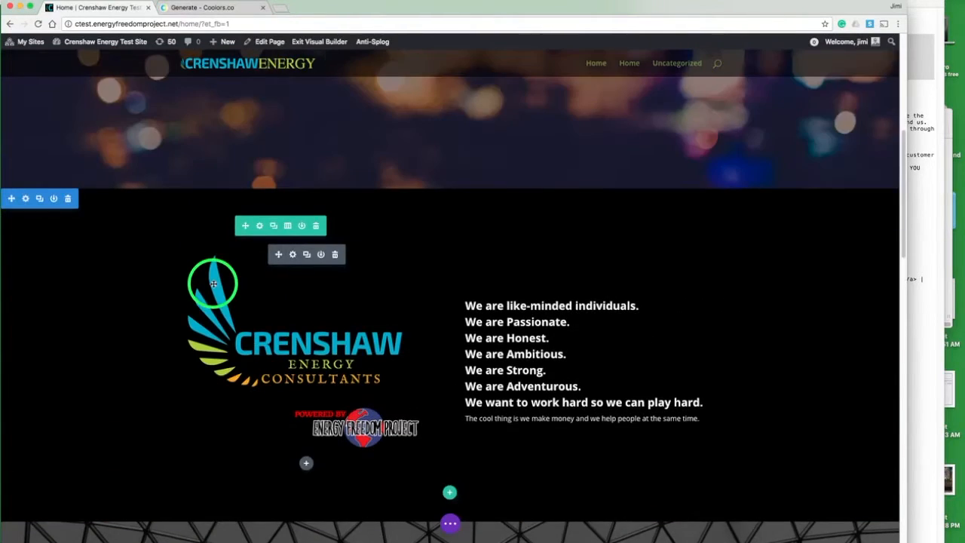
scroll(214, 284, up, 3)
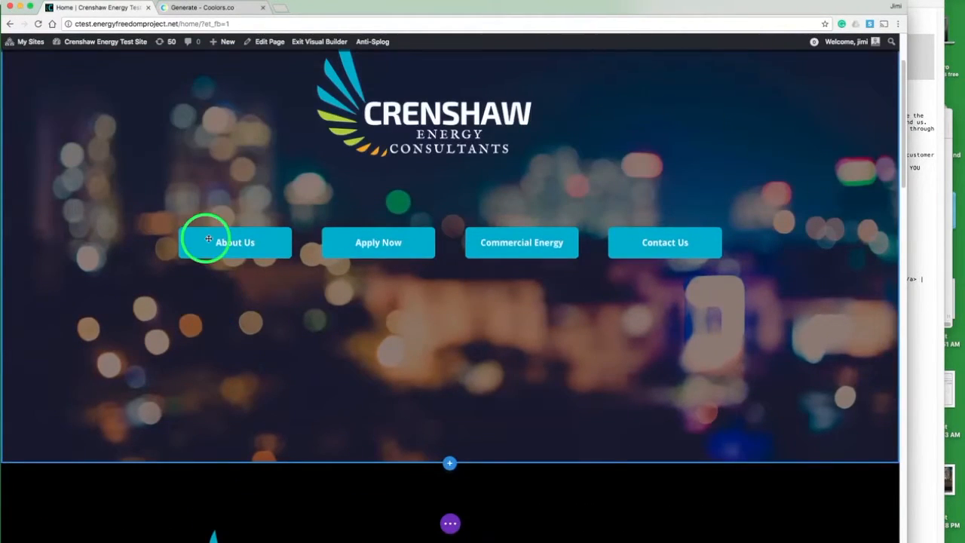
mouse_move(215, 252)
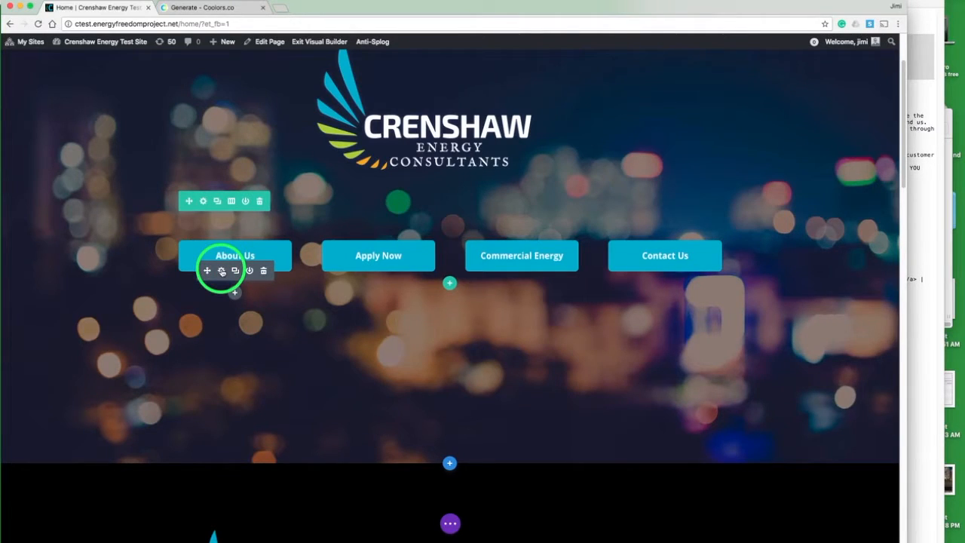
click(221, 270)
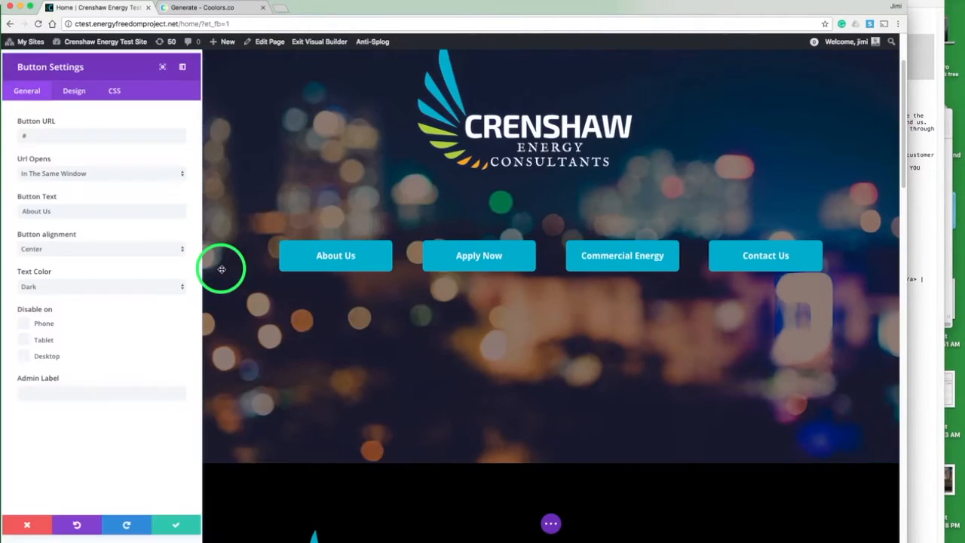
click(52, 136)
text(about)
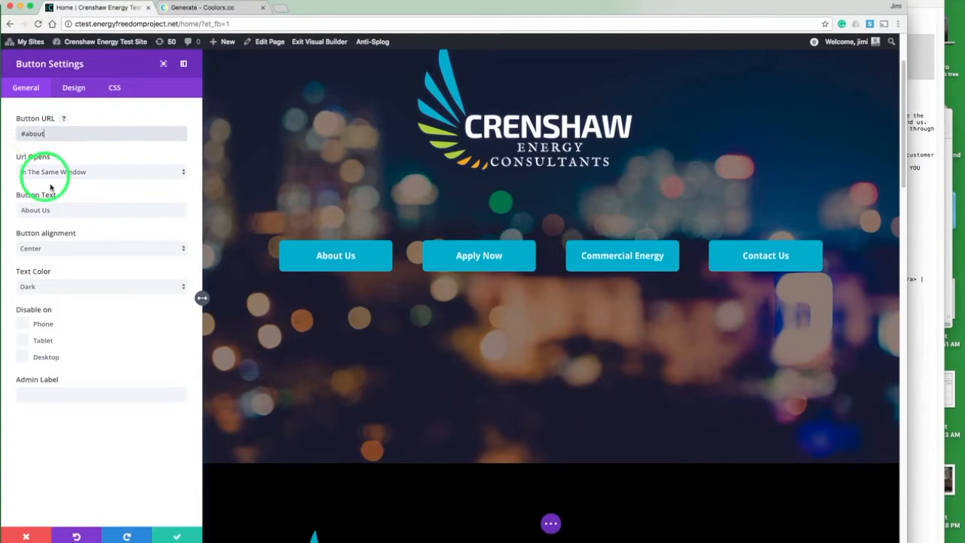
click(178, 535)
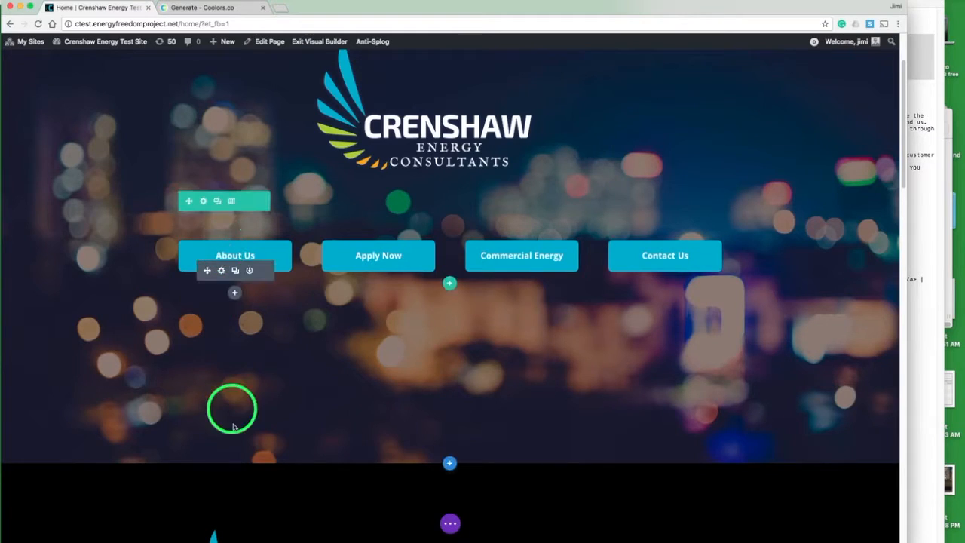
Step: Set the Video Presentation section's background image to freedom-beach-orange and save the section settings
scroll(150, 368, down, 5)
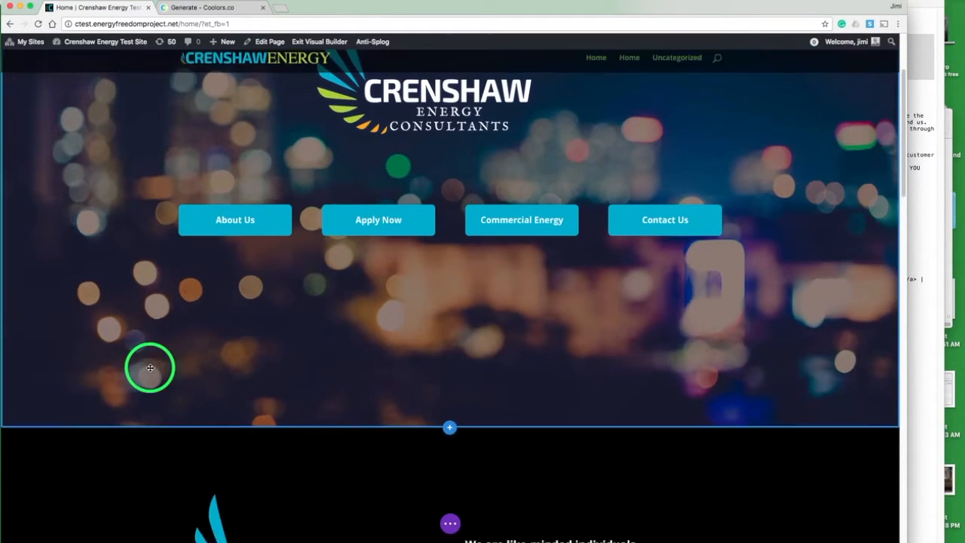
scroll(150, 368, down, 8)
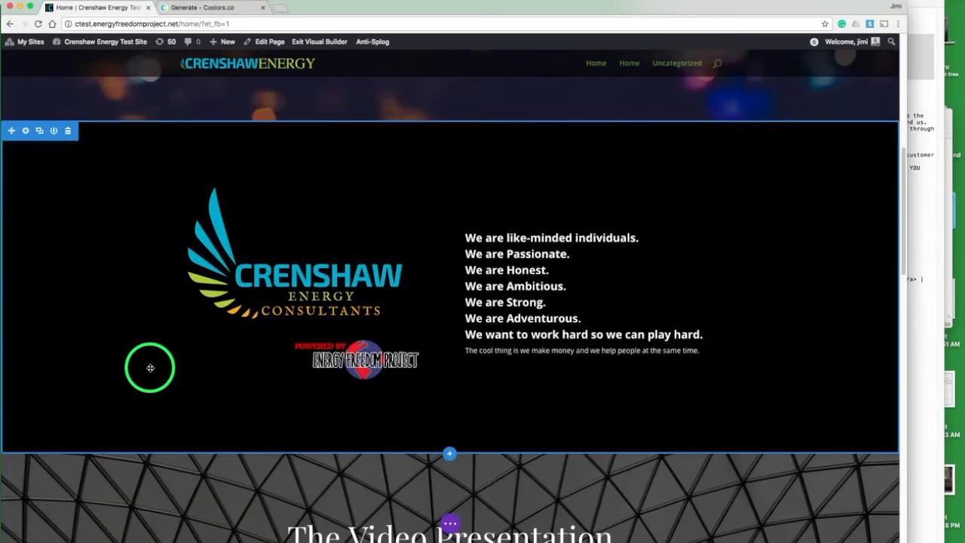
scroll(150, 368, down, 12)
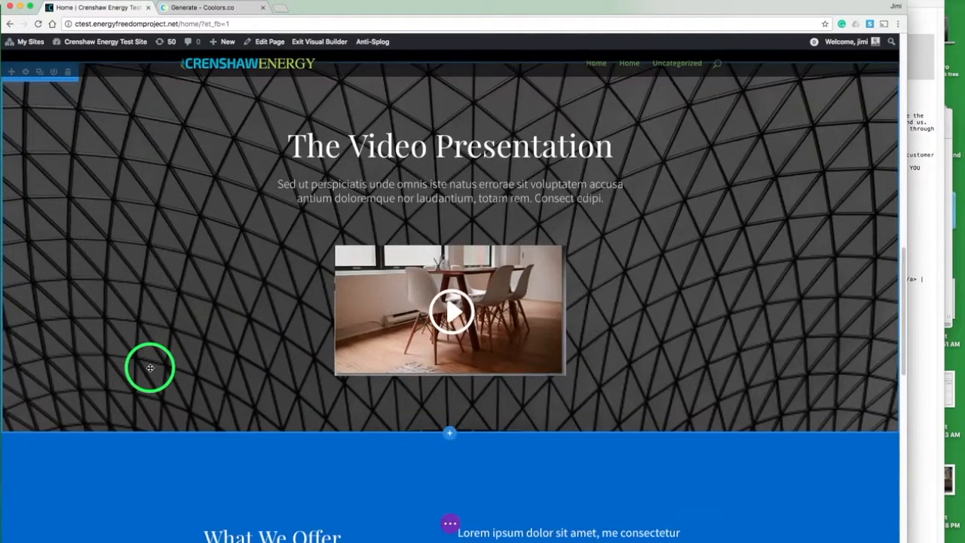
scroll(150, 368, up, 1)
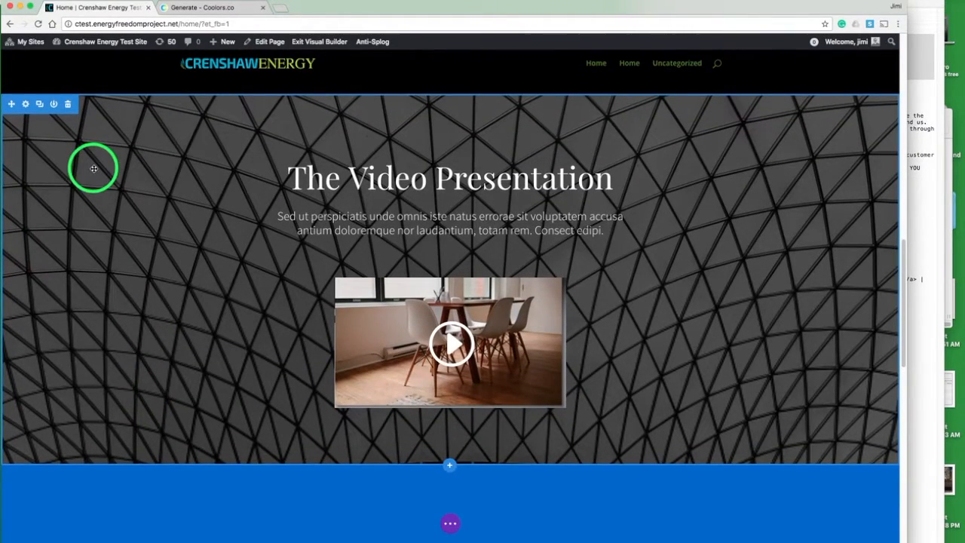
mouse_move(27, 104)
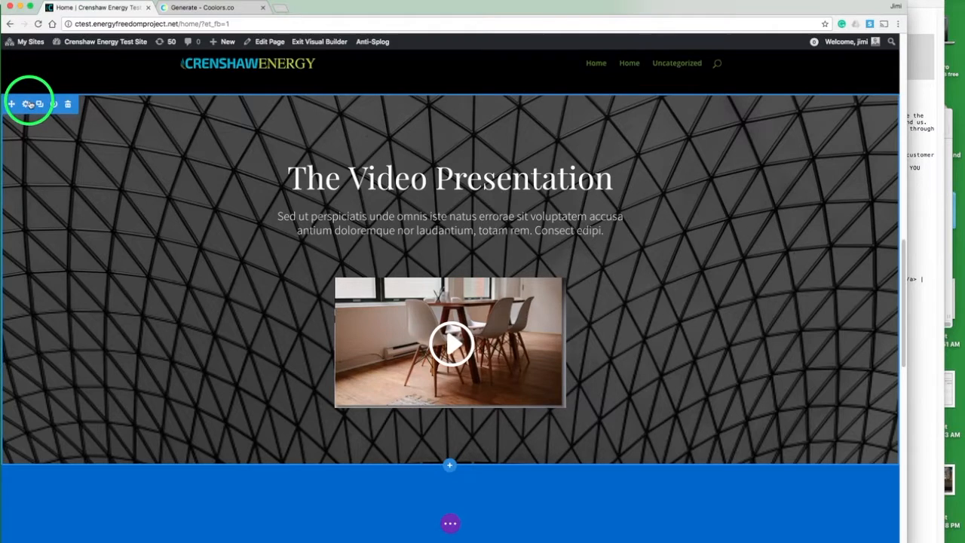
click(26, 104)
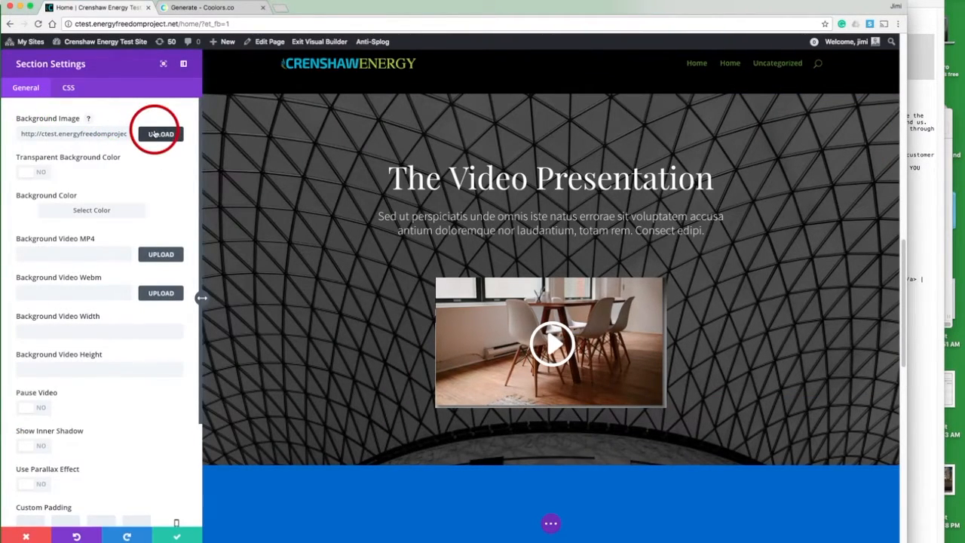
click(154, 133)
click(452, 229)
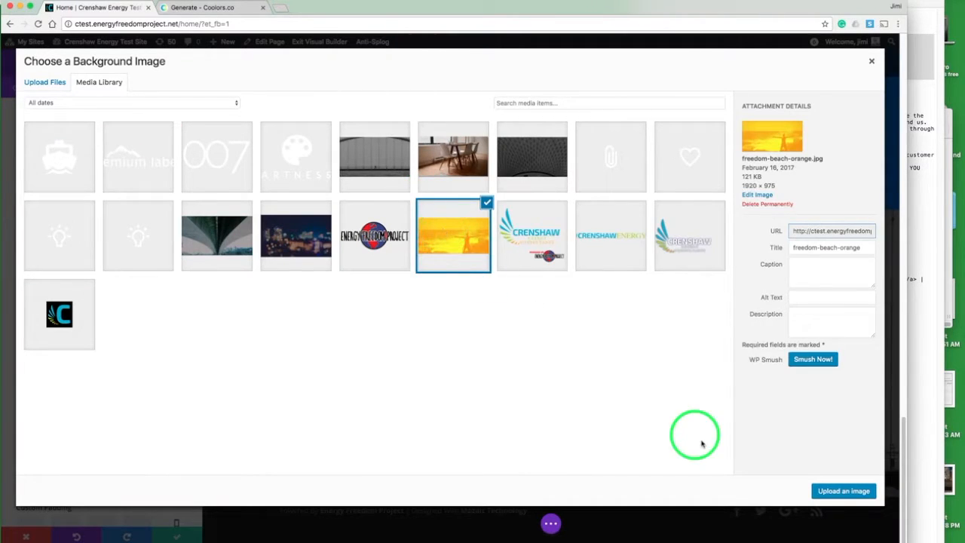
click(842, 491)
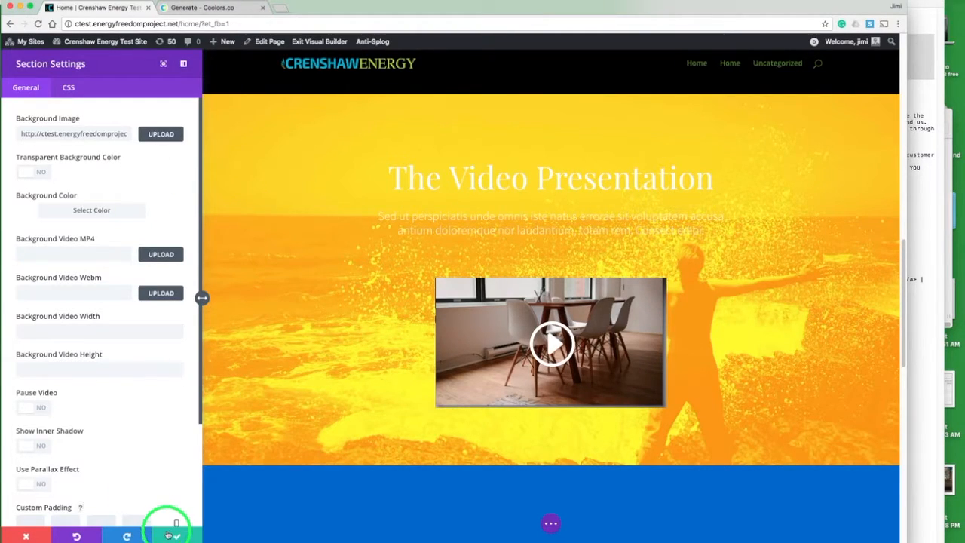
scroll(111, 287, down, 4)
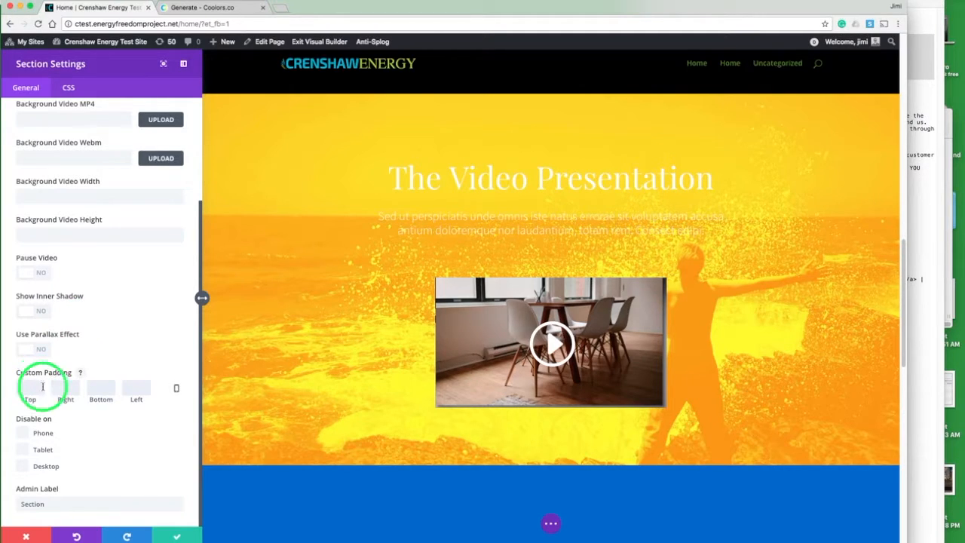
click(178, 535)
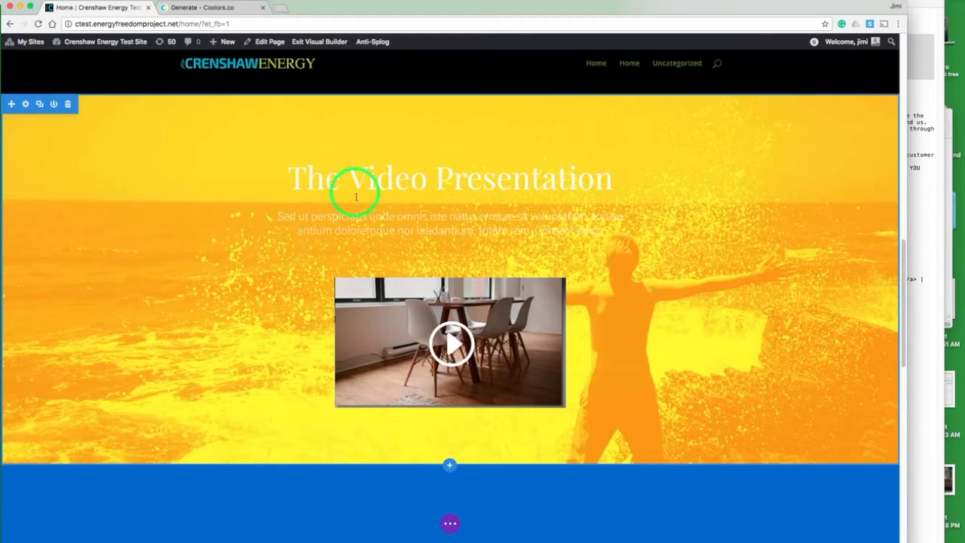
Step: Delete the video module from the Video Presentation section
mouse_move(362, 204)
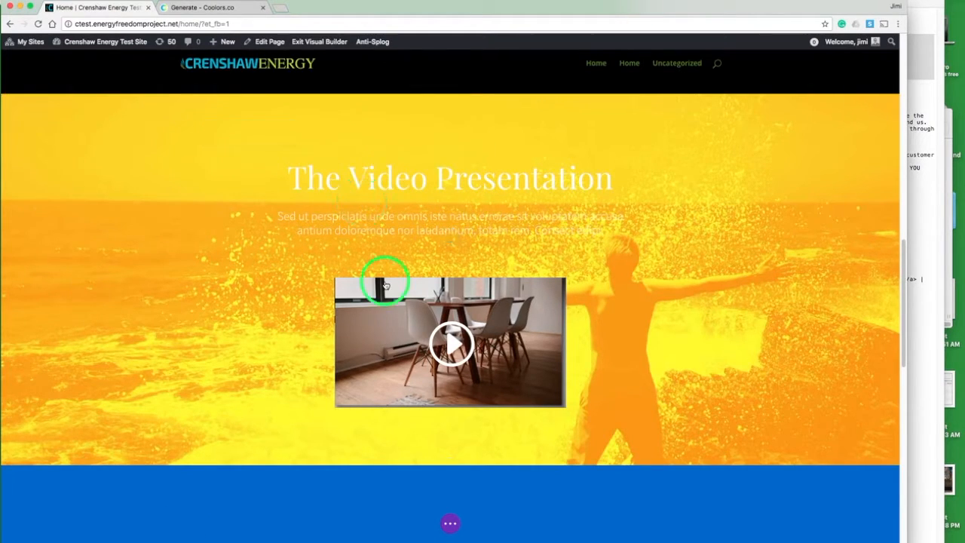
mouse_move(424, 287)
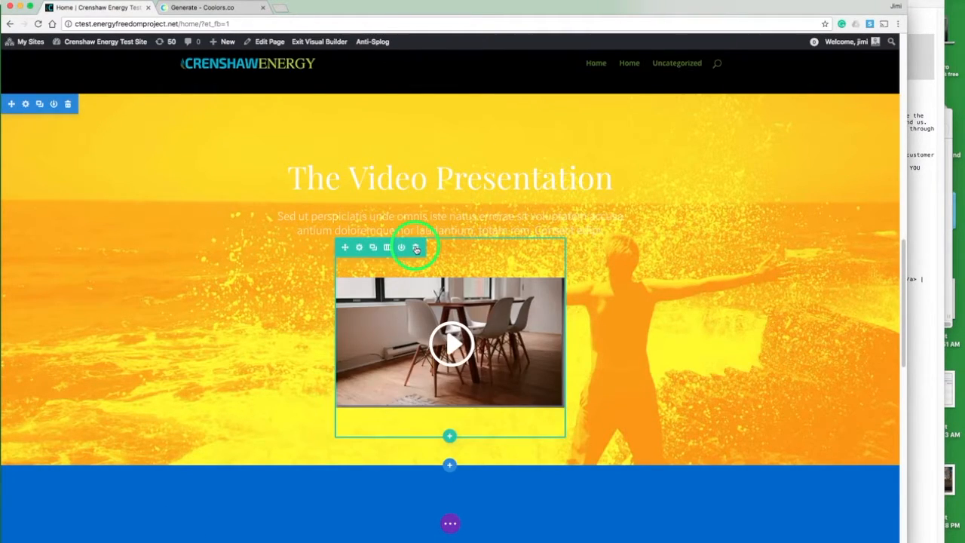
click(416, 246)
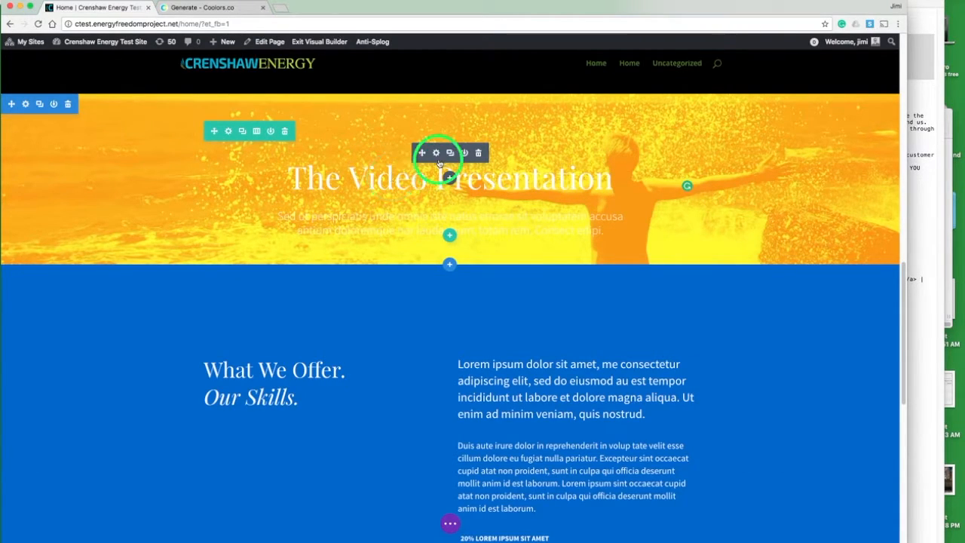
Step: Give the Video Presentation row a semi-transparent white background colour of rgba(255,255,255,0.4) and save the row settings
click(229, 131)
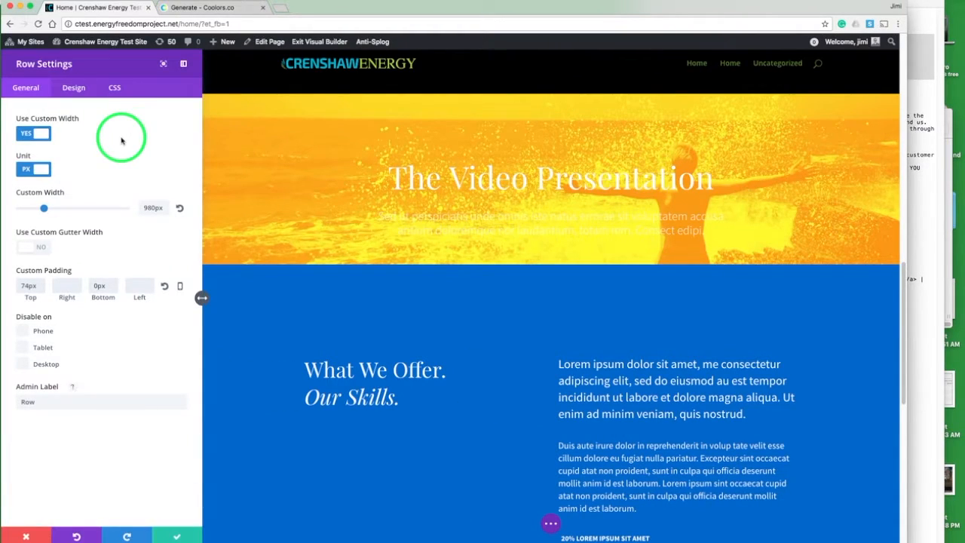
click(73, 88)
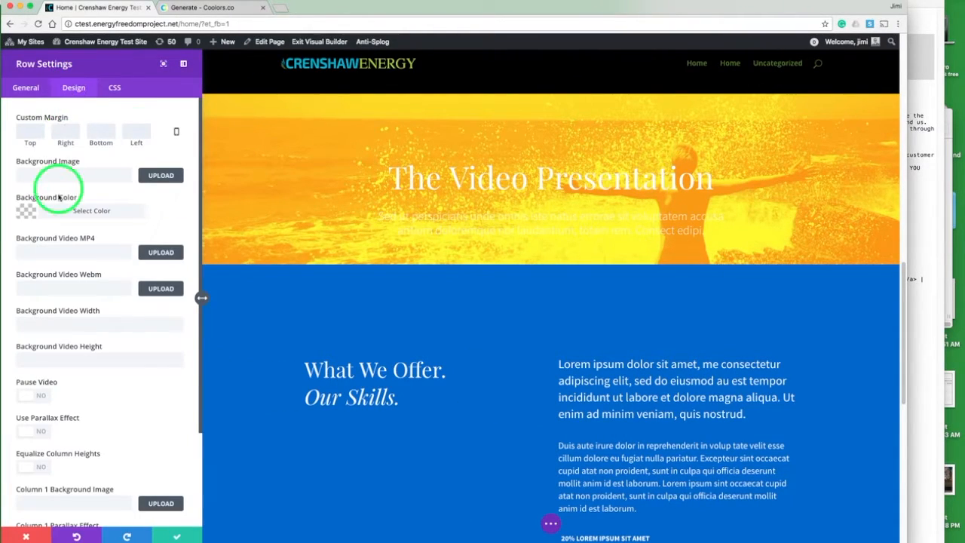
click(26, 210)
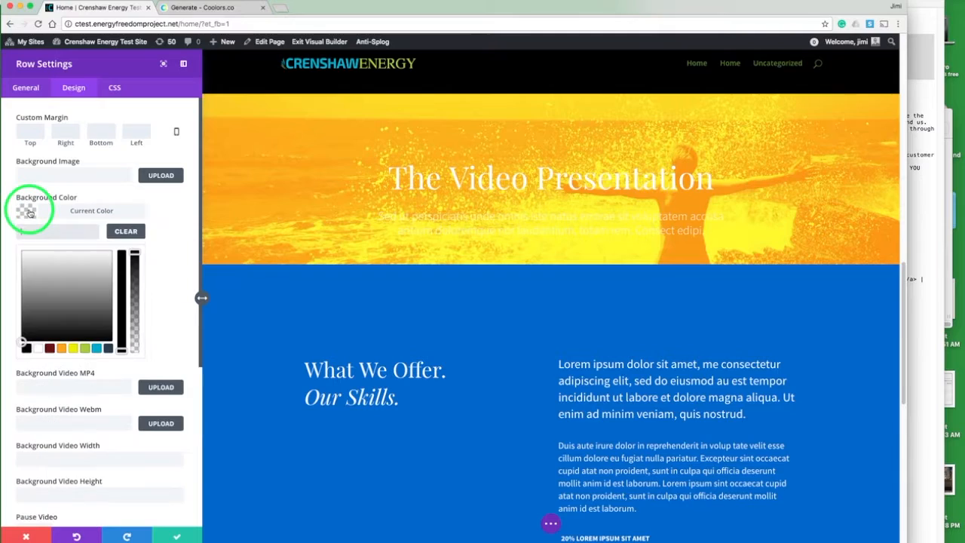
click(38, 348)
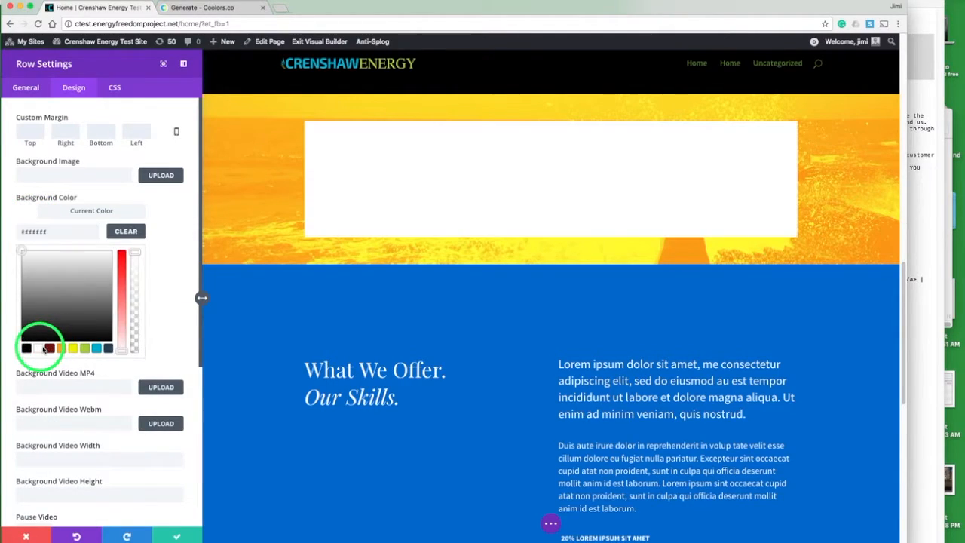
click(136, 264)
click(134, 311)
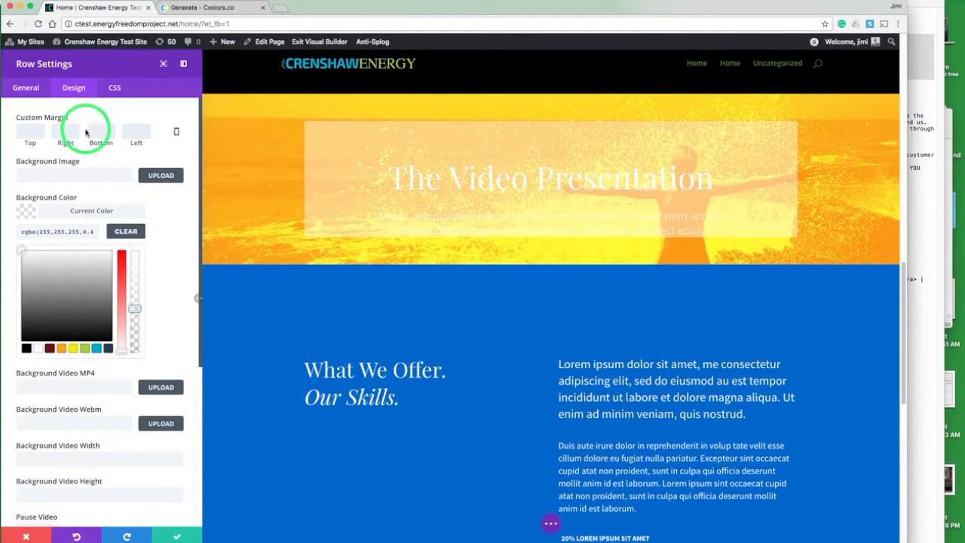
click(26, 89)
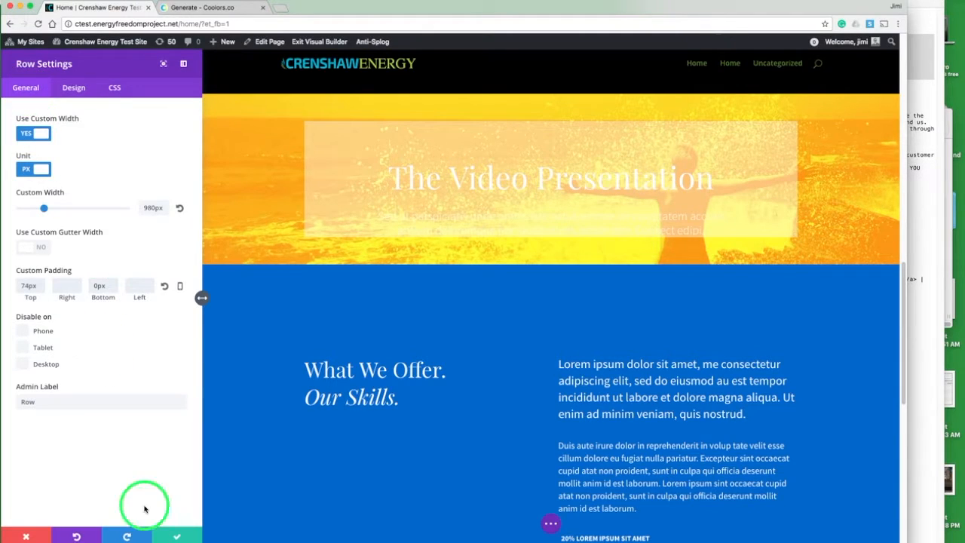
click(175, 536)
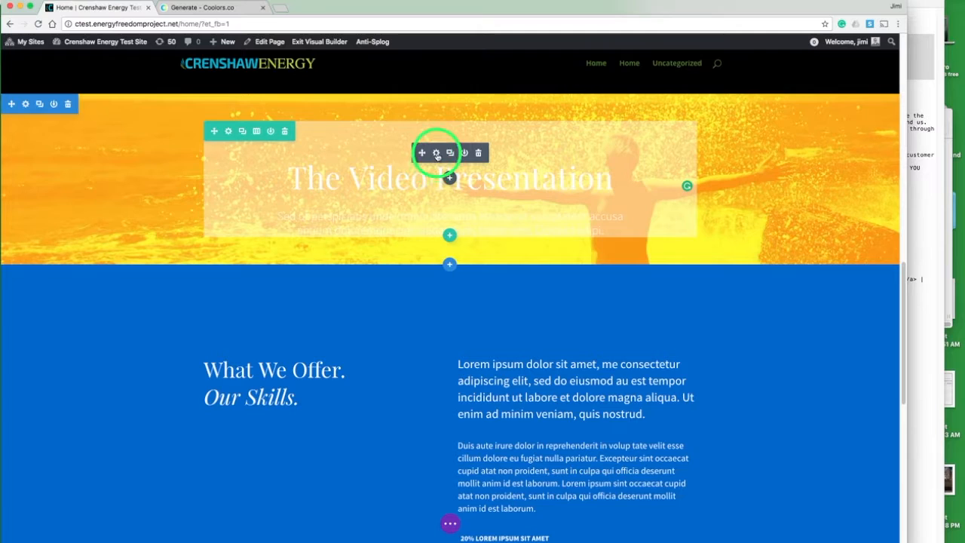
Step: Open the settings of the text module holding The Video Presentation heading
click(436, 154)
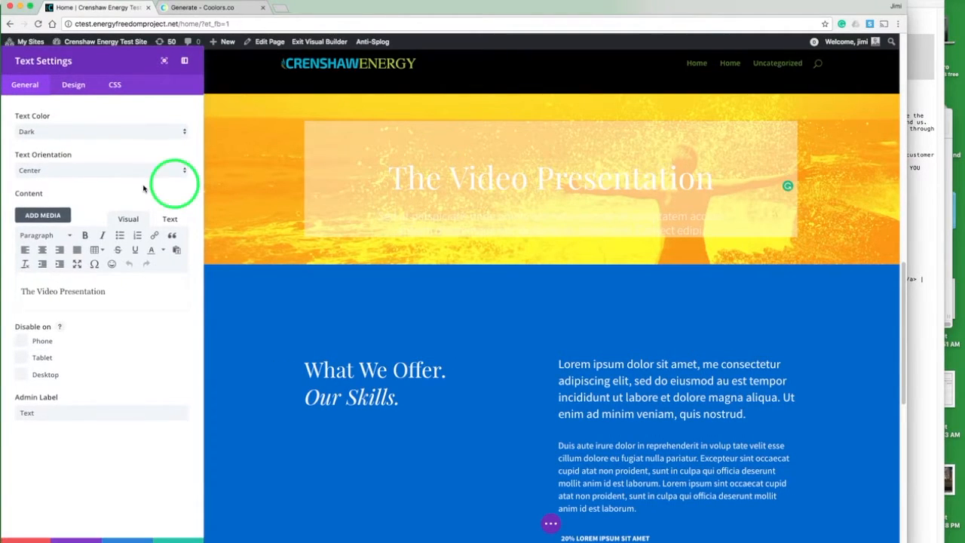
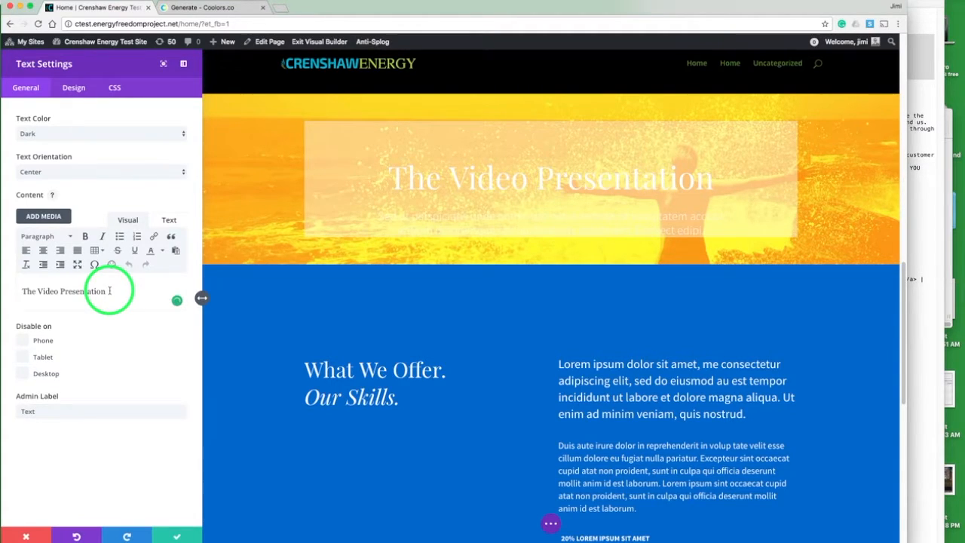
Step: Copy the 'Your Freedom Is Here / Powered by The Energy Freedom Project' lines from the notes and paste them over the module's heading text
triple_click(110, 290)
click(924, 133)
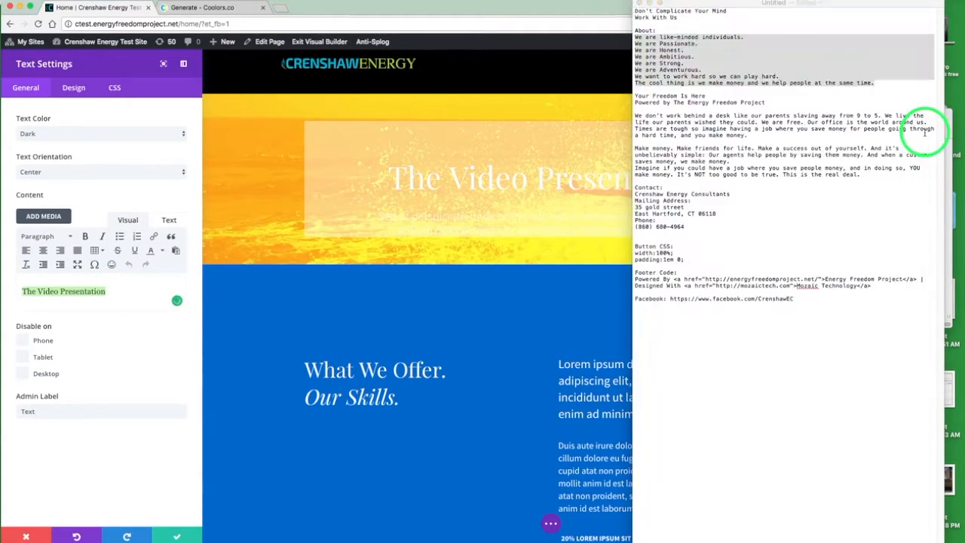
drag(768, 103, 646, 97)
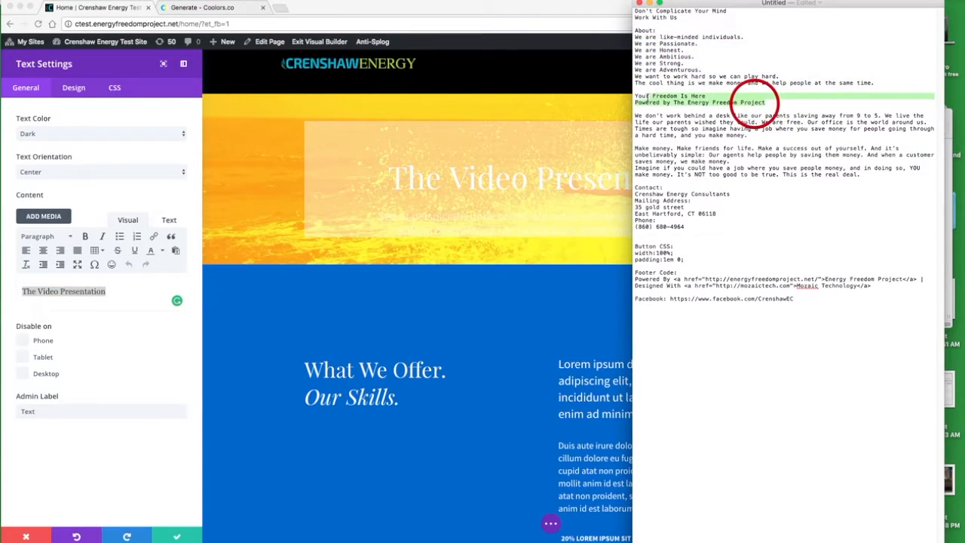
drag(753, 102, 636, 98)
key(super+c)
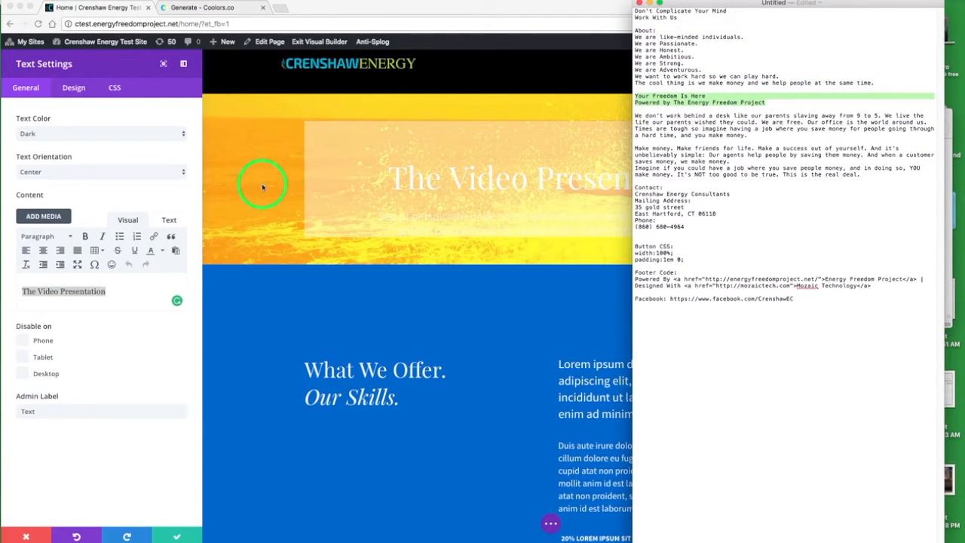
click(115, 300)
click(108, 292)
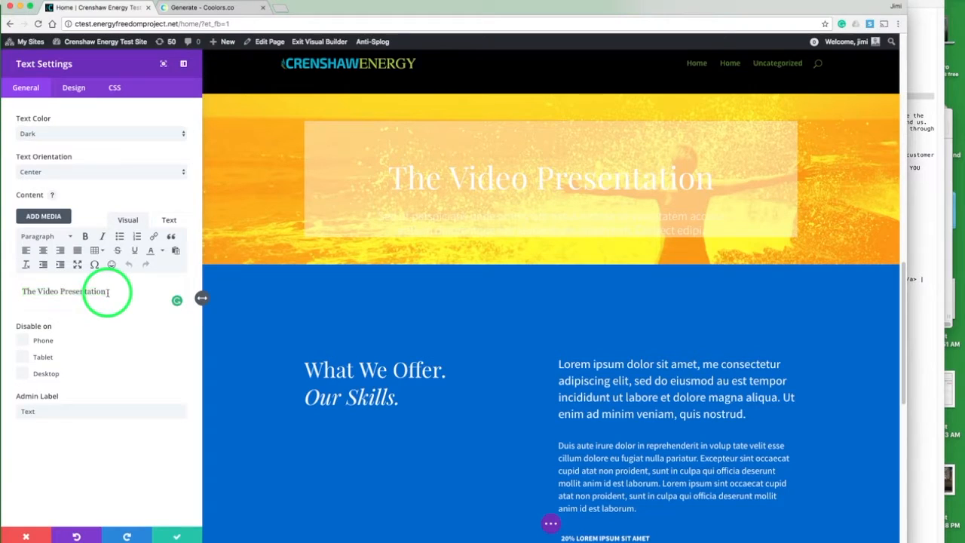
key(super+a)
key(super+v)
triple_click(107, 293)
click(107, 293)
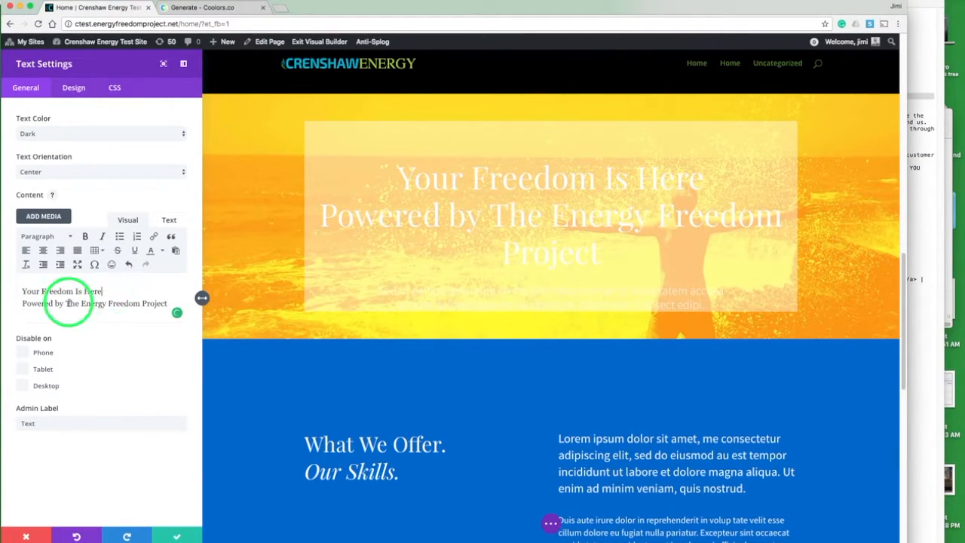
Step: Split the pasted text into two separate paragraphs at the start of 'Powered by'
click(22, 303)
key(BackSpace)
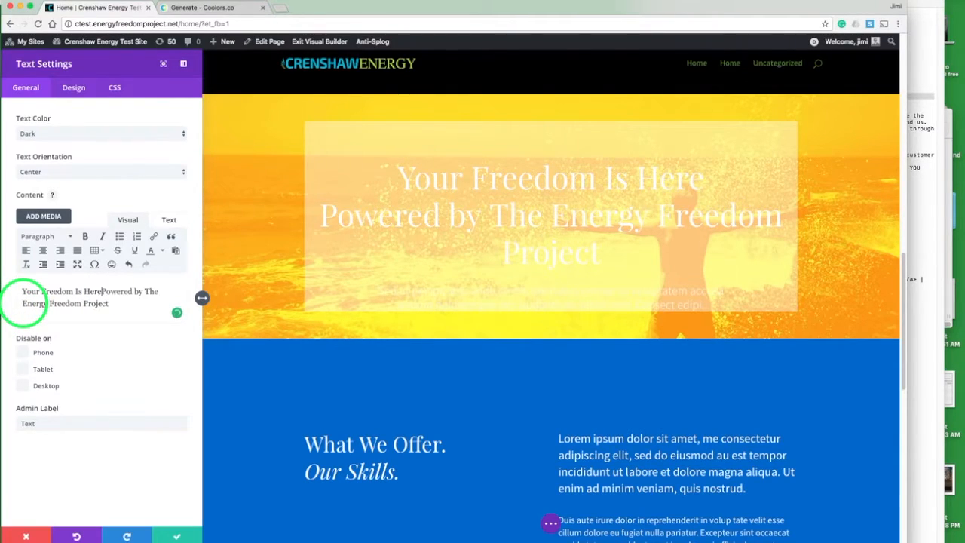
key(Return)
Step: Format 'Your Freedom Is Here' as Heading 1 and 'Powered by The Energy Freedom Project' as Heading 2
click(48, 294)
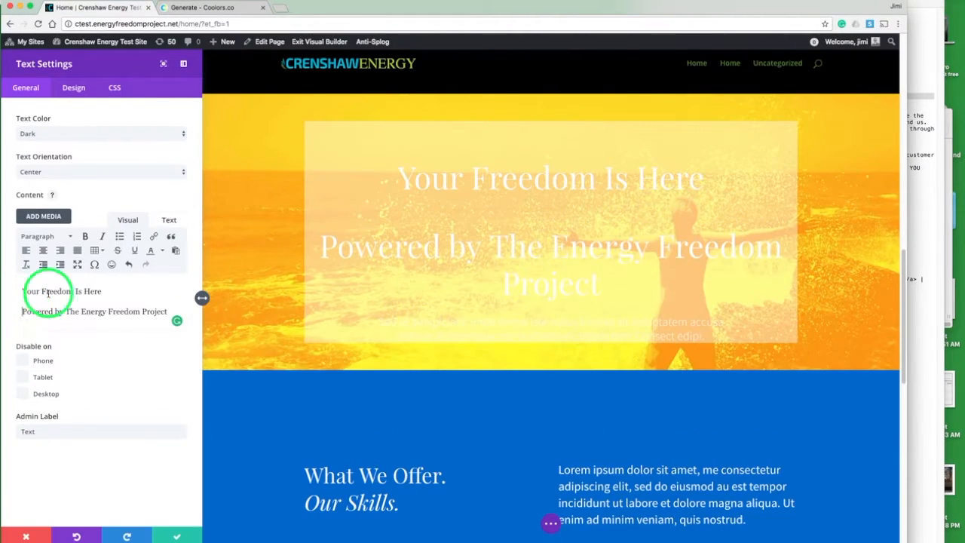
click(38, 236)
click(50, 277)
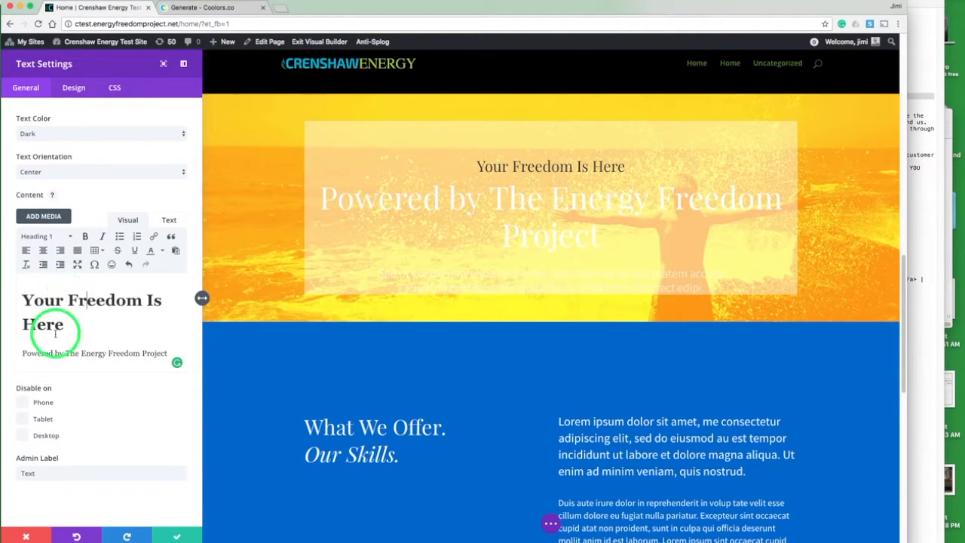
click(56, 354)
click(49, 237)
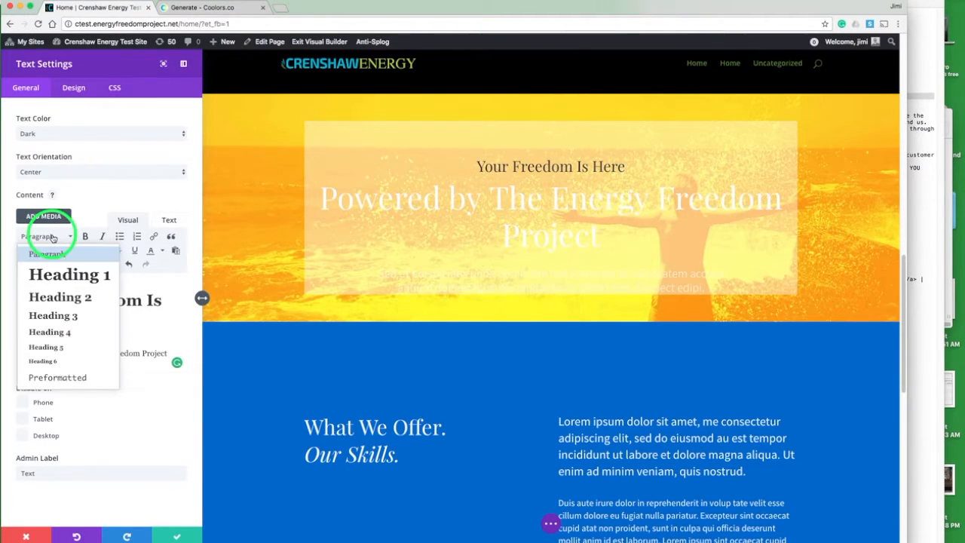
click(52, 297)
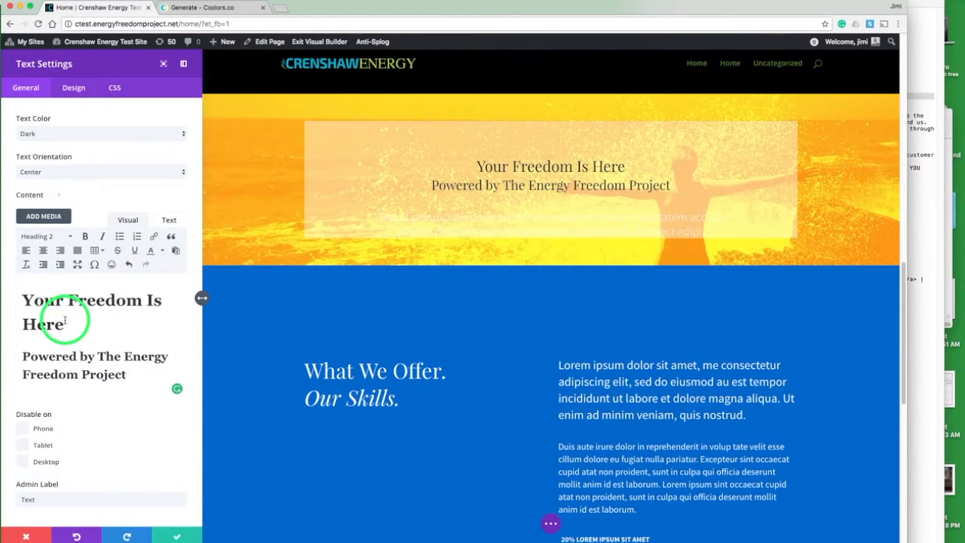
Step: In the module's design settings, reset the Text Font to Default
click(74, 89)
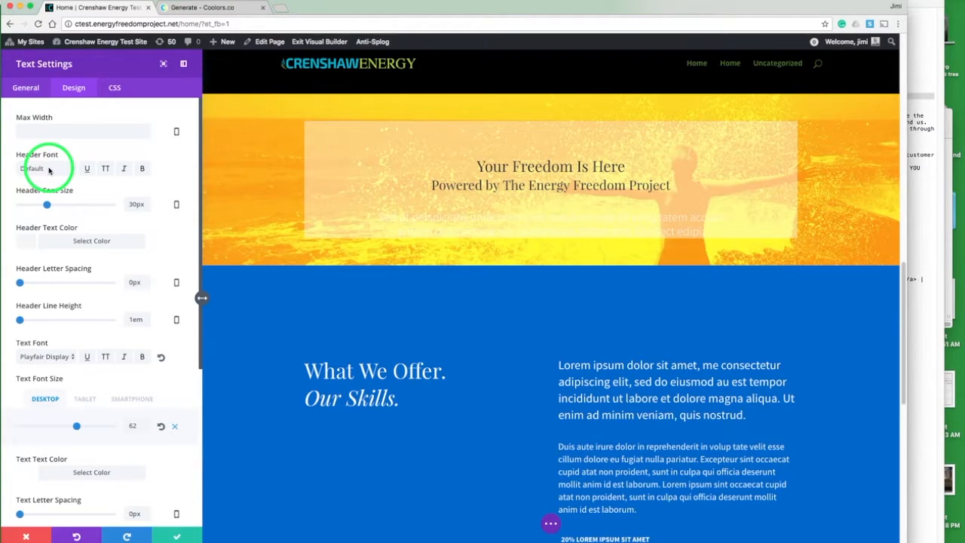
click(50, 356)
scroll(54, 2, up, 5)
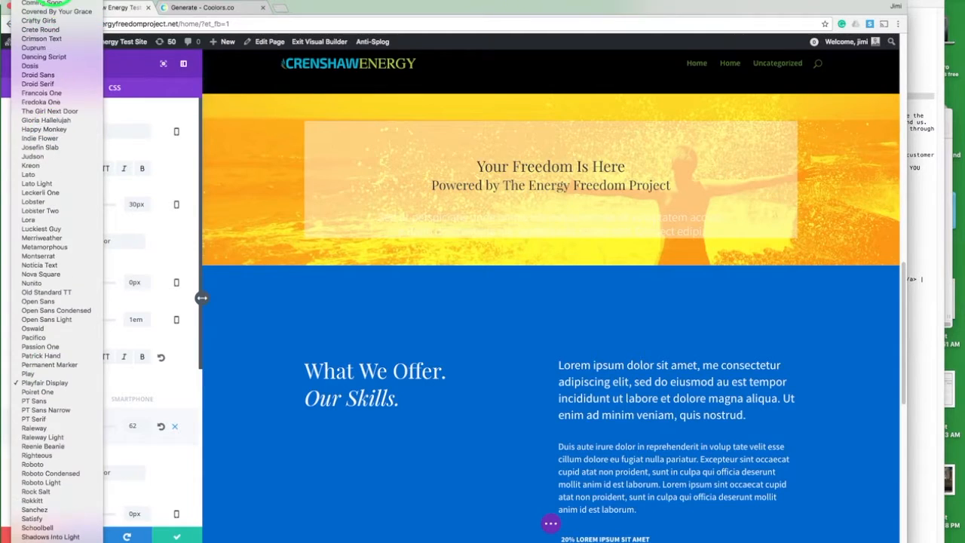
click(33, 4)
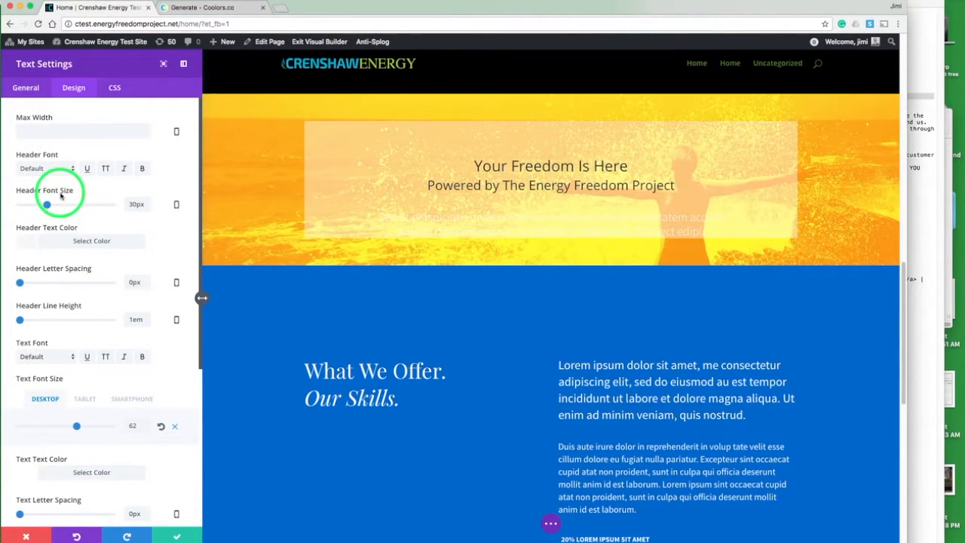
Step: Set the Header Font Size to 62px
drag(53, 205, 77, 205)
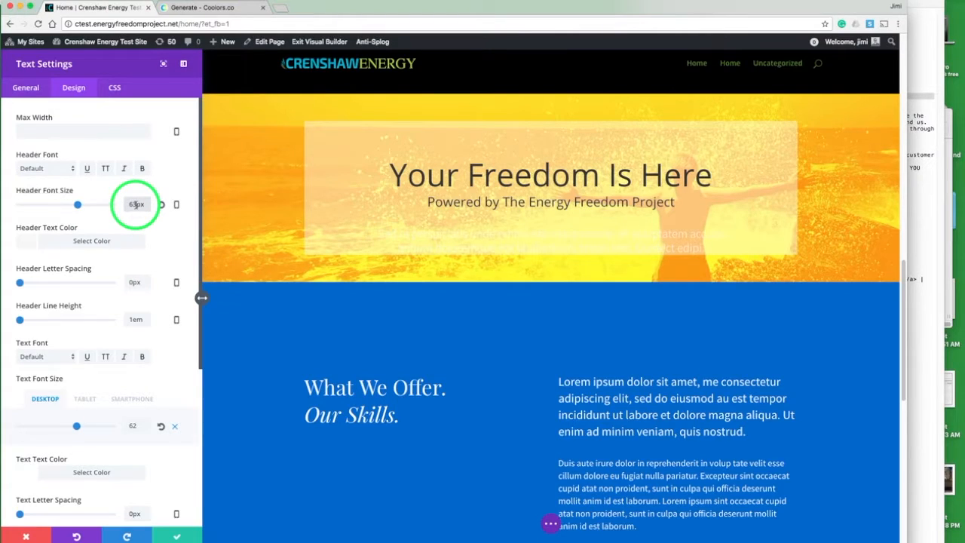
key(BackSpace)
text(2)
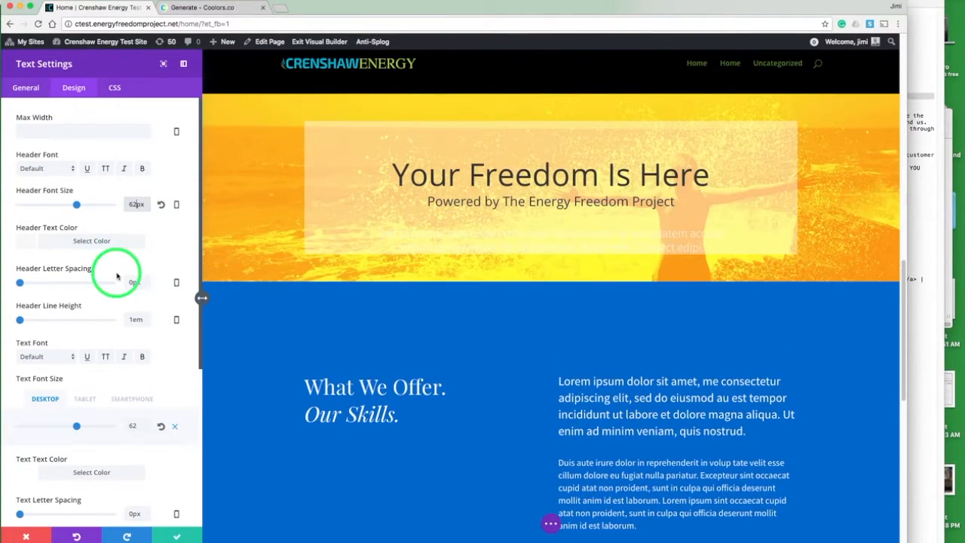
Step: Change the 'Powered by The Energy Freedom Project' line from Heading 2 to Paragraph
scroll(71, 283, down, 2)
click(29, 85)
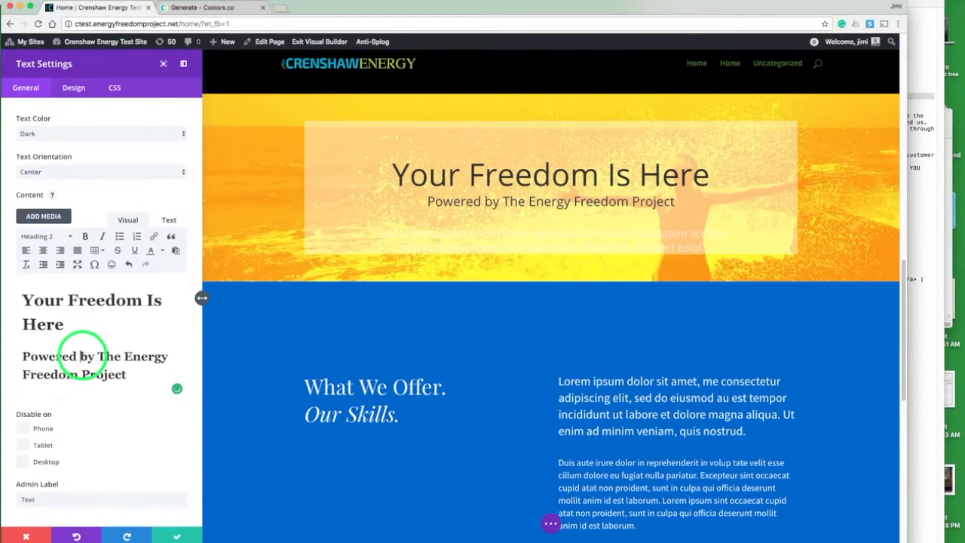
click(38, 236)
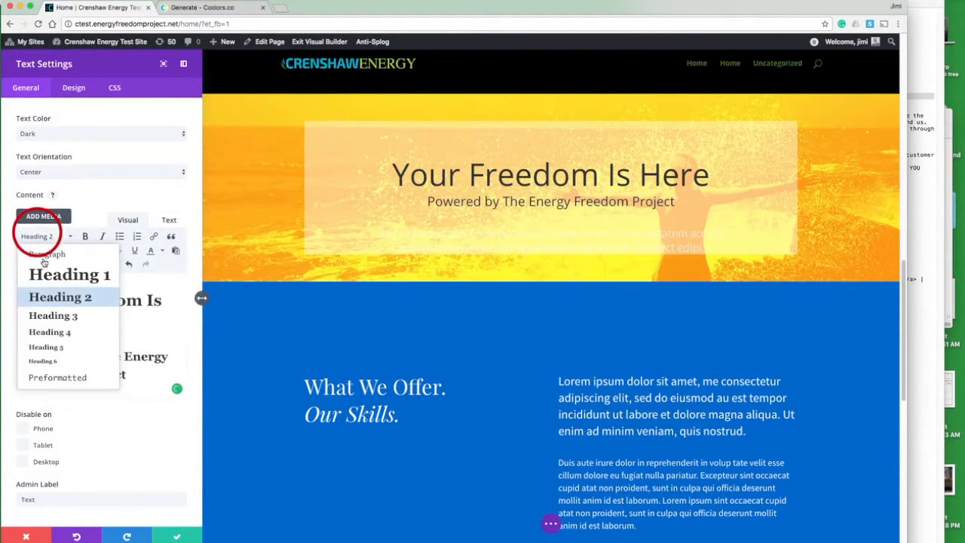
click(46, 255)
click(62, 349)
Step: Set the module's Text Text Color to the dark red swatch #69140e
click(71, 89)
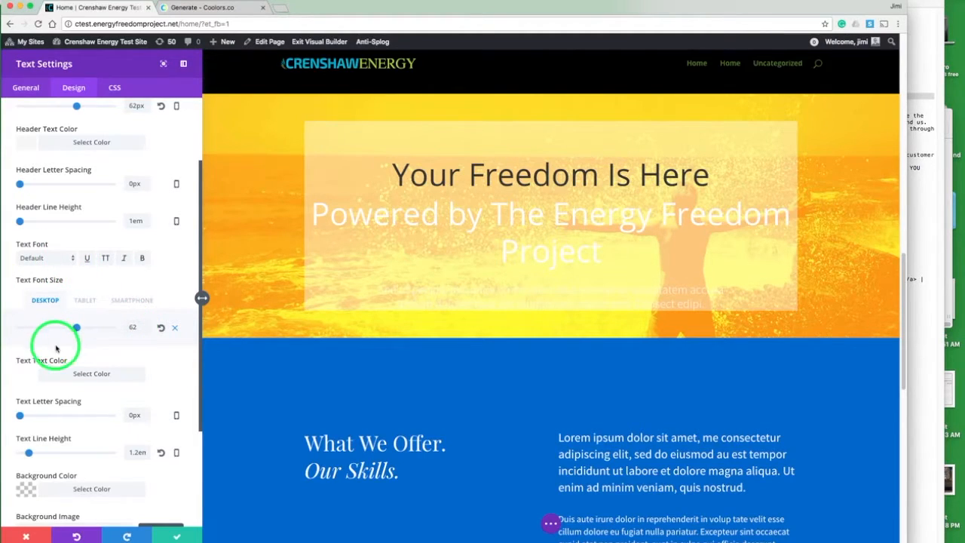
click(30, 371)
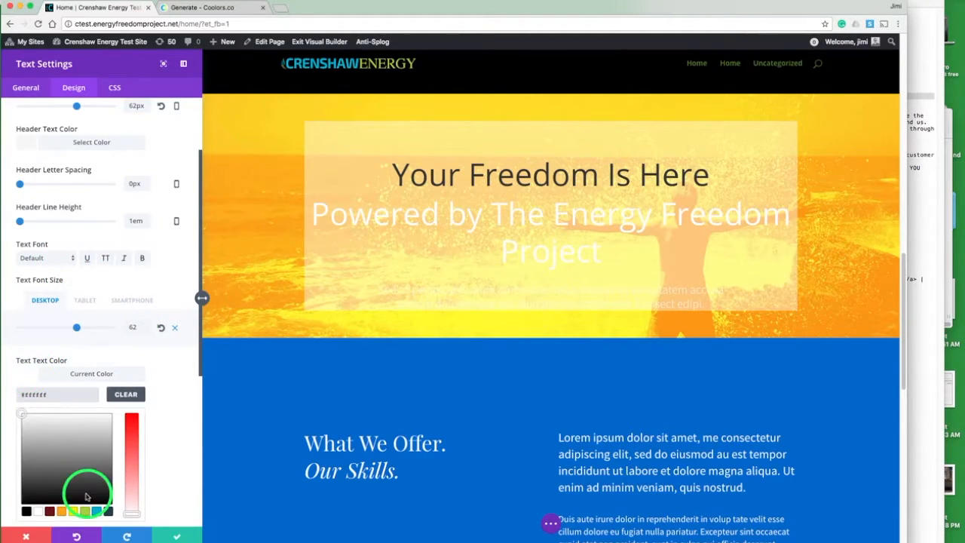
click(50, 512)
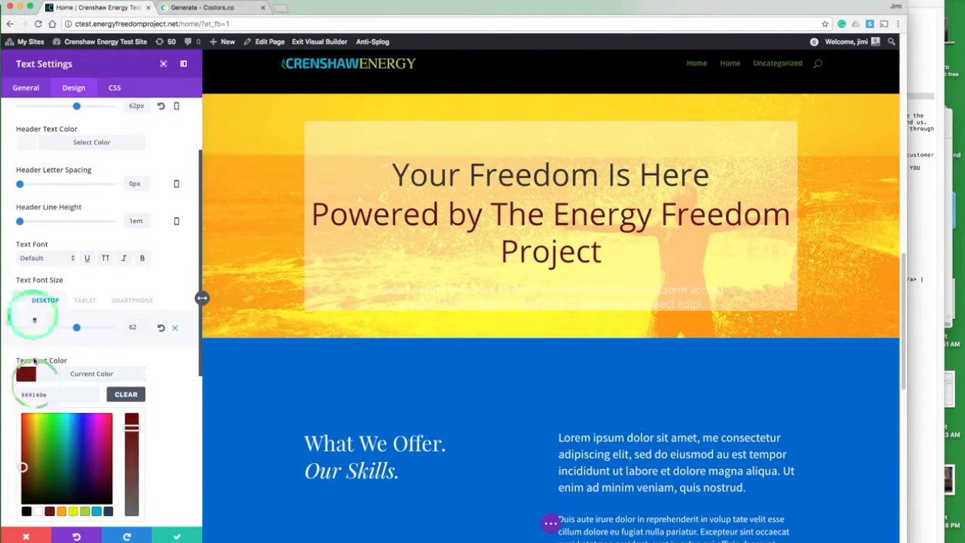
click(23, 373)
Step: Set the Text Font Size to 25px and save the text module settings
click(77, 326)
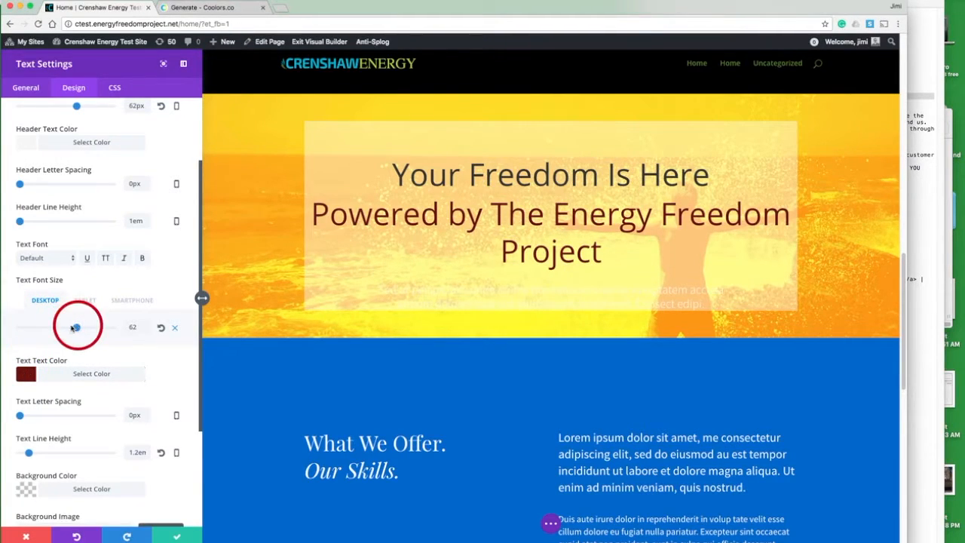
drag(76, 326, 42, 328)
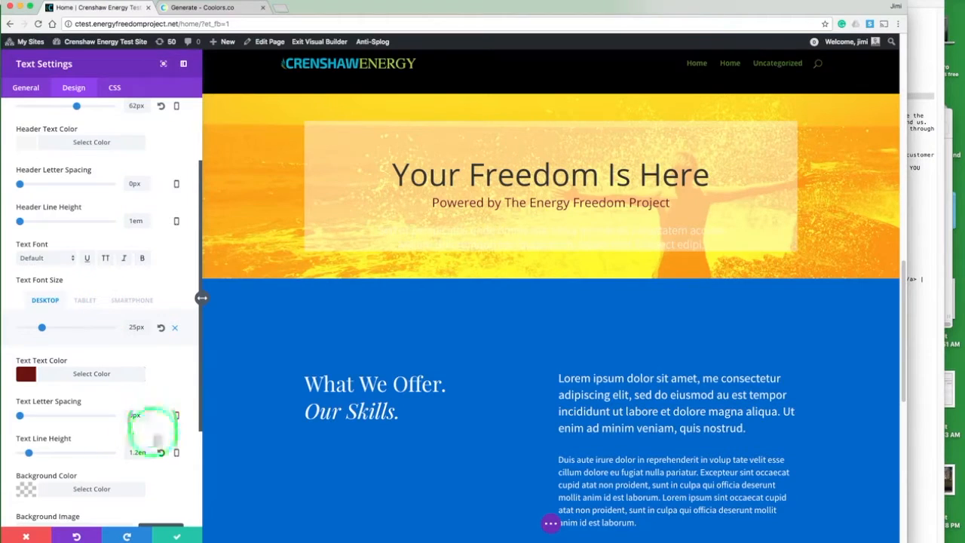
click(178, 535)
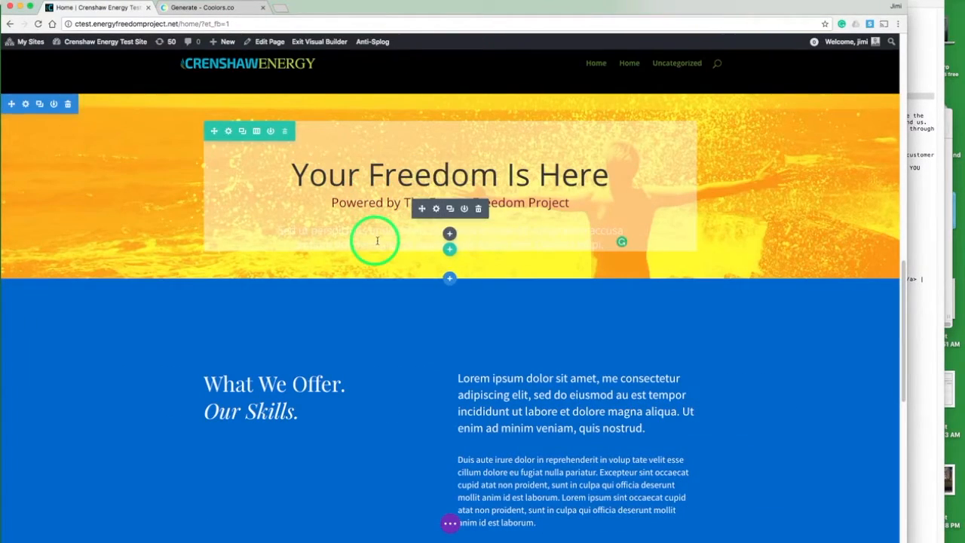
Step: Open the lower text module's settings and paste the 'We don't work behind a desk…' paragraph from the notes into its content
click(435, 209)
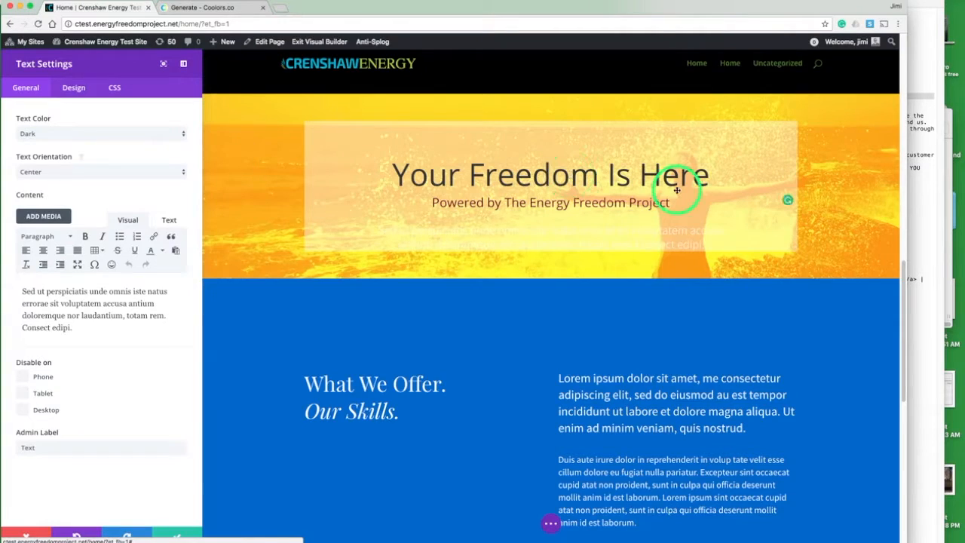
click(916, 147)
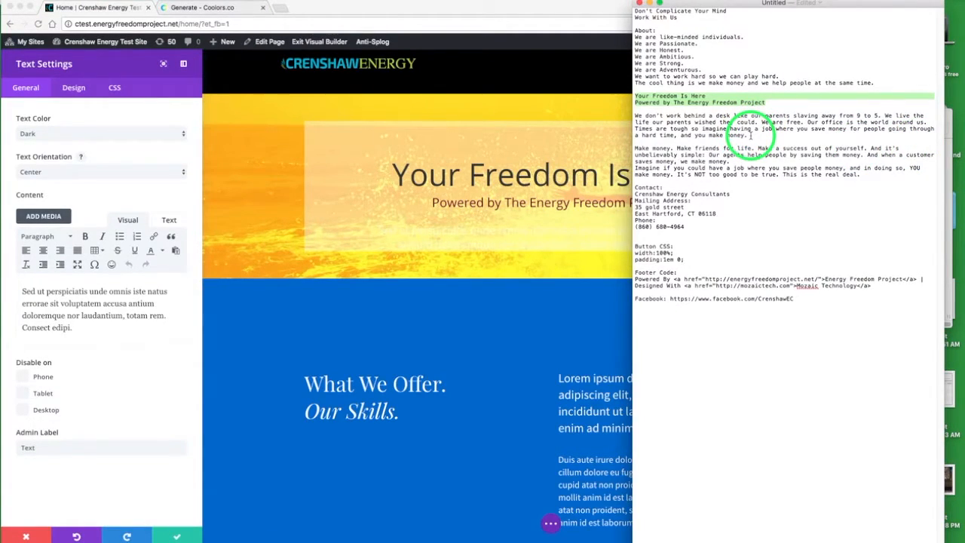
drag(750, 136, 636, 118)
key(super+c)
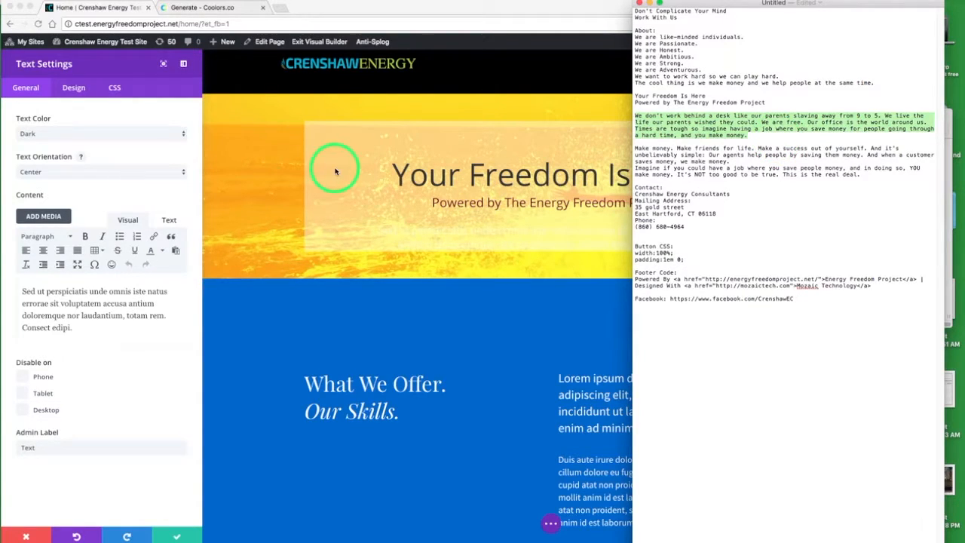
click(76, 312)
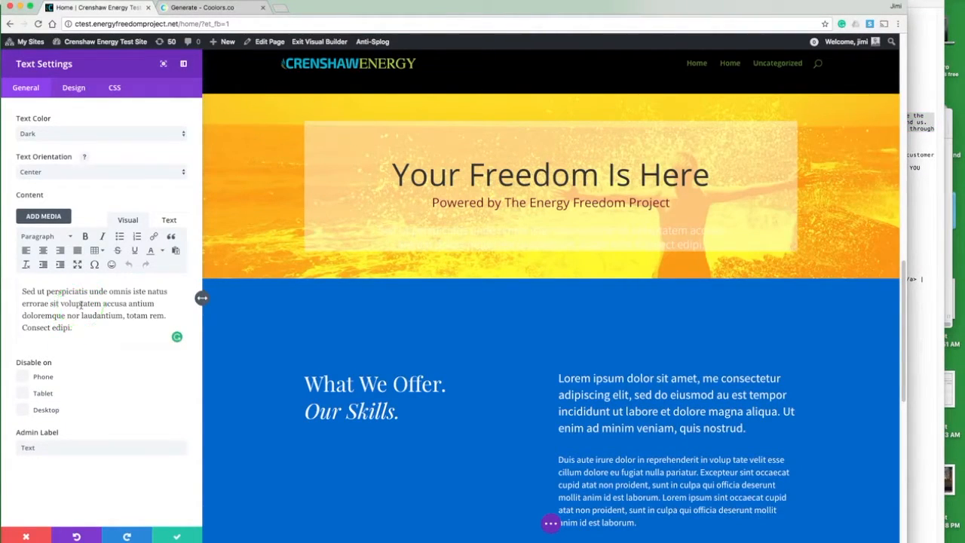
triple_click(79, 305)
click(80, 304)
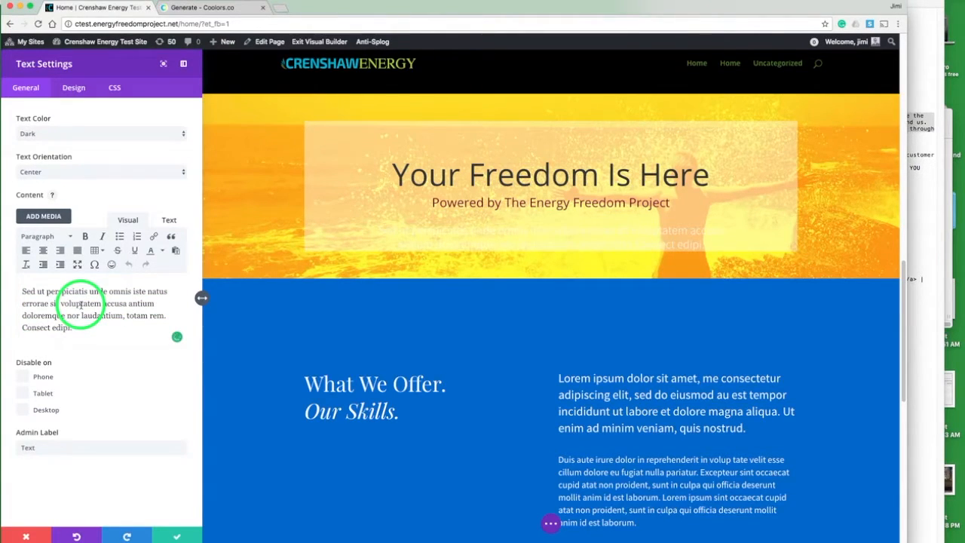
key(super+v)
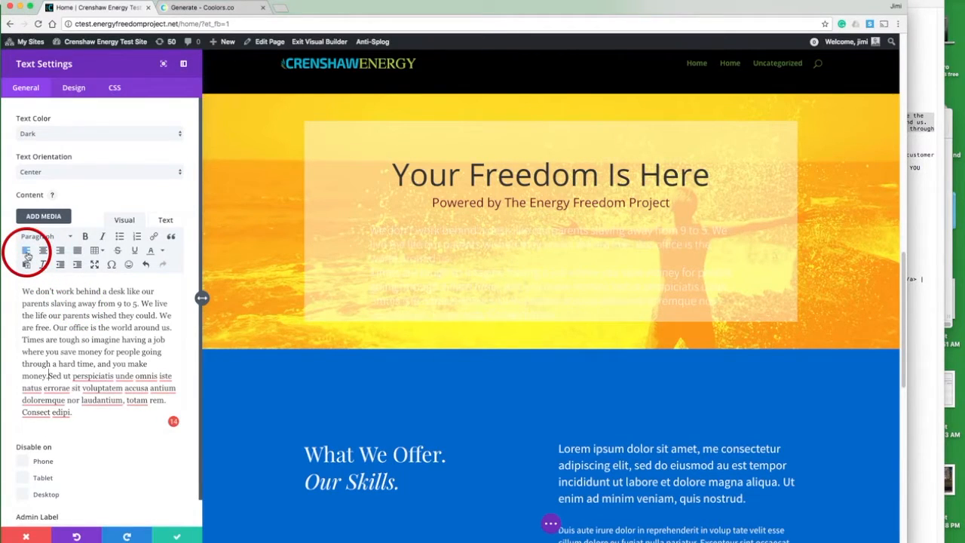
Step: Set that module's Text Text Color to black #000000 and its Text Font Size to 20px
click(74, 88)
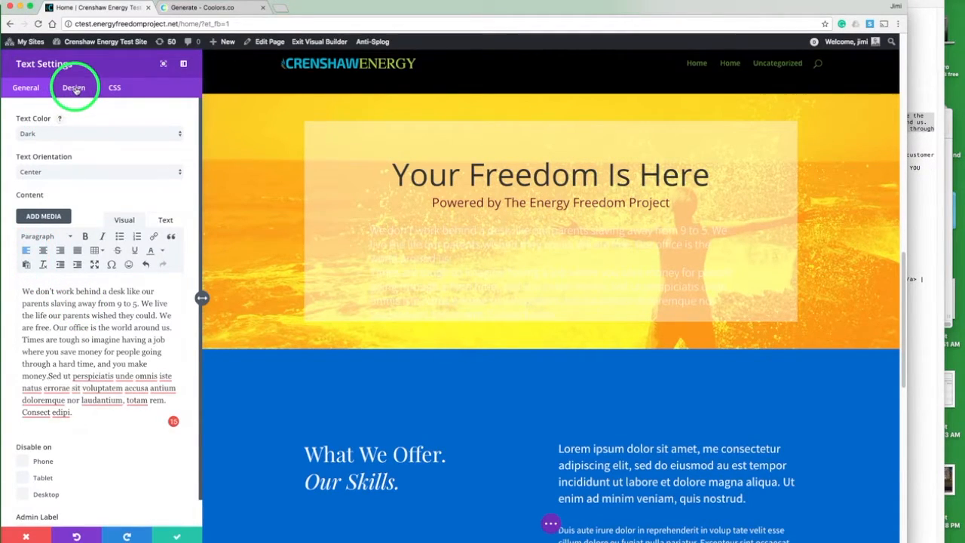
click(26, 427)
click(125, 447)
click(126, 450)
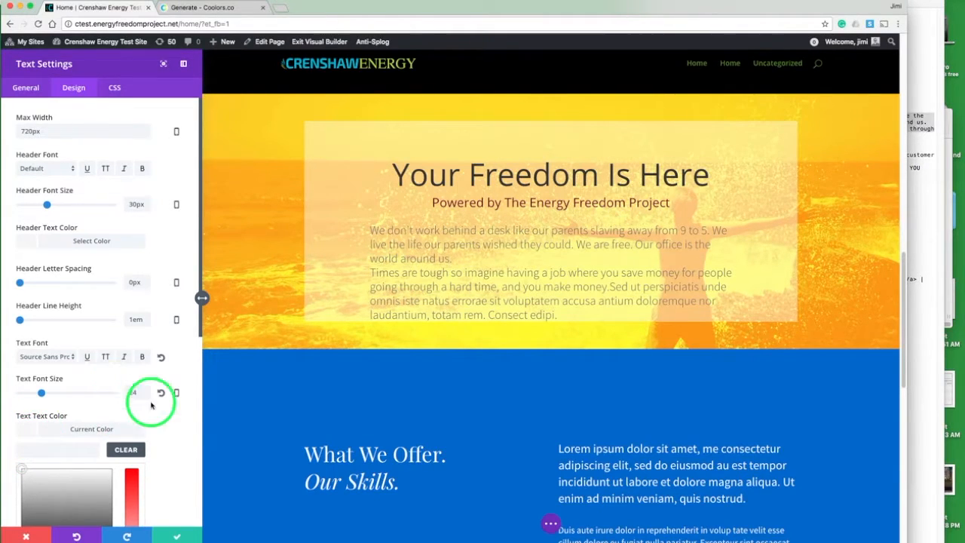
scroll(151, 415, down, 4)
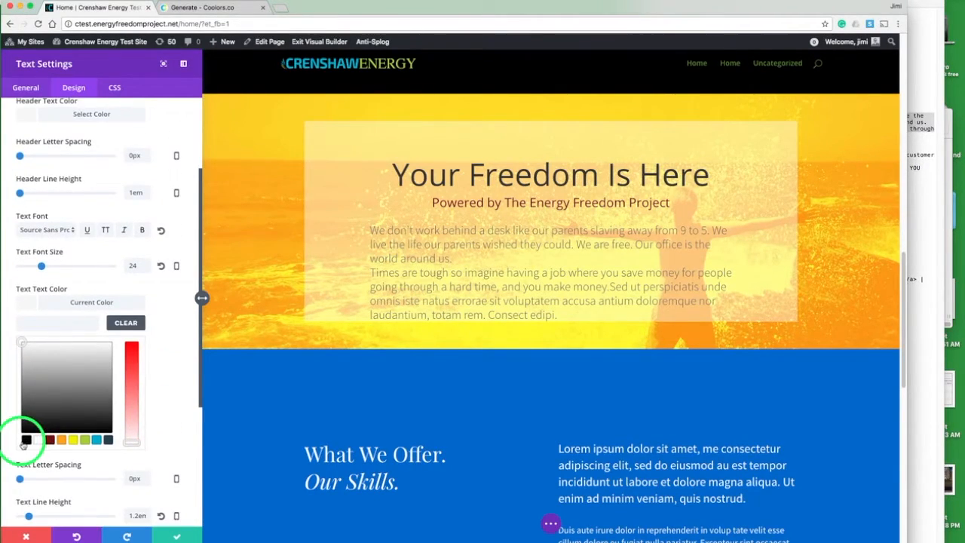
click(27, 439)
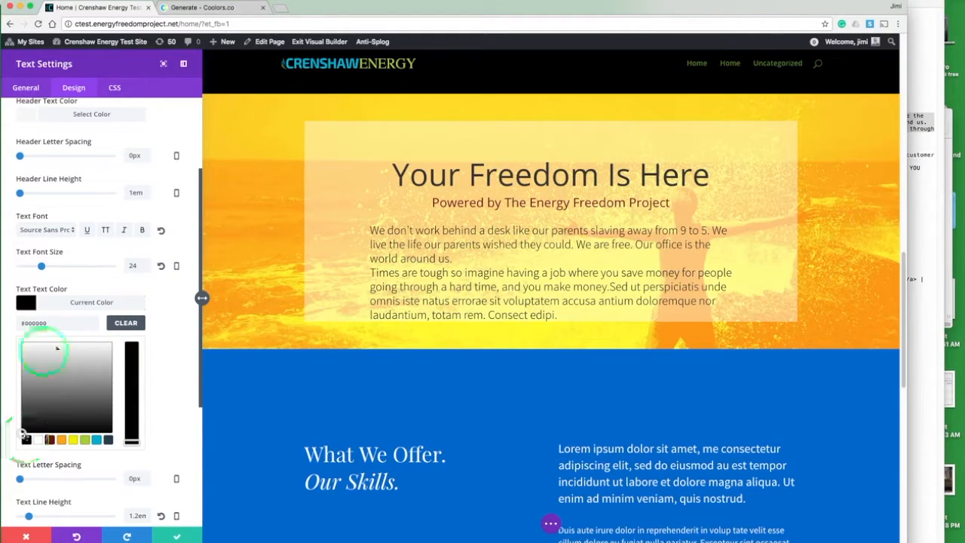
click(26, 303)
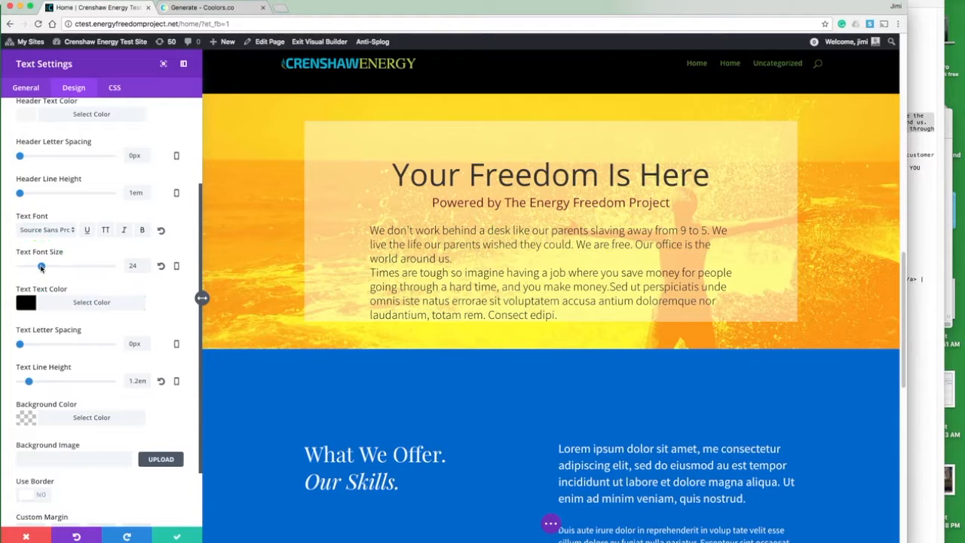
drag(41, 266, 37, 267)
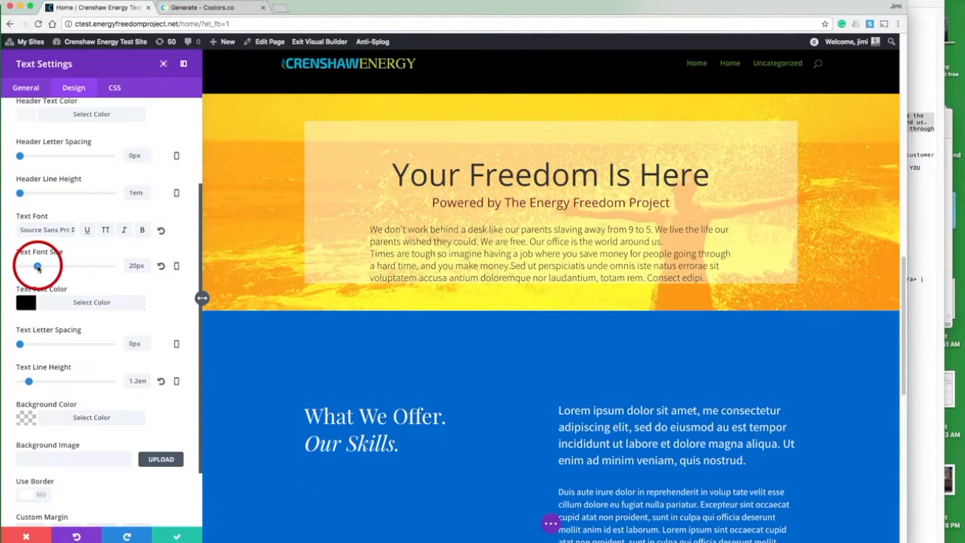
Step: Break the 'Times are tough…' sentence into its own paragraph in the text module's content and save the module settings
click(27, 87)
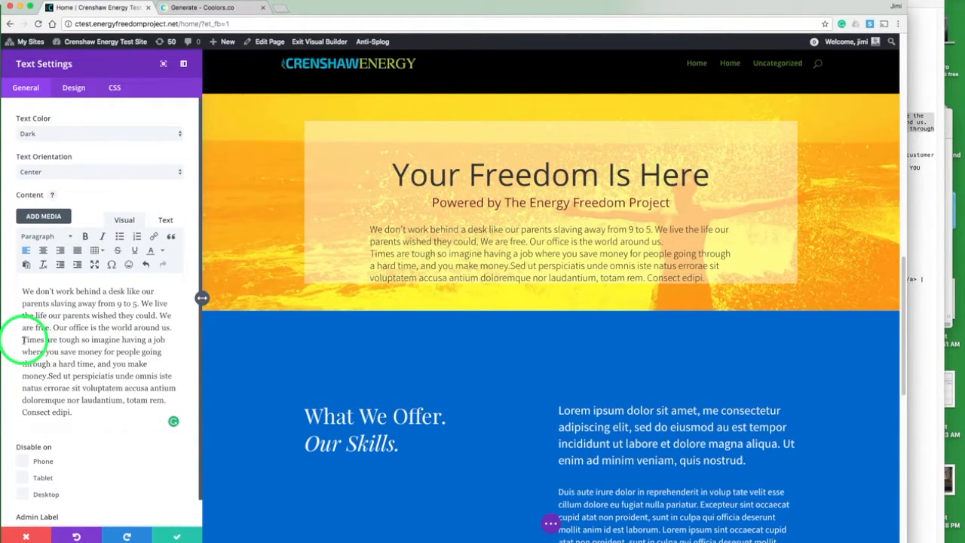
key(BackSpace)
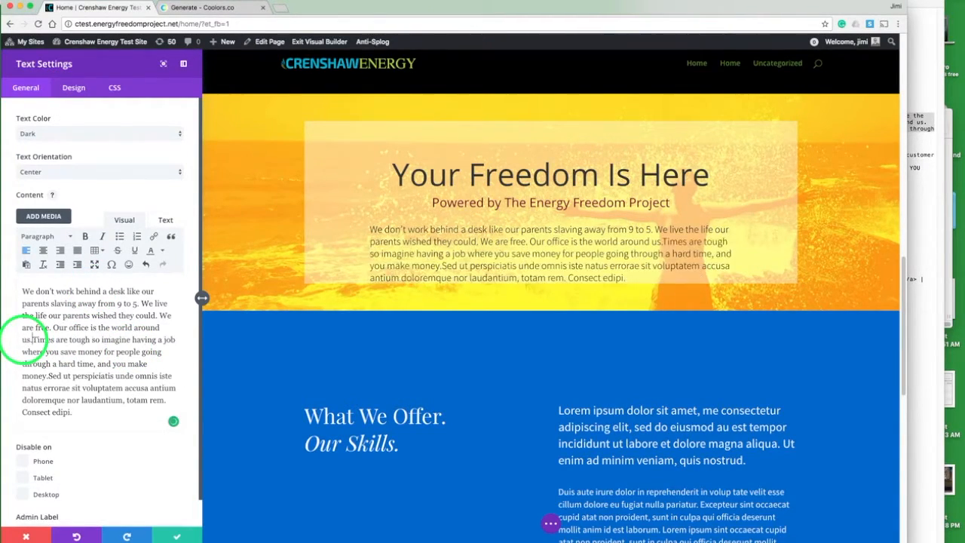
key(Return)
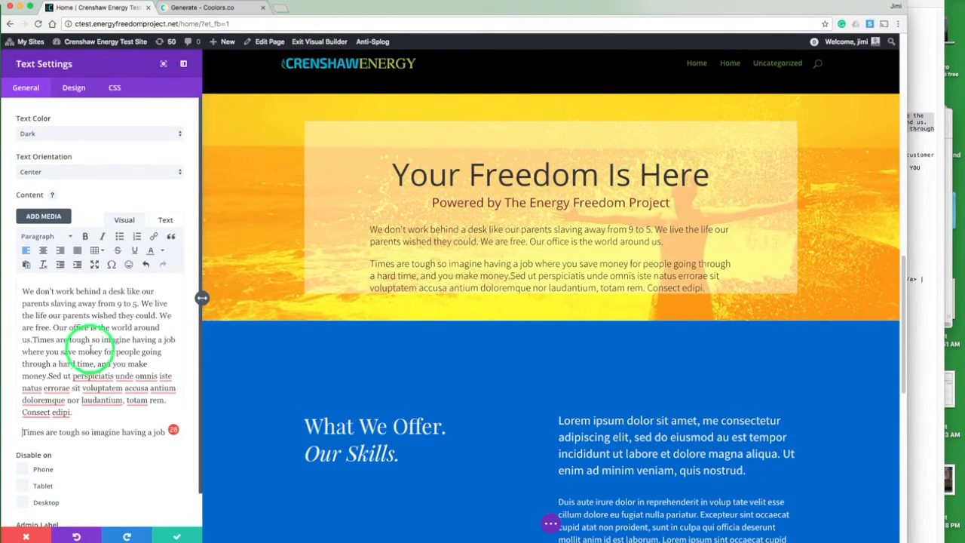
scroll(90, 349, down, 3)
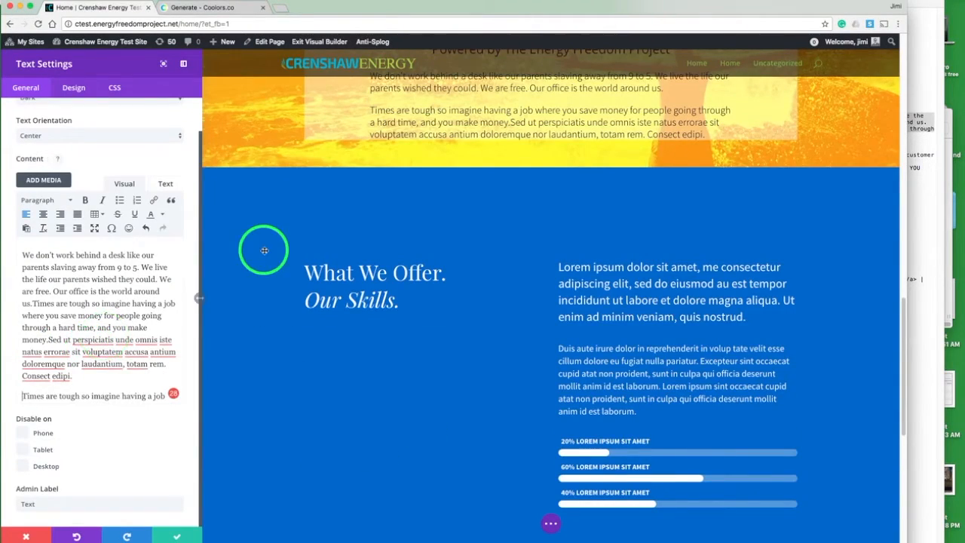
scroll(264, 250, up, 1)
scroll(264, 249, up, 2)
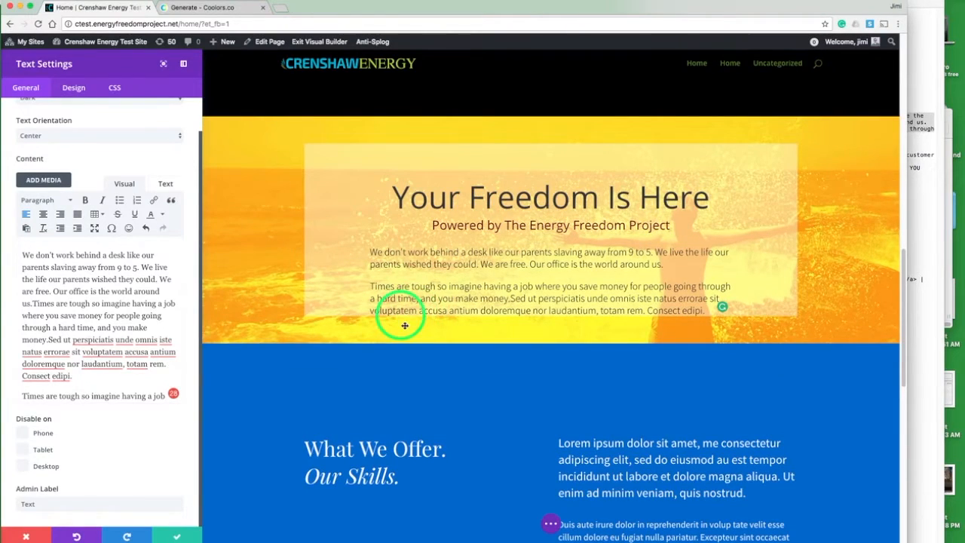
click(124, 90)
click(79, 89)
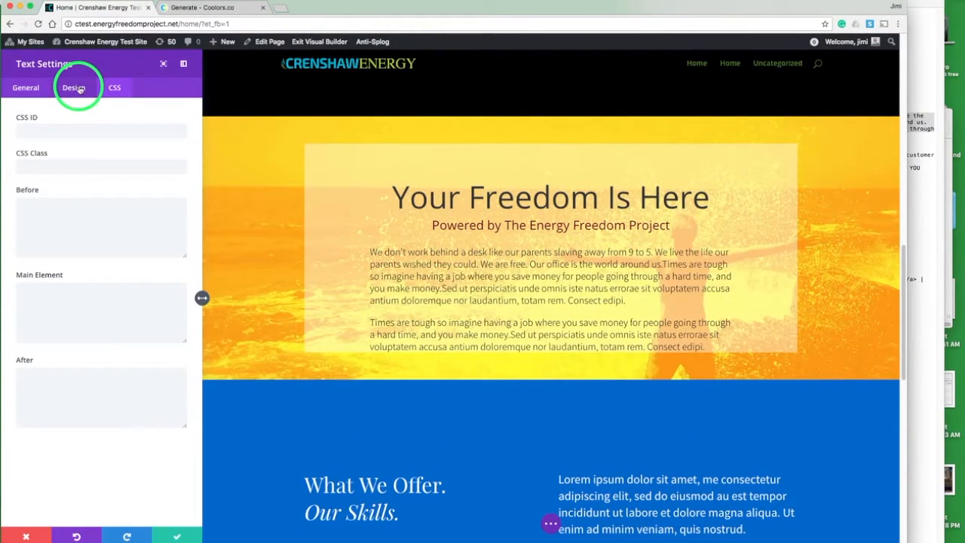
click(30, 159)
scroll(33, 163, down, 2)
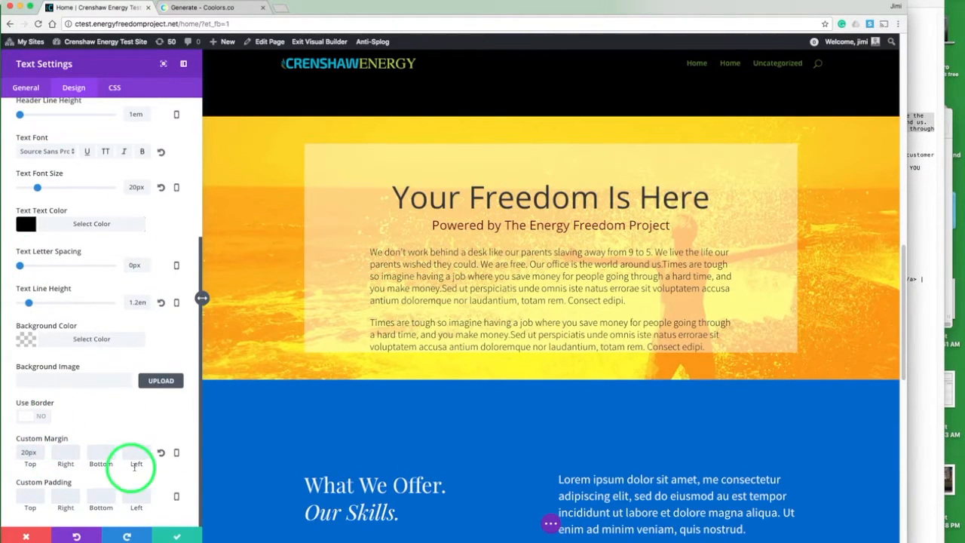
click(178, 536)
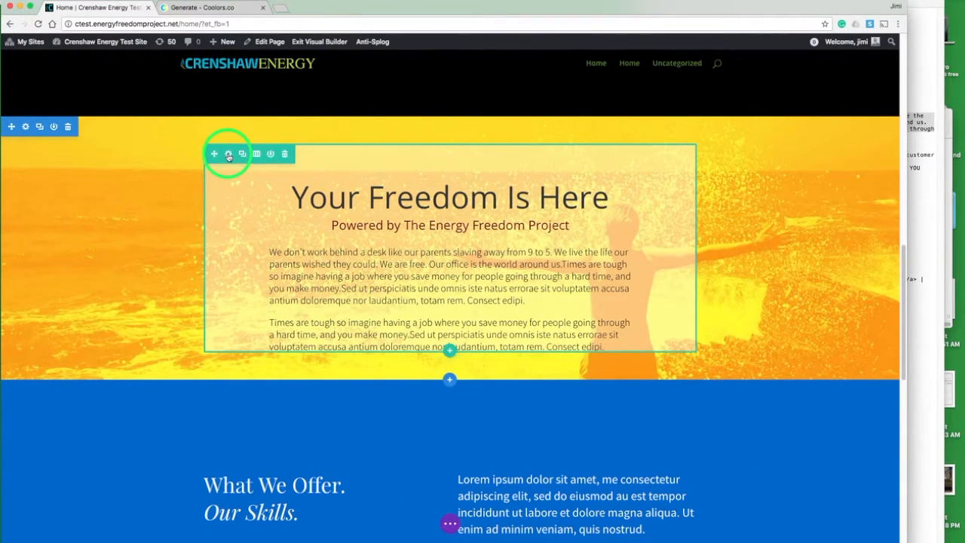
Step: Set the hero row's bottom custom padding to 74px and save the row settings
click(228, 158)
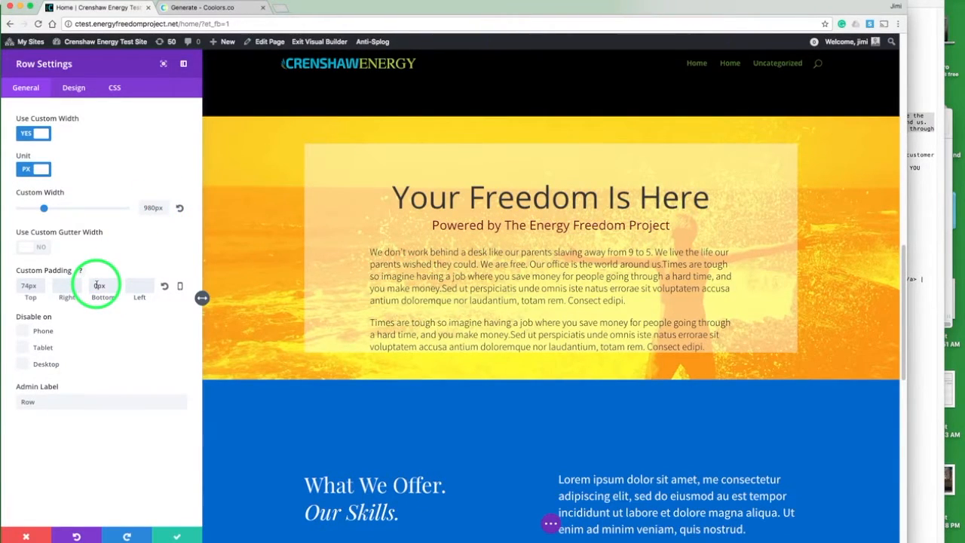
key(BackSpace)
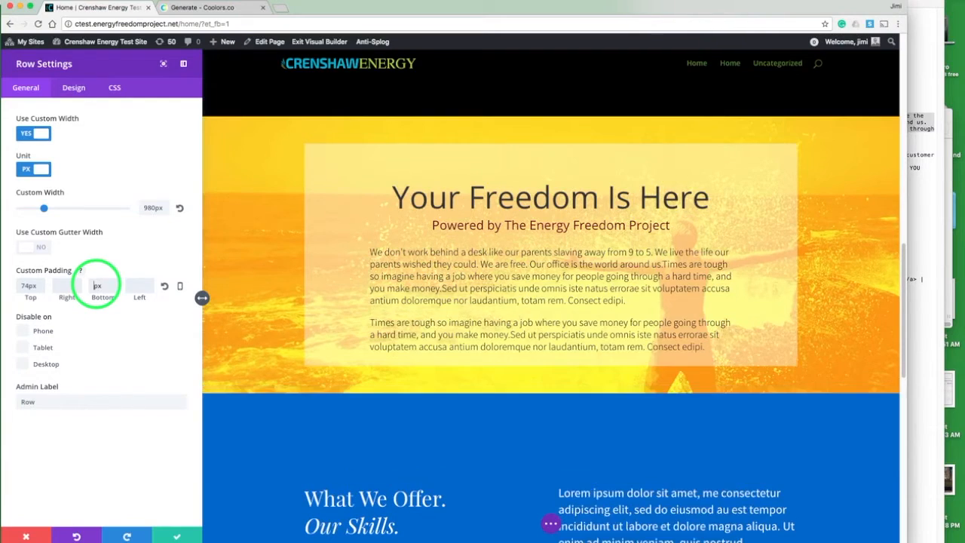
text(74)
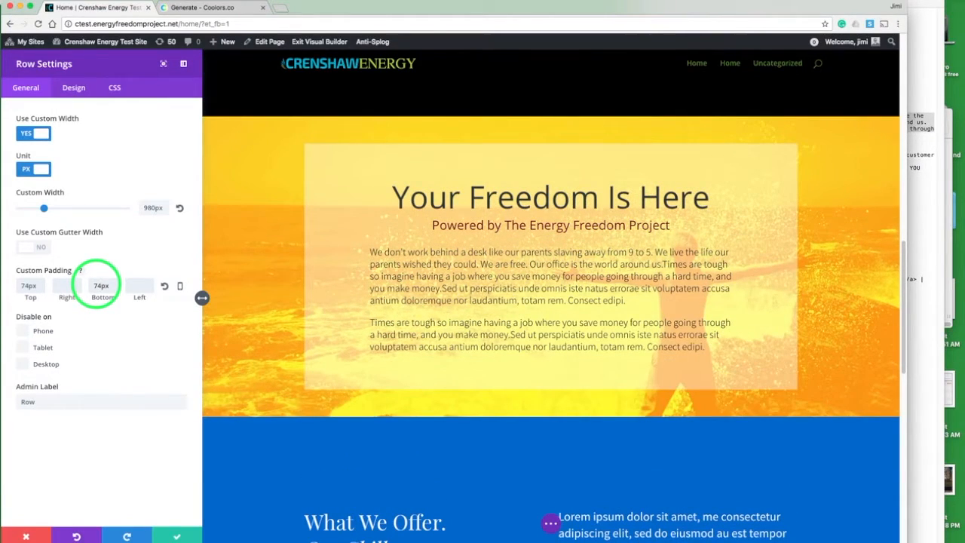
click(174, 535)
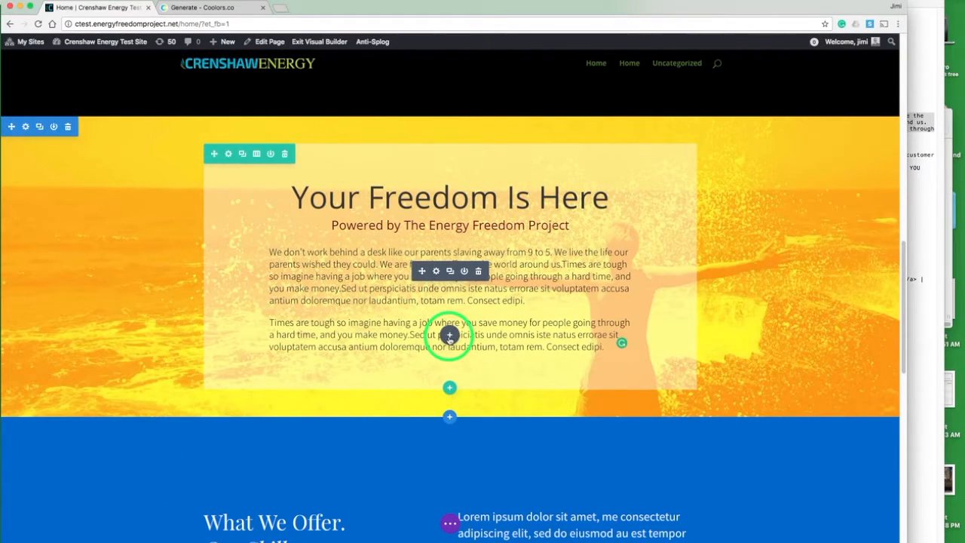
Step: Insert a Button module below the text in the hero row
click(449, 336)
click(453, 209)
text(butt)
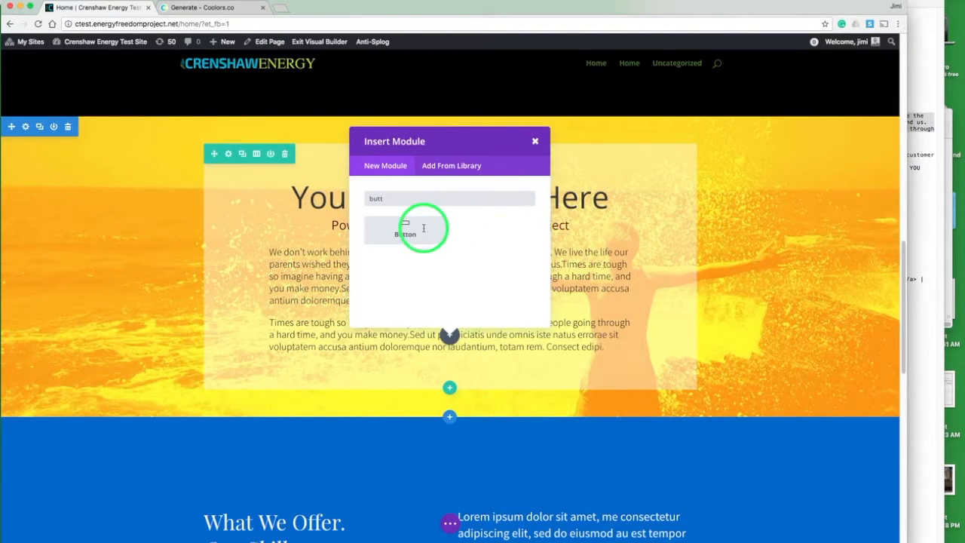
click(423, 228)
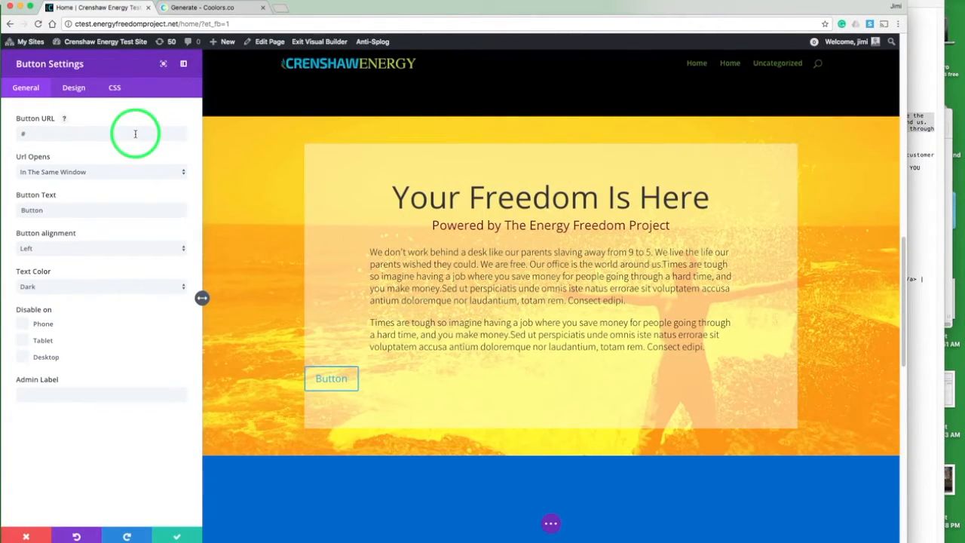
Step: Set the button text to 'Ready To Start?' and its alignment to Center
double_click(105, 209)
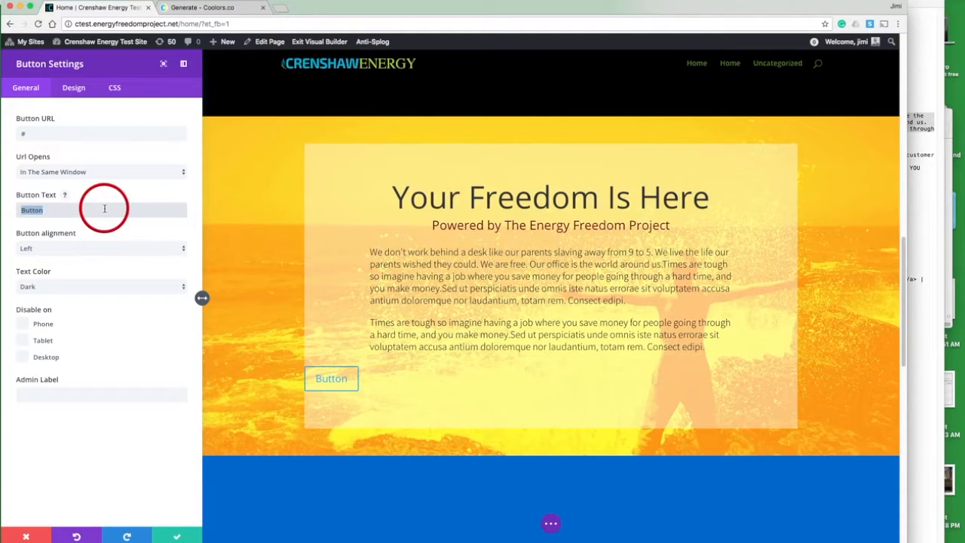
text(R)
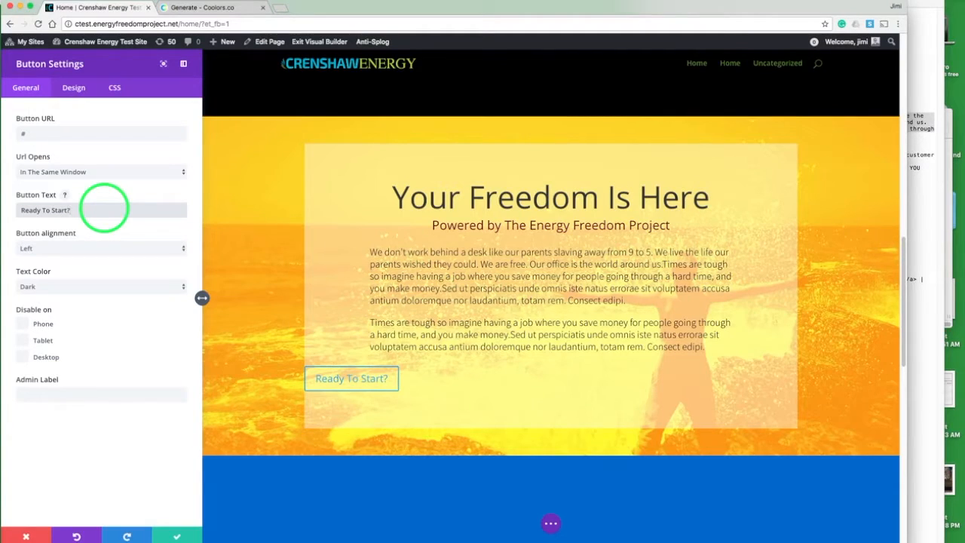
click(80, 248)
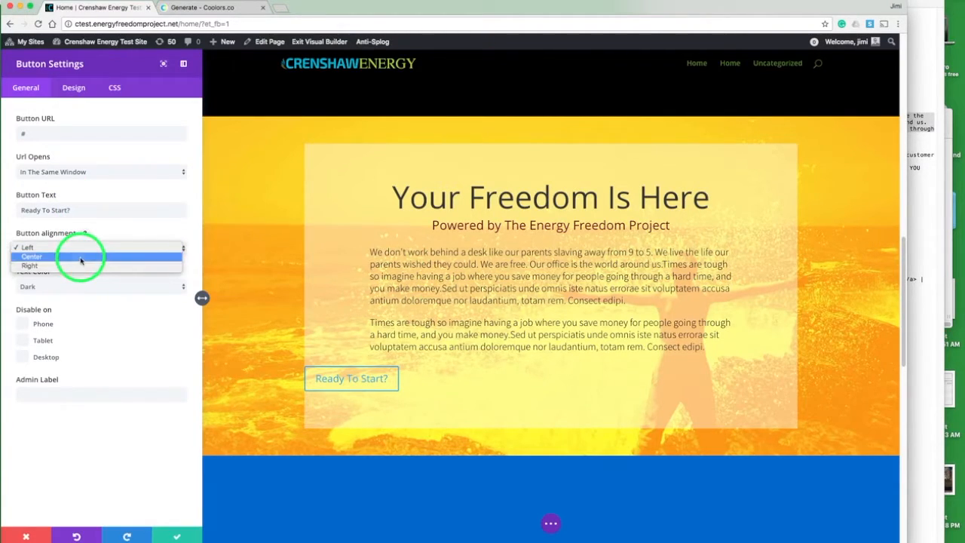
click(81, 259)
Step: Change the button's Text Color option and turn on custom styles for the button
click(81, 286)
click(81, 294)
click(74, 90)
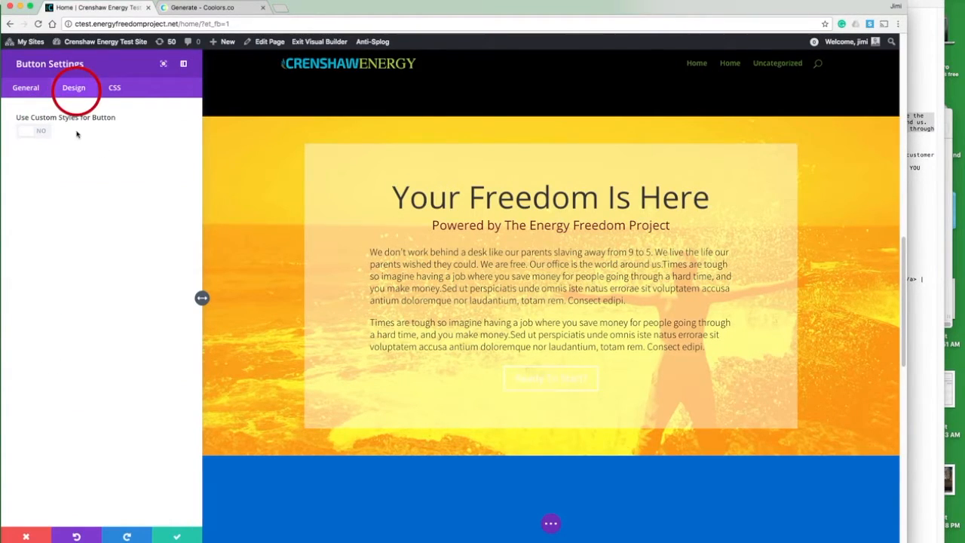
click(47, 134)
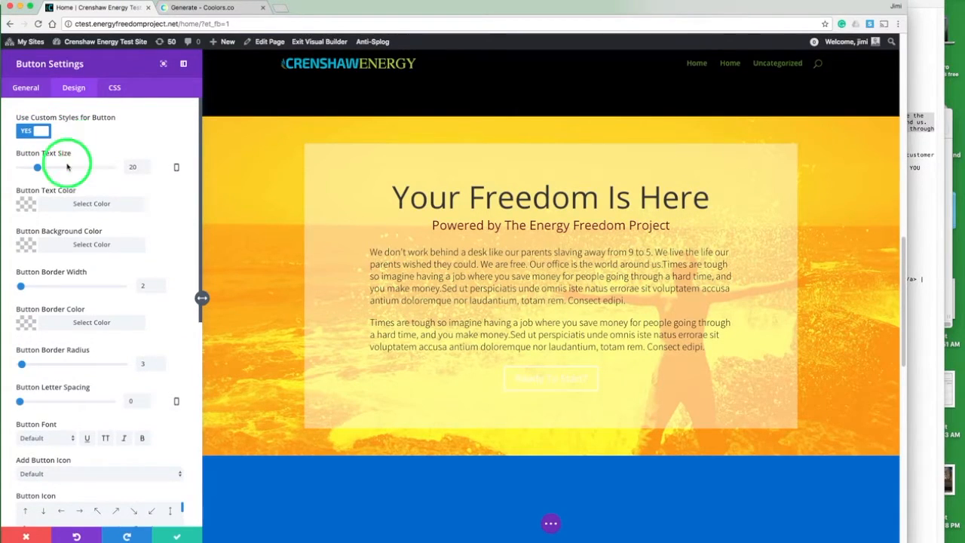
Step: Set the button background color to the dark red swatch #69140e
click(25, 244)
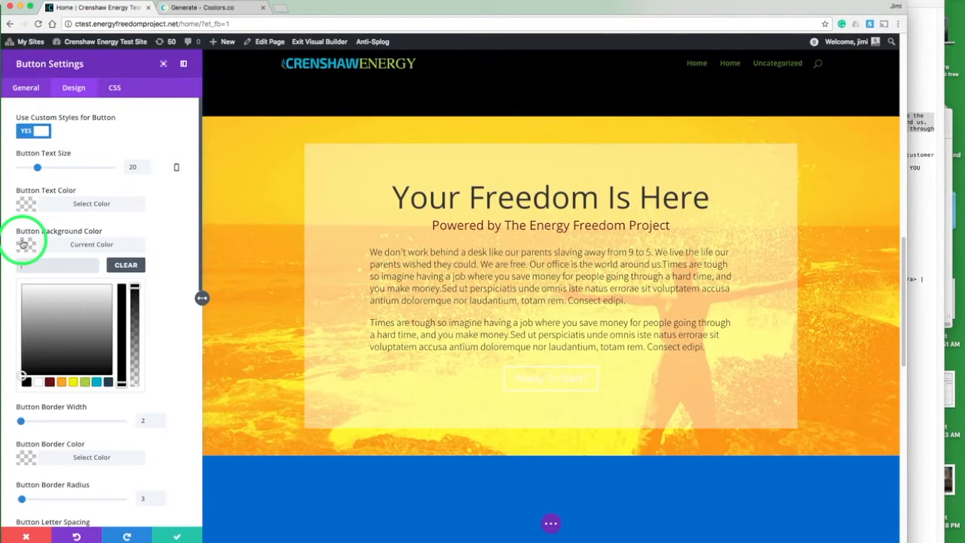
click(50, 383)
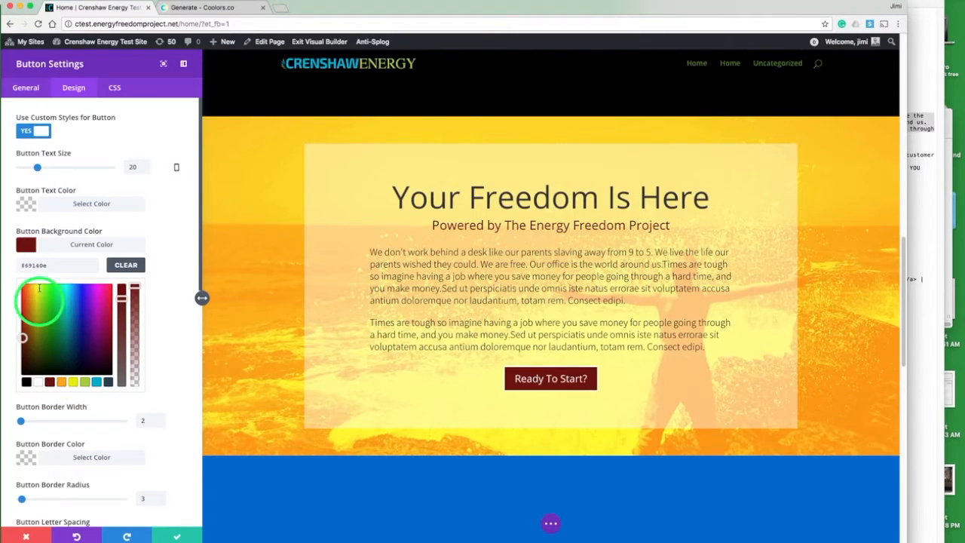
click(27, 246)
Step: Set the button border width to 0px
click(143, 286)
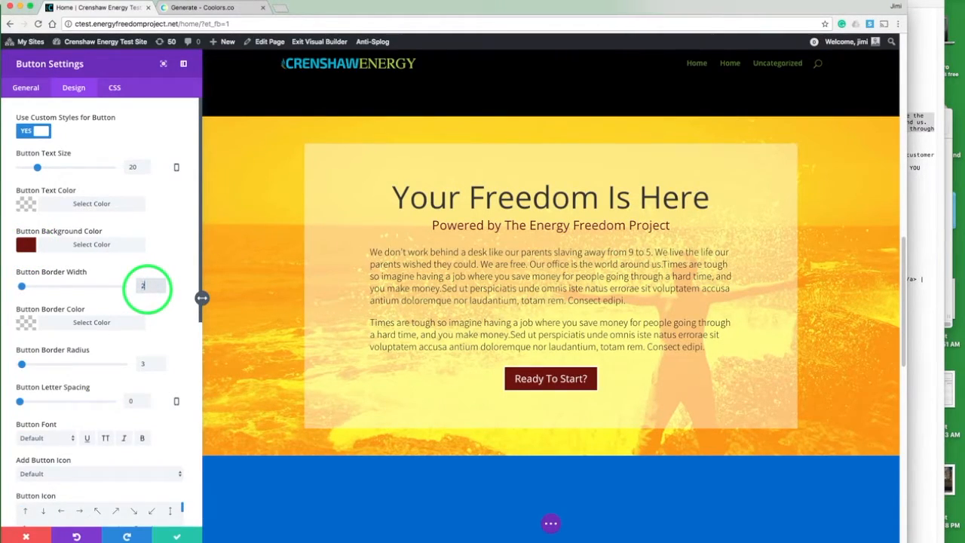
click(119, 263)
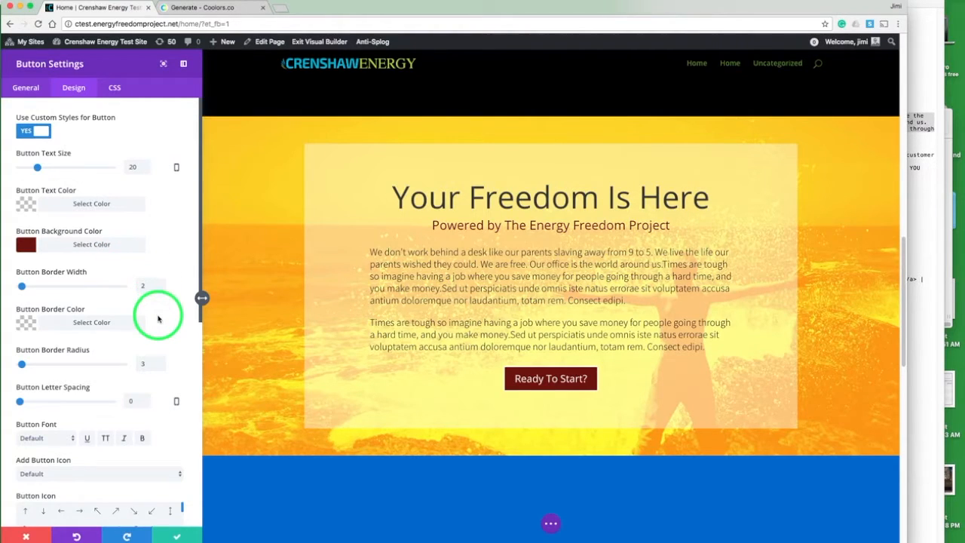
click(150, 288)
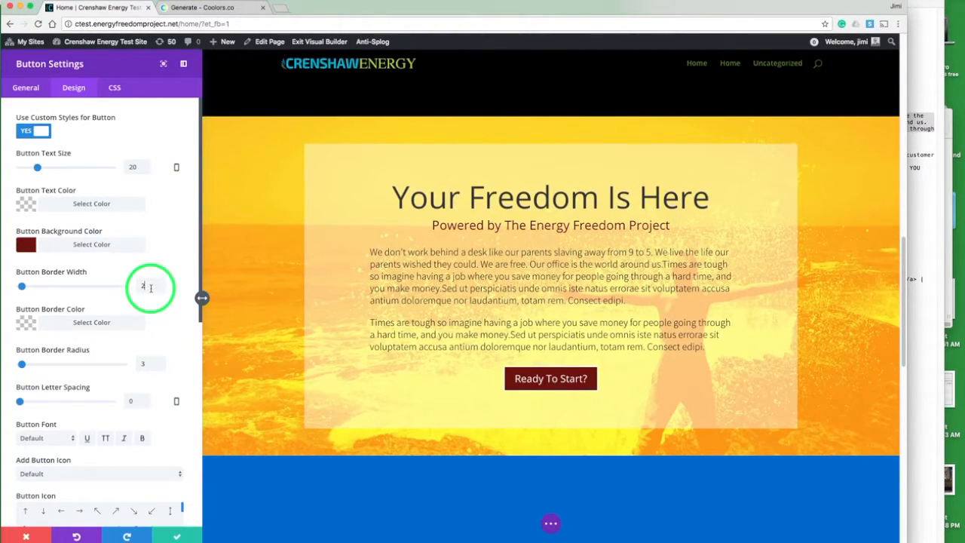
click(129, 253)
Step: Set the button border radius to 8px and its text size to 26px, and save the button settings
scroll(155, 248, down, 2)
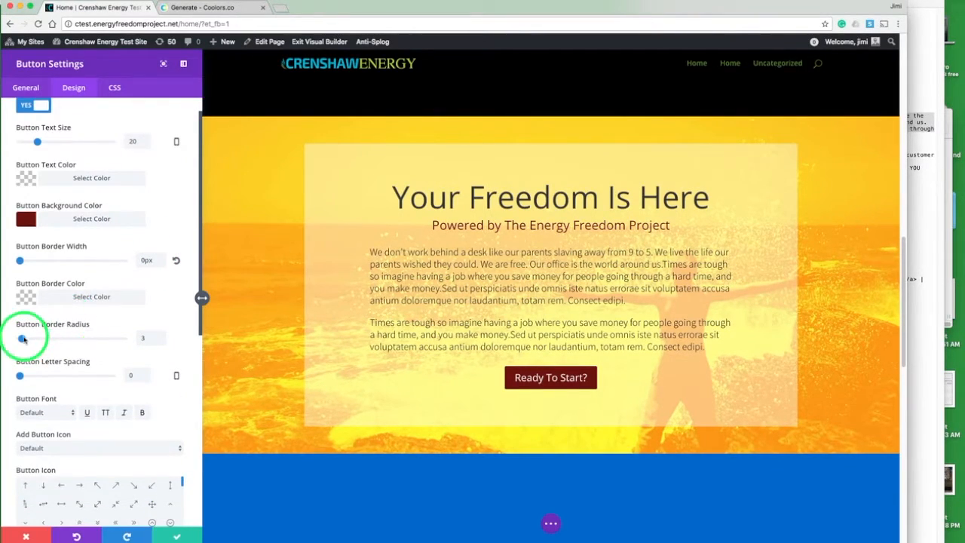
drag(22, 338, 28, 338)
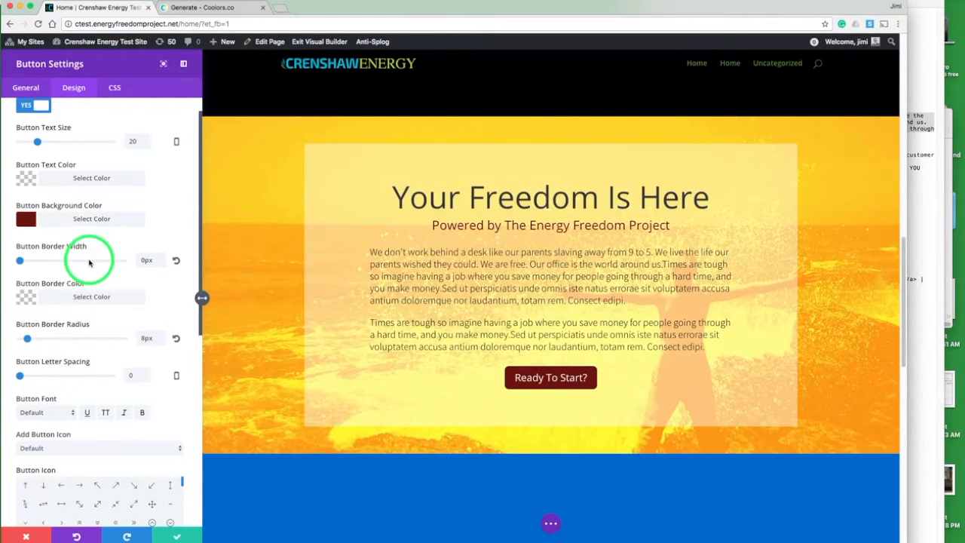
drag(39, 142, 44, 143)
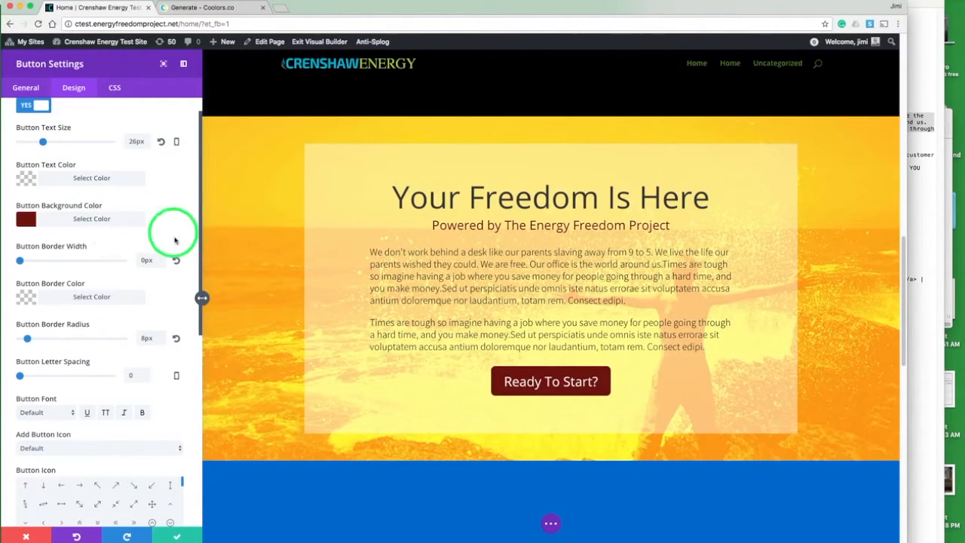
scroll(178, 241, down, 5)
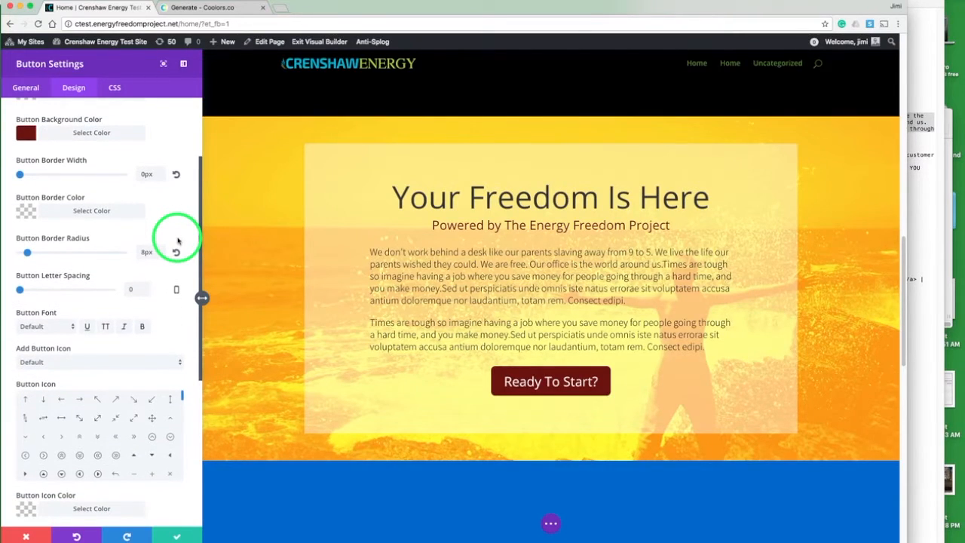
scroll(177, 241, down, 6)
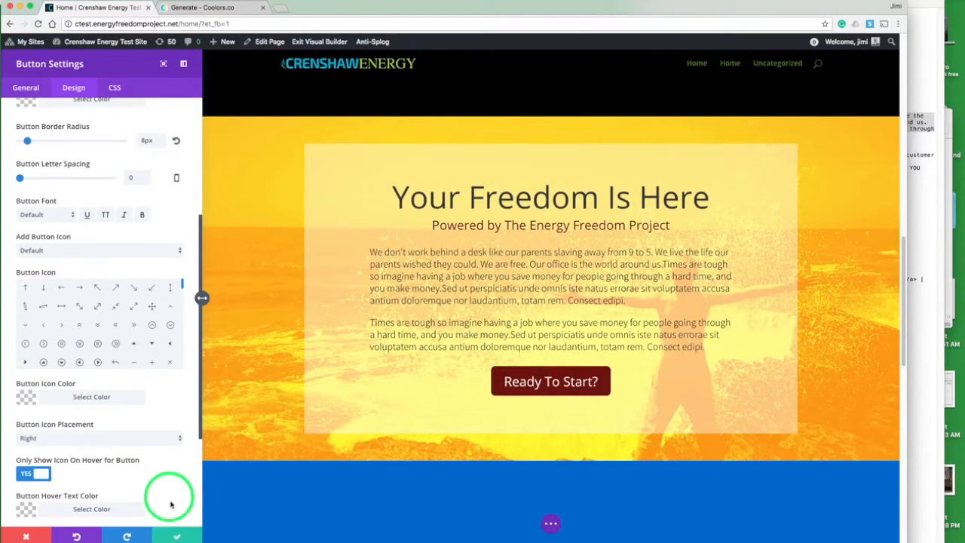
click(175, 534)
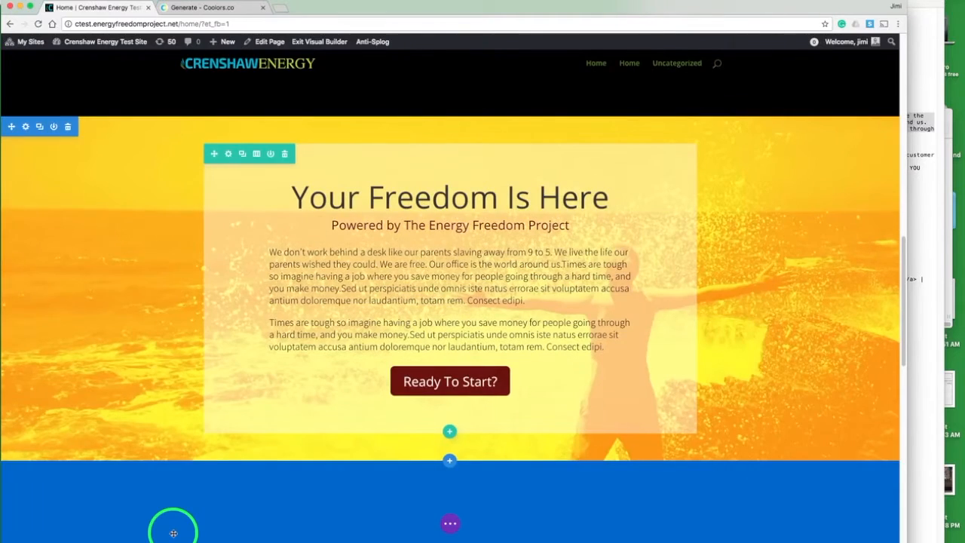
Step: Open crenshawenergy.com in a new tab and scroll through its home page for comparison
key(ctrl+t)
text(crenshawenergy.com)
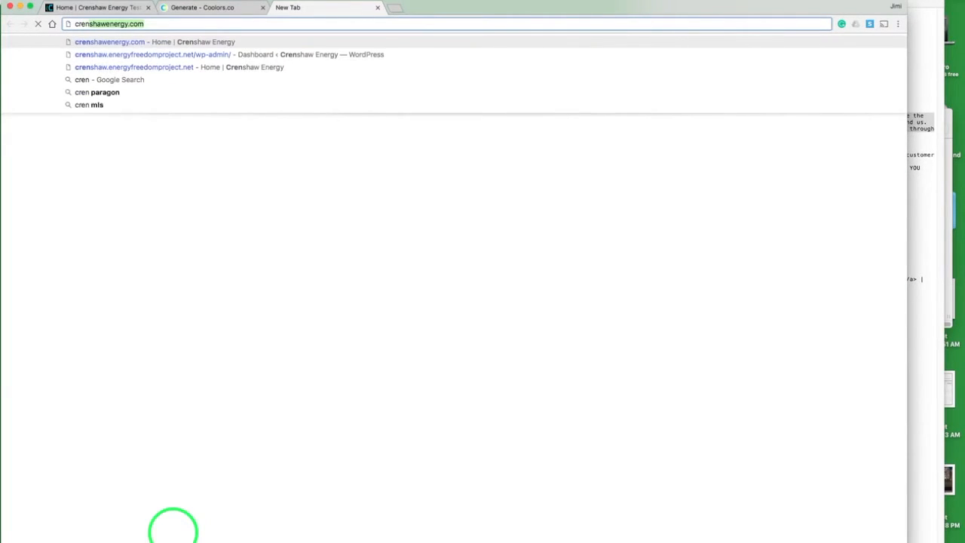
key(Return)
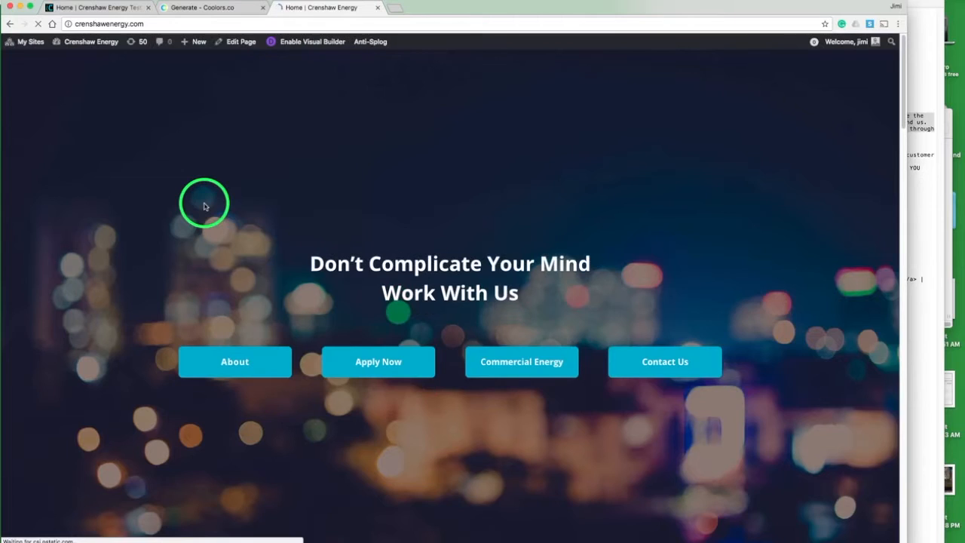
scroll(204, 206, down, 5)
scroll(203, 206, down, 4)
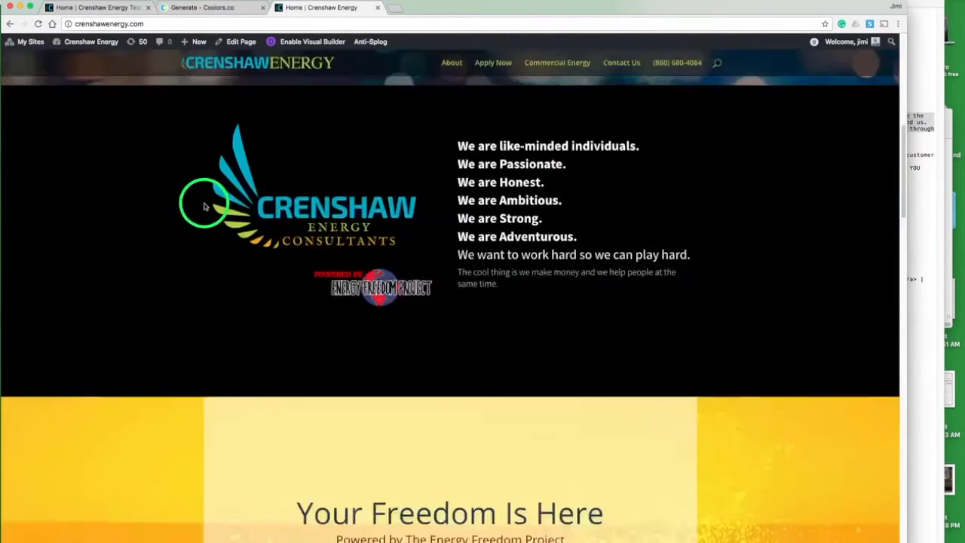
scroll(203, 206, down, 6)
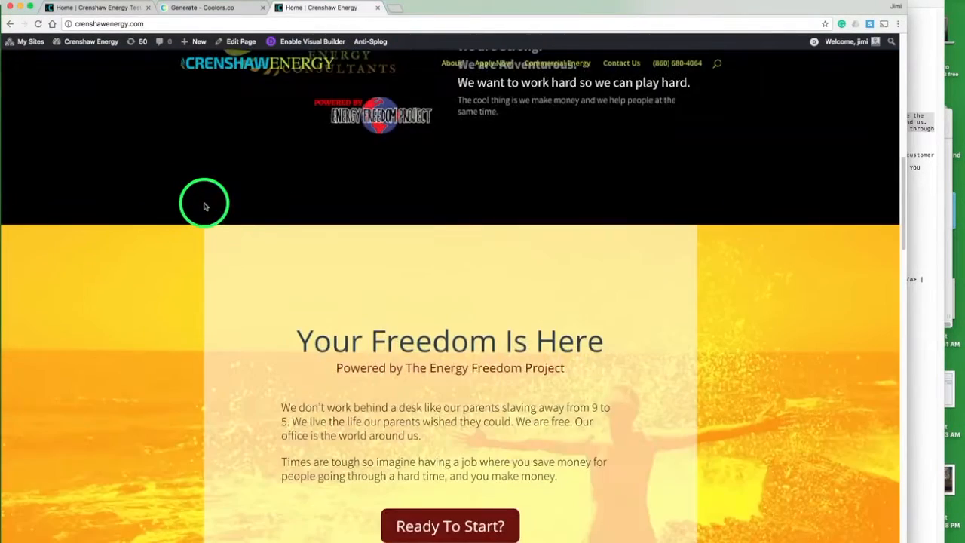
scroll(203, 205, down, 1)
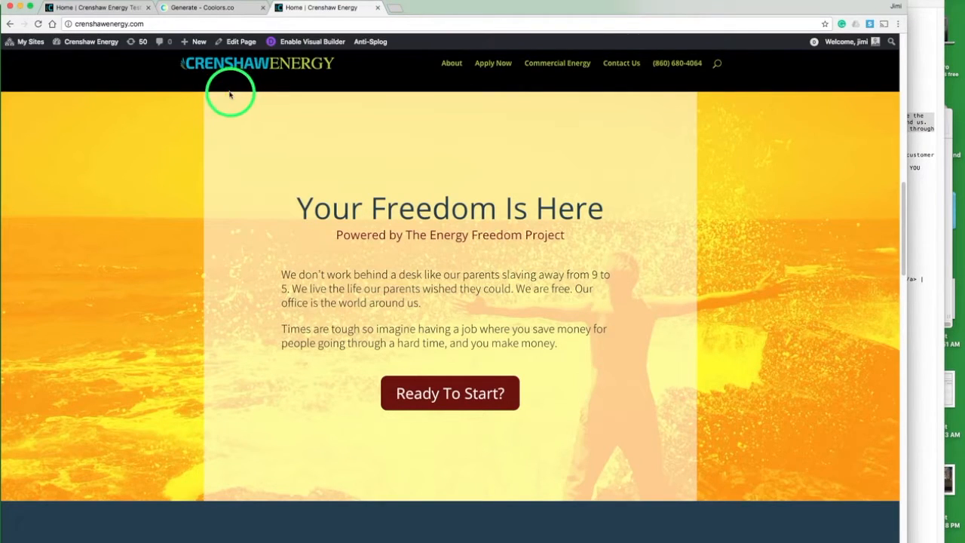
Step: Return to the test site and open the hero section's settings to review its background and padding options
click(99, 7)
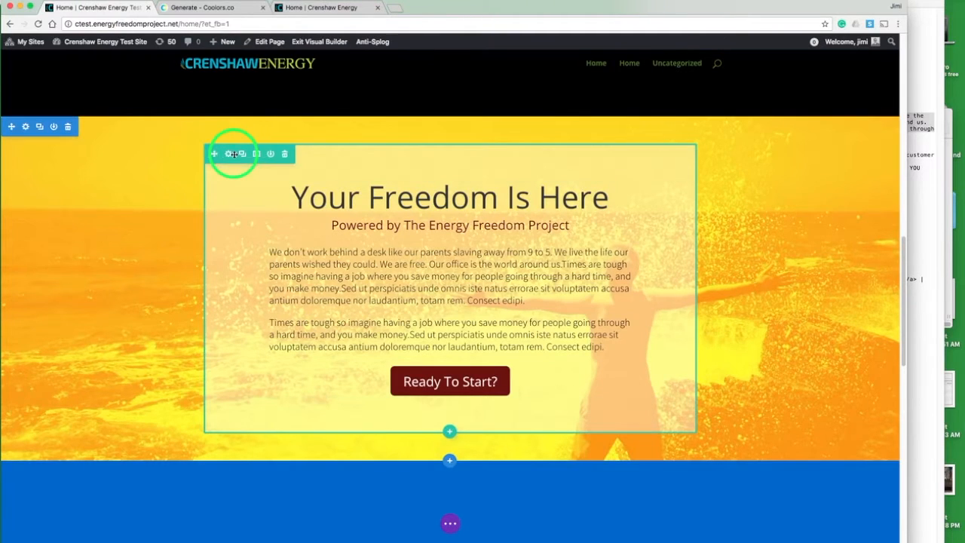
click(25, 127)
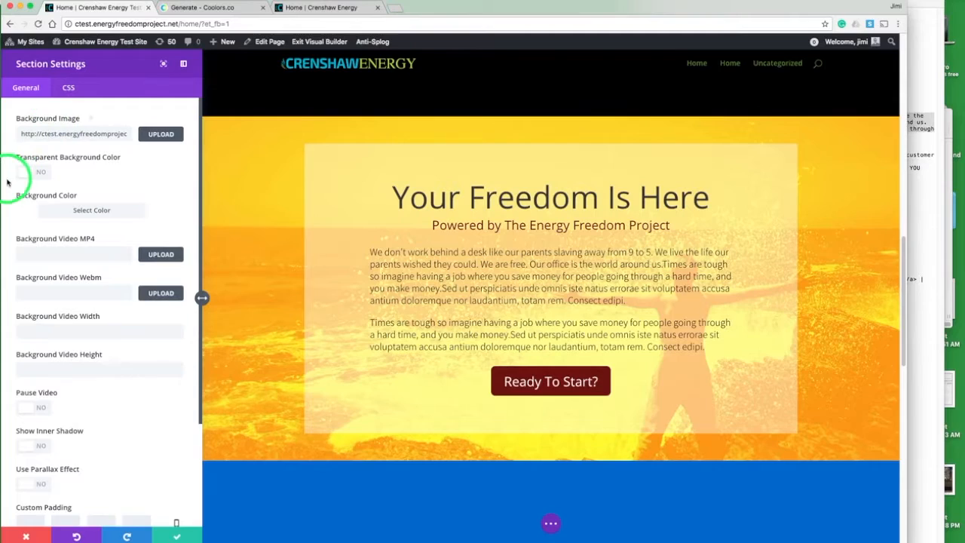
scroll(9, 183, down, 5)
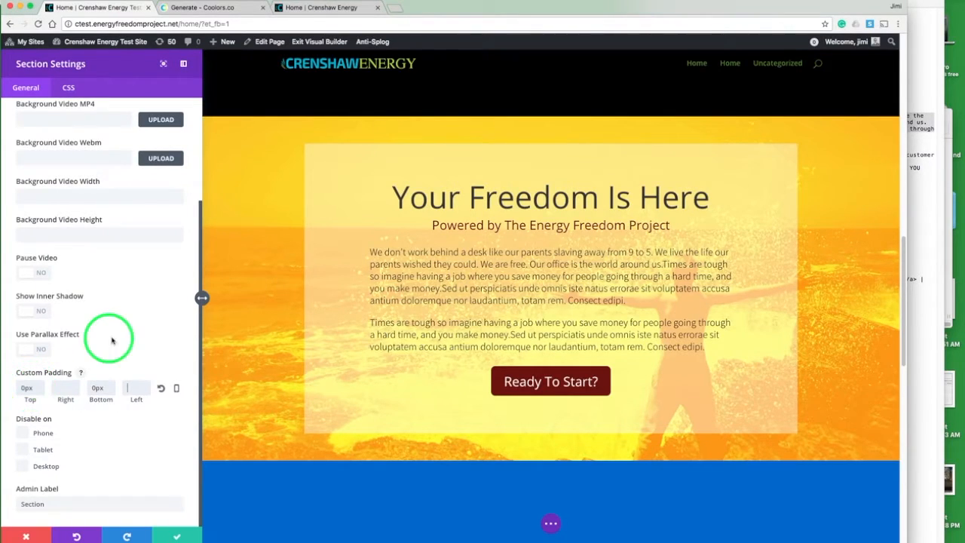
scroll(121, 335, up, 5)
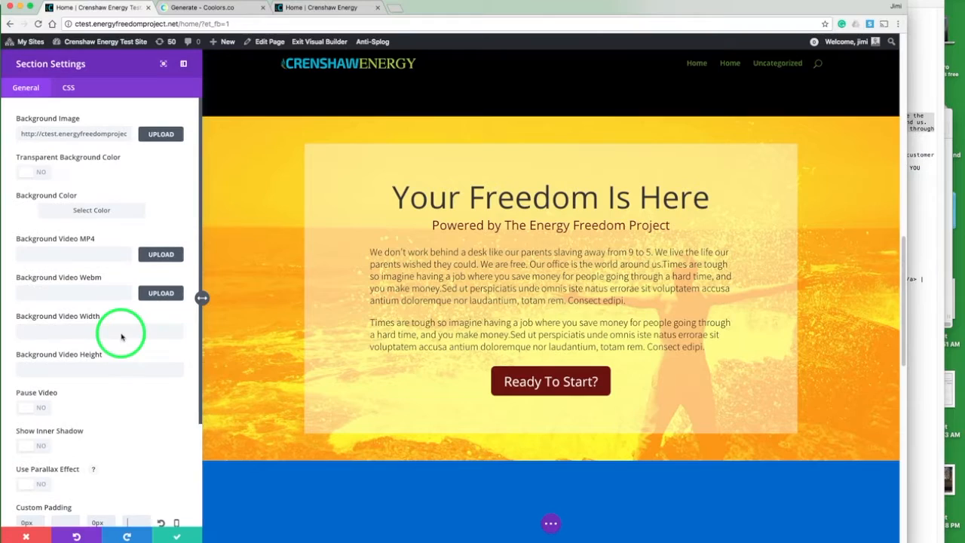
click(177, 526)
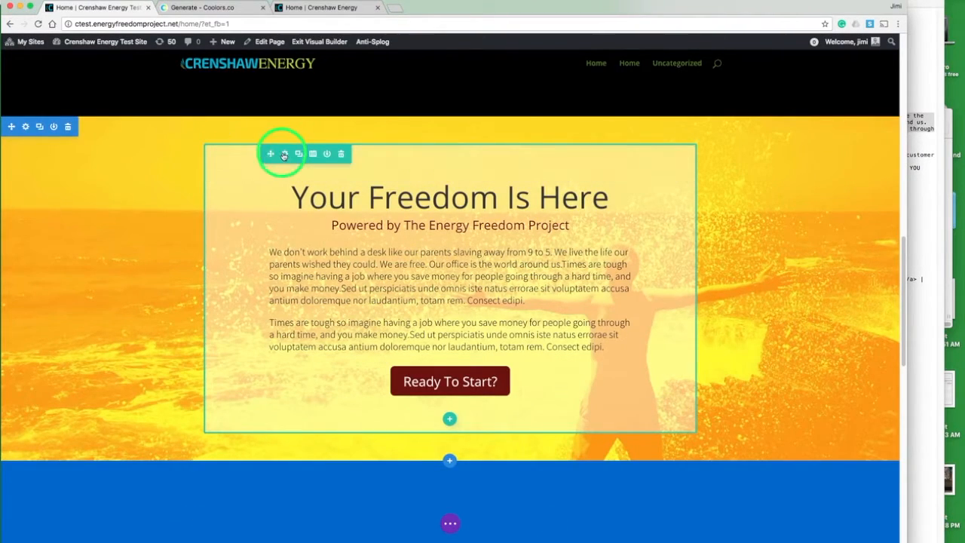
Step: Set the hero row's custom top and bottom padding to 120px and save the row settings
click(284, 154)
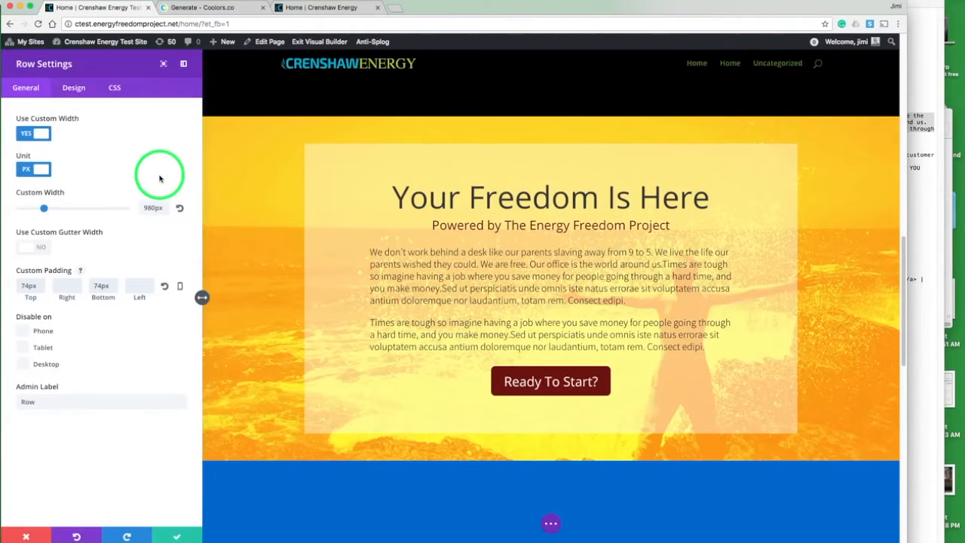
click(73, 88)
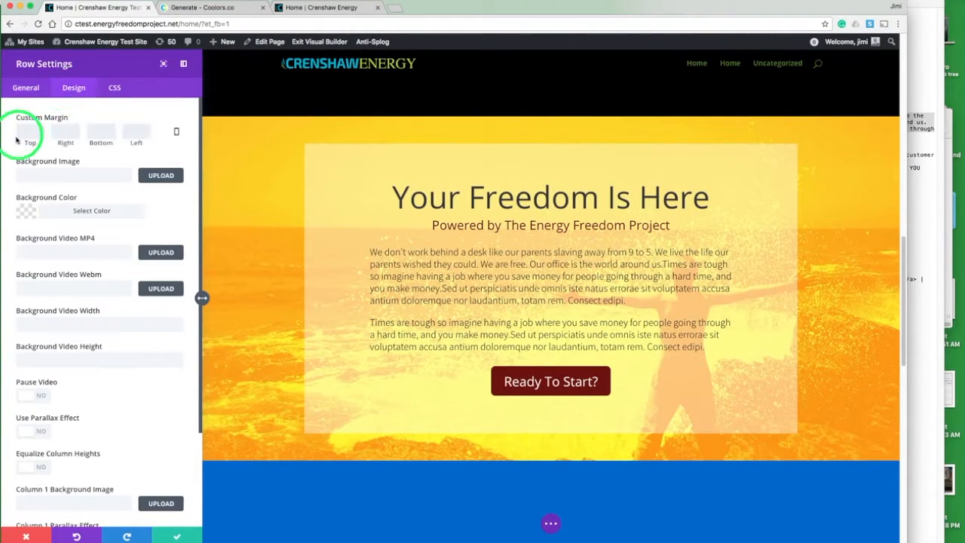
click(34, 125)
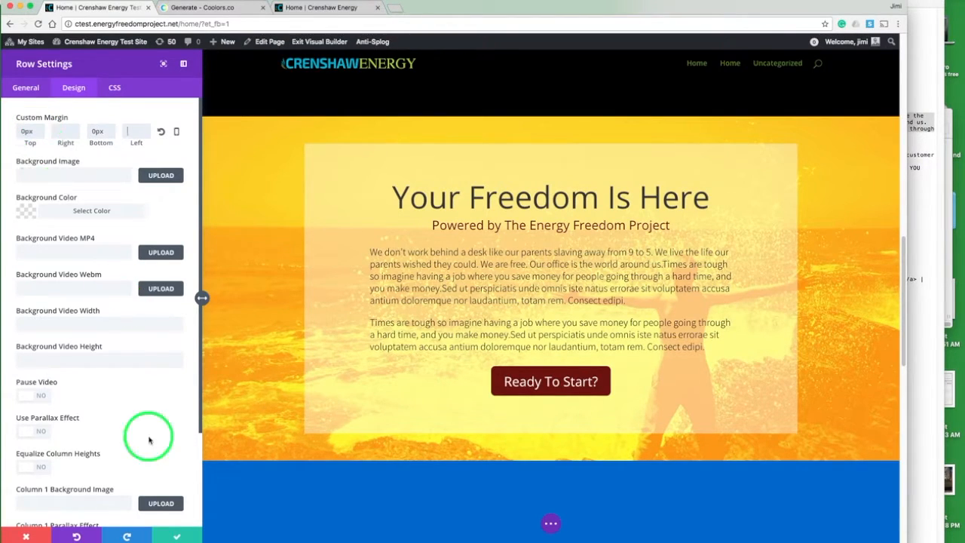
click(25, 88)
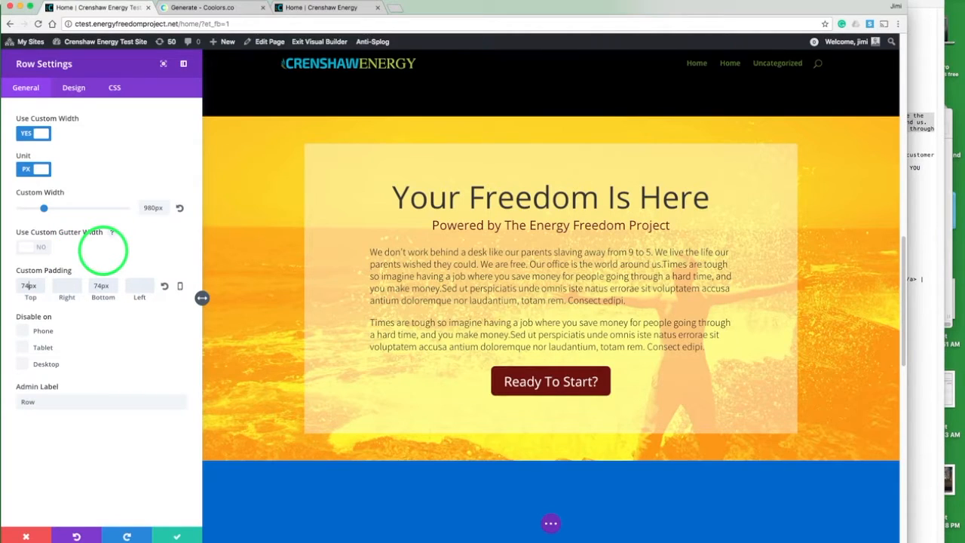
key(BackSpace)
key(BackSpace)
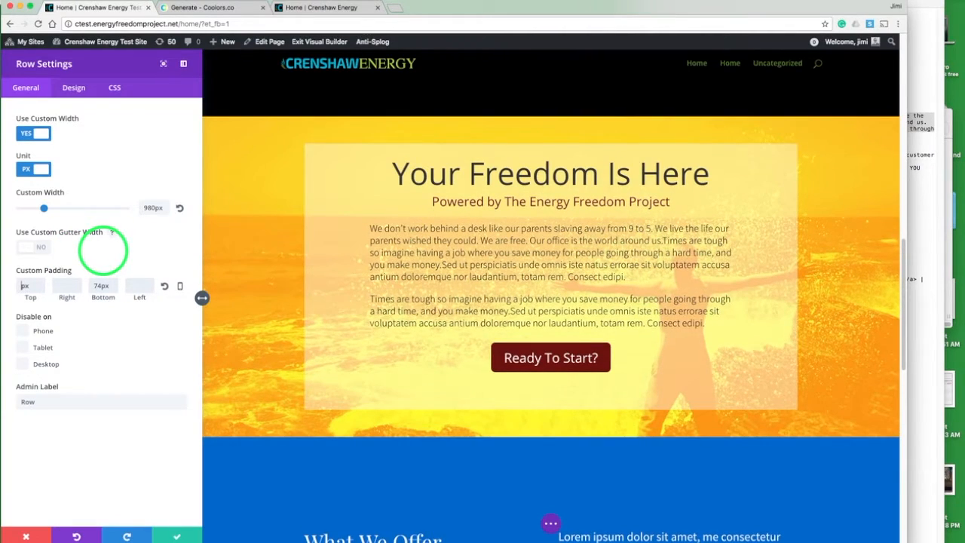
text(120)
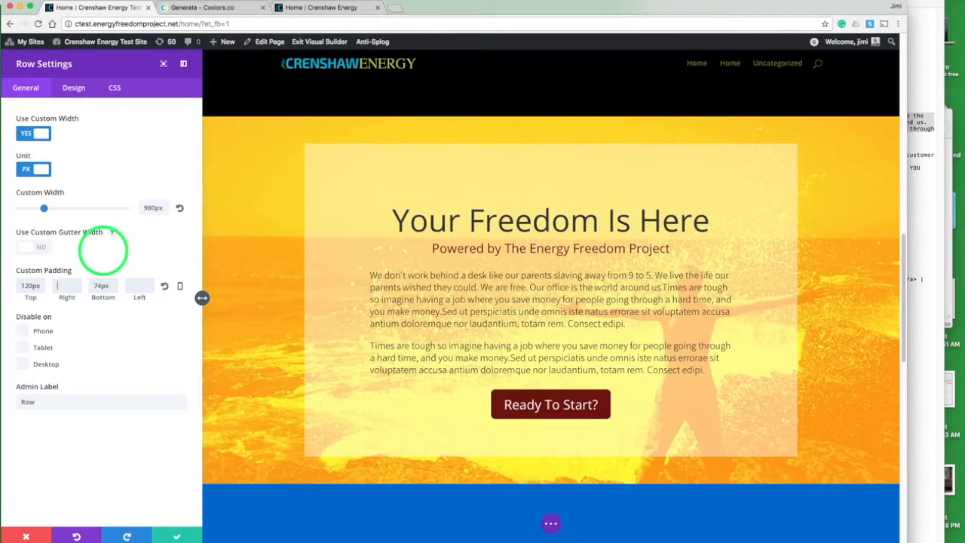
text(1)
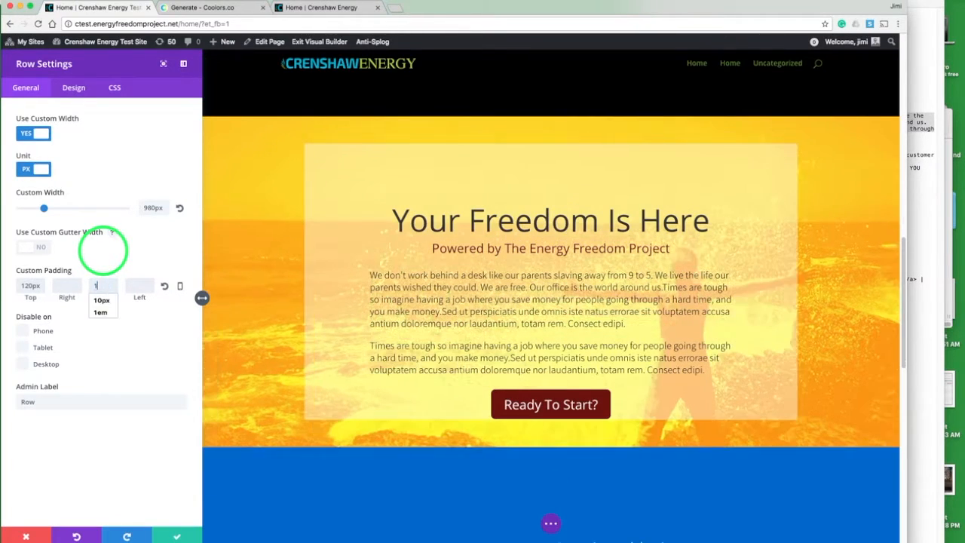
text(20)
key(Tab)
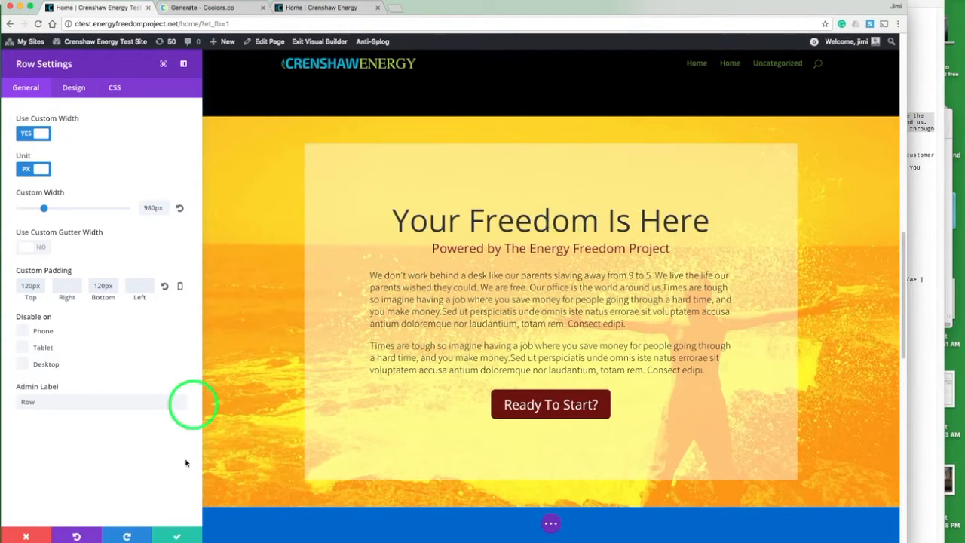
click(178, 532)
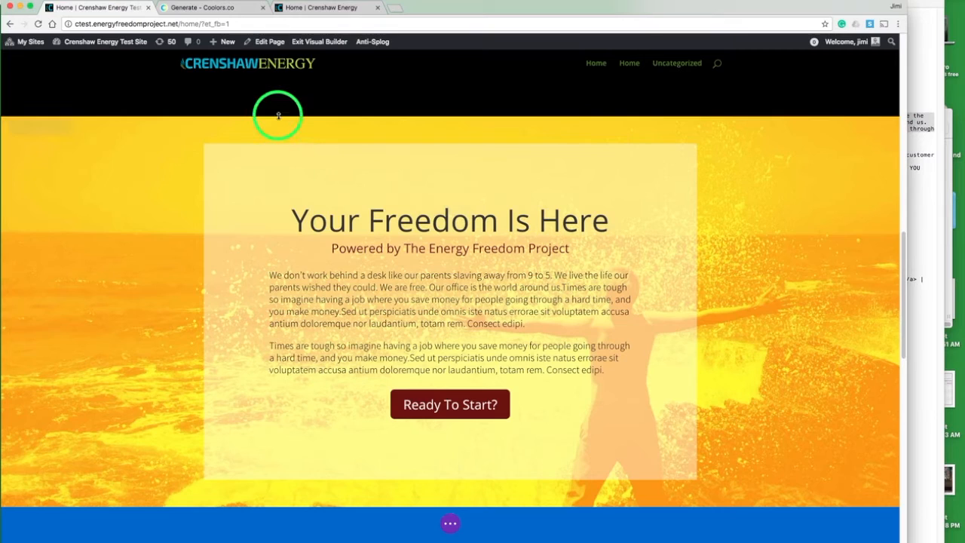
Step: Compare the hero and the section below it between the test site and crenshawenergy.com
click(318, 9)
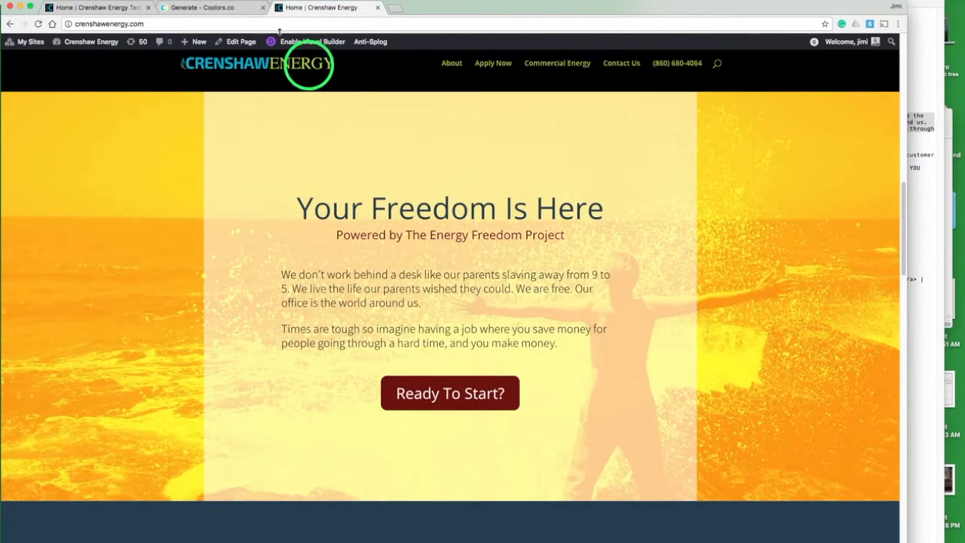
click(107, 9)
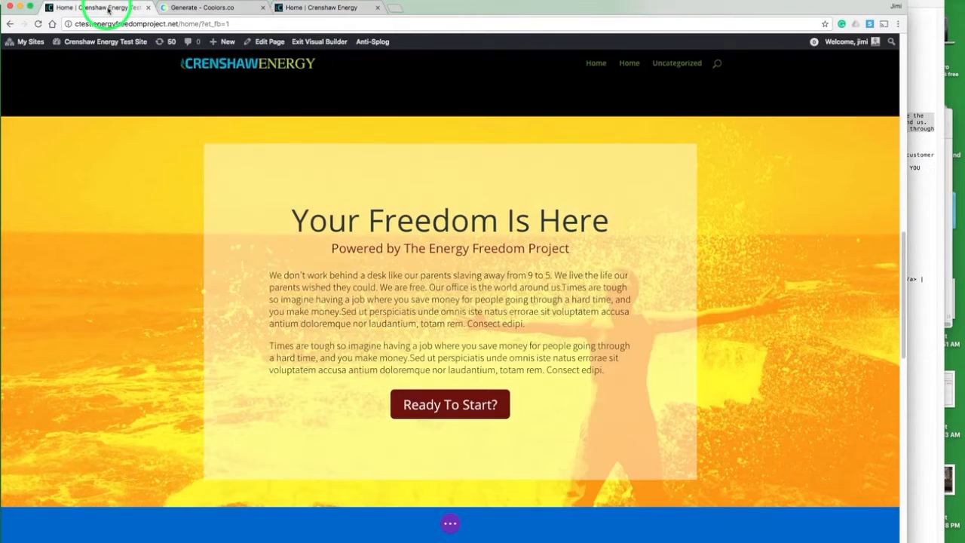
scroll(331, 232, down, 5)
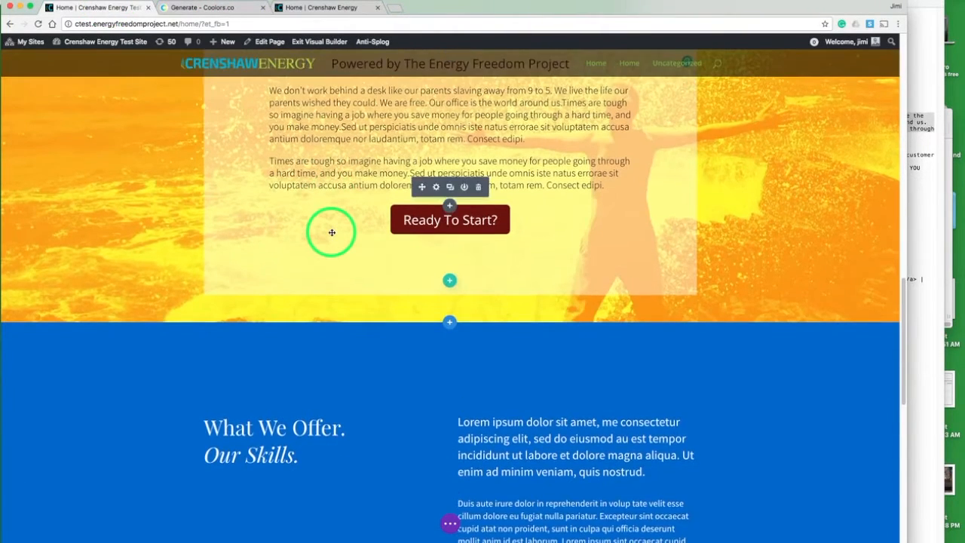
scroll(330, 232, down, 7)
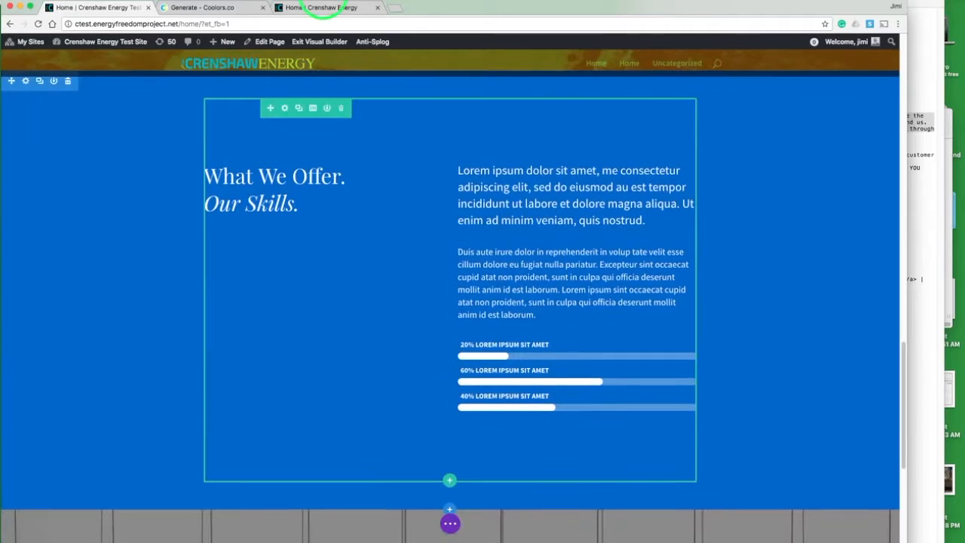
click(326, 9)
scroll(312, 257, down, 10)
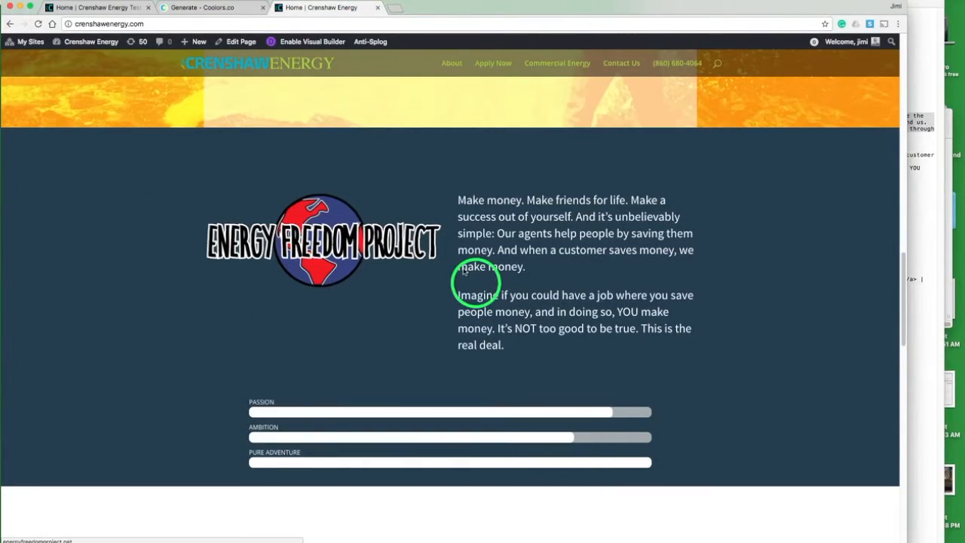
Step: Set the What We Offer section's background color to the dark blue swatch #233d4d and save
click(112, 9)
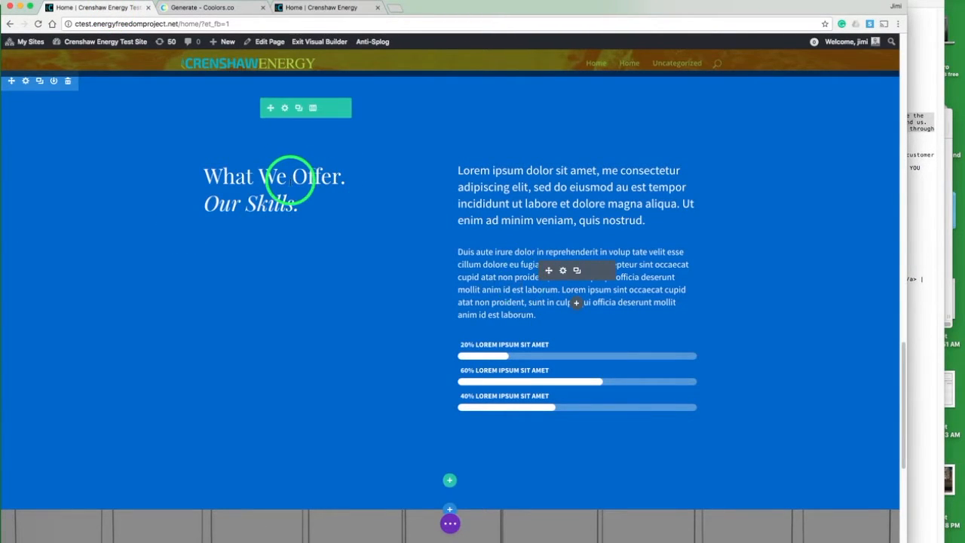
click(28, 84)
click(26, 210)
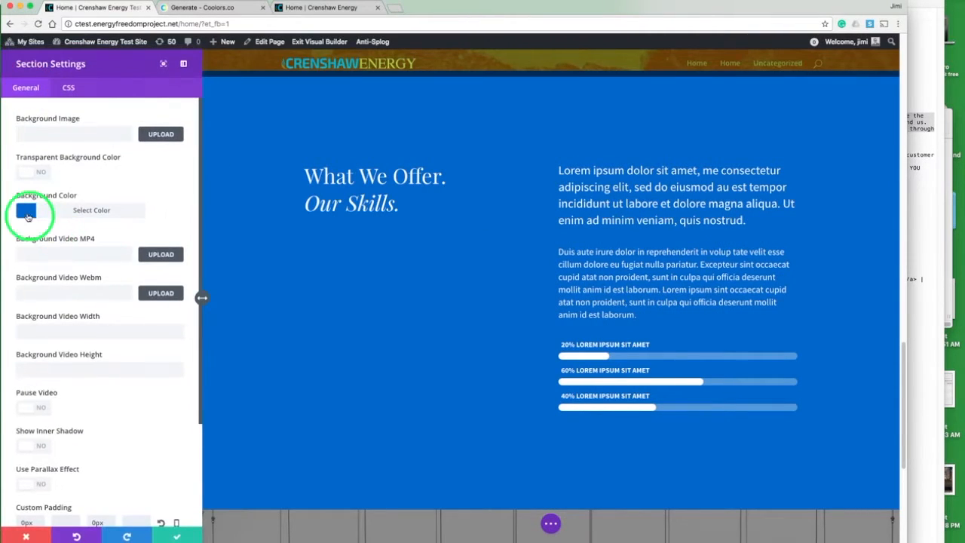
click(107, 349)
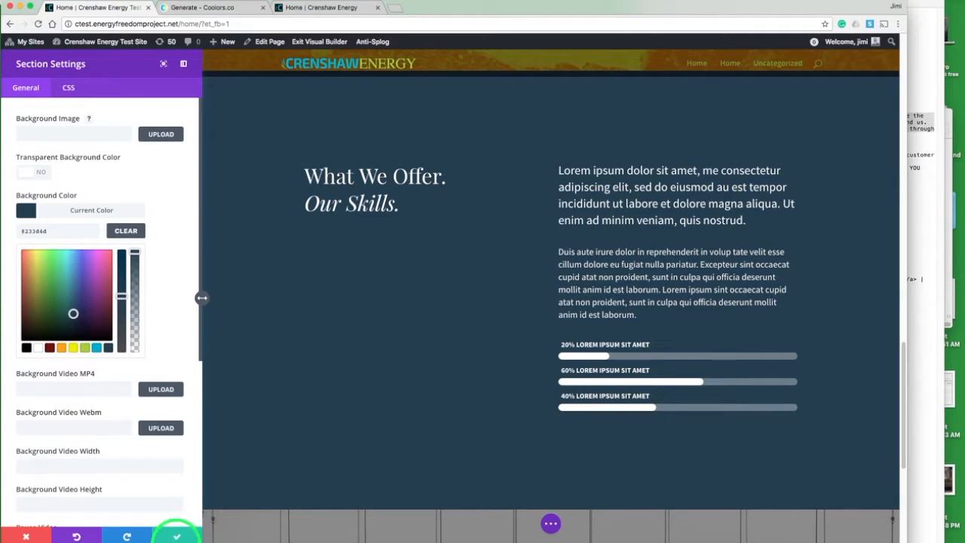
click(177, 535)
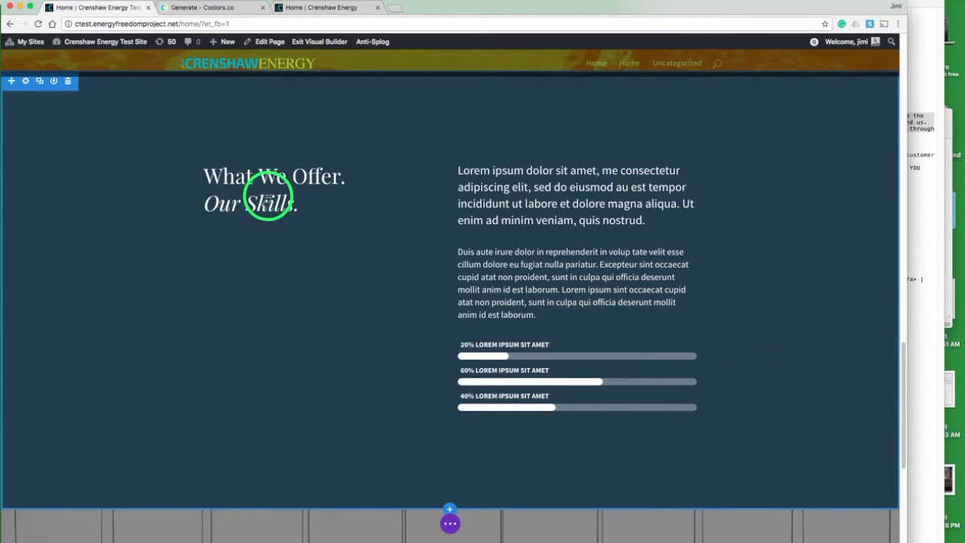
Step: Delete the "What We Offer. Our Skills." heading module from the left column
mouse_move(269, 189)
mouse_move(289, 173)
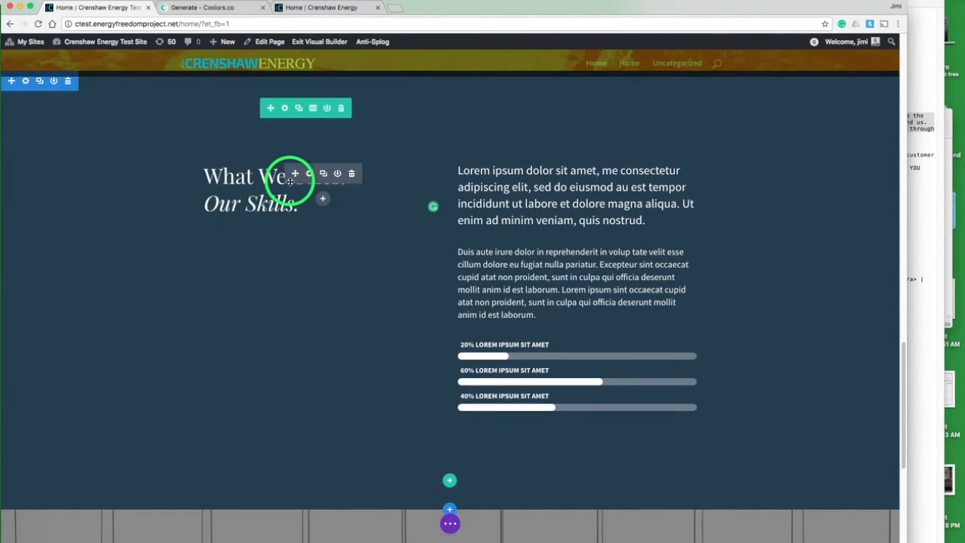
click(350, 173)
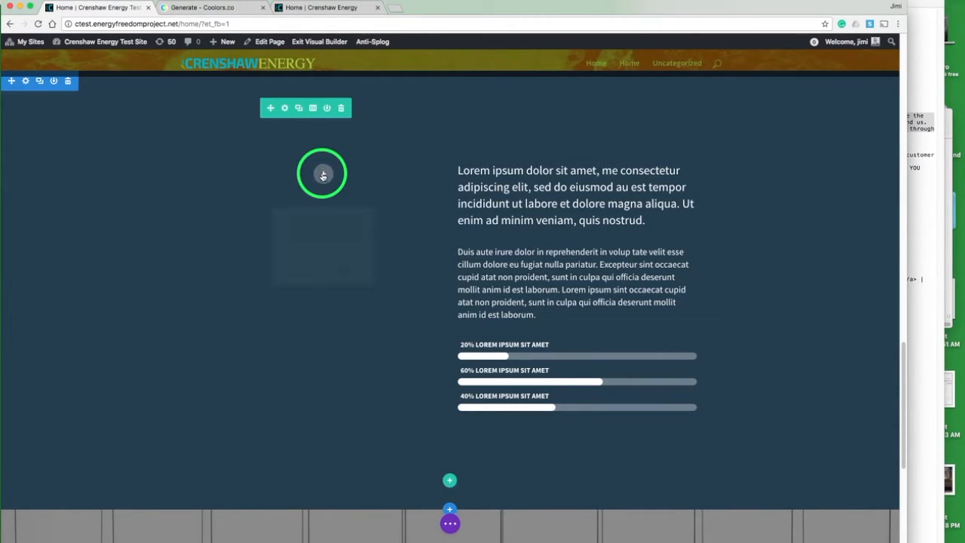
Step: Insert an Image module in the left column using the freedom-logo image from the media library and save it
click(323, 176)
text(ima)
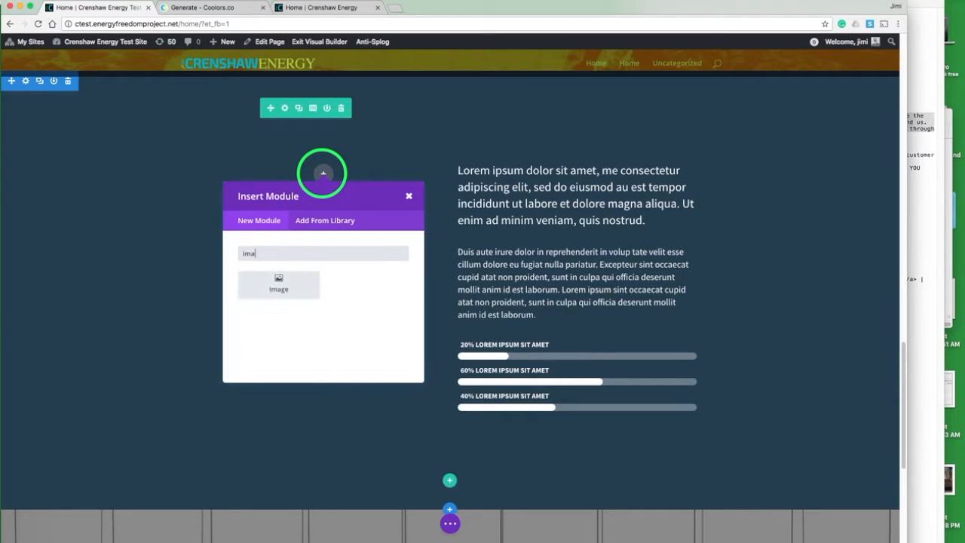
click(286, 283)
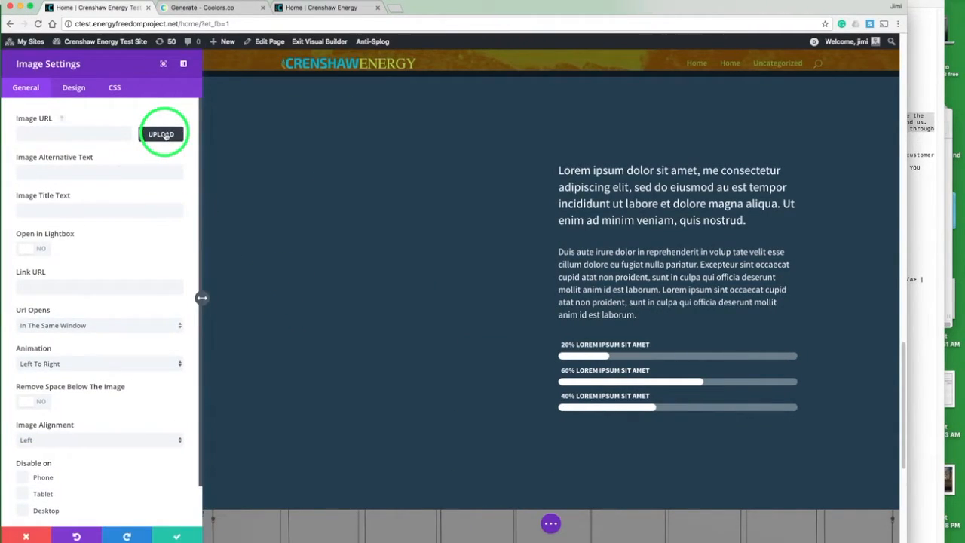
click(162, 135)
click(375, 237)
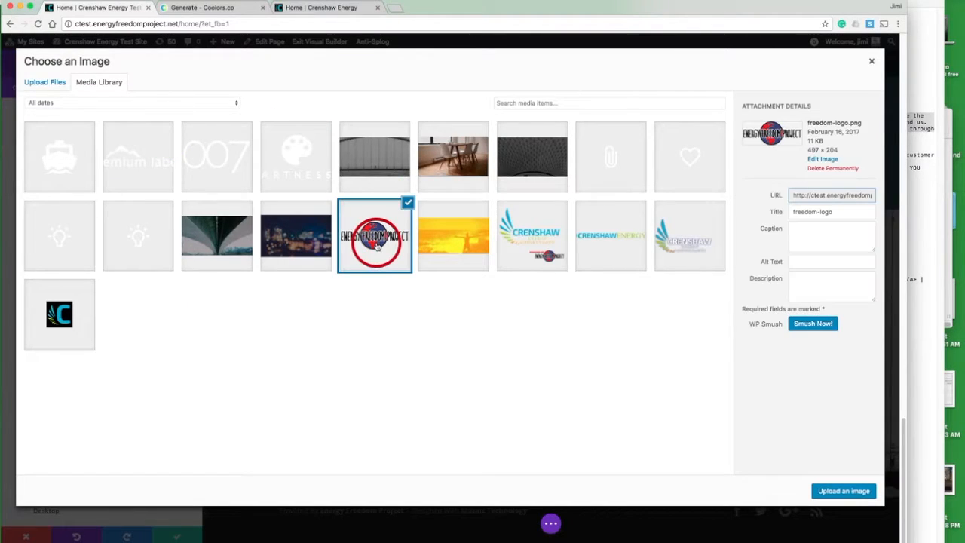
click(829, 491)
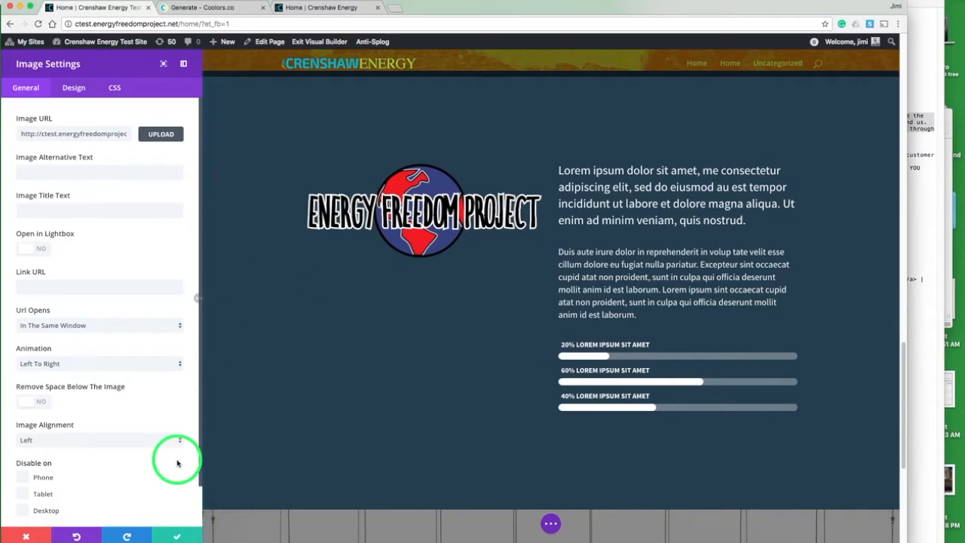
click(174, 534)
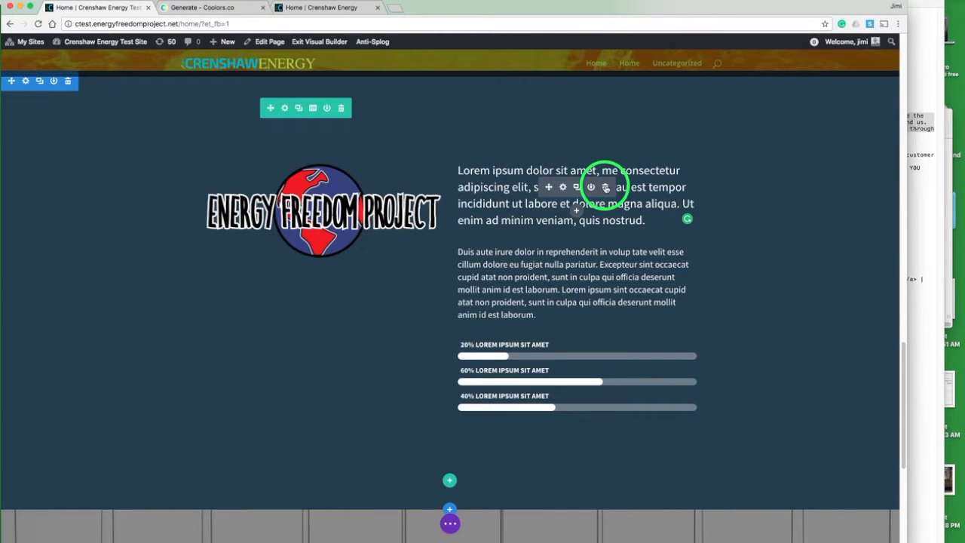
Step: Delete the right column's lead text module and open the remaining text module's settings
click(605, 187)
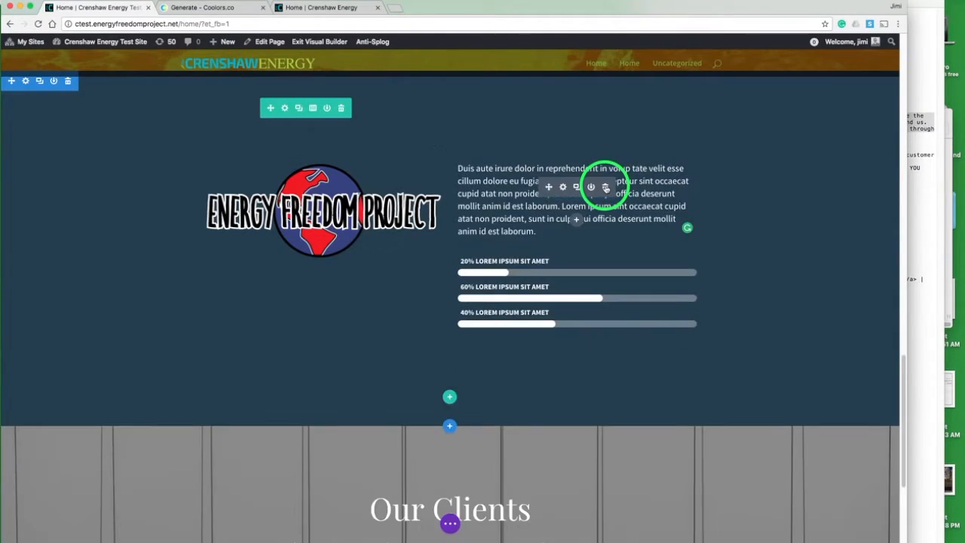
click(563, 187)
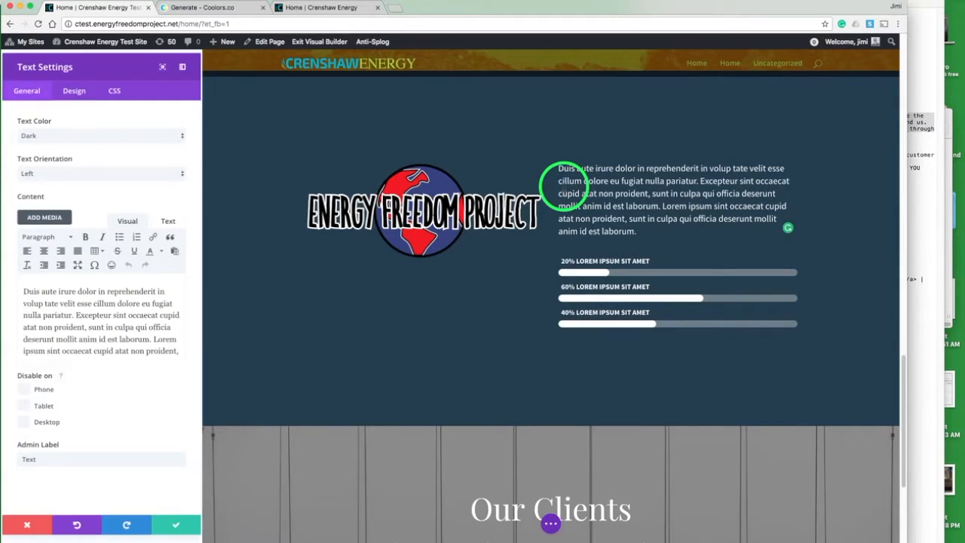
Step: Copy the two About paragraphs from the notes file and paste them into the text module's content
click(912, 148)
drag(756, 149, 866, 173)
key(super+c)
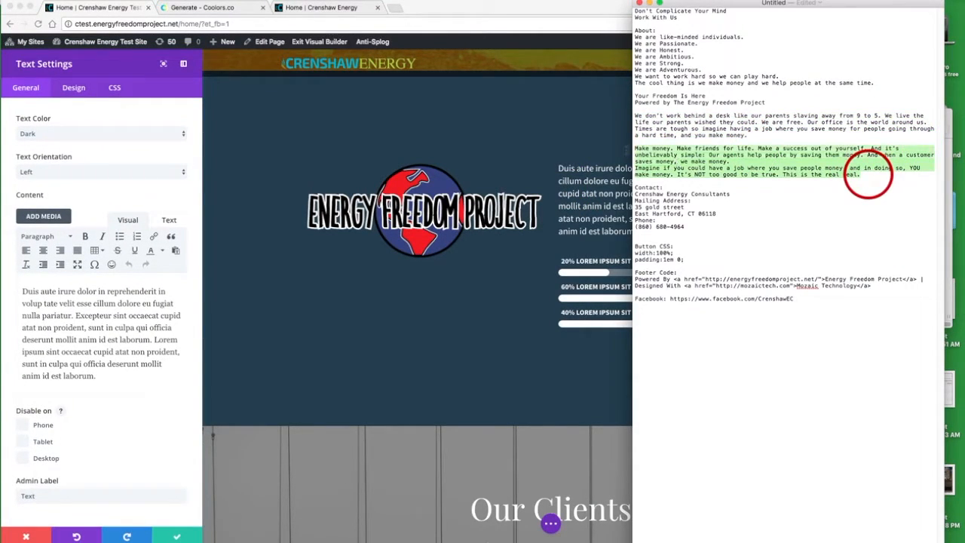
click(109, 278)
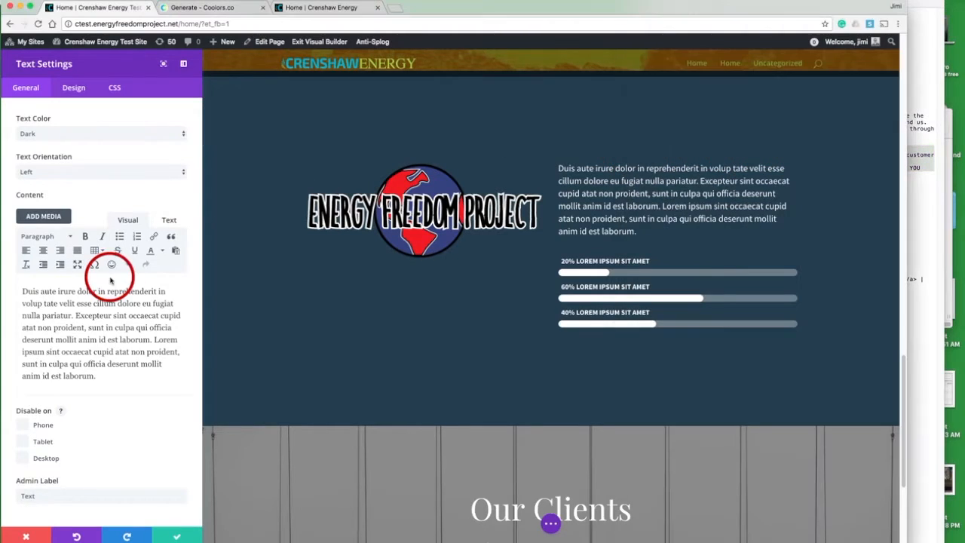
click(103, 303)
key(super+a)
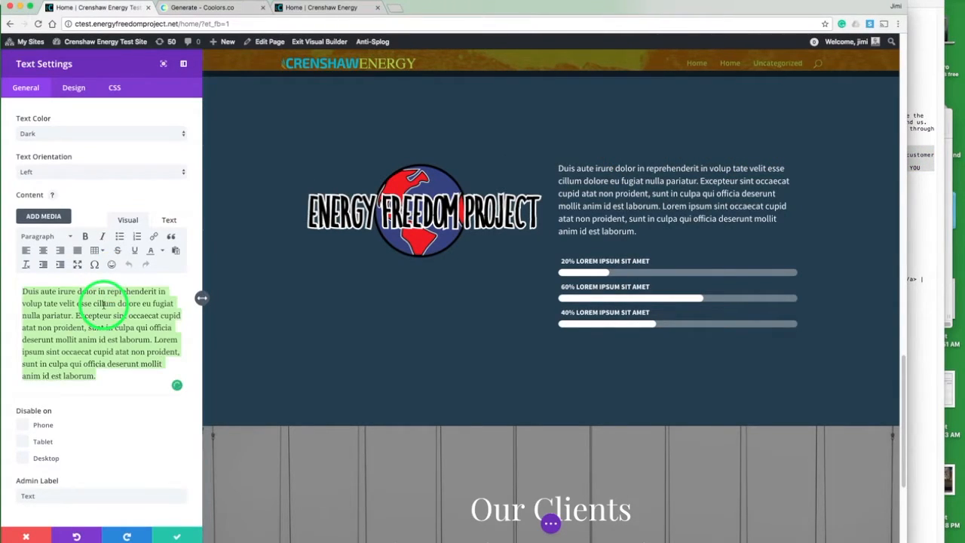
click(103, 303)
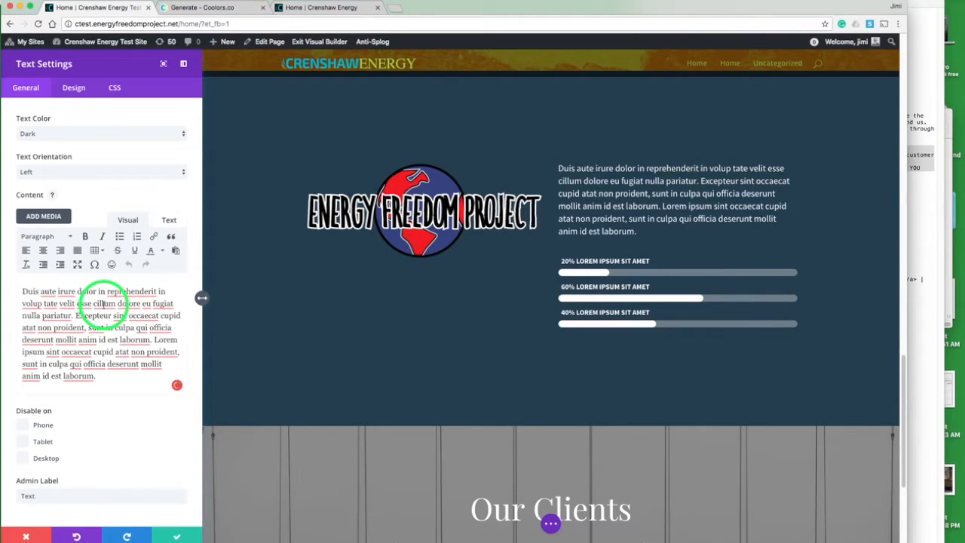
key(super+v)
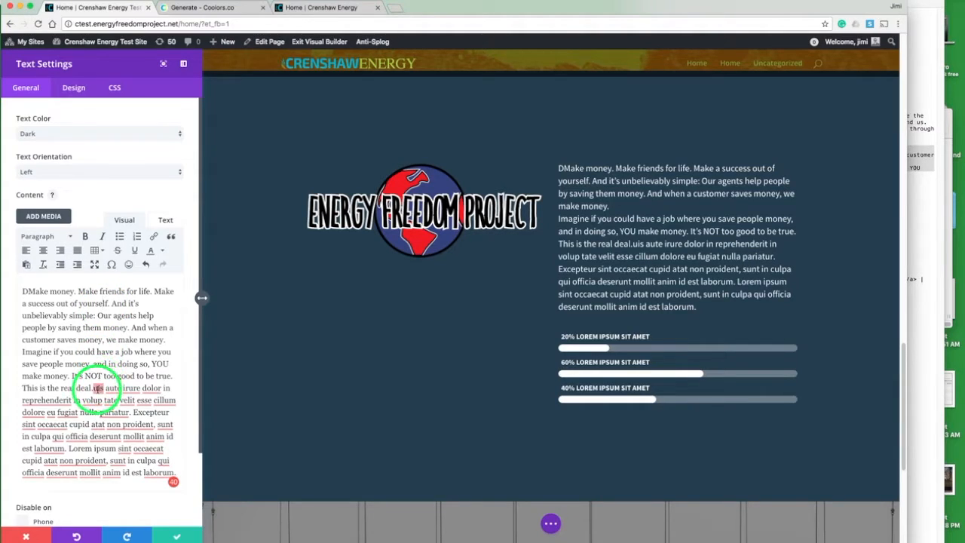
Step: Delete the leftover placeholder Latin text, separate the two paragraphs, and remove the stray leading "D"
mouse_move(97, 388)
drag(93, 388, 126, 502)
key(BackSpace)
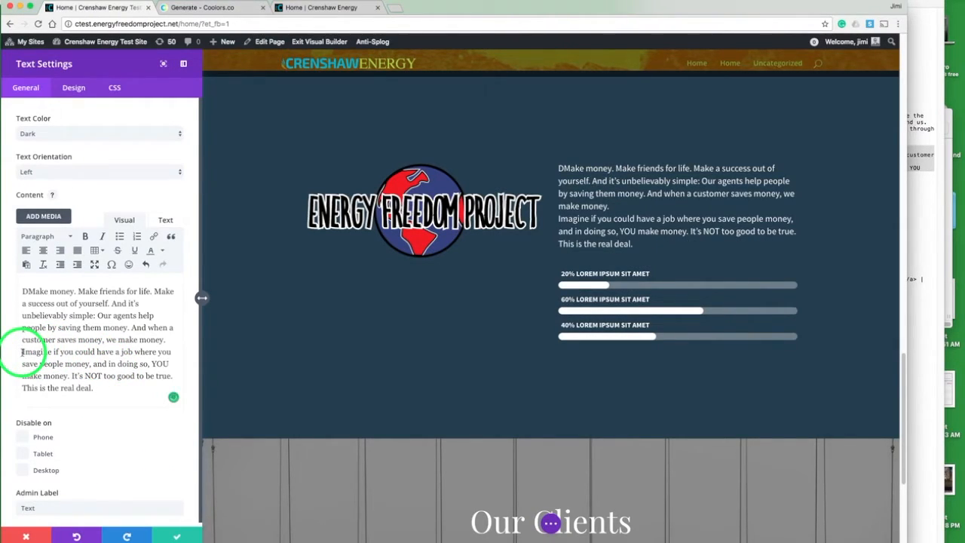
key(BackSpace)
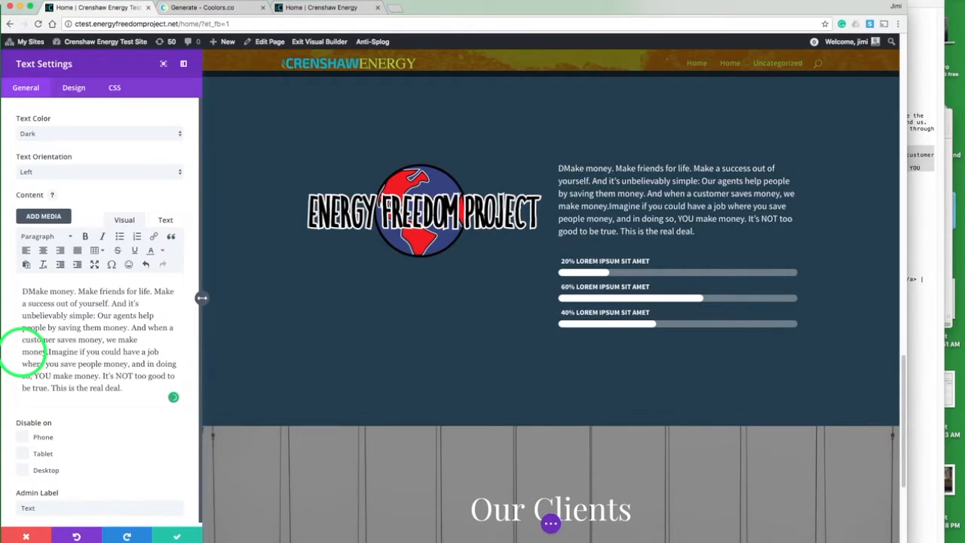
key(Return)
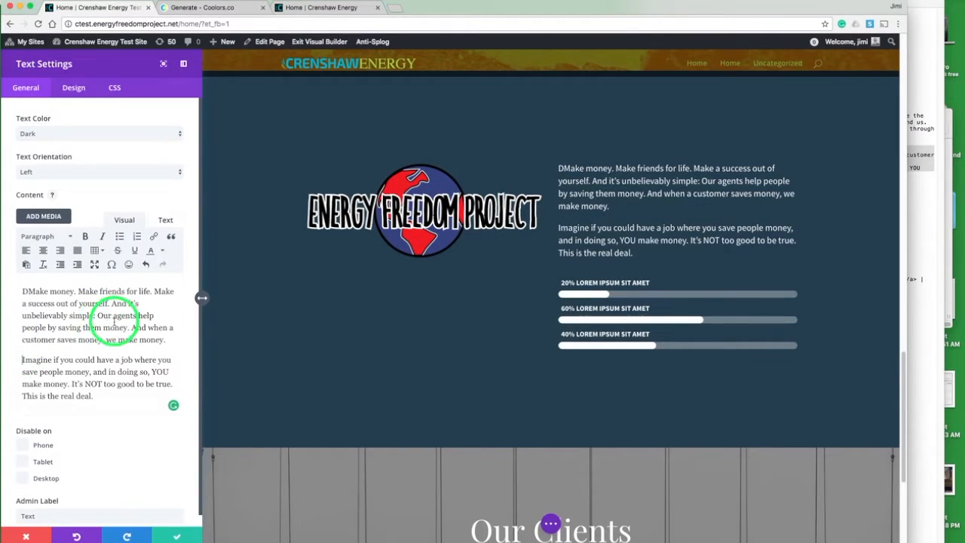
click(27, 292)
key(BackSpace)
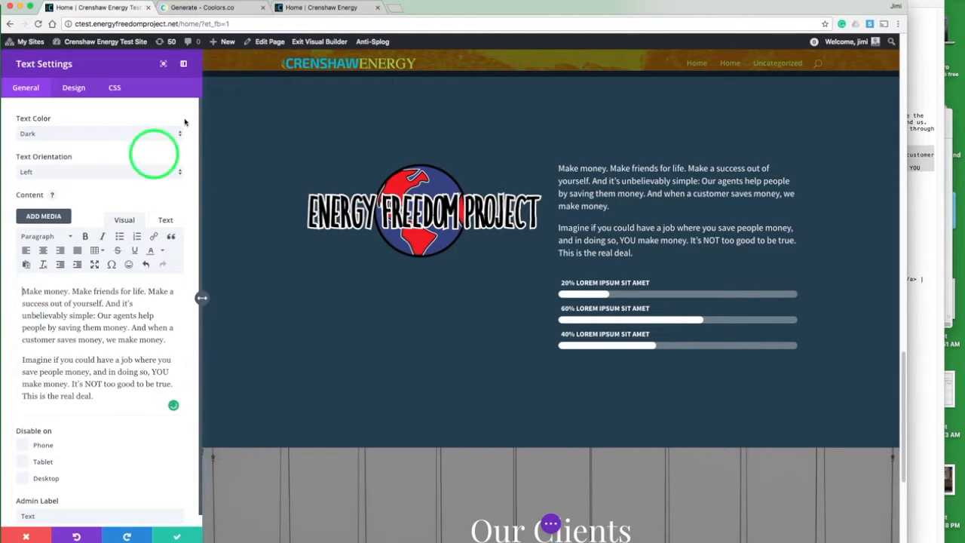
Step: Compare with the live site's About section and set the text module's text color to Light
click(312, 7)
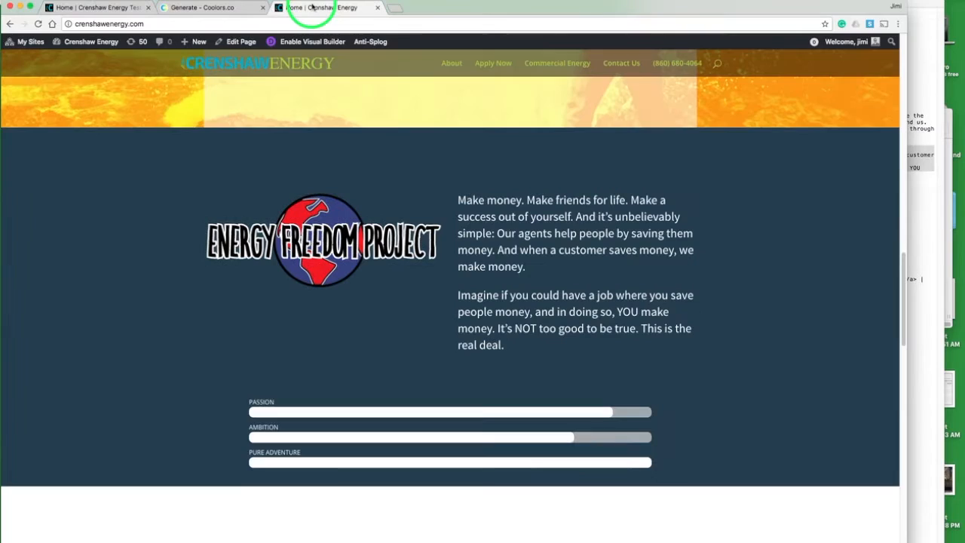
click(123, 8)
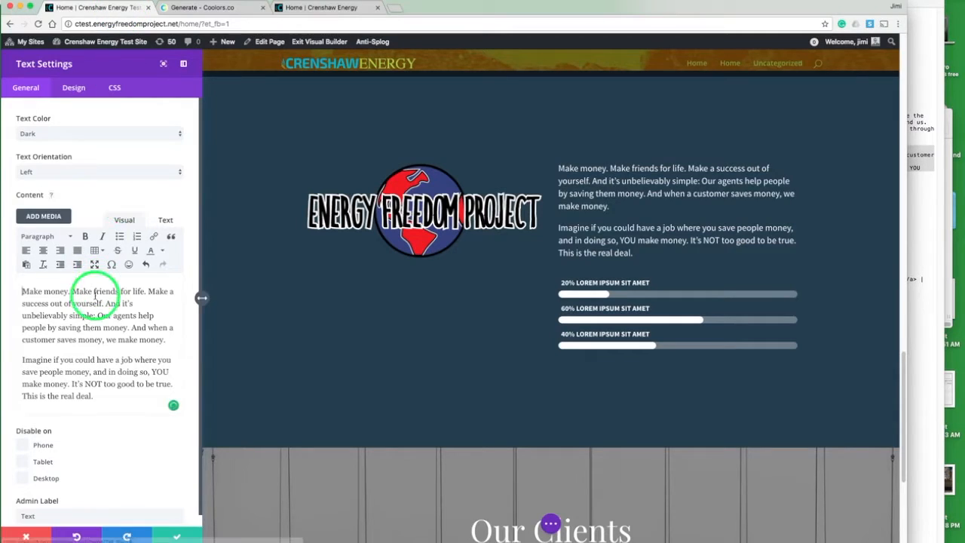
click(67, 134)
click(63, 142)
Step: Set the text module's text font size to 21px and save the module
click(74, 89)
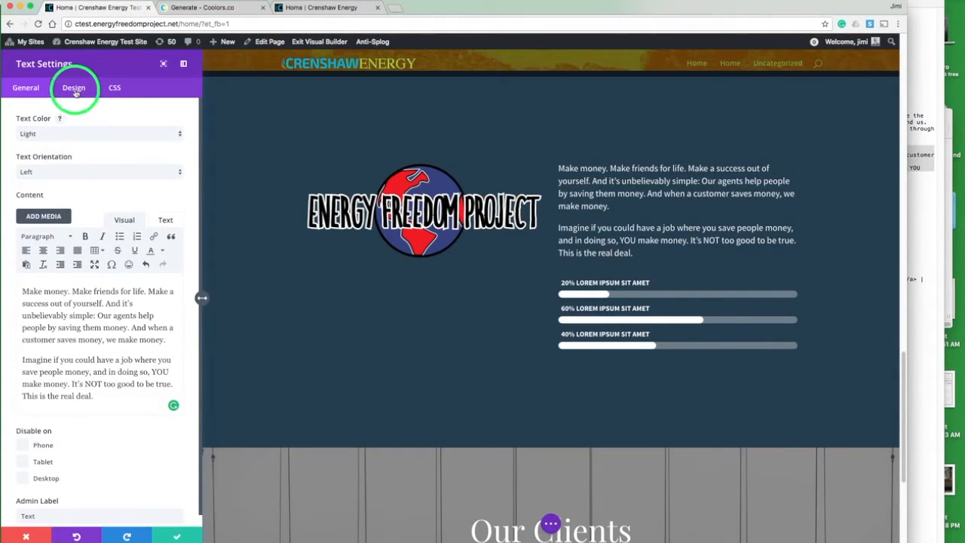
click(63, 191)
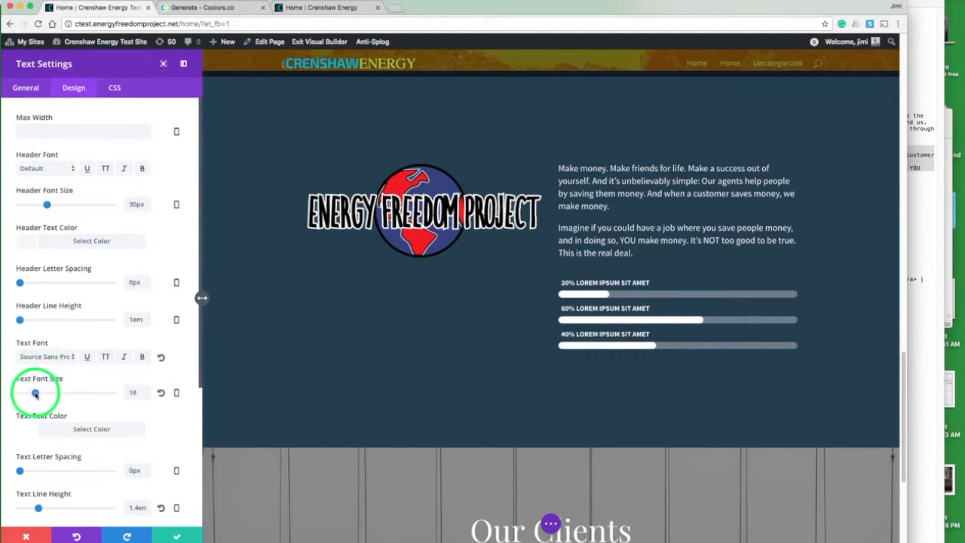
drag(36, 393, 39, 393)
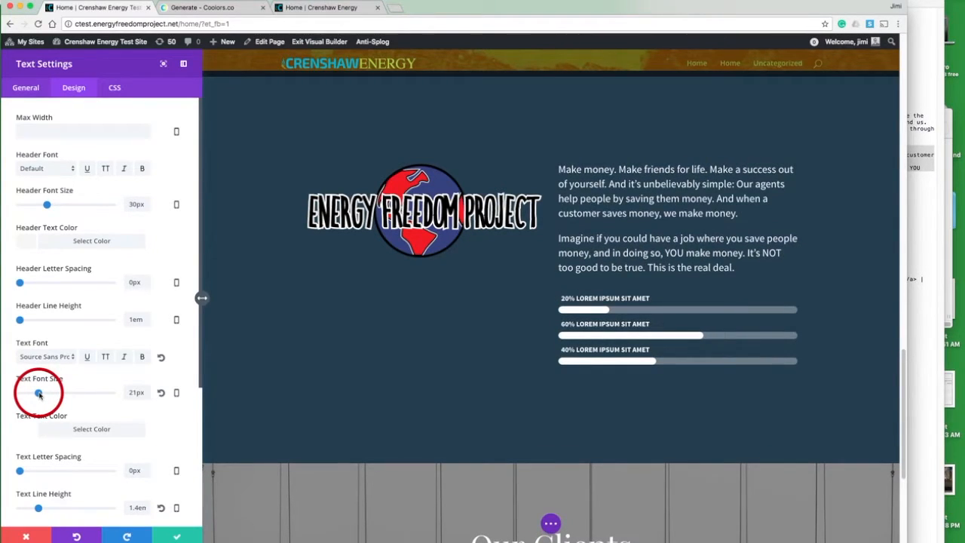
click(175, 536)
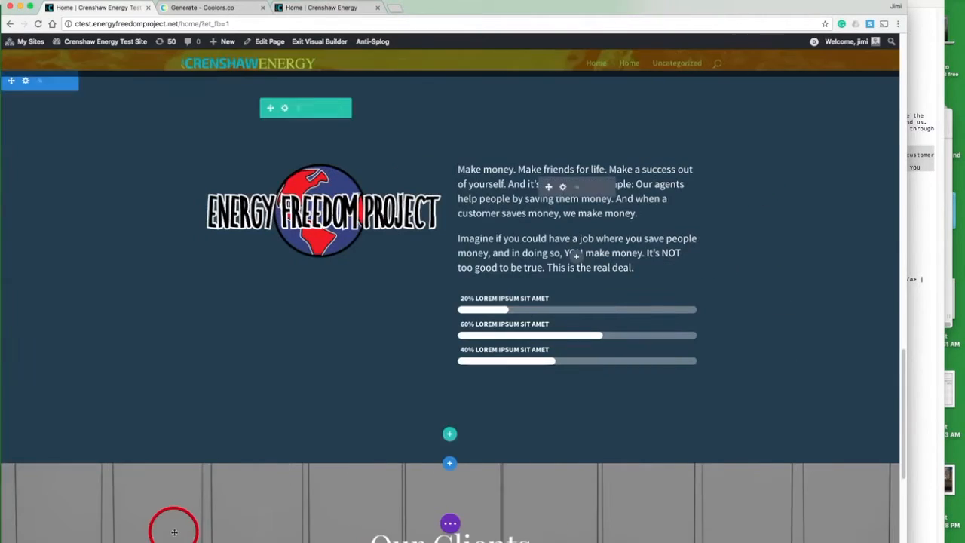
Step: Add a one-column row below the About row and move the bar counters module into it
click(449, 436)
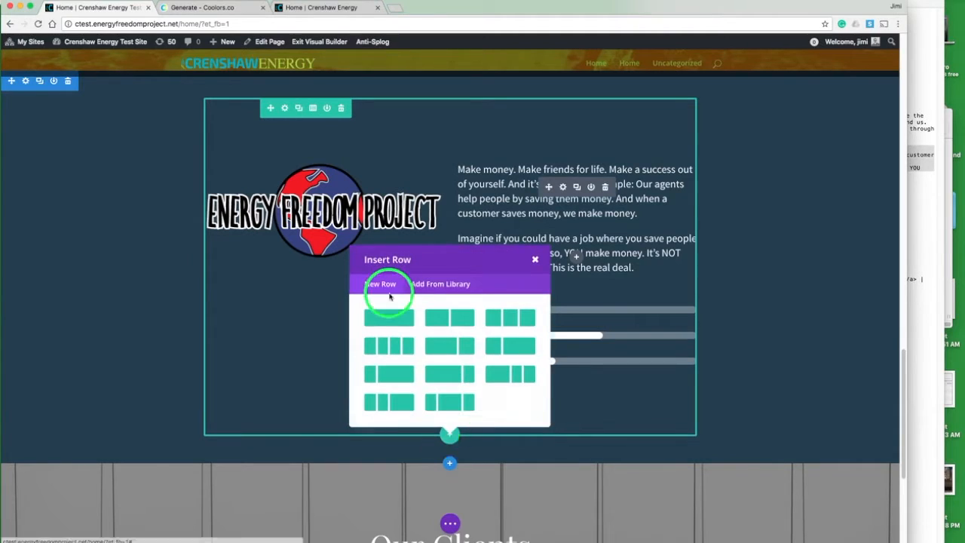
click(389, 317)
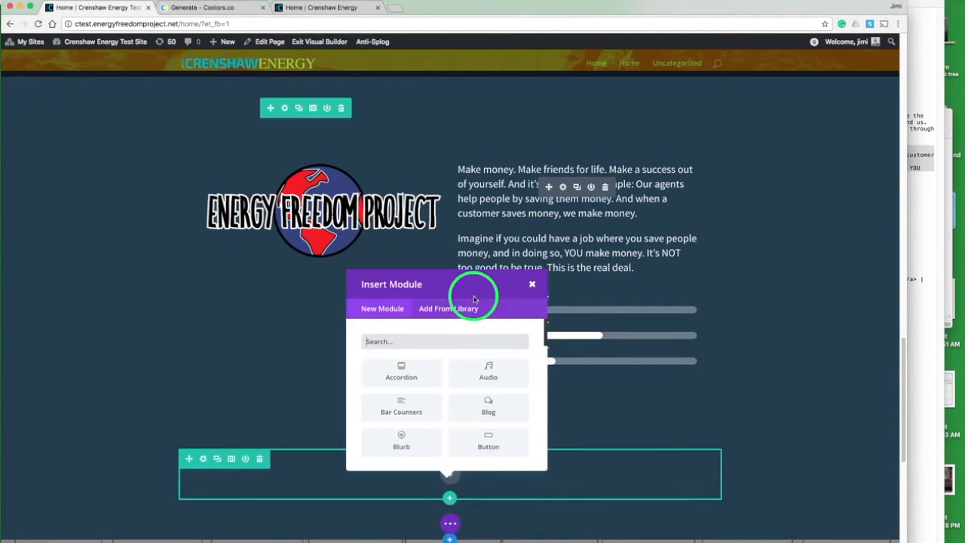
click(532, 283)
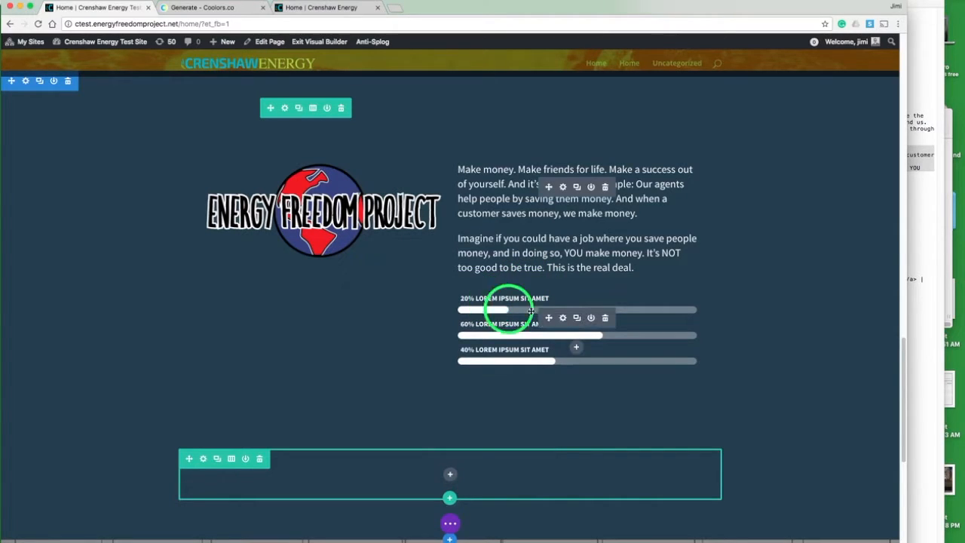
drag(549, 317, 445, 472)
click(450, 402)
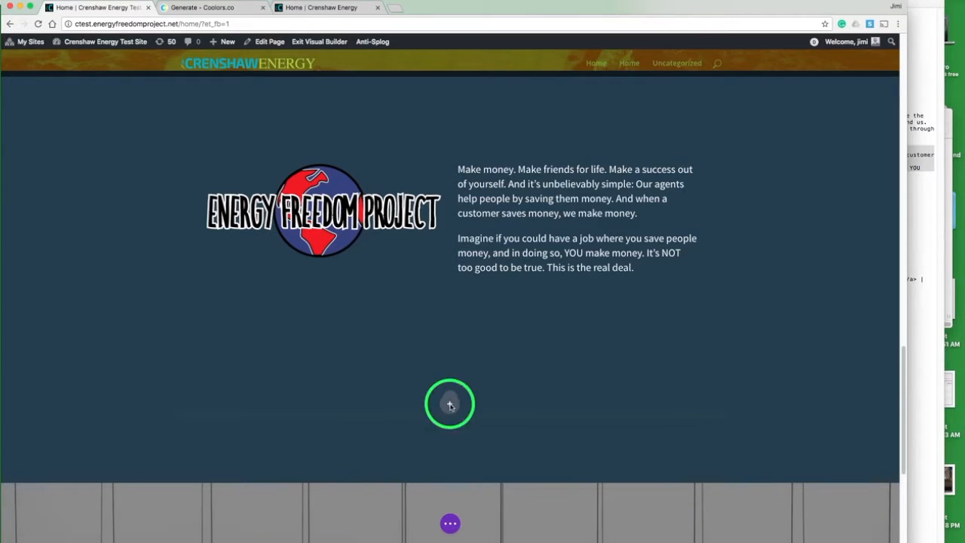
drag(450, 403, 449, 403)
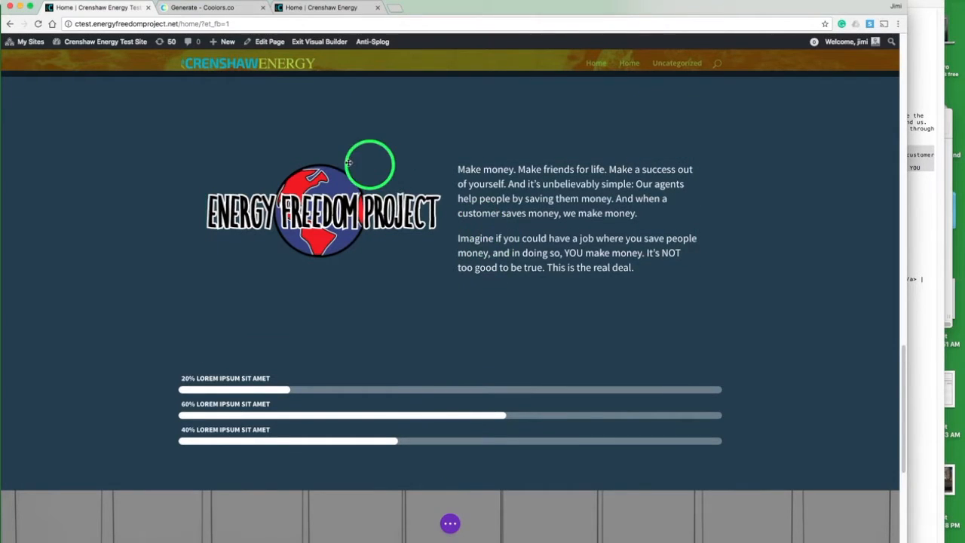
Step: Clear the About row's bottom custom padding and save the row settings
click(284, 109)
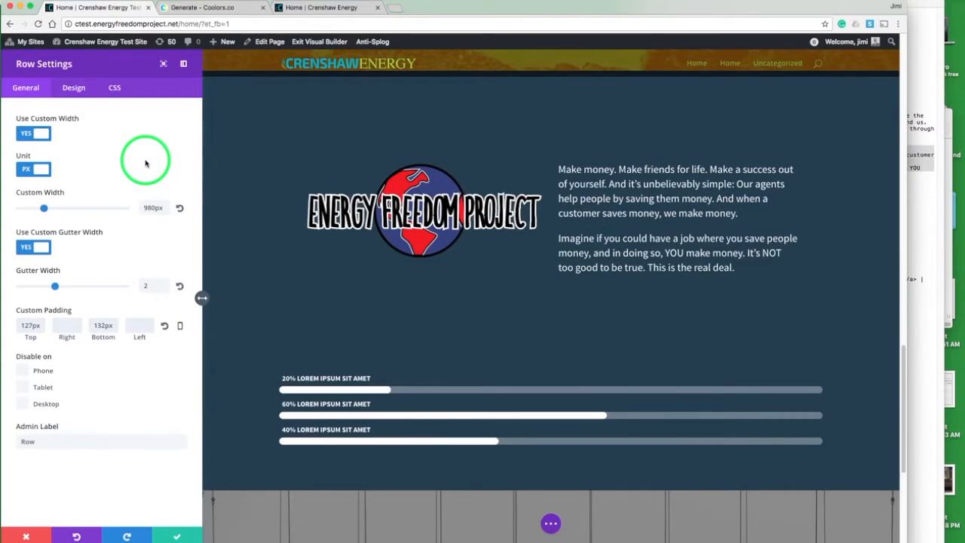
double_click(103, 325)
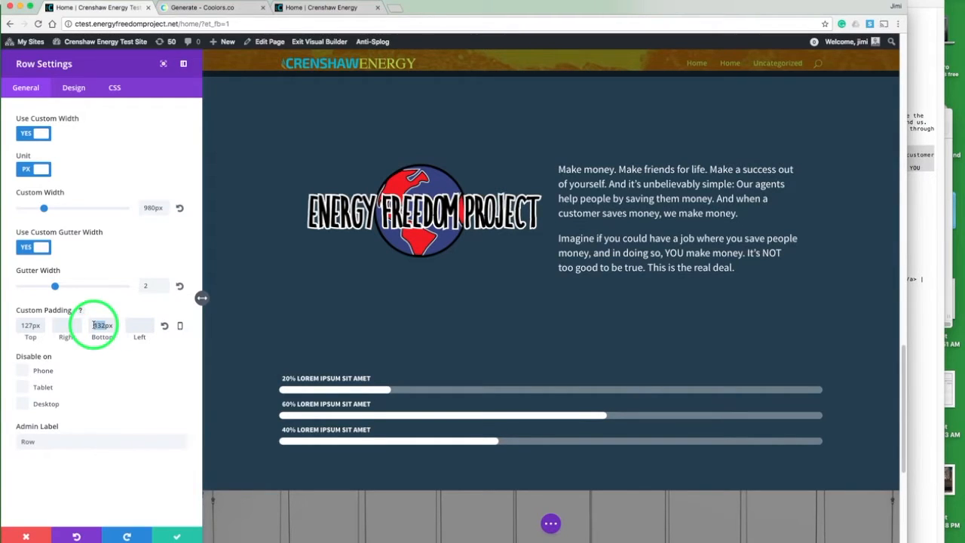
text(40)
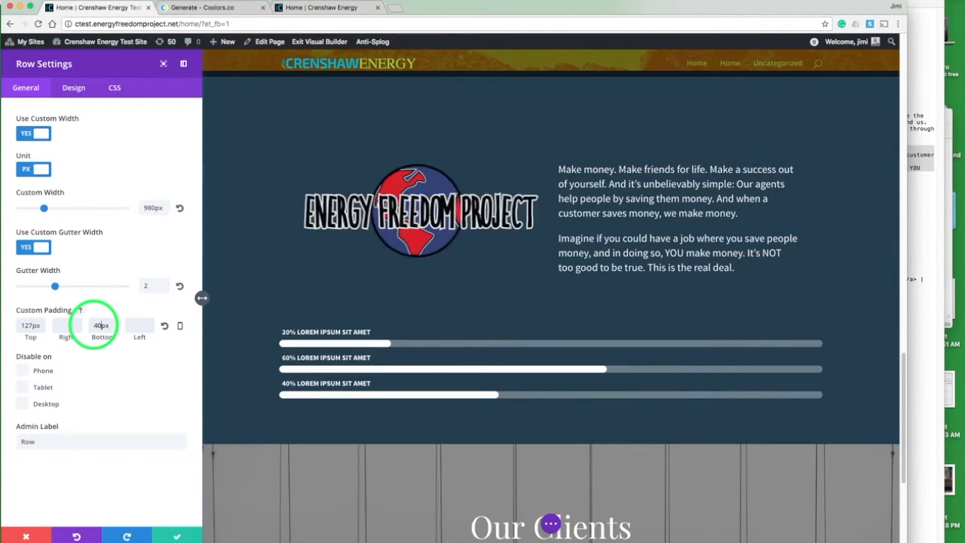
double_click(108, 325)
key(BackSpace)
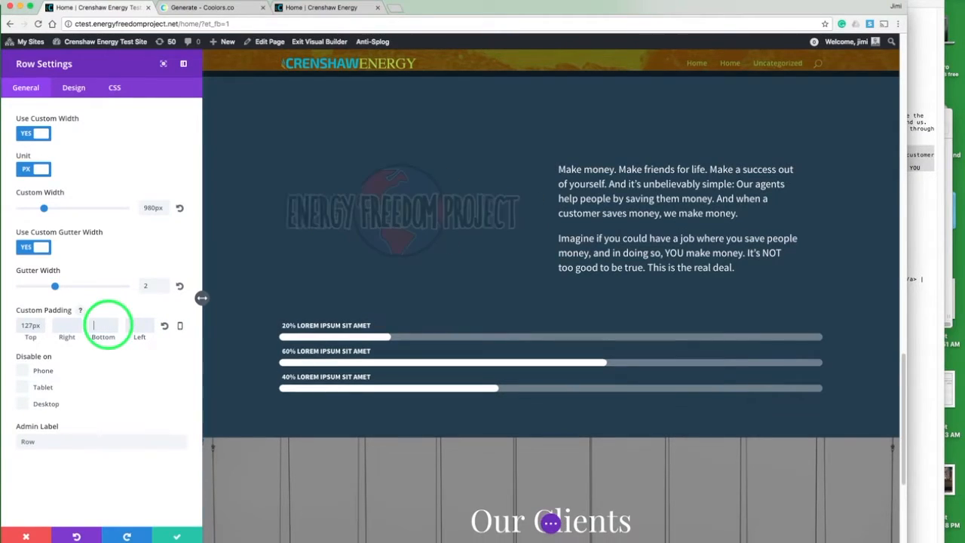
click(176, 534)
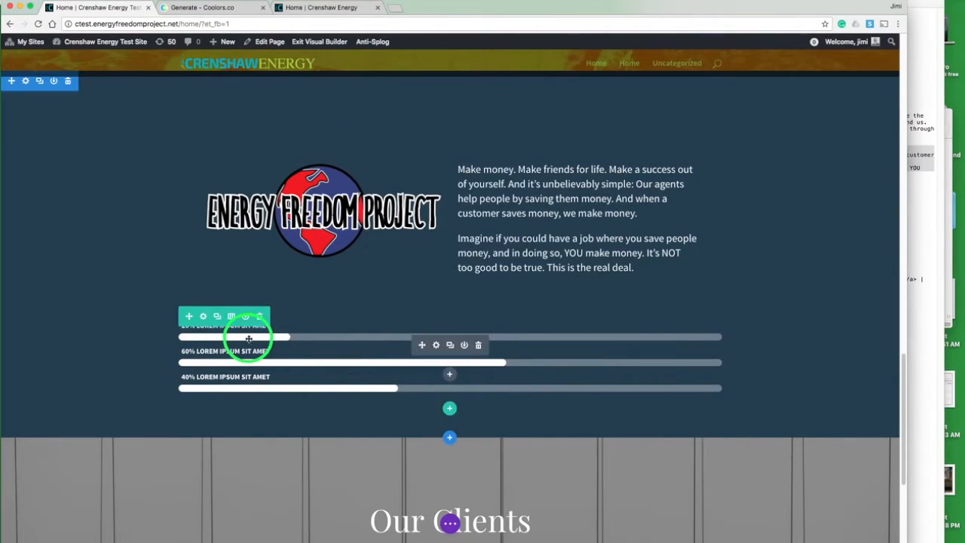
Step: Check the live site's bars, then set the first bar counter's title to PASSION and percent to 80%
click(435, 346)
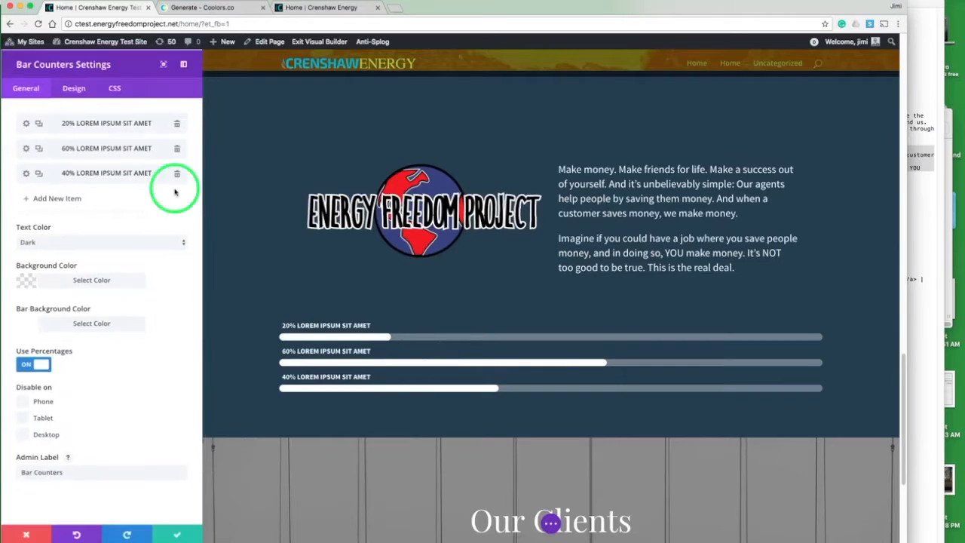
click(328, 9)
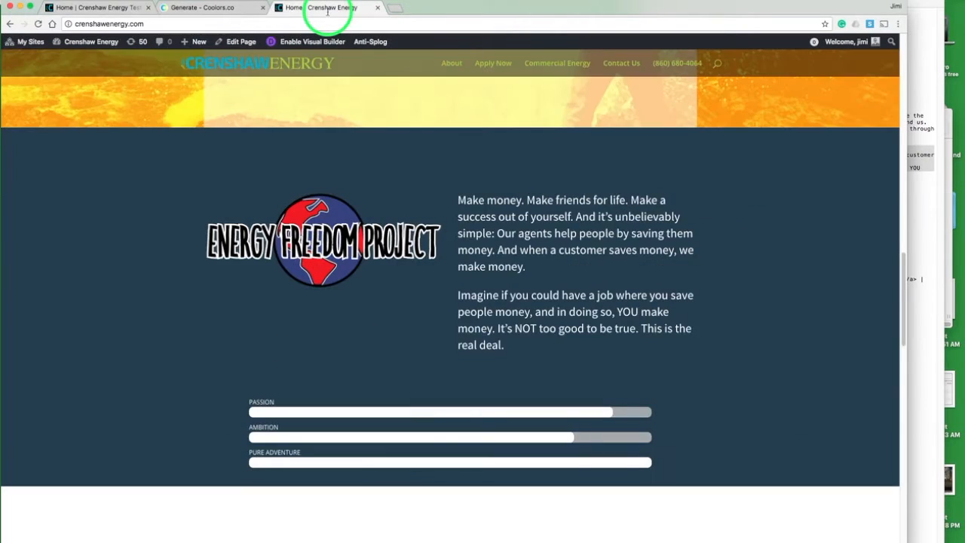
scroll(325, 308, down, 2)
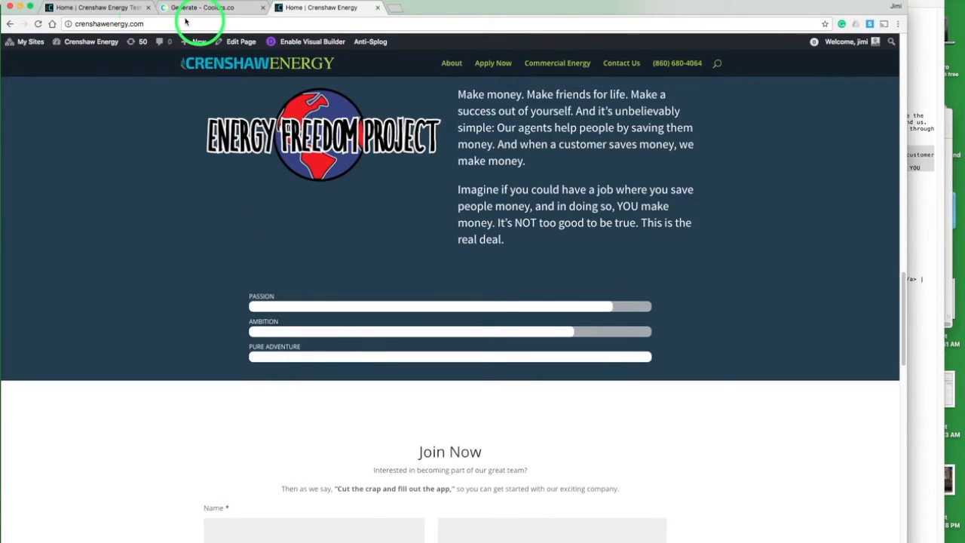
click(119, 8)
click(26, 122)
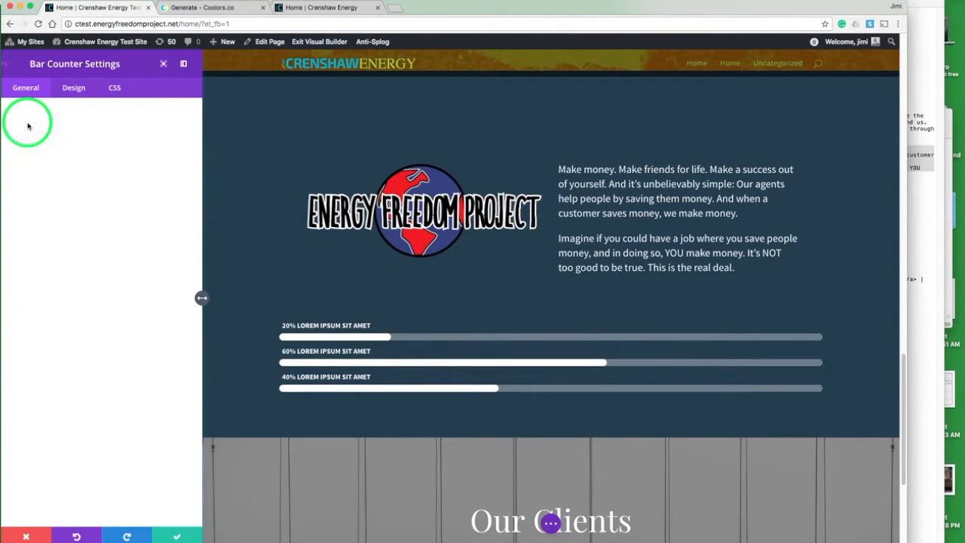
double_click(39, 134)
text(PASSION)
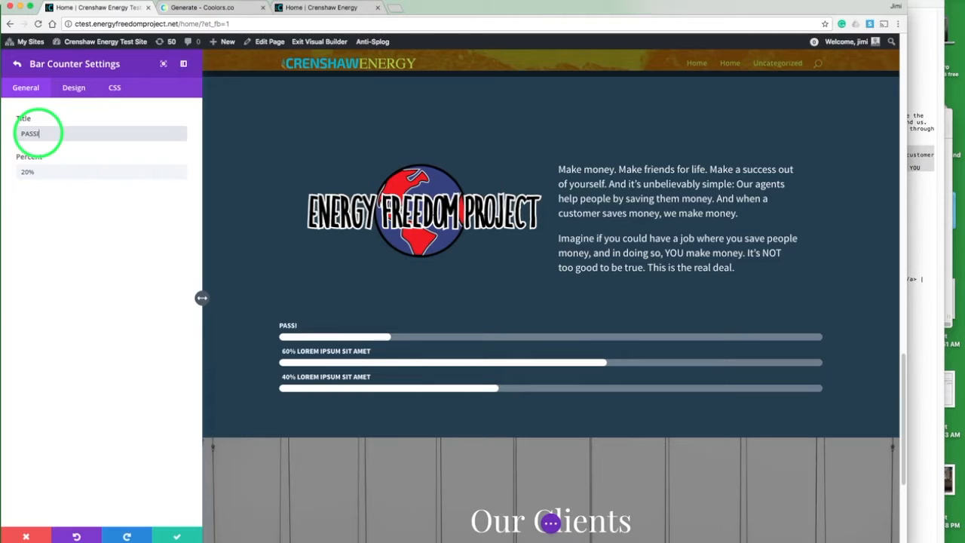
key(Tab)
text(80%)
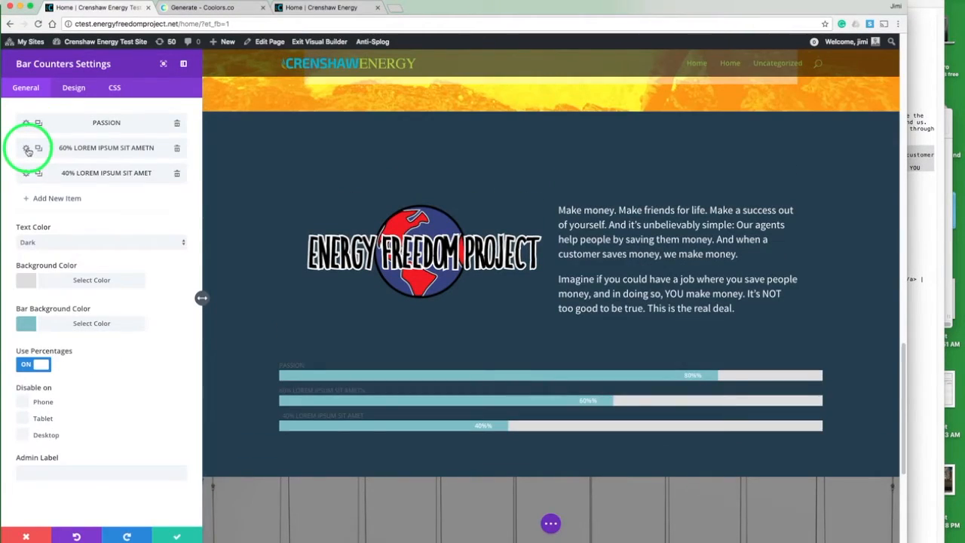
Step: Set the second bar counter's title to AMBITION and percent to 90%, and save it
click(27, 149)
click(55, 133)
key(super+a)
text(AMBIT)
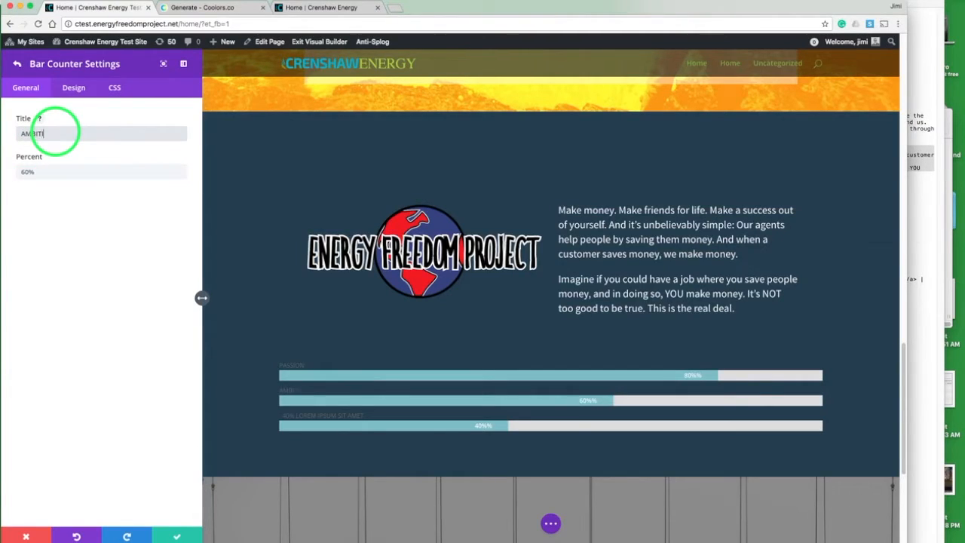
text(ION)
key(Tab)
text(90%)
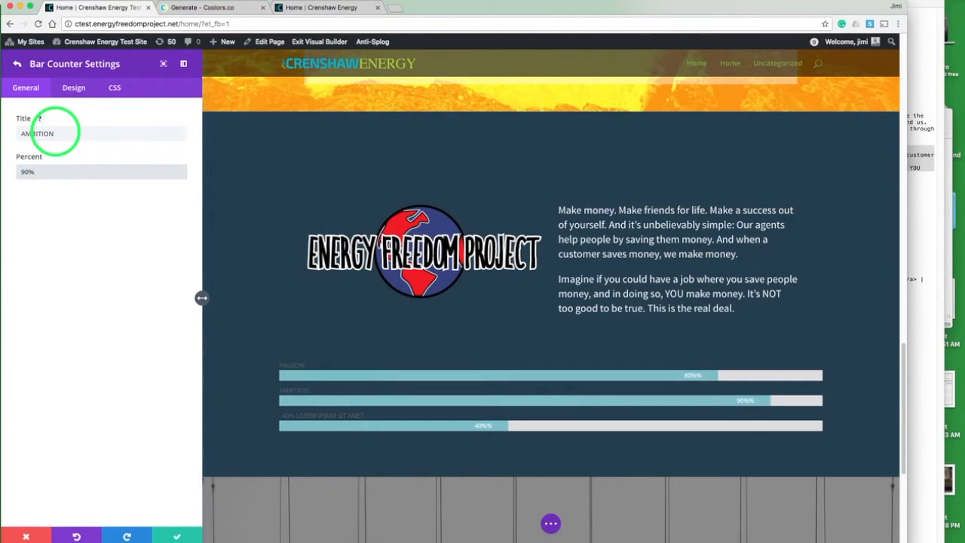
click(180, 536)
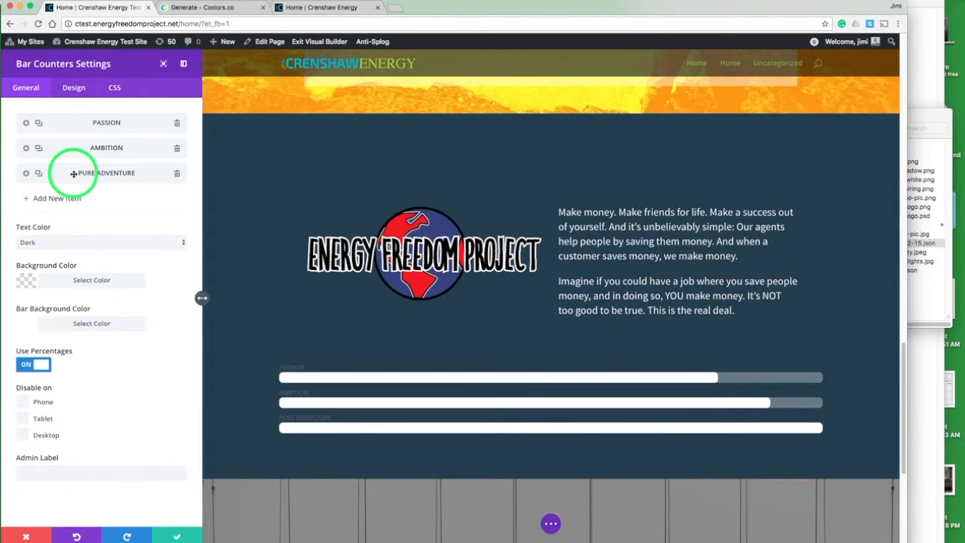
Step: Set the bar counters' text color to Light and title font size to 16px, then save the module
click(43, 242)
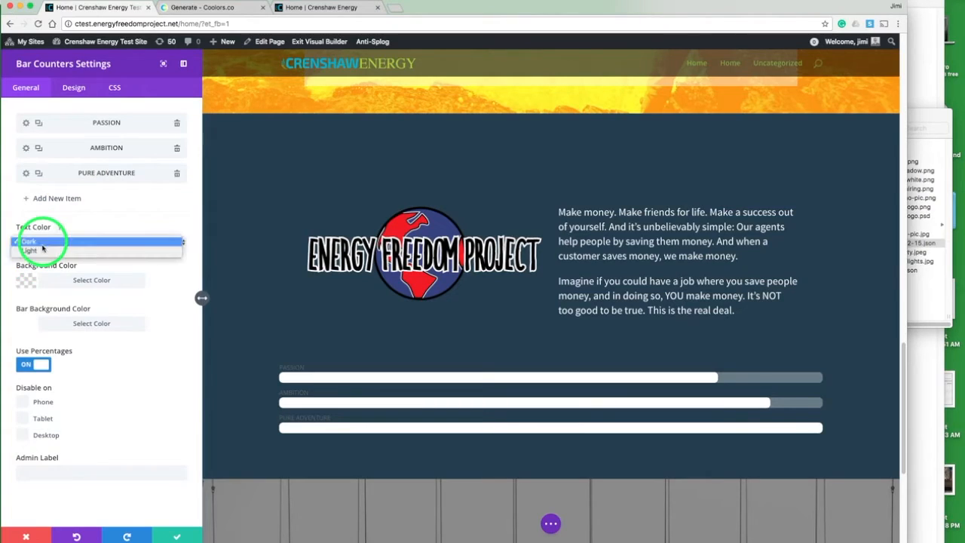
click(42, 252)
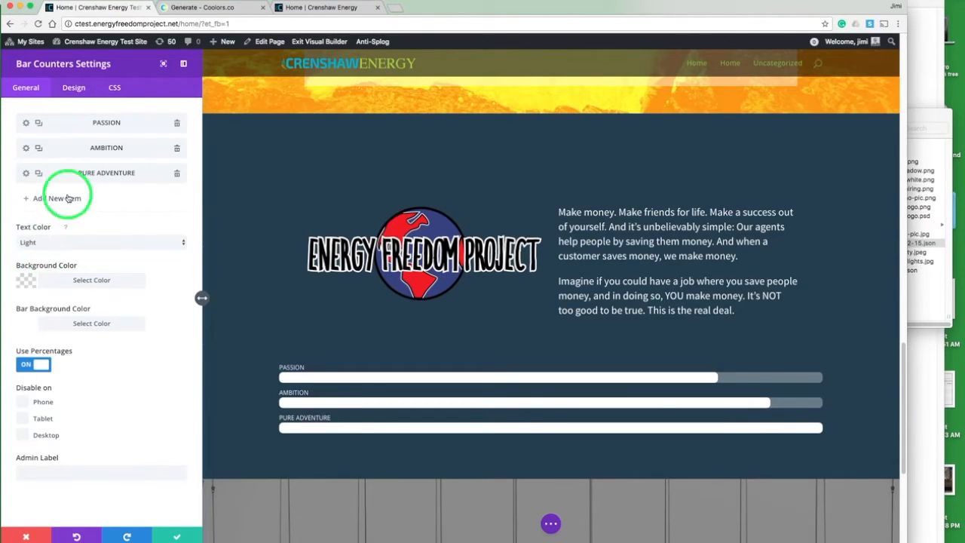
click(73, 89)
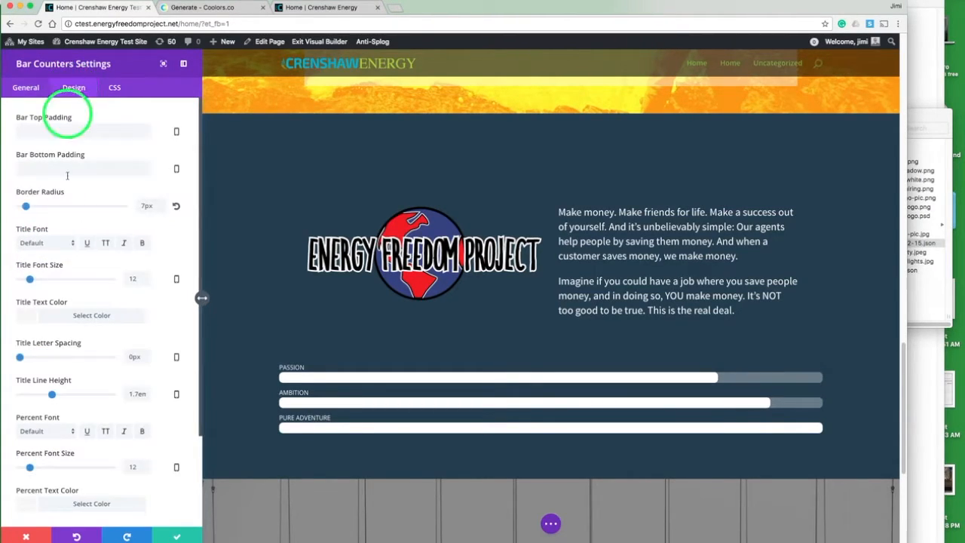
click(30, 280)
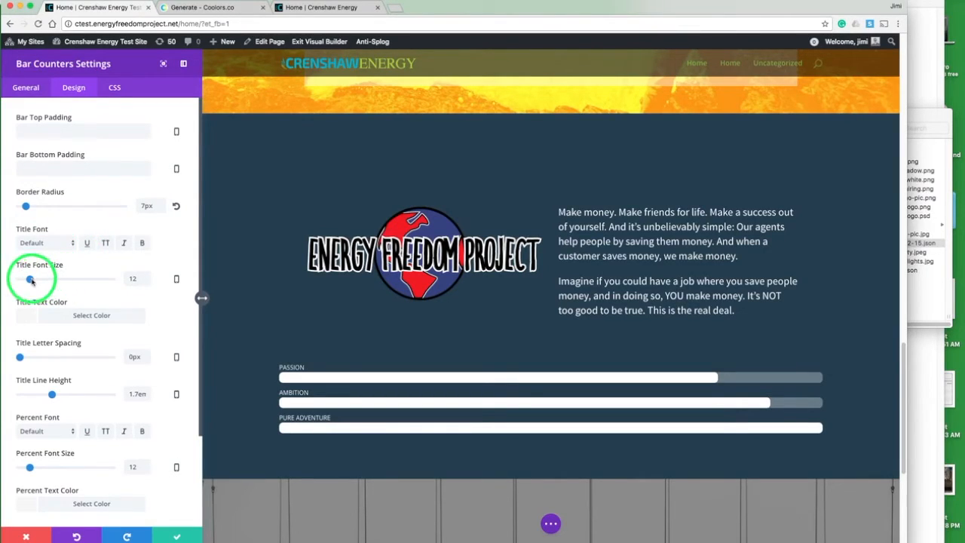
drag(30, 281, 34, 280)
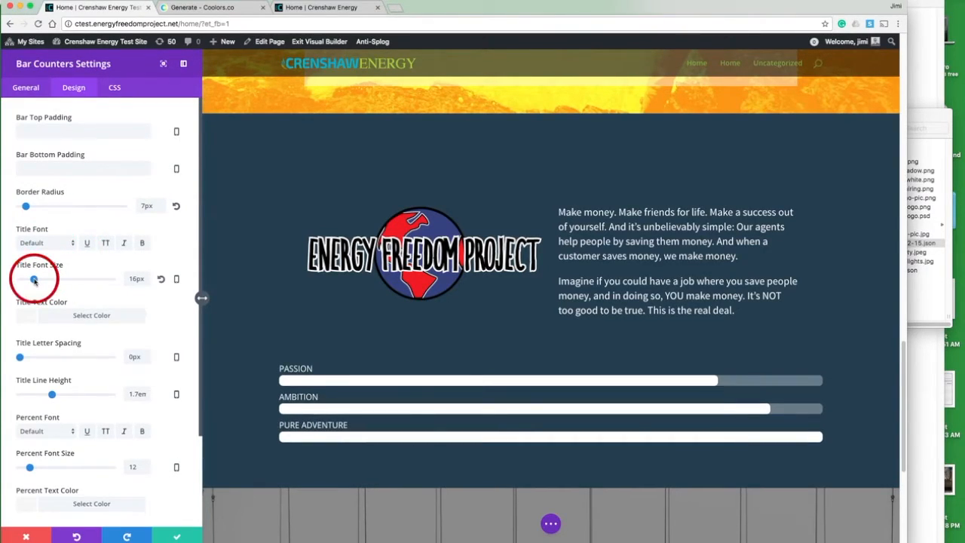
click(81, 294)
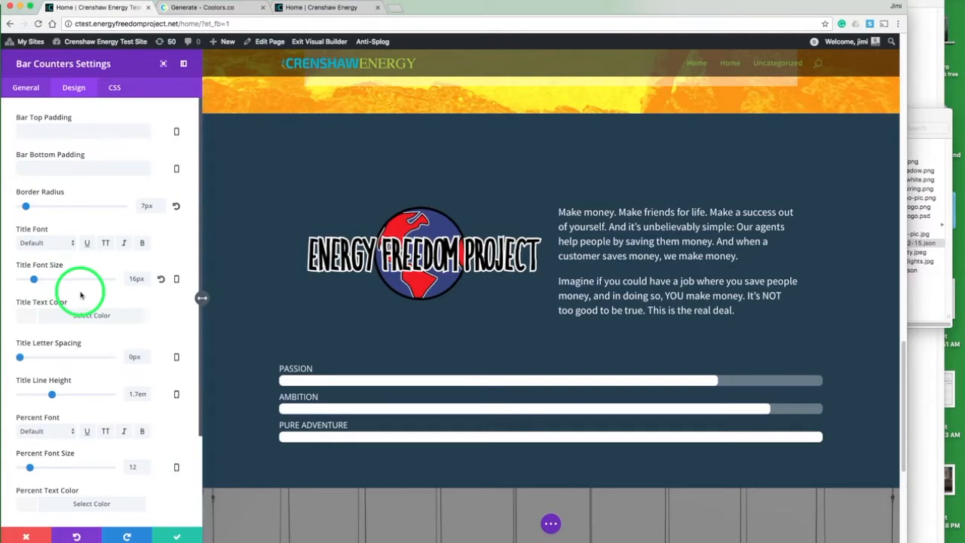
click(172, 536)
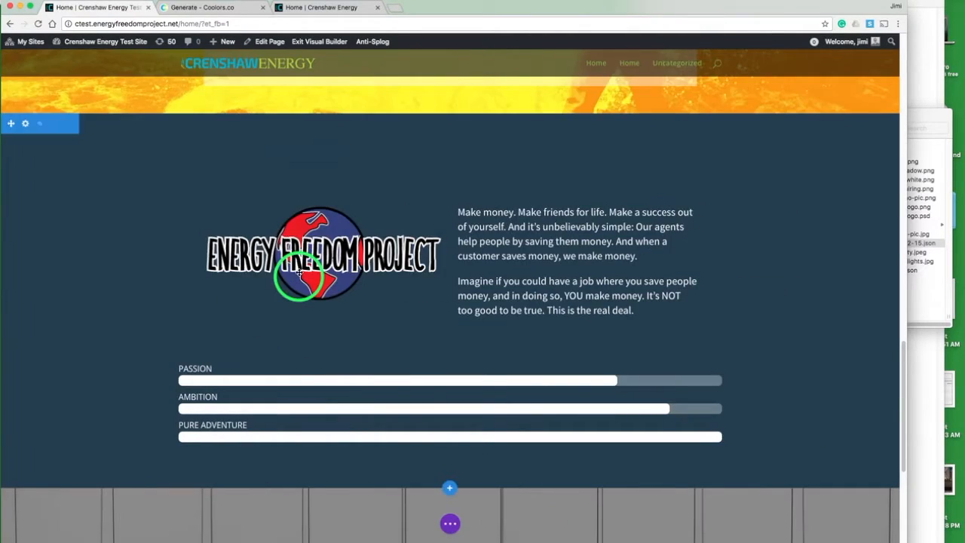
Step: Compare the bar counters and the following Join Now section with the live site
click(313, 8)
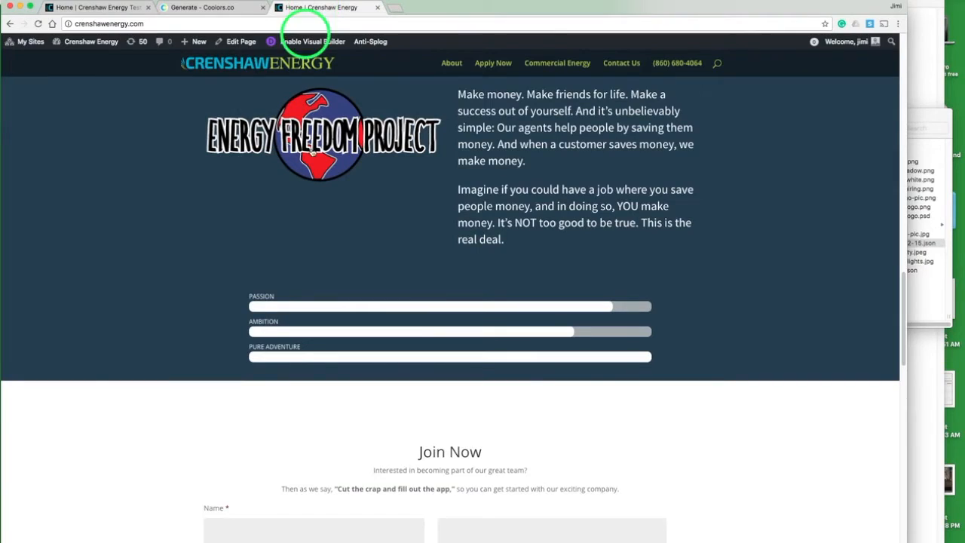
click(120, 8)
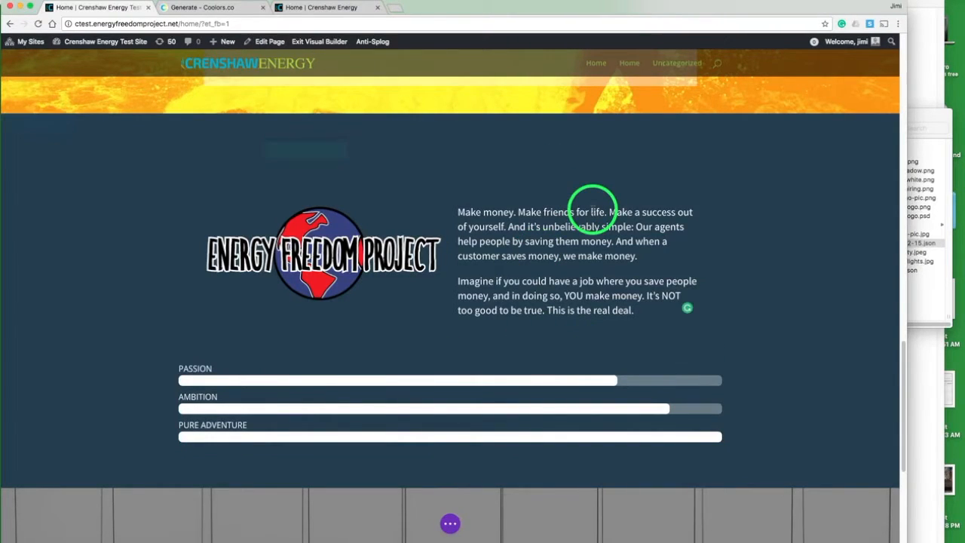
scroll(593, 210, up, 4)
scroll(593, 209, down, 7)
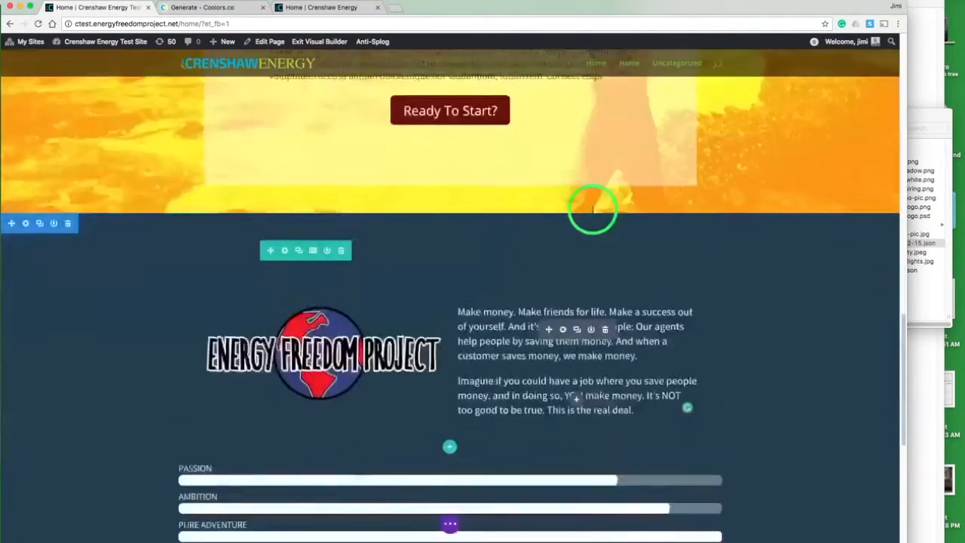
click(334, 9)
scroll(427, 306, down, 5)
scroll(426, 306, up, 2)
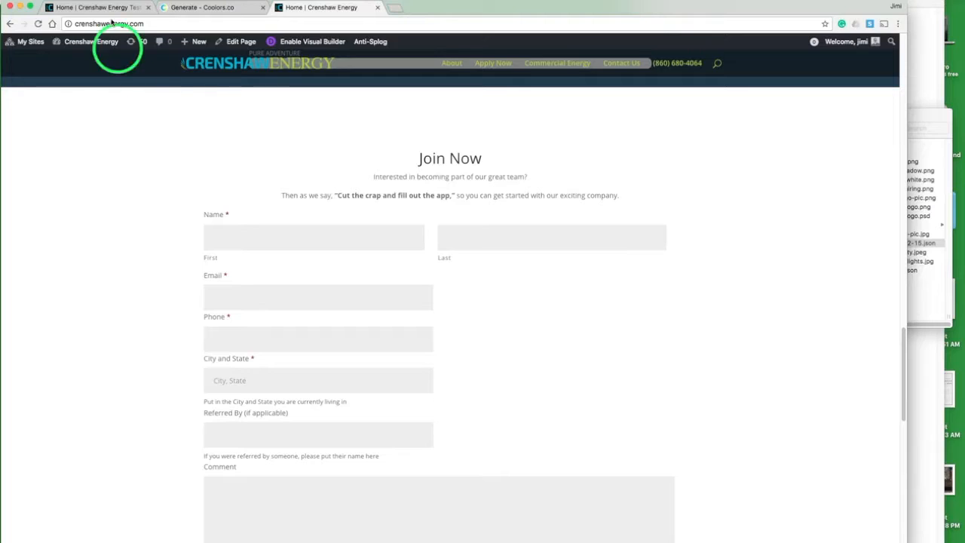
click(108, 9)
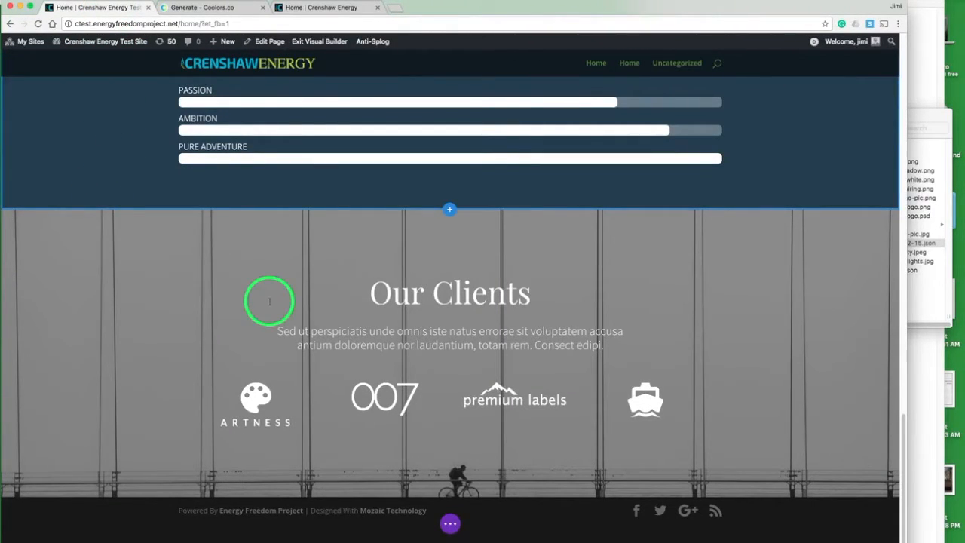
Step: Import the gravityforms-export-2017-02-15.json file into Gravity Forms from the dashboard
click(449, 524)
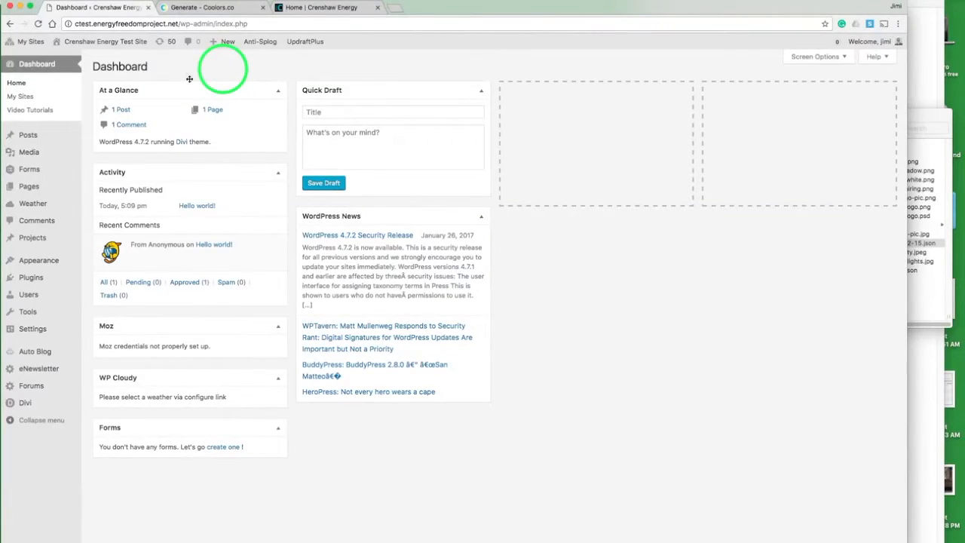
mouse_move(54, 170)
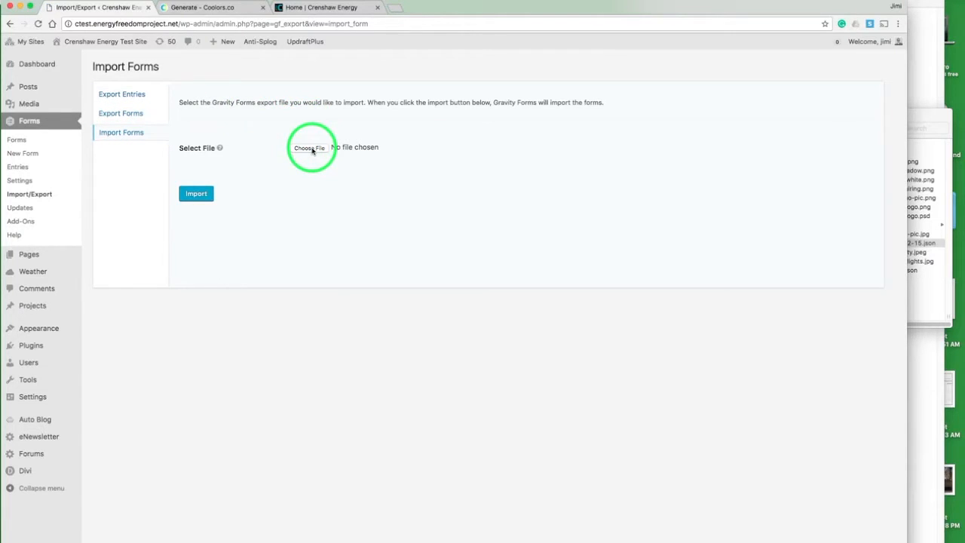
click(312, 148)
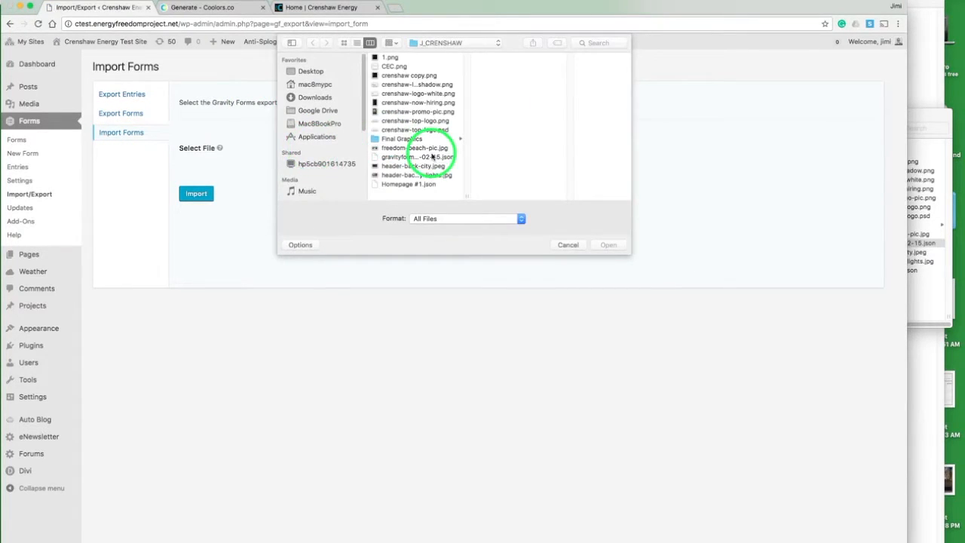
click(404, 157)
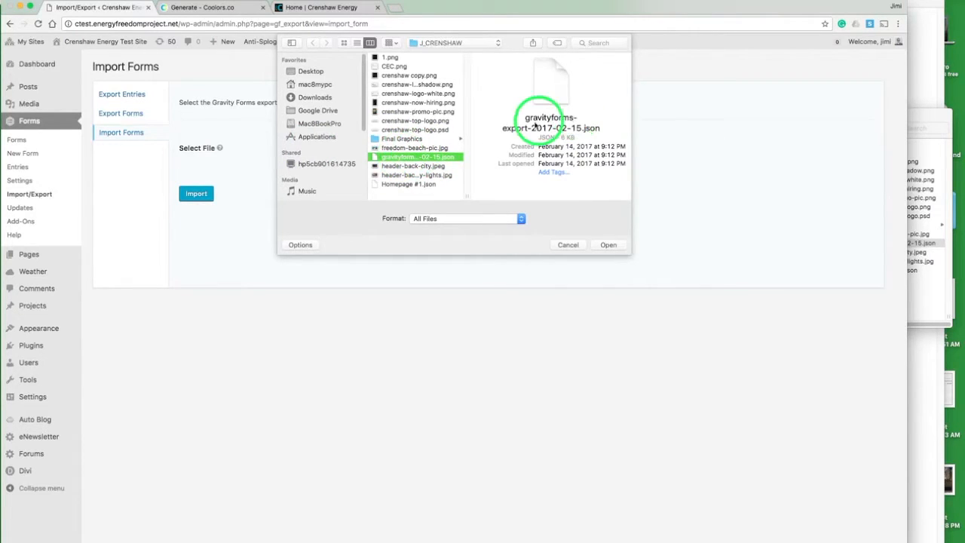
click(607, 244)
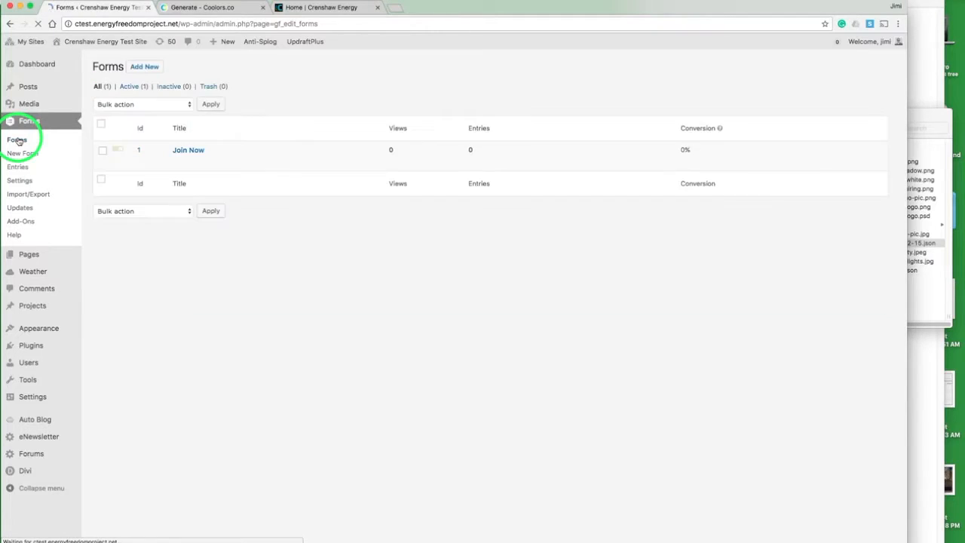
Step: Open the Home page for editing in the Visual Builder
mouse_move(181, 151)
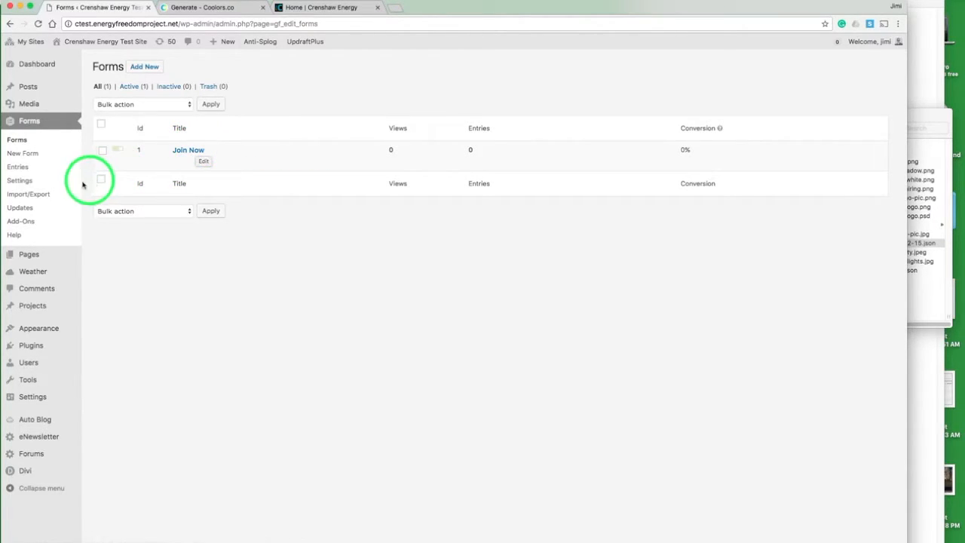
mouse_move(39, 255)
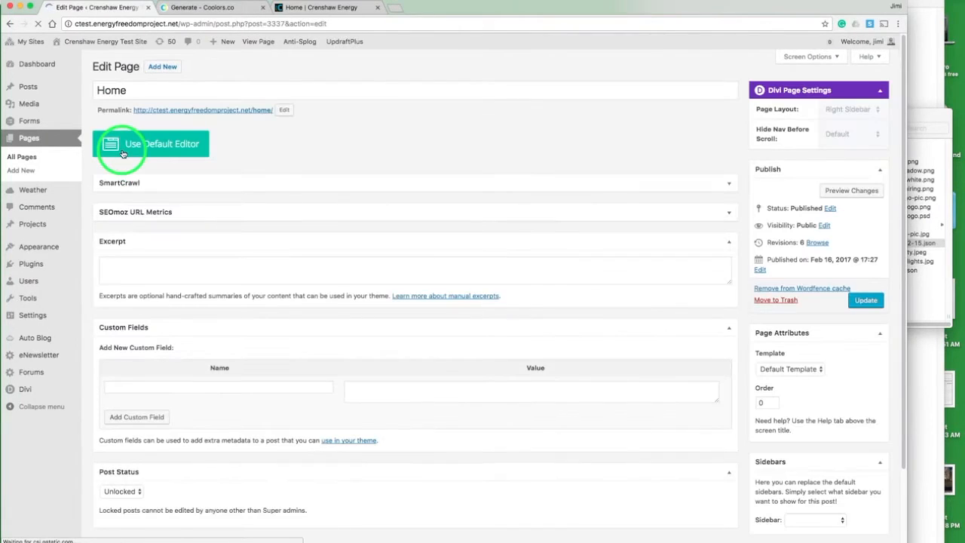
click(274, 154)
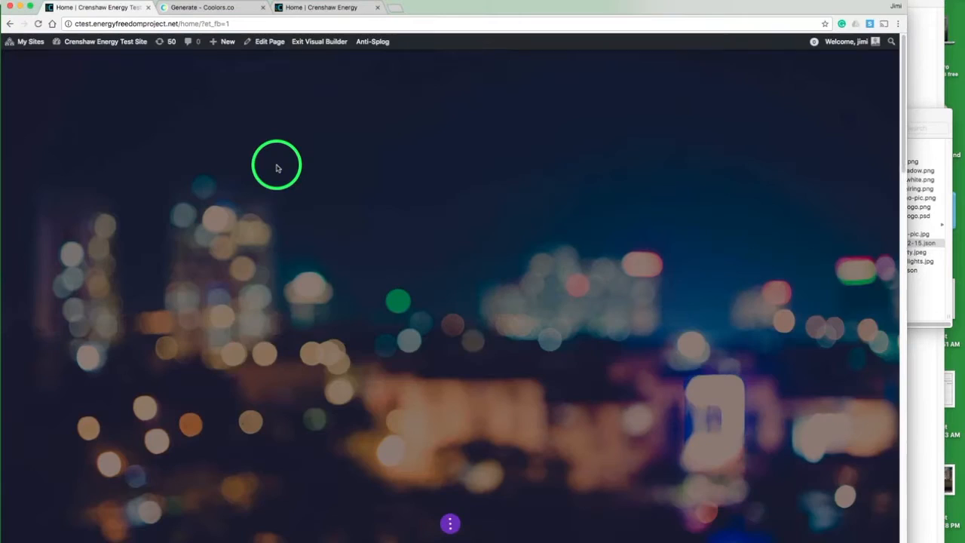
Step: Replace the Our Clients text module's content with the Join Now heading and text copied from the live site
scroll(276, 167, down, 20)
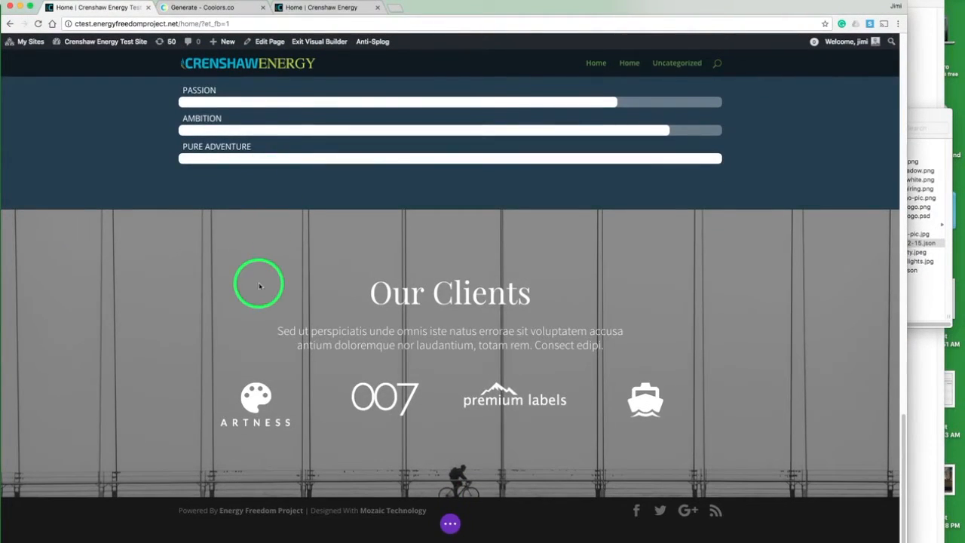
mouse_move(259, 284)
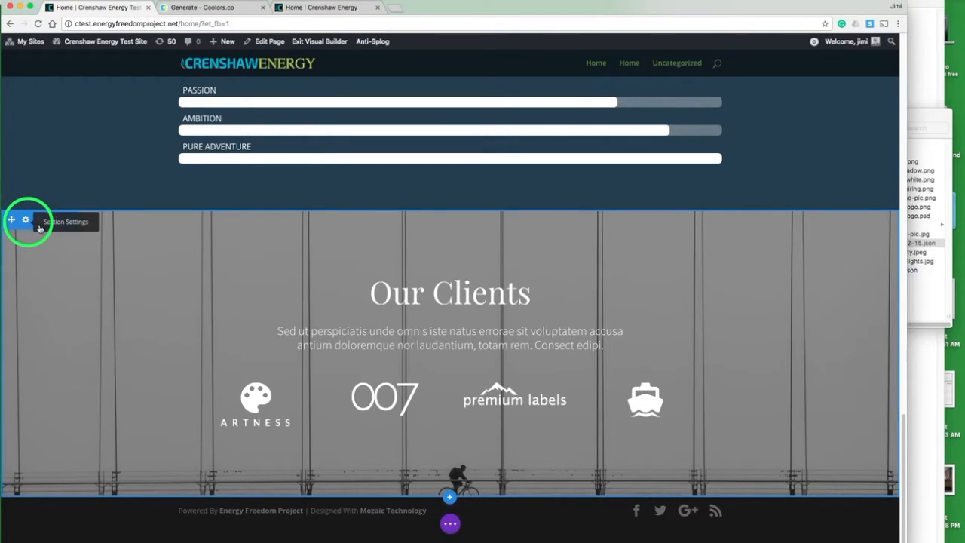
mouse_move(417, 335)
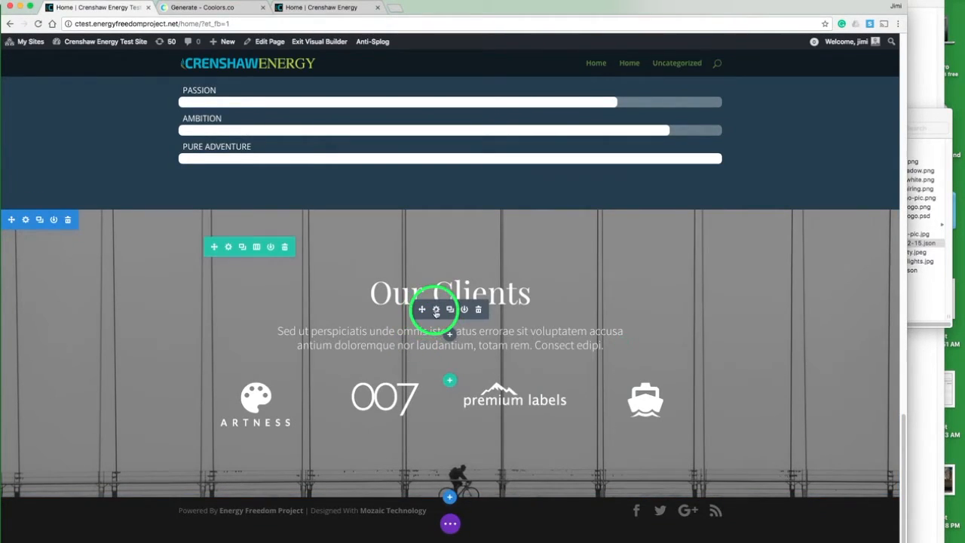
click(435, 310)
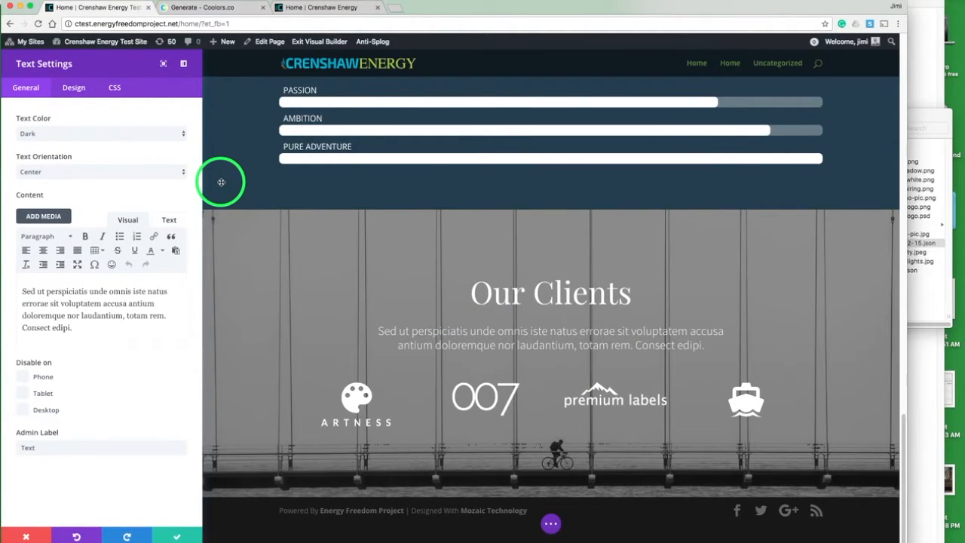
triple_click(113, 303)
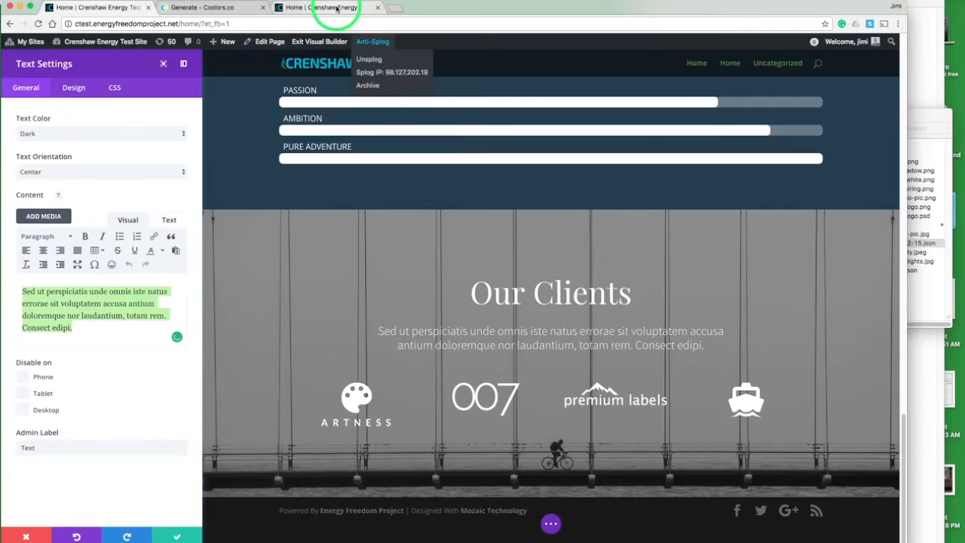
click(323, 8)
drag(620, 198, 419, 161)
key(super+c)
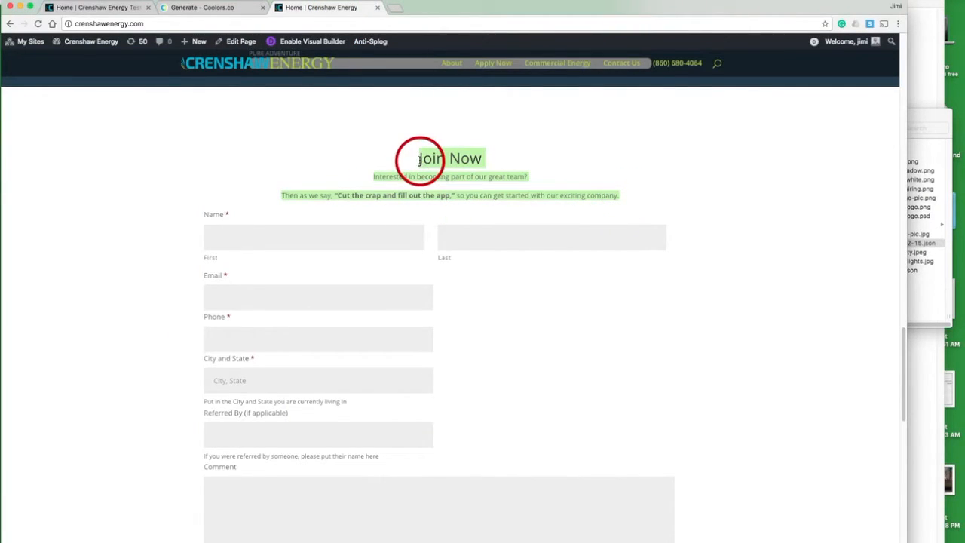
click(94, 8)
click(121, 235)
key(super+v)
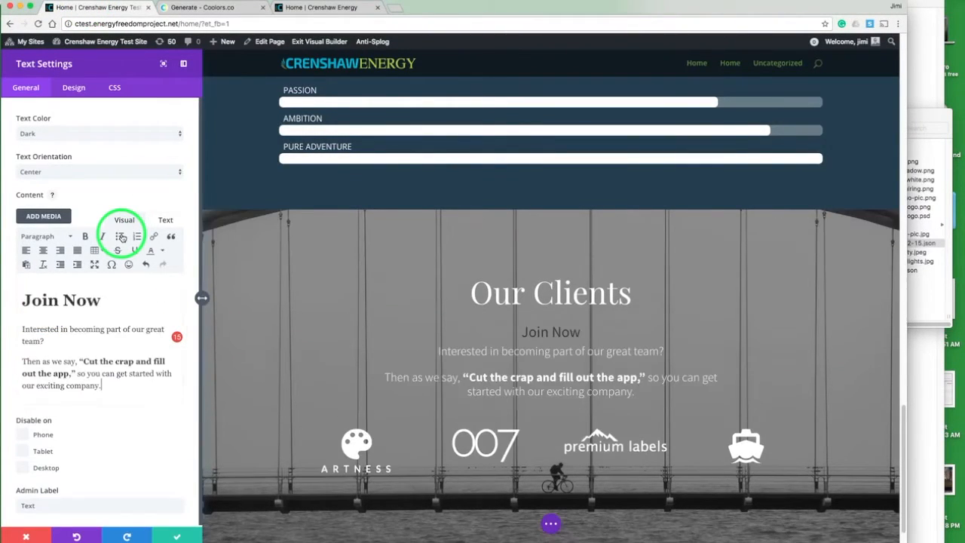
click(90, 300)
Step: Set the text module's header font size to 36px and make the header bold
click(74, 88)
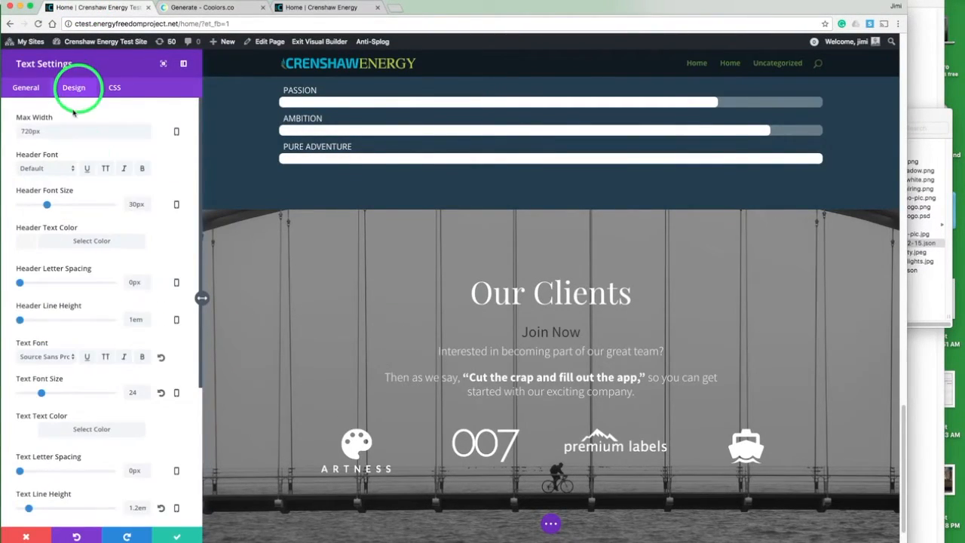
click(47, 204)
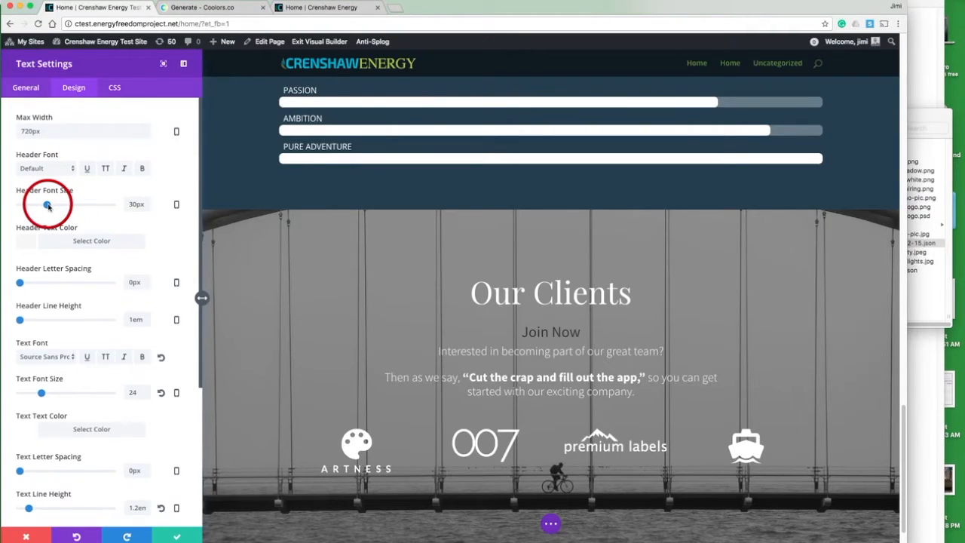
drag(48, 206, 51, 207)
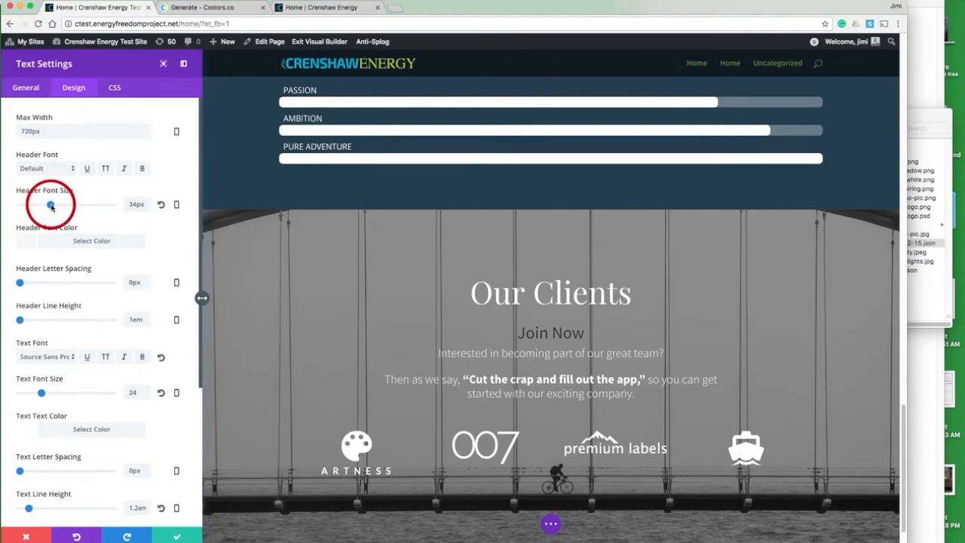
drag(51, 208, 52, 207)
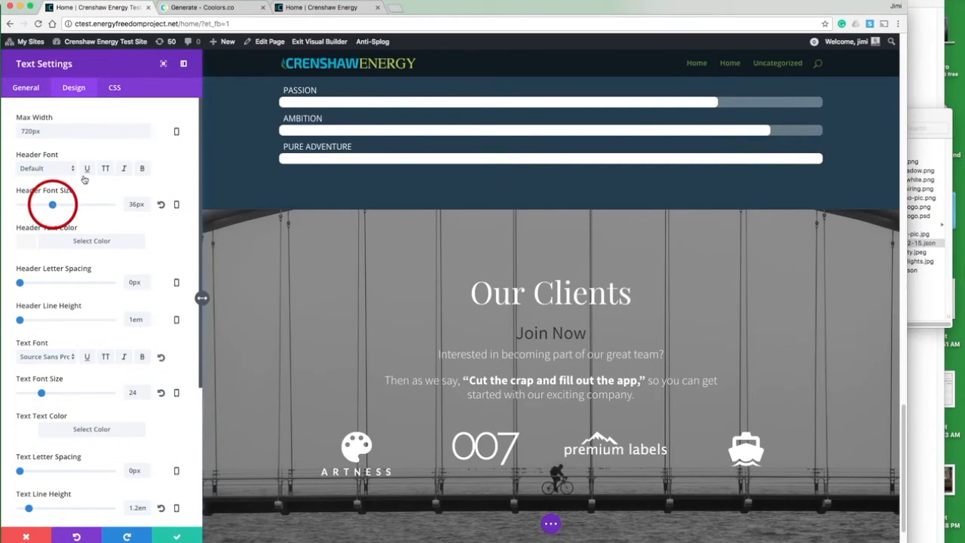
click(142, 170)
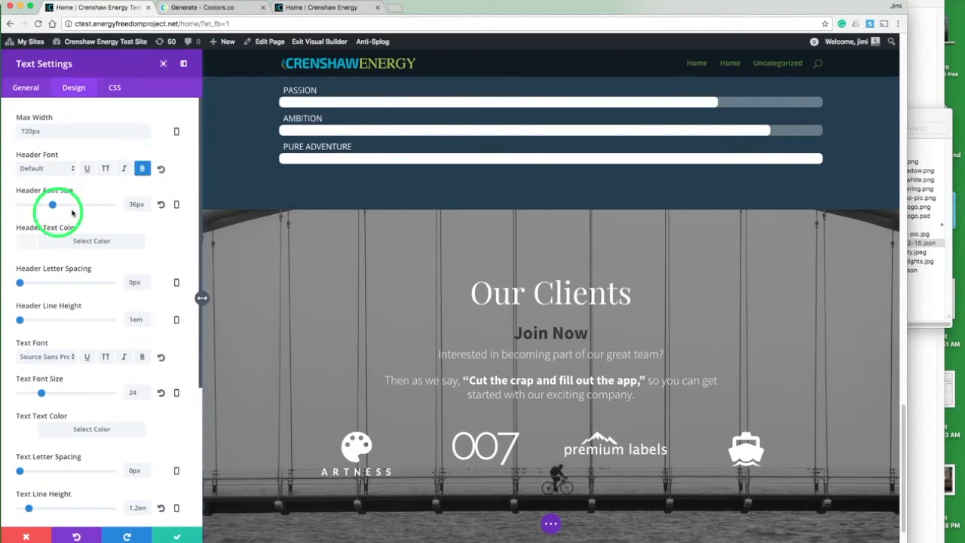
Step: Clear the Join Now text module's header and body text colours and save the module
click(39, 92)
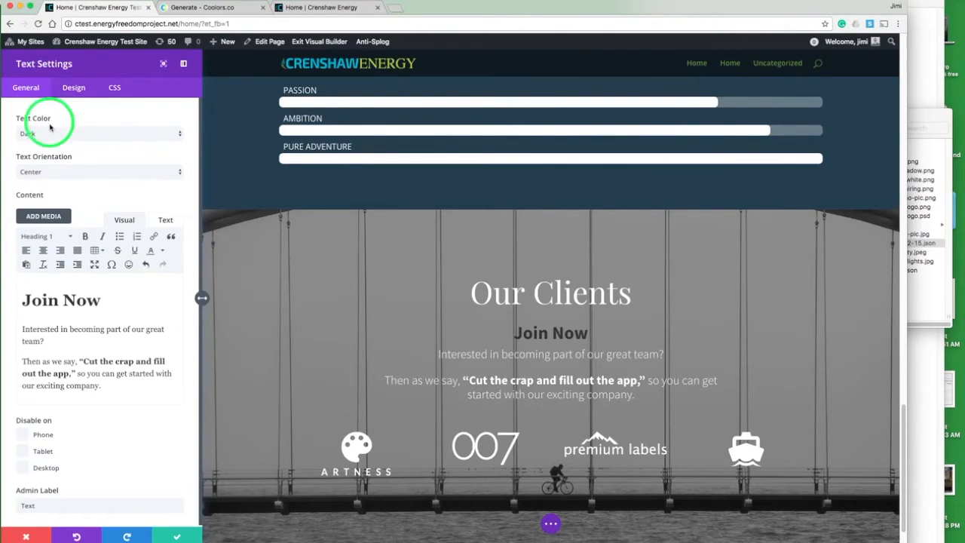
click(82, 364)
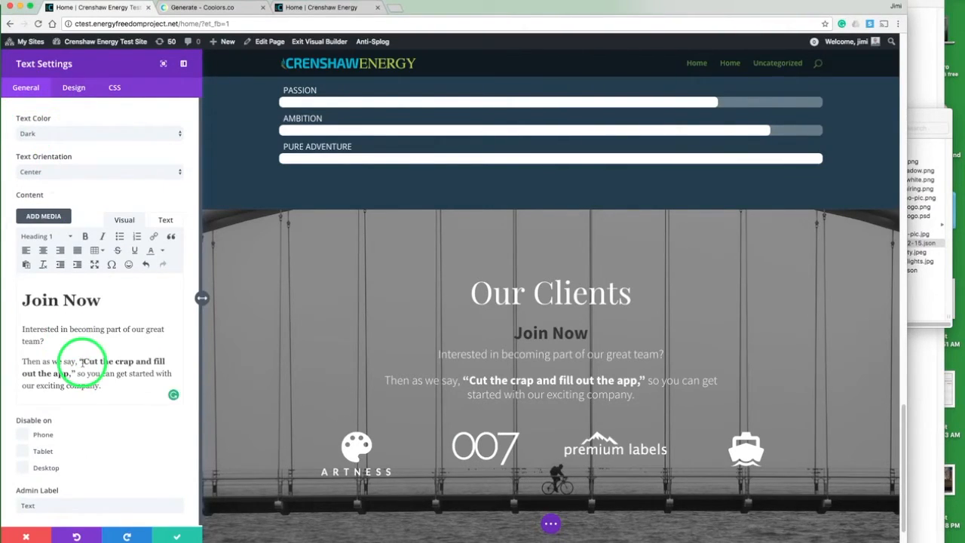
click(68, 97)
click(29, 242)
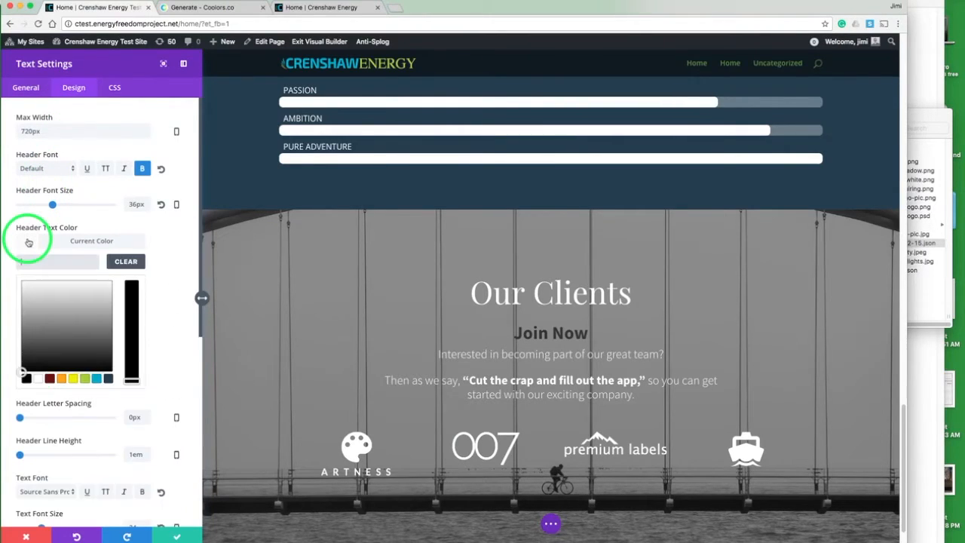
click(128, 264)
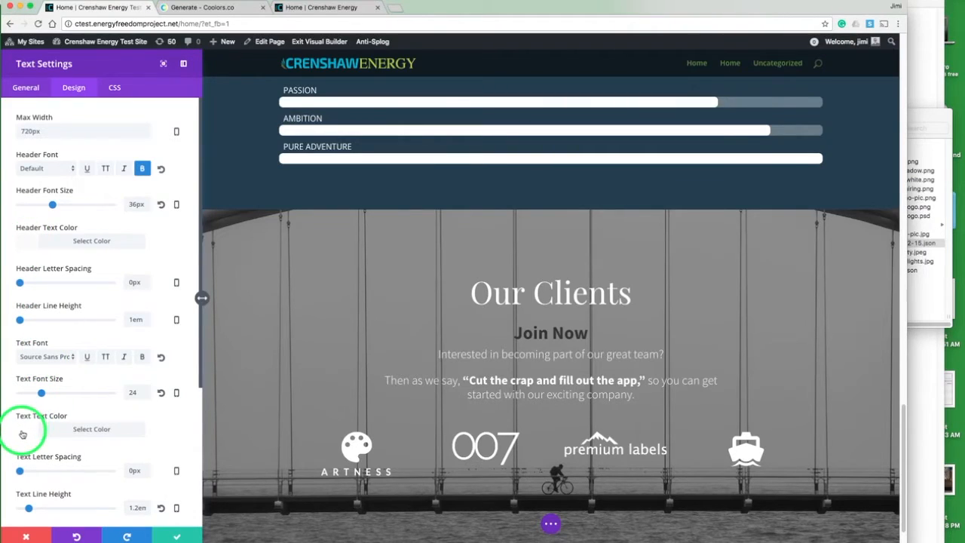
click(23, 434)
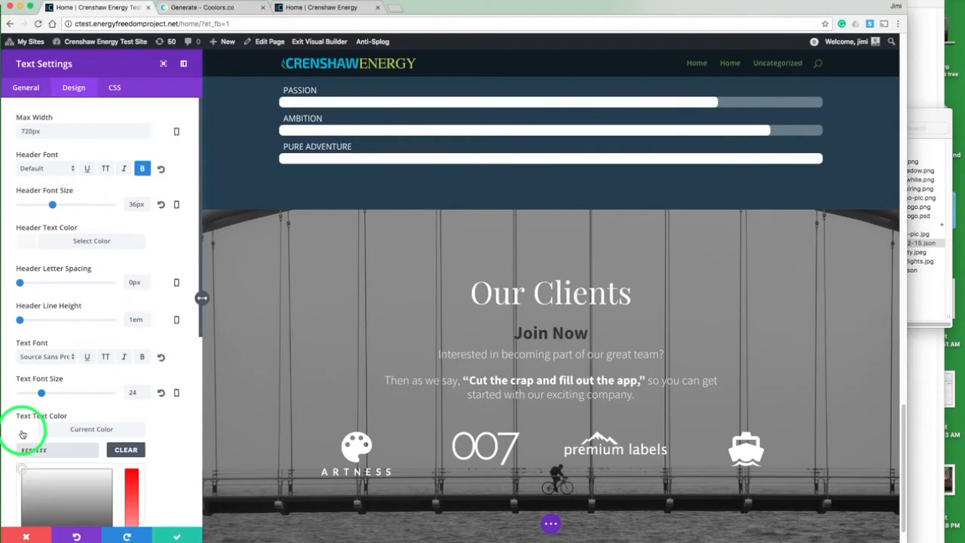
click(128, 451)
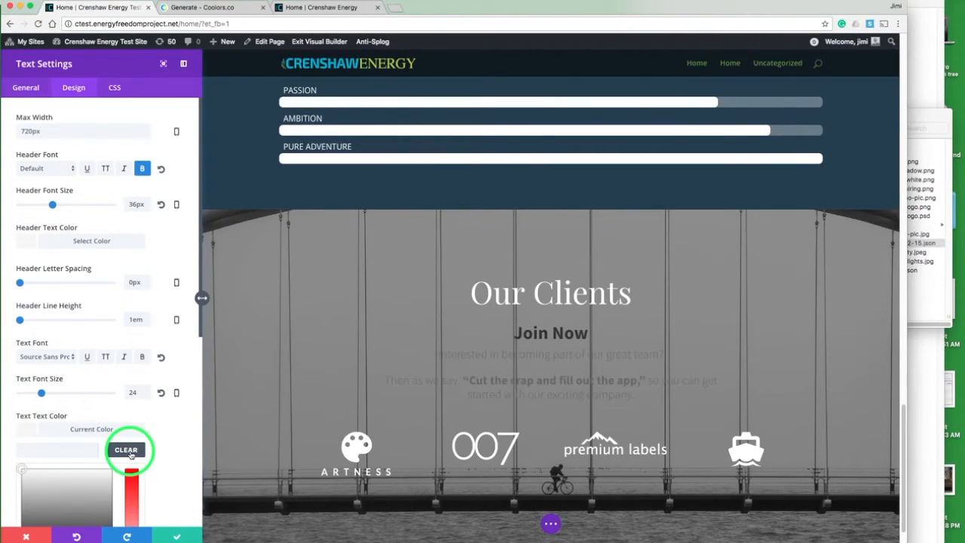
click(19, 433)
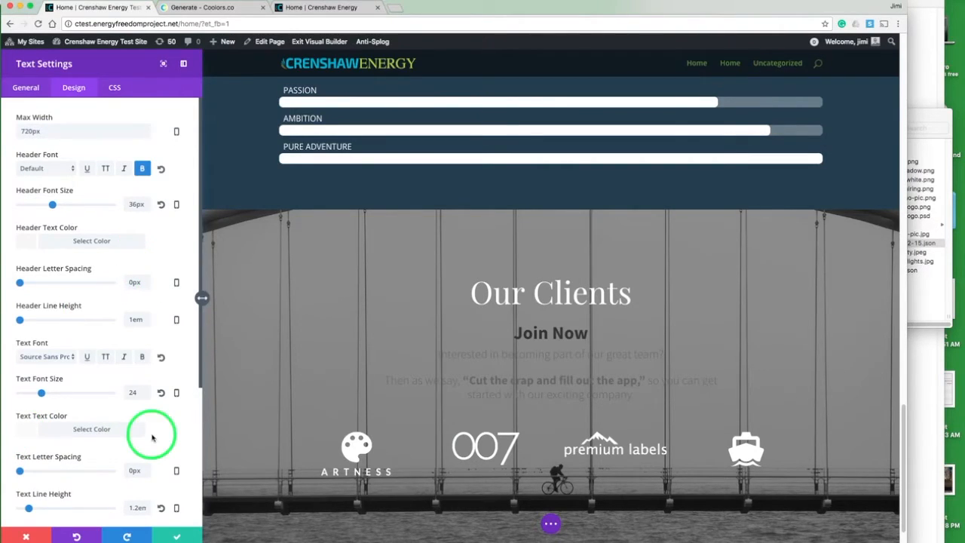
click(25, 87)
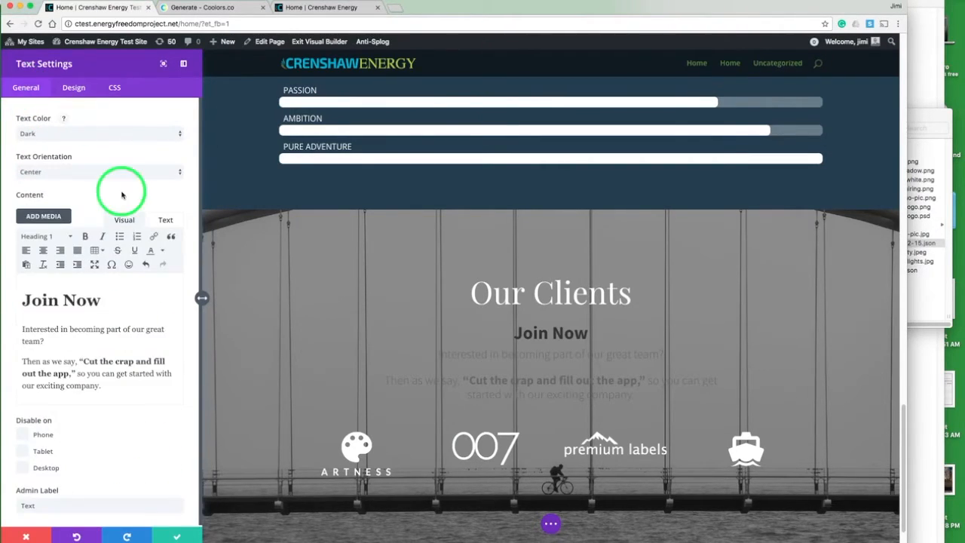
click(177, 537)
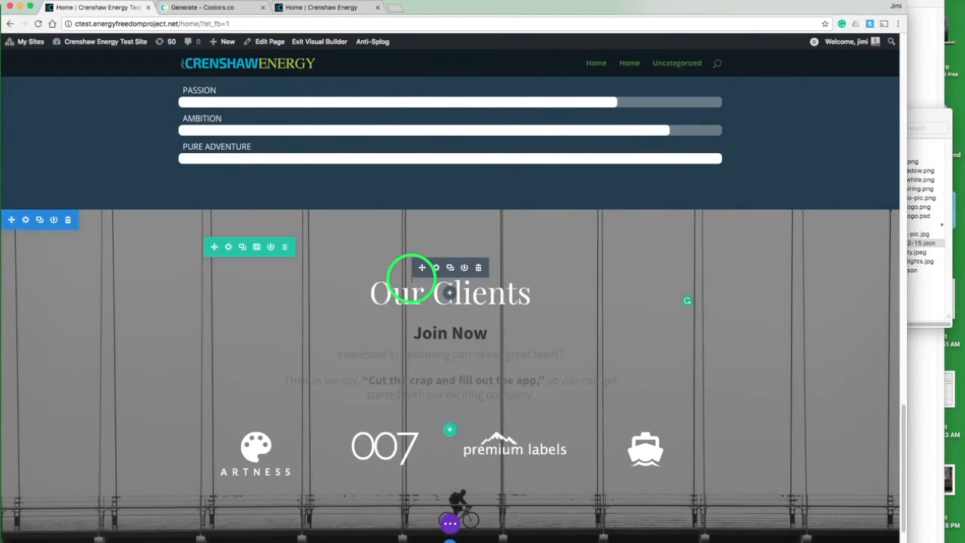
Step: Delete the Our Clients heading module and the client logos row from the section
click(480, 267)
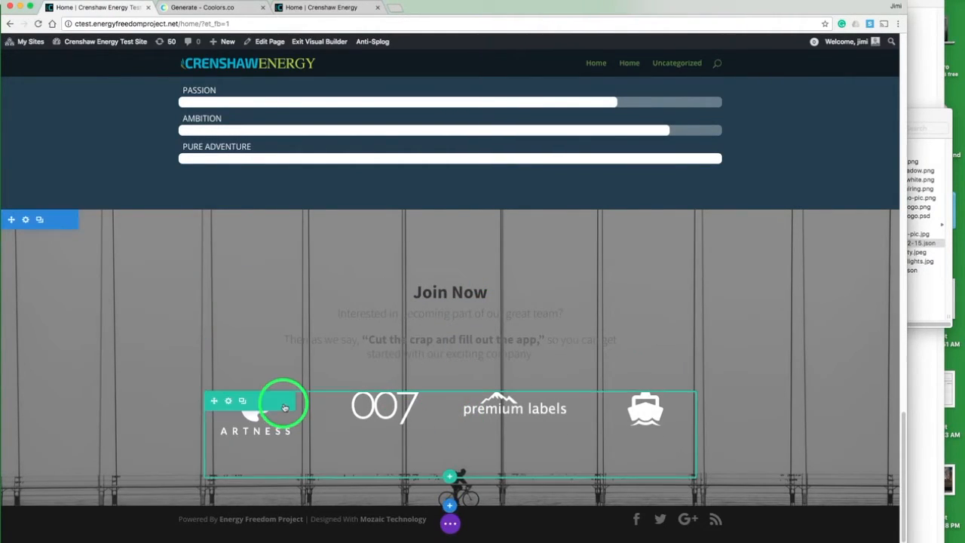
click(284, 401)
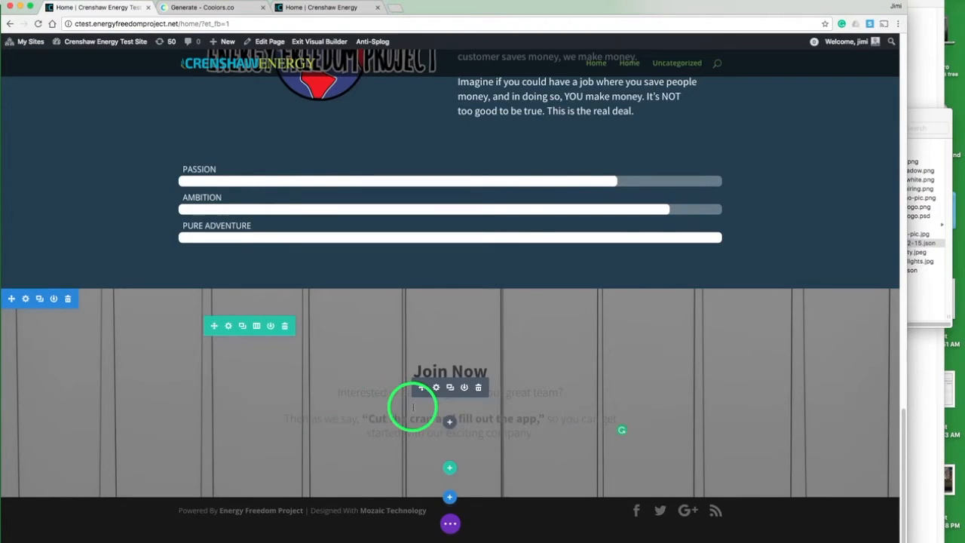
click(450, 423)
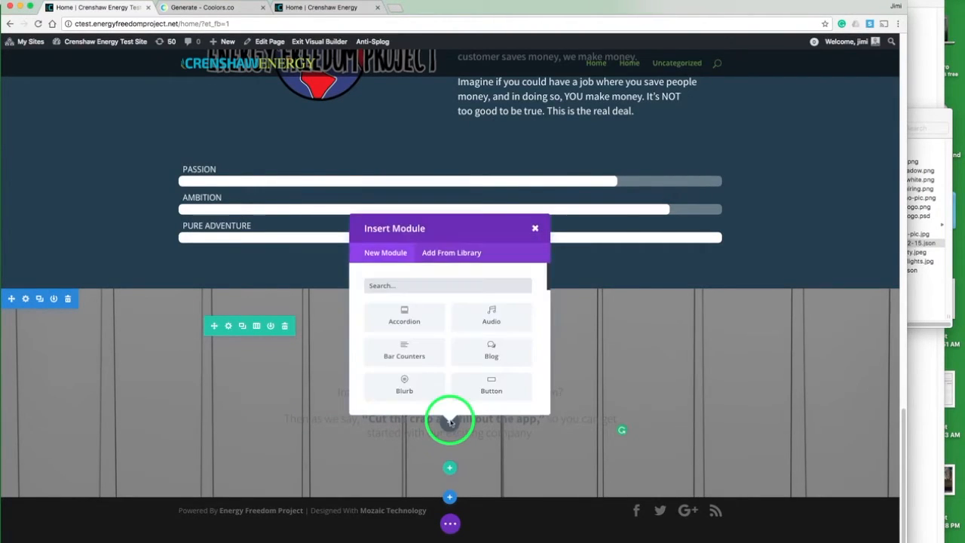
text(r)
key(BackSpace)
text(text)
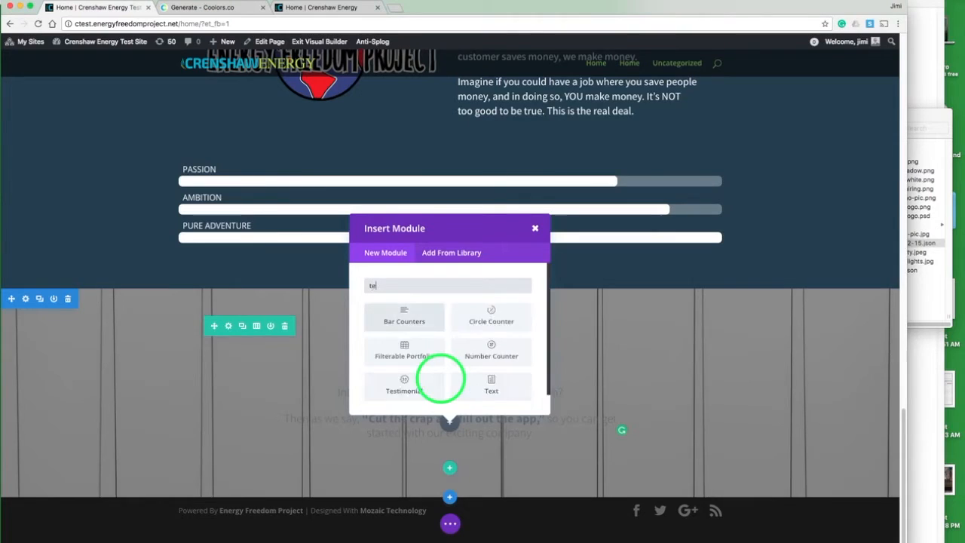
click(412, 317)
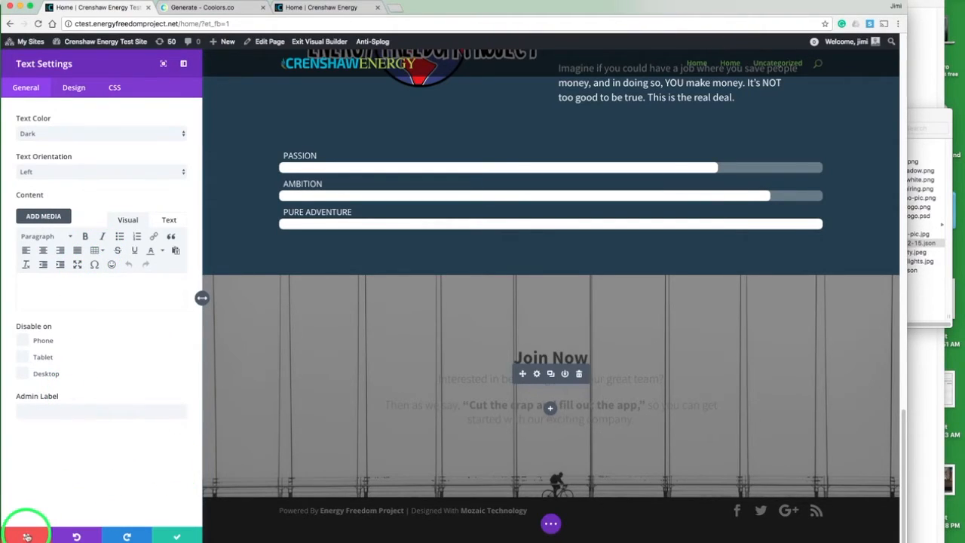
click(27, 536)
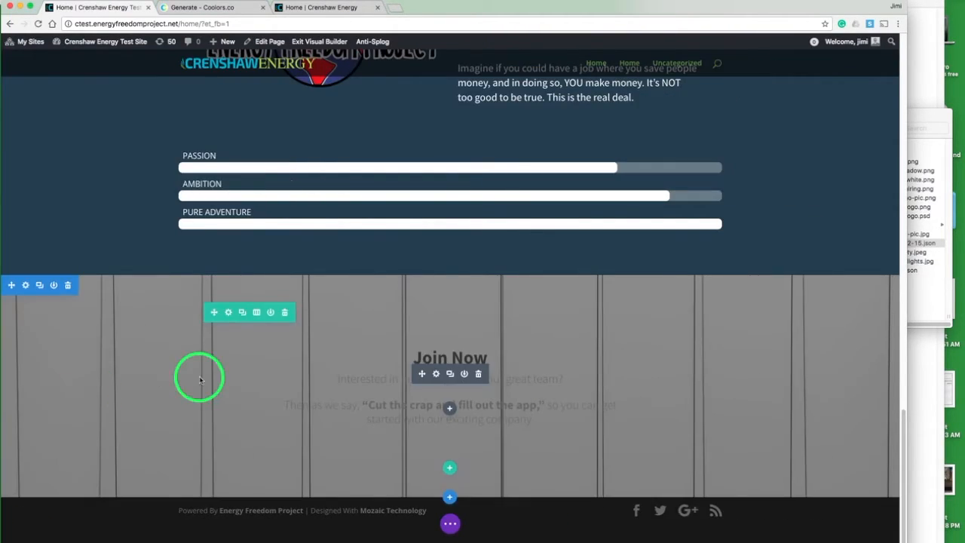
Step: In the backend Divi Builder, insert the Gravity Form into the section's second text module without title or description, and update the page
click(449, 525)
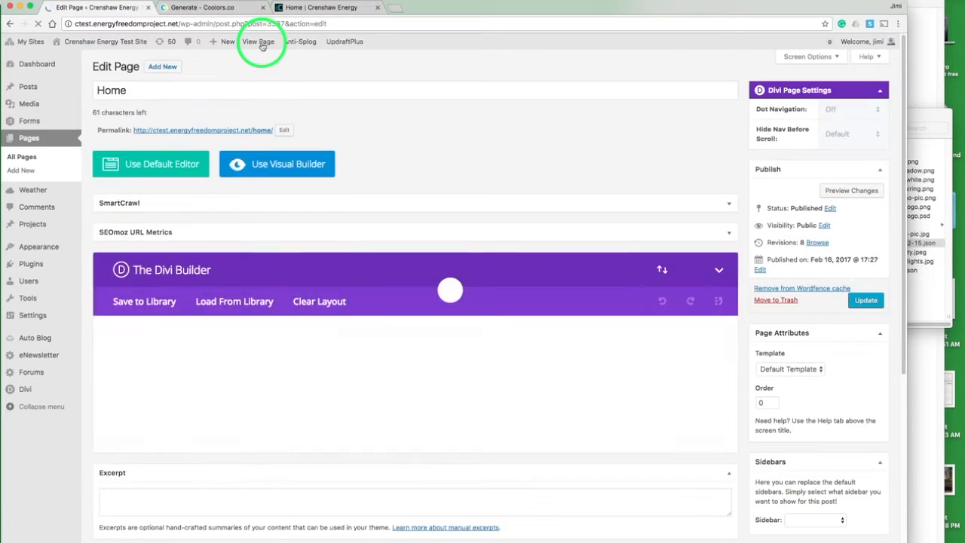
scroll(582, 157, down, 15)
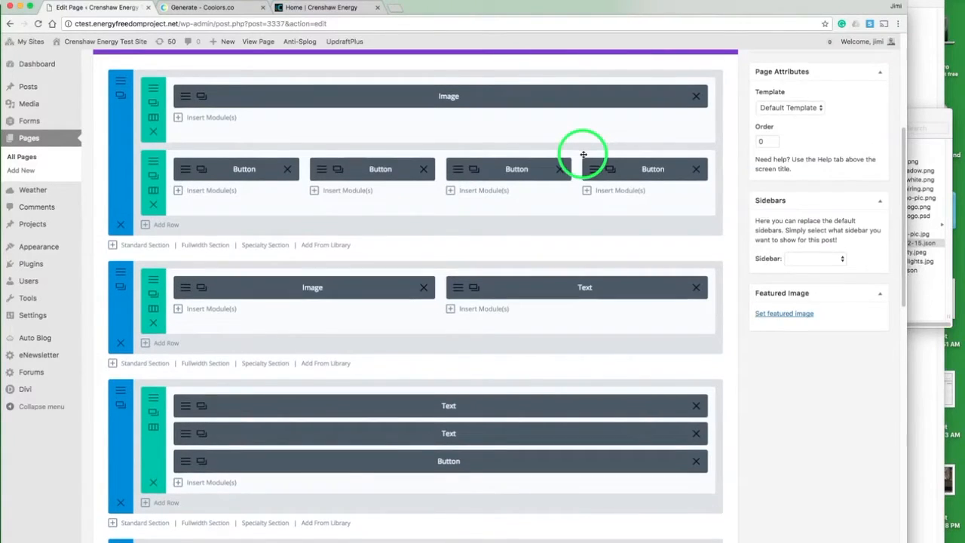
scroll(582, 155, down, 5)
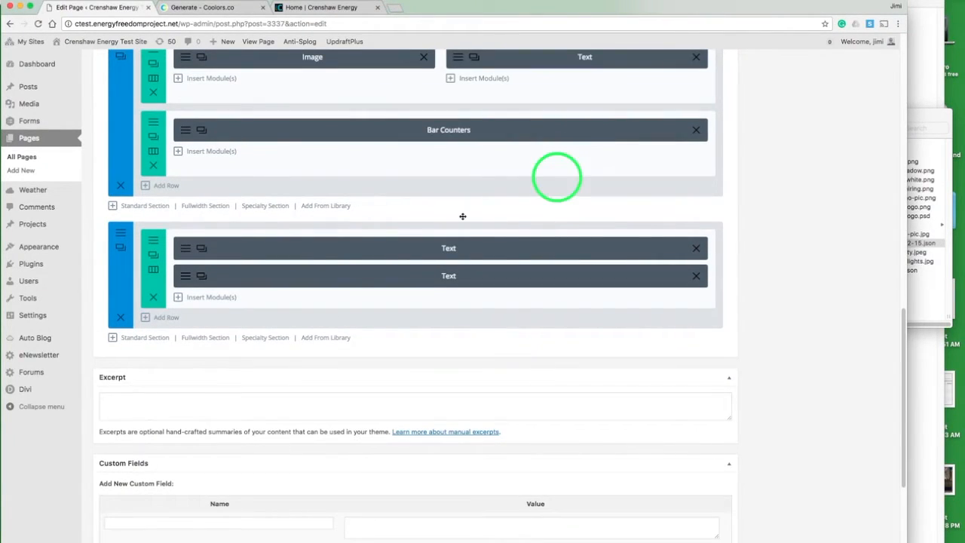
click(187, 278)
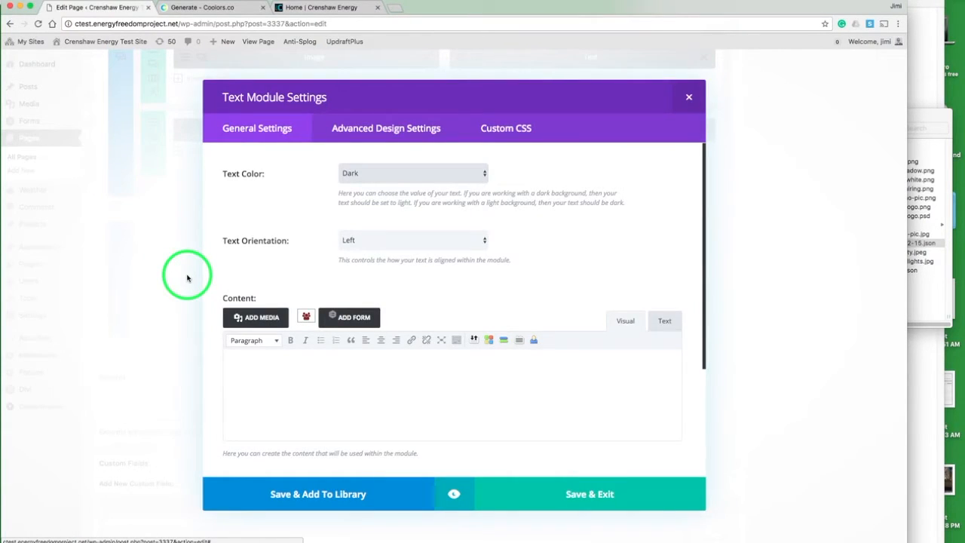
click(349, 320)
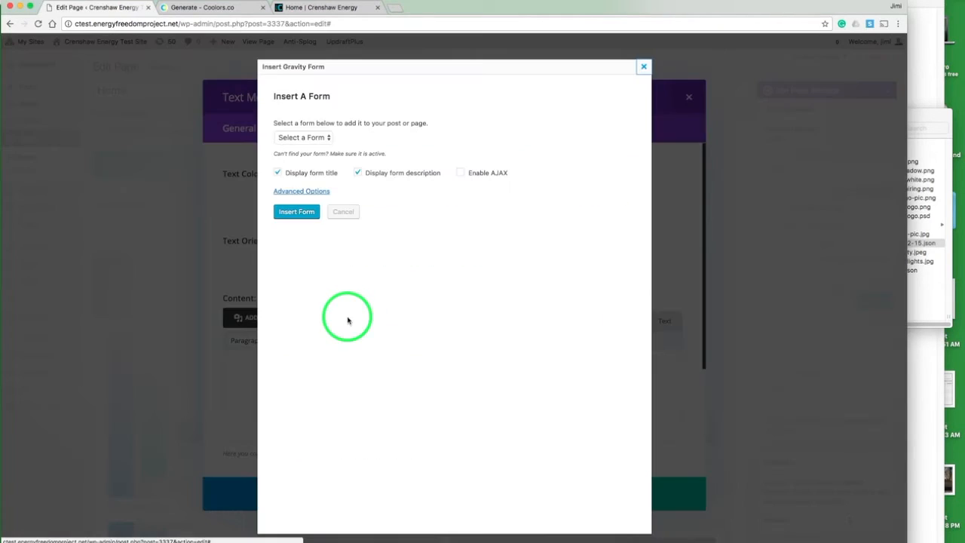
click(315, 140)
click(309, 129)
click(277, 173)
click(354, 172)
click(301, 212)
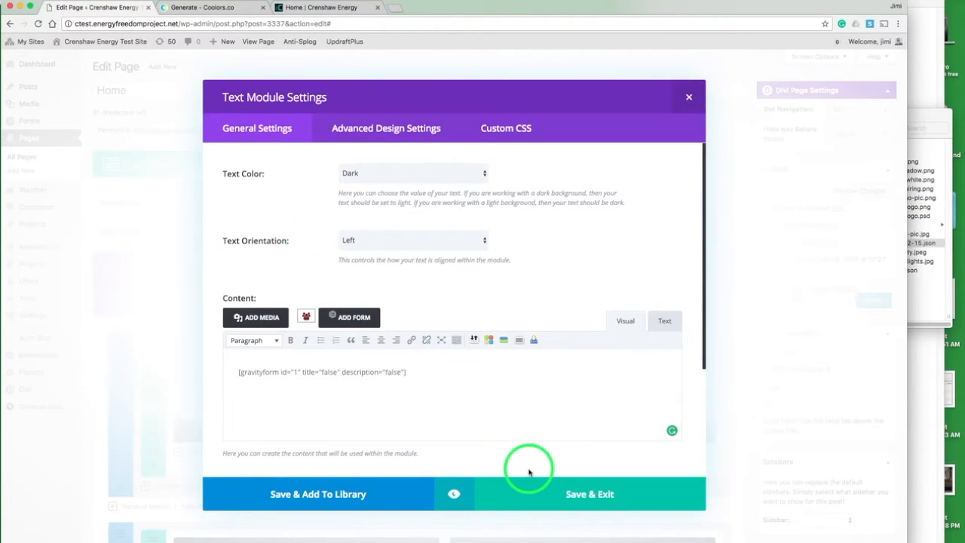
click(550, 494)
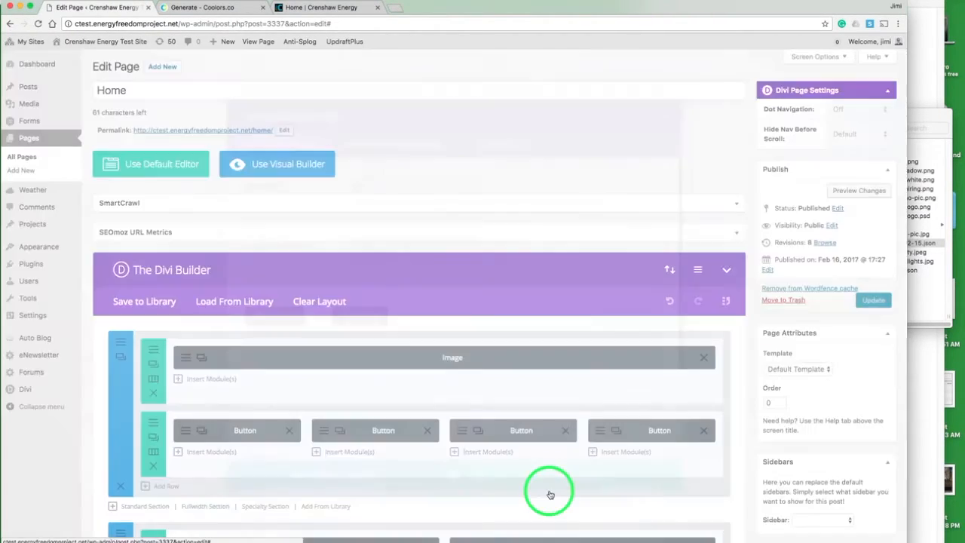
click(864, 302)
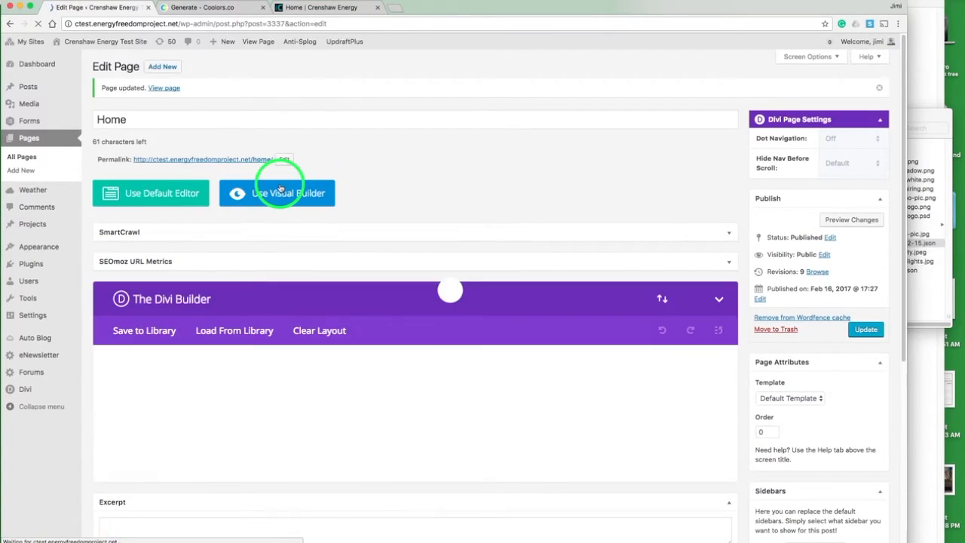
Step: Reopen the Visual Builder and remove the Join Now section's background image
click(280, 188)
scroll(280, 186, down, 20)
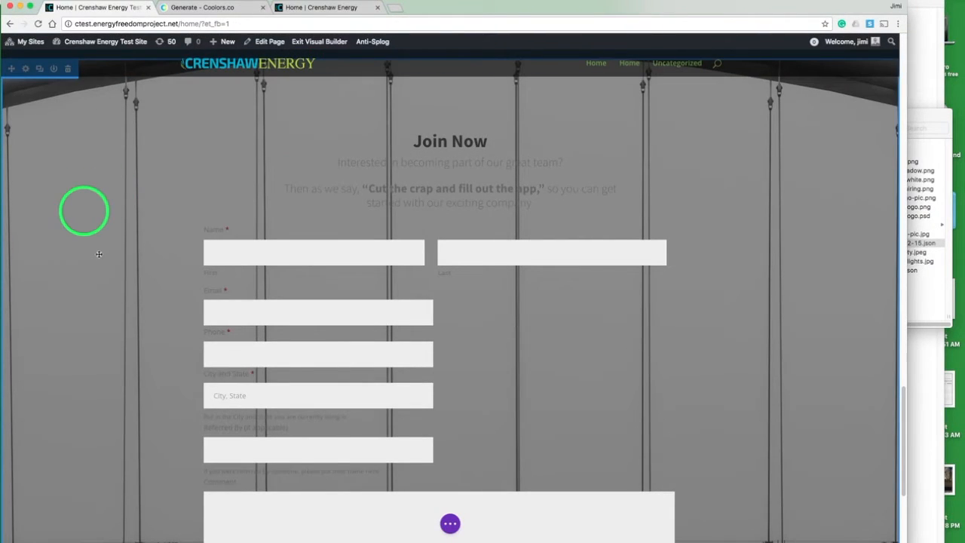
scroll(98, 269, down, 4)
scroll(99, 269, up, 5)
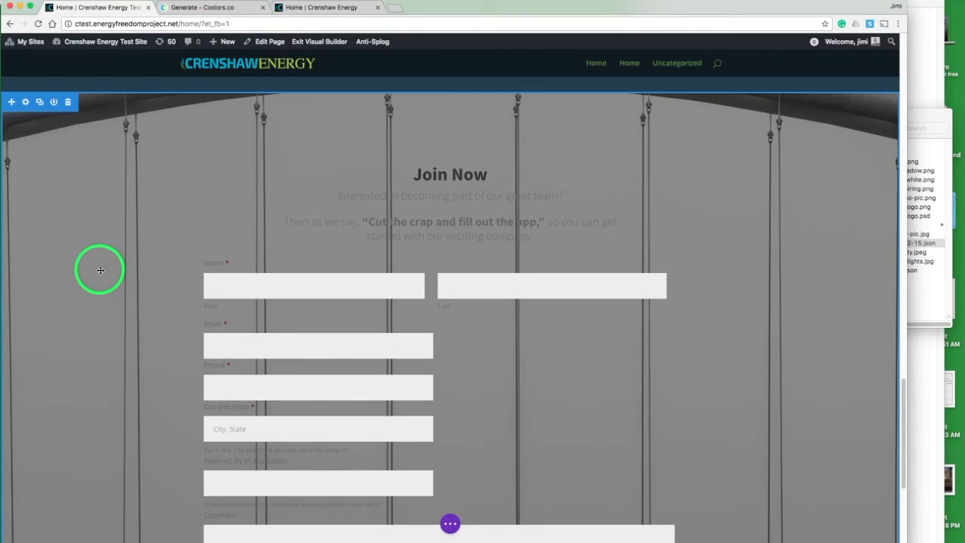
click(25, 101)
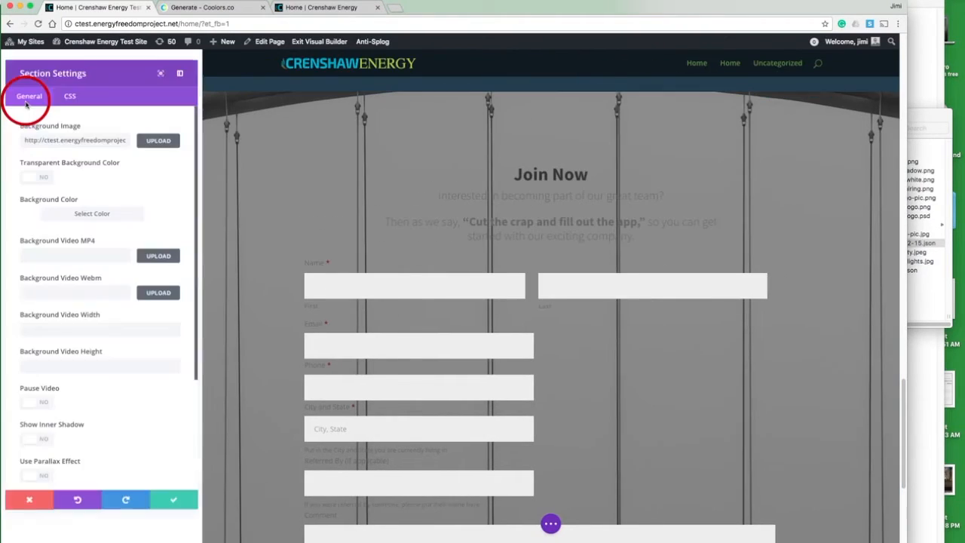
triple_click(78, 134)
key(BackSpace)
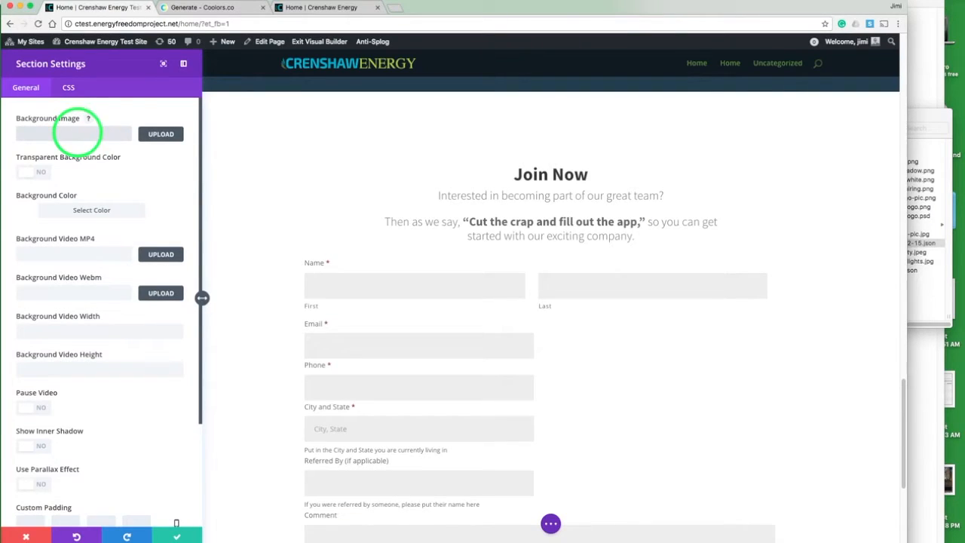
click(179, 536)
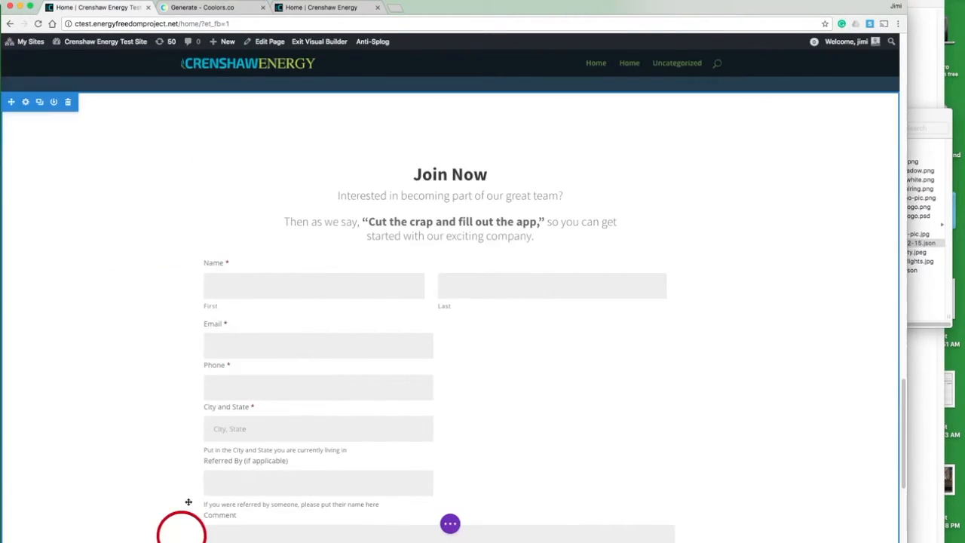
Step: Set the Join Now section's CSS ID to join
click(25, 102)
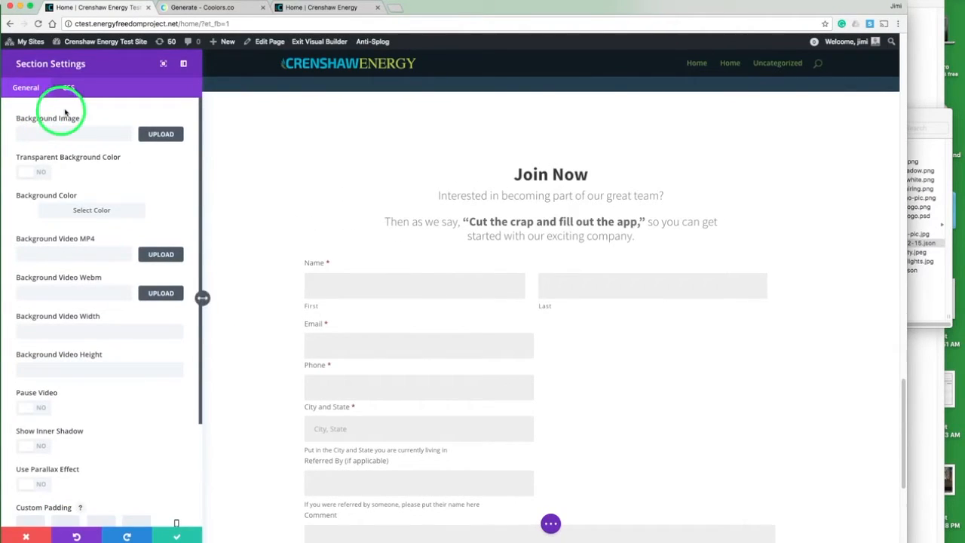
click(69, 89)
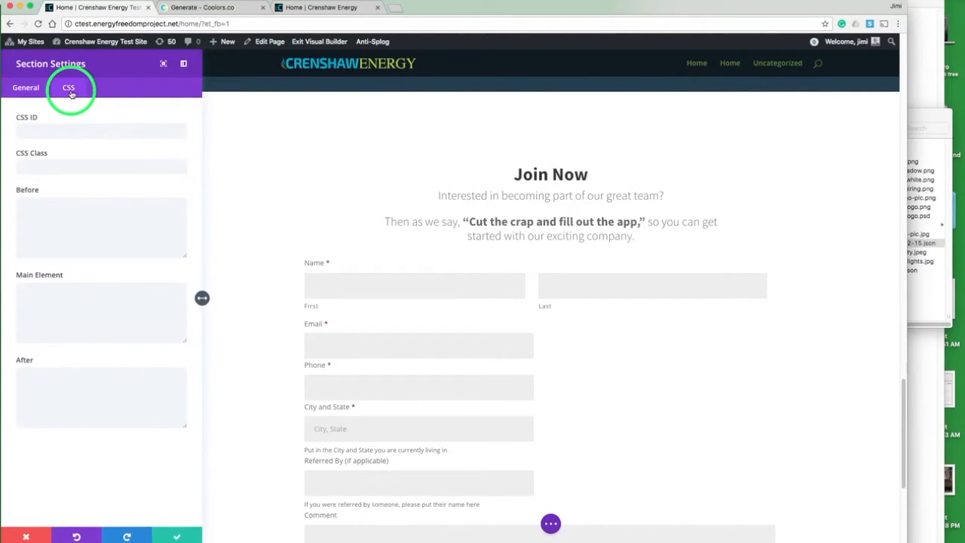
click(48, 128)
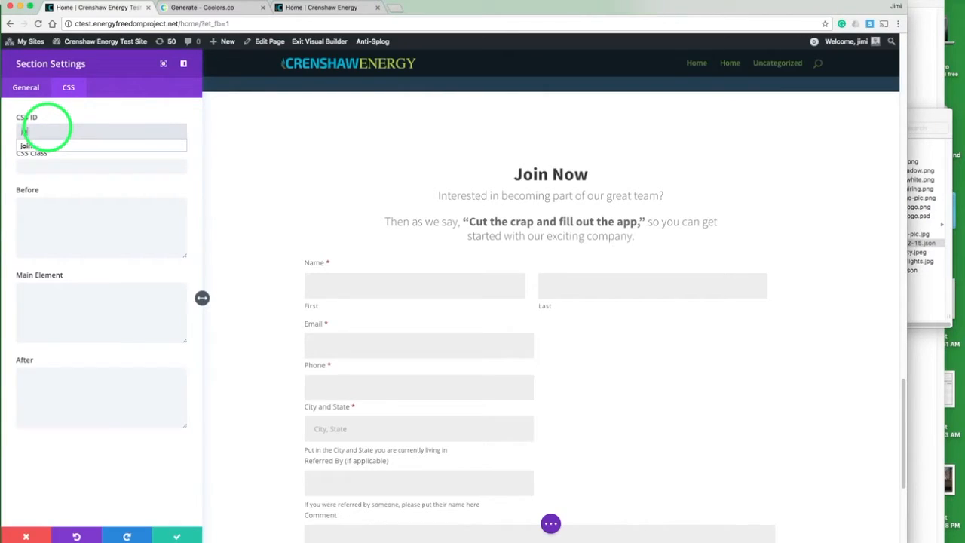
text(join)
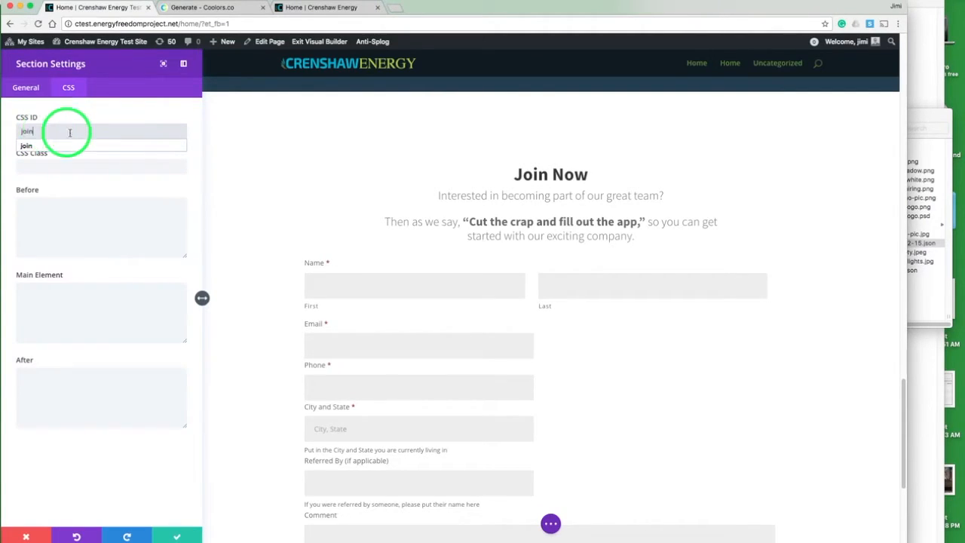
click(173, 535)
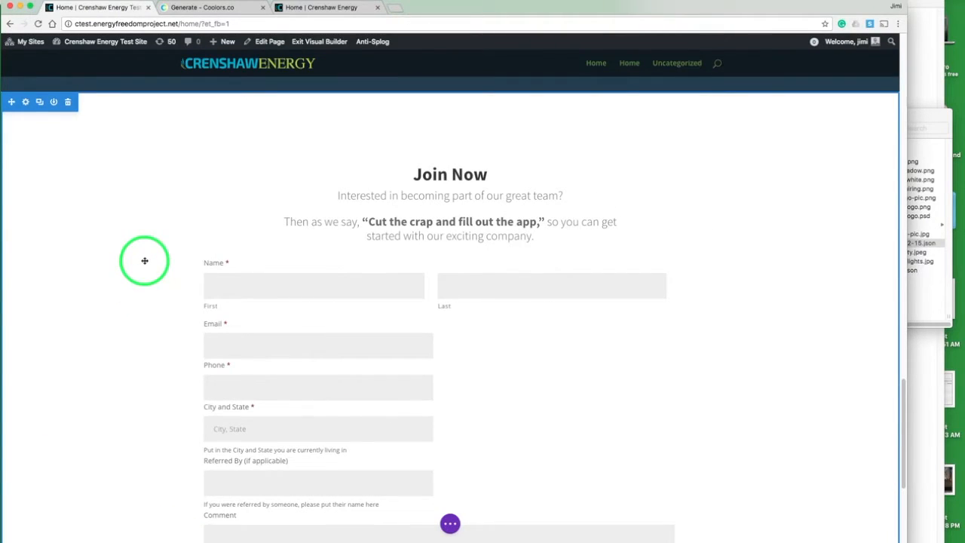
scroll(145, 260, up, 10)
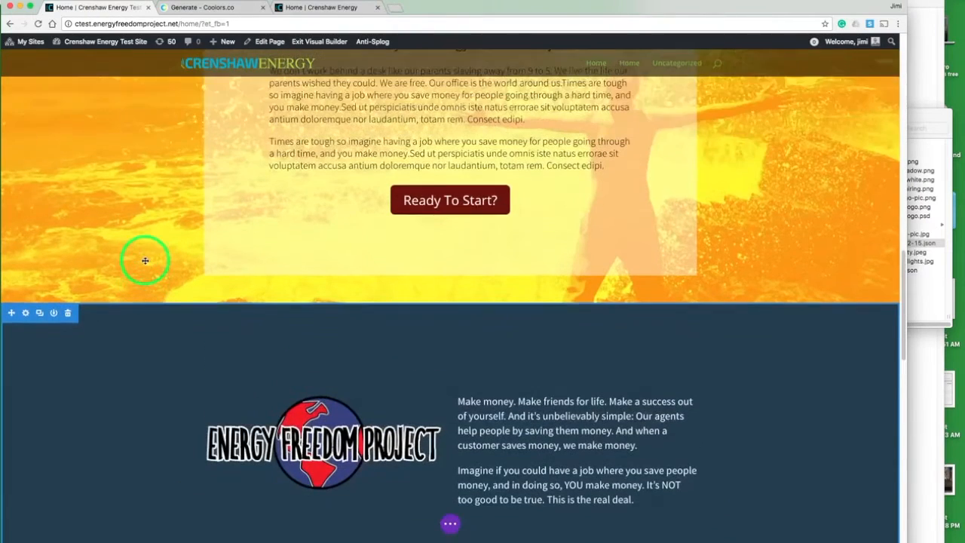
mouse_move(452, 202)
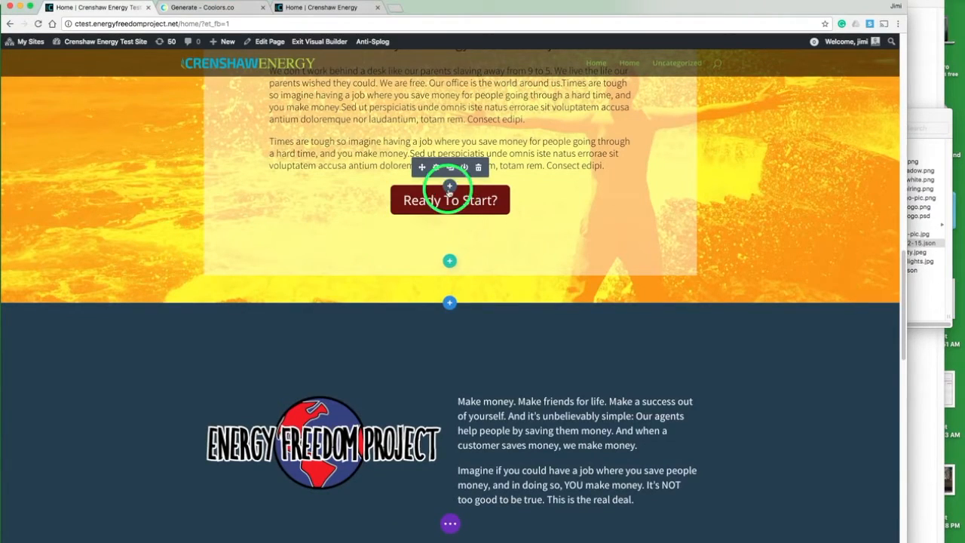
Step: Set the Ready To Start? button's URL to #join so it links to the Join Now section
click(436, 168)
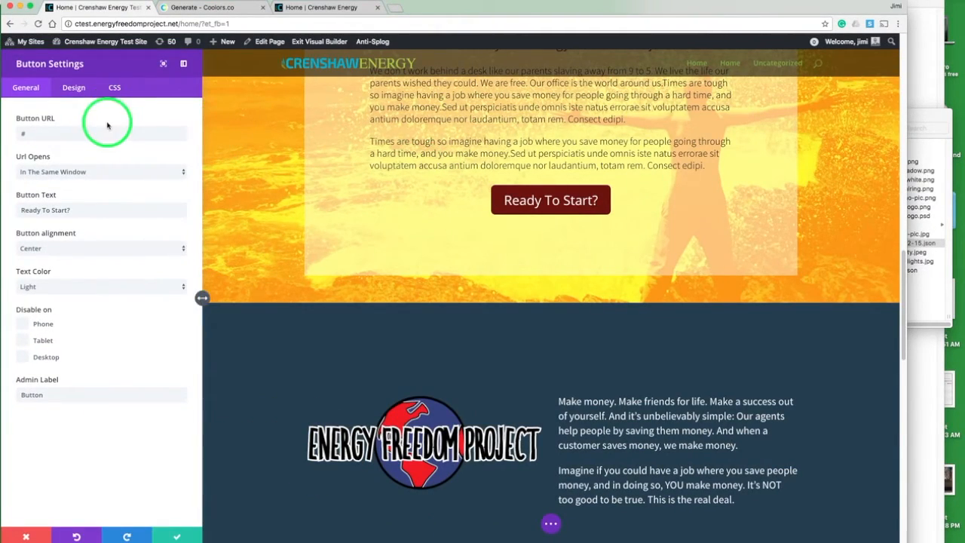
click(101, 133)
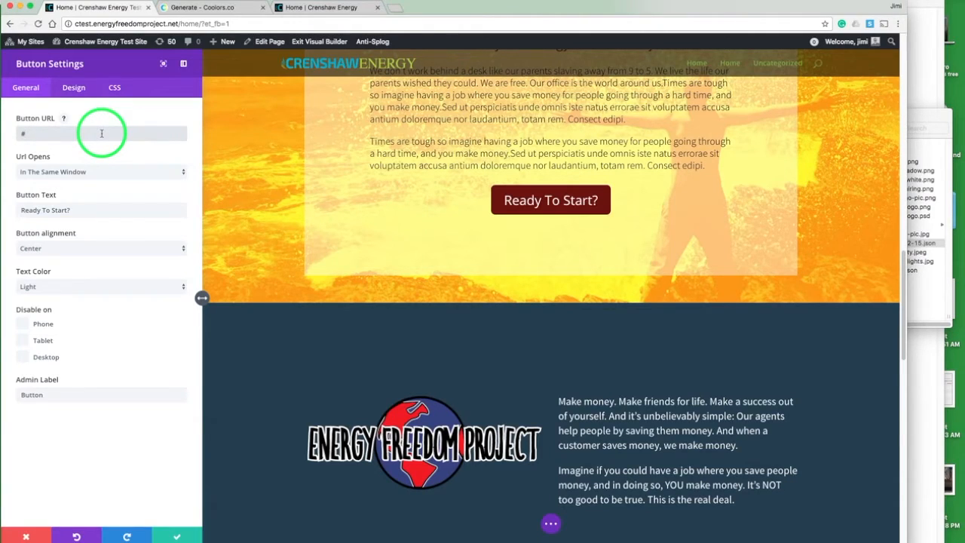
text(join)
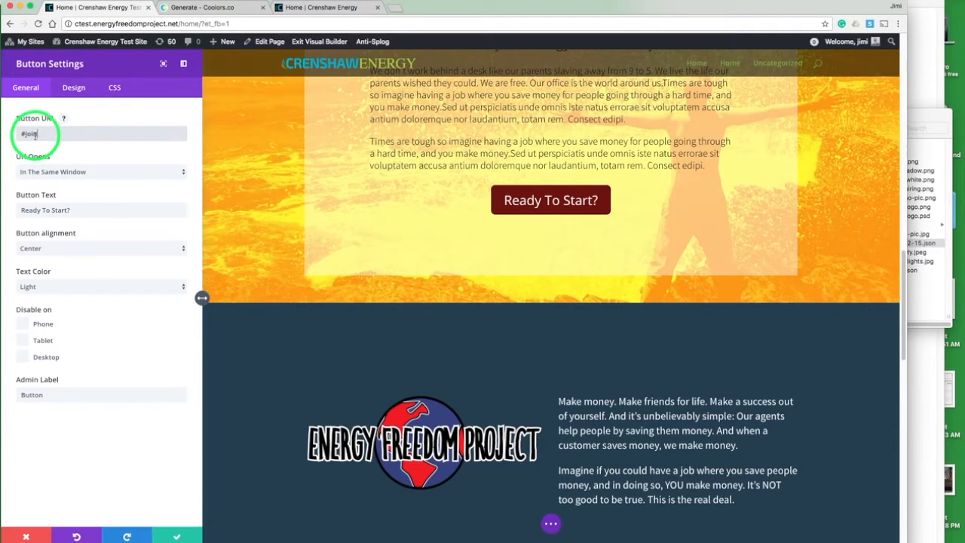
click(174, 536)
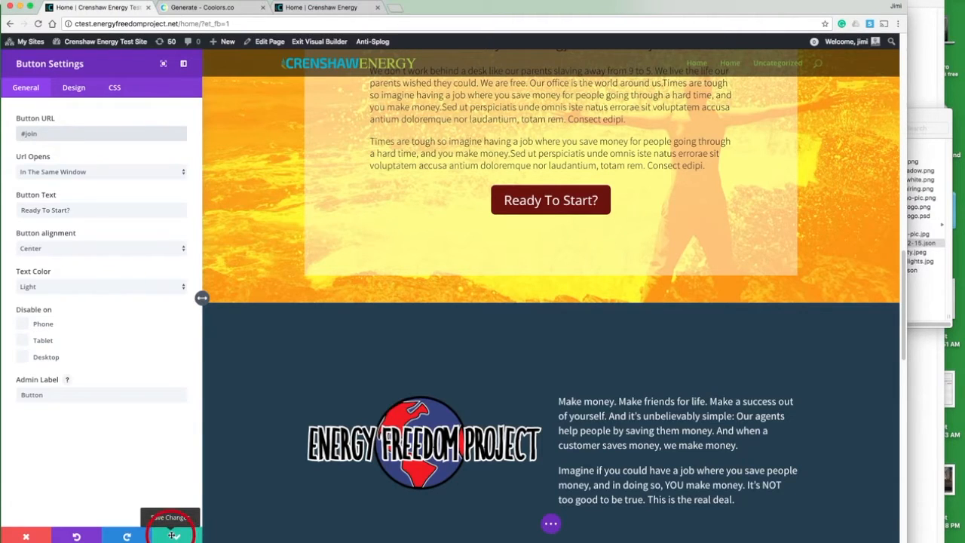
Step: Set the Apply Now button's URL in the header section to #join
scroll(264, 238, up, 10)
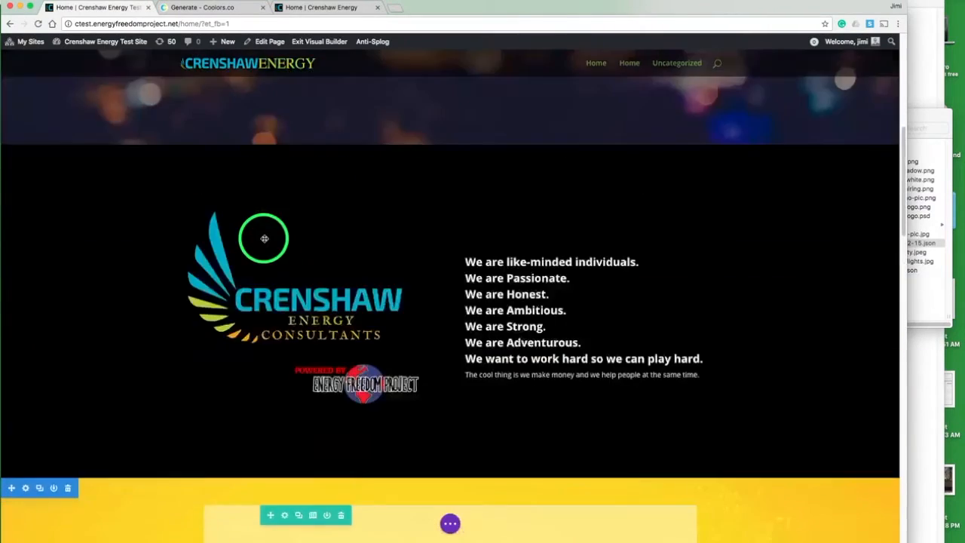
scroll(264, 239, up, 6)
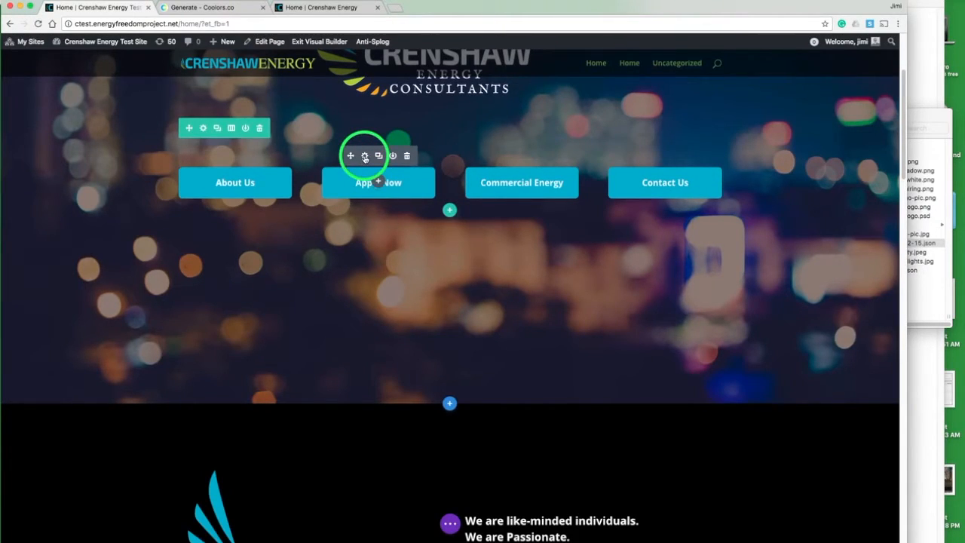
click(365, 157)
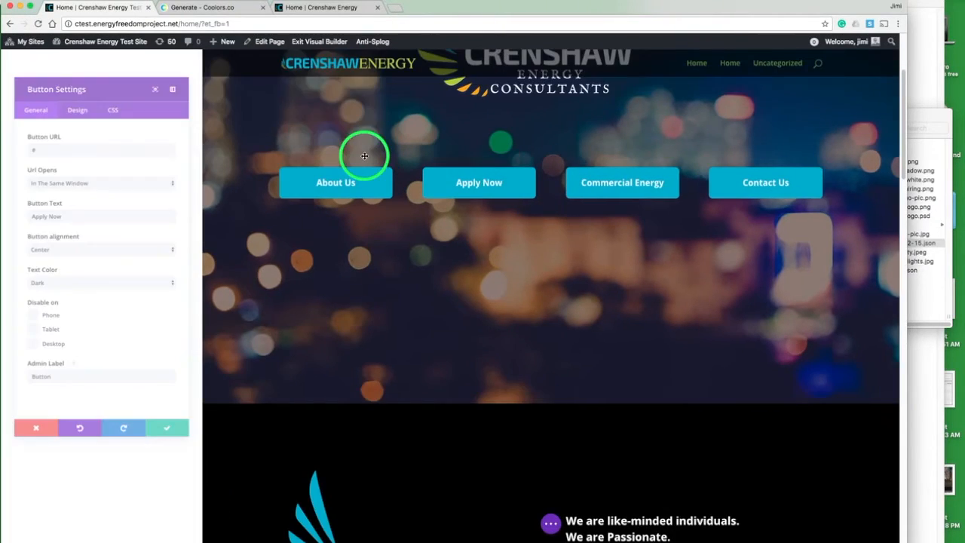
click(93, 133)
text(#join)
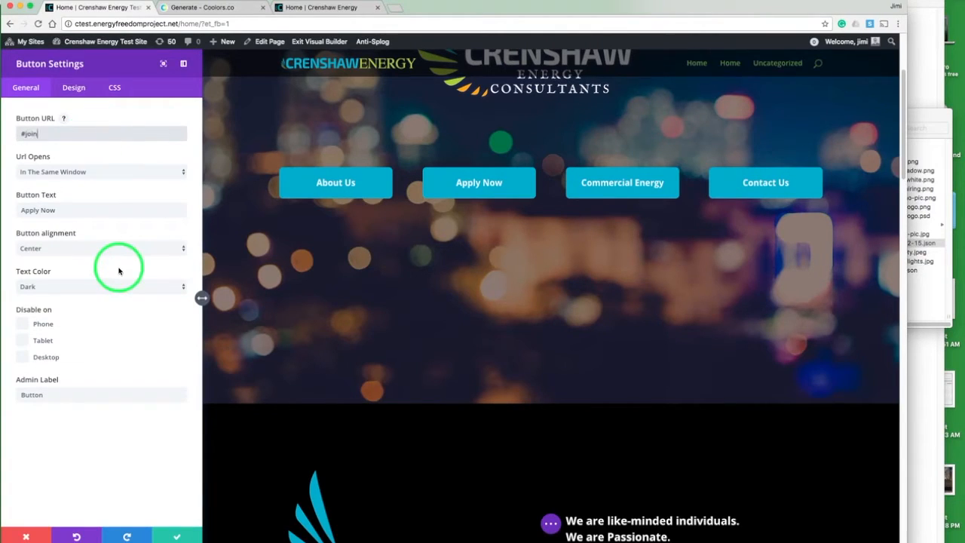
click(173, 536)
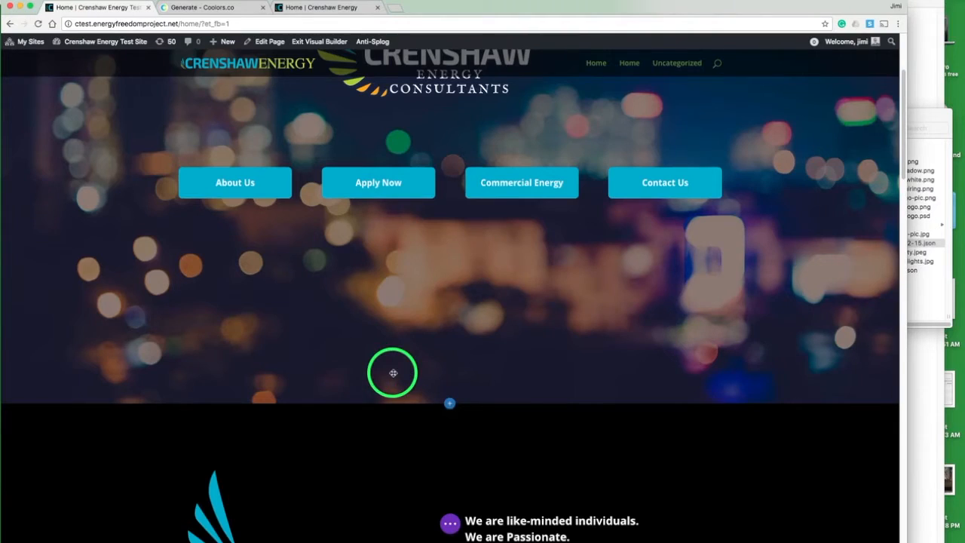
Step: Save the page in the Visual Builder
scroll(393, 372, down, 15)
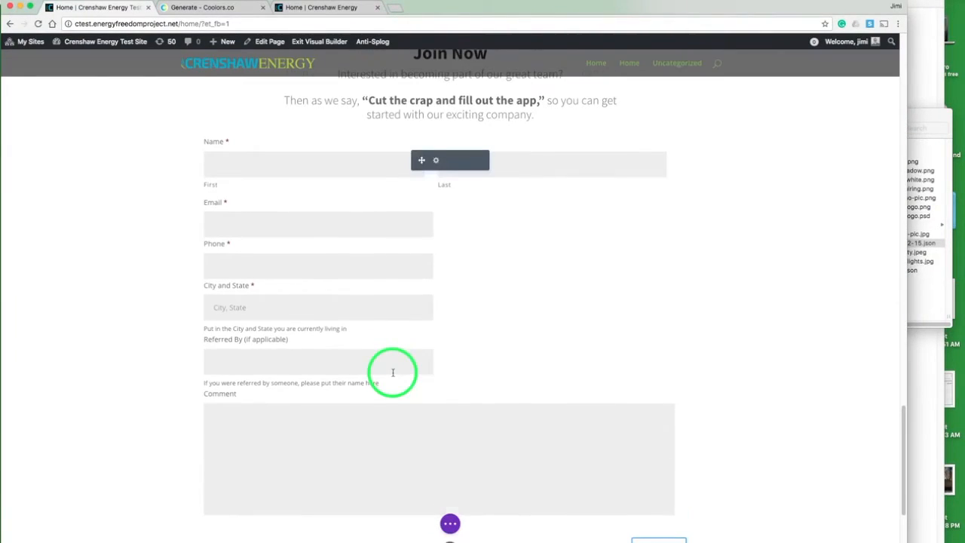
scroll(392, 373, down, 4)
click(449, 523)
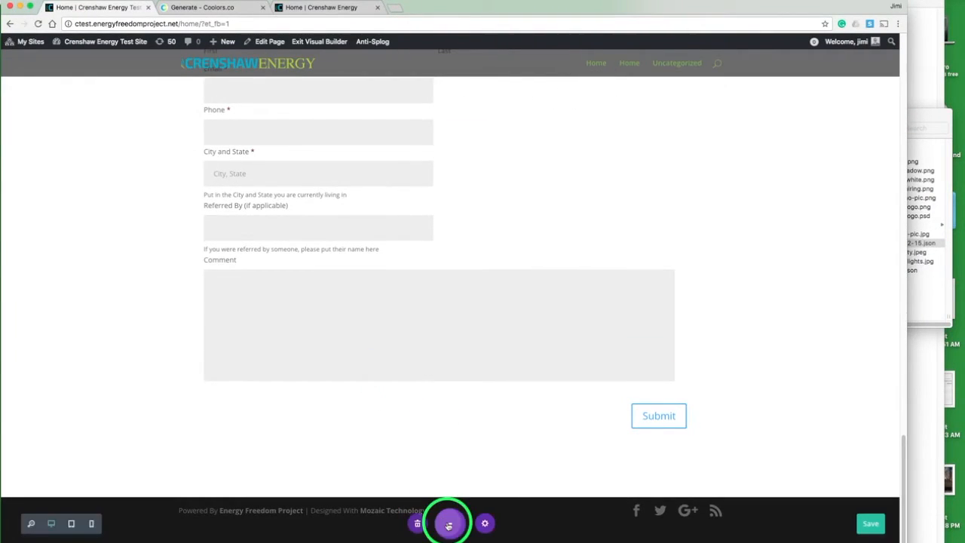
click(869, 523)
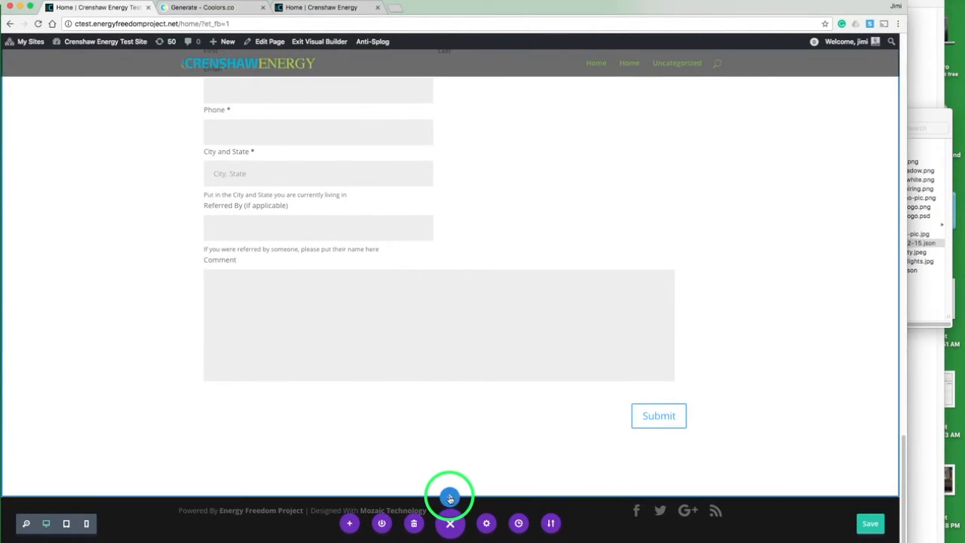
Step: Add a new fullwidth section below the Join Now section containing a Fullwidth Map module
click(449, 498)
click(506, 457)
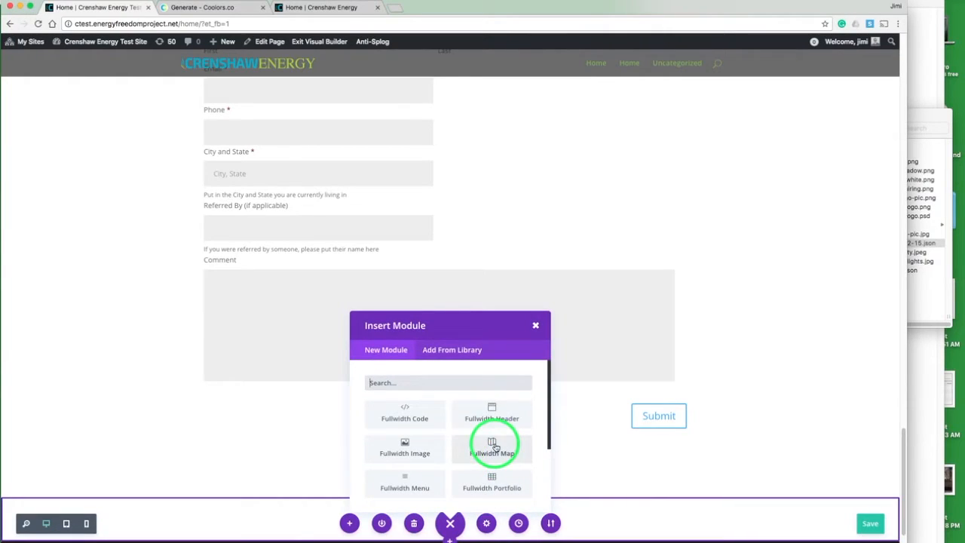
click(505, 455)
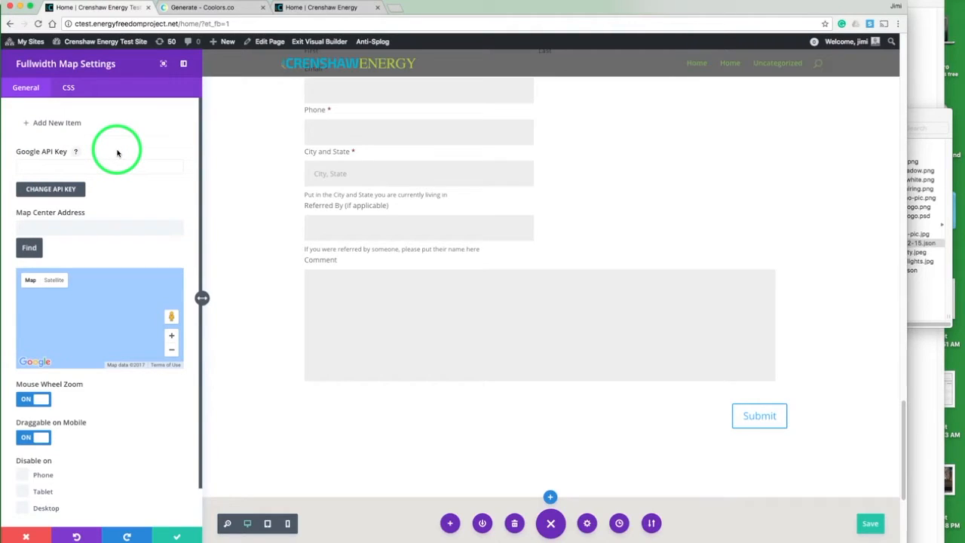
Step: In a new browser tab, search for google map api key and open Google's Get a Key/Authentication page
key(super+t)
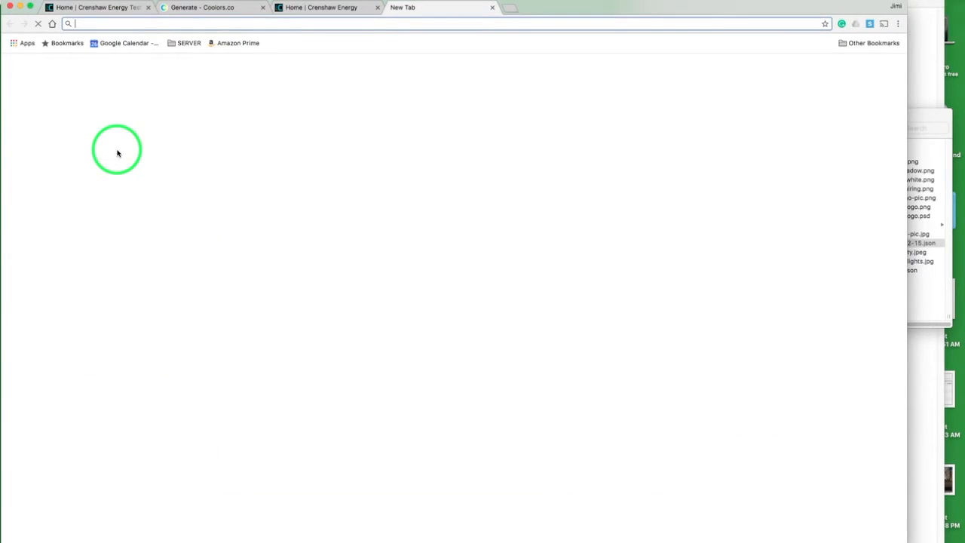
text(google map )
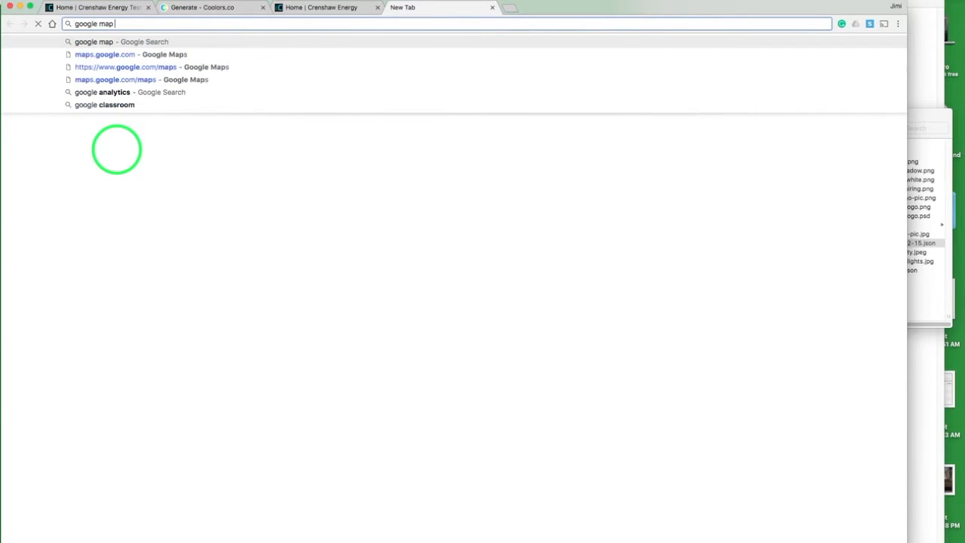
text(apikey)
key(Return)
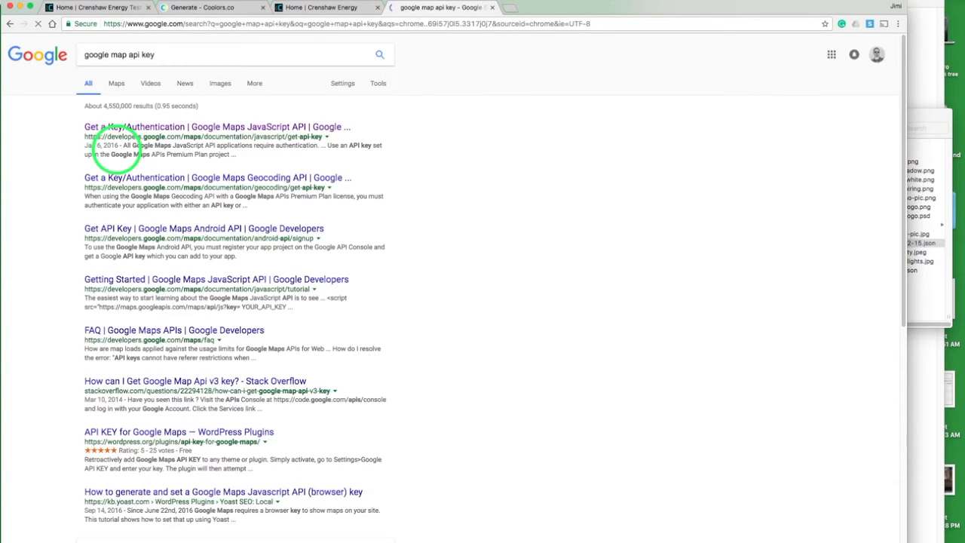
click(187, 126)
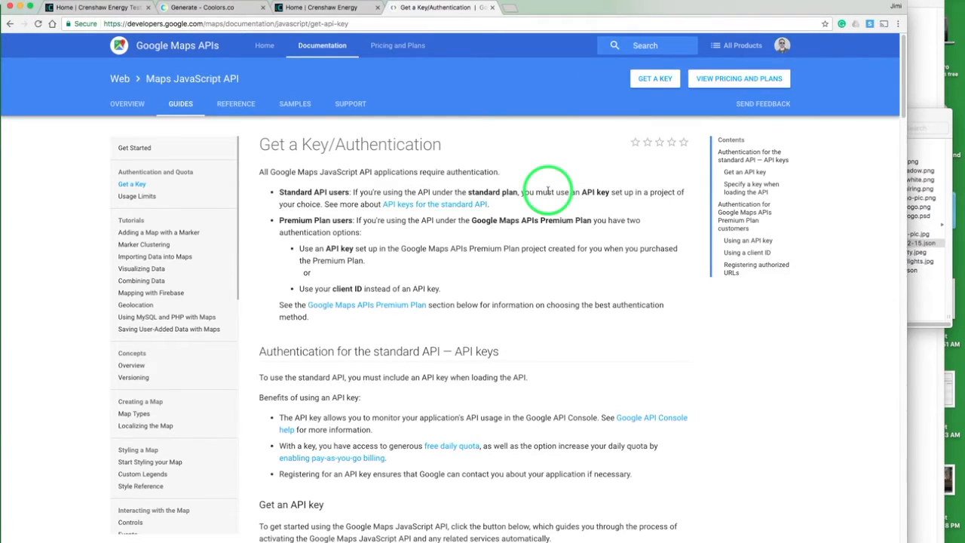
Step: Generate a Google Maps JavaScript API key for API Project, copy the API key, and return to the site's tab
scroll(548, 191, down, 5)
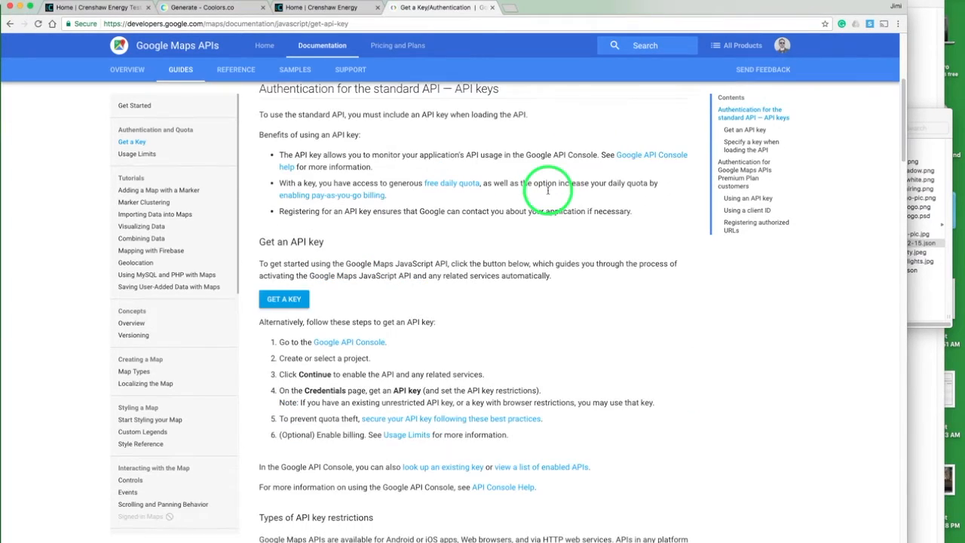
click(291, 300)
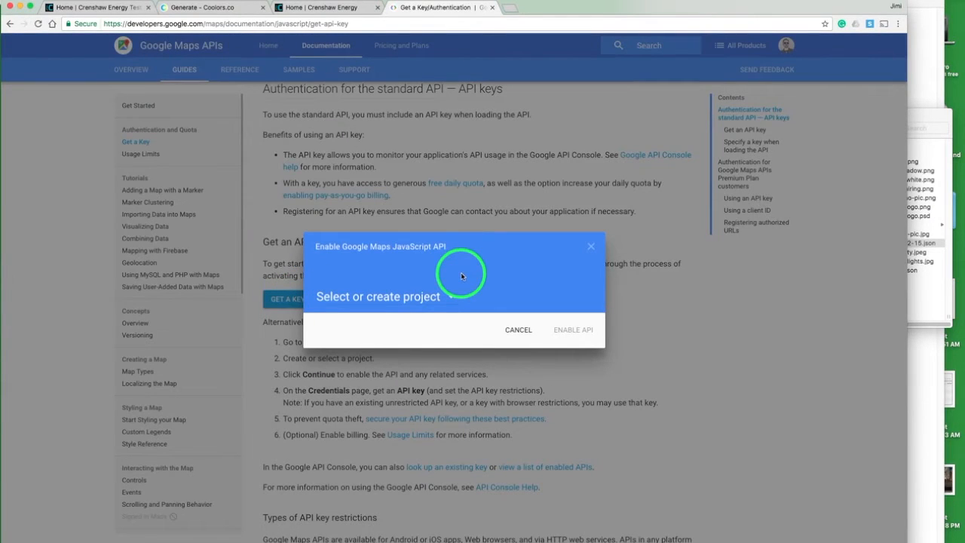
click(453, 297)
scroll(427, 288, down, 2)
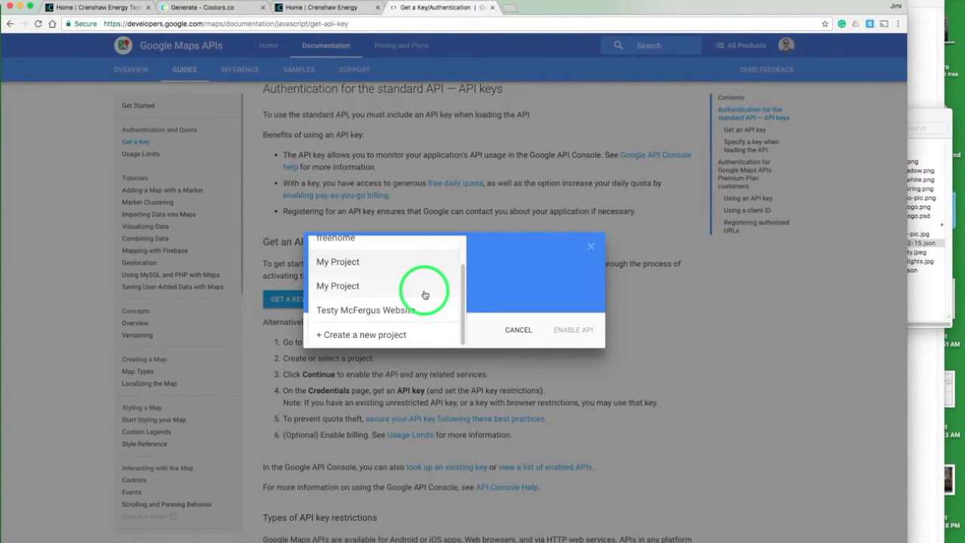
scroll(426, 288, up, 2)
click(351, 250)
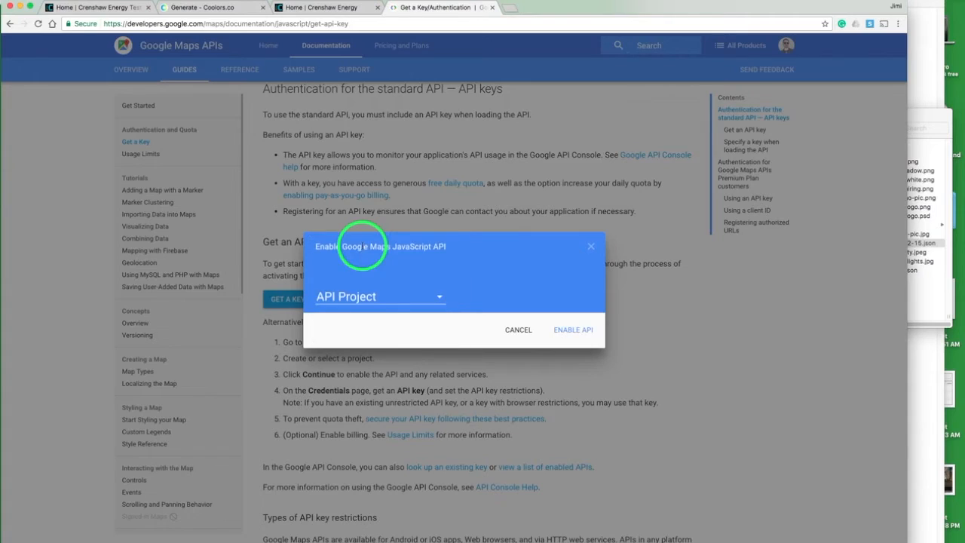
click(564, 331)
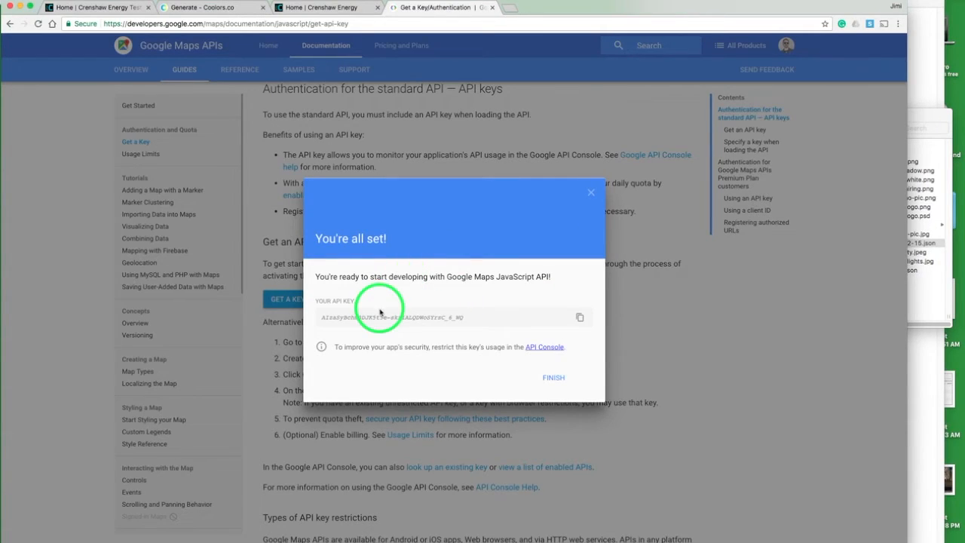
click(379, 316)
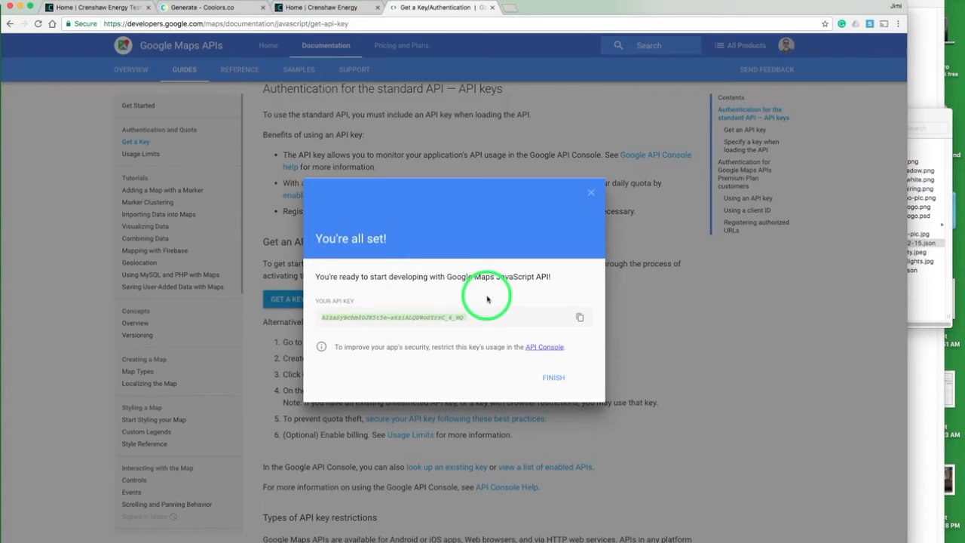
click(554, 377)
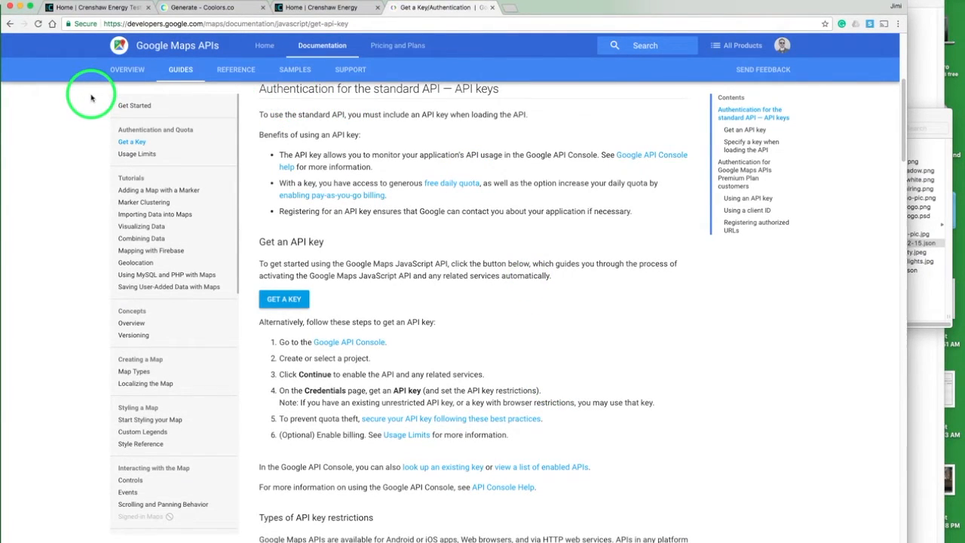
click(79, 9)
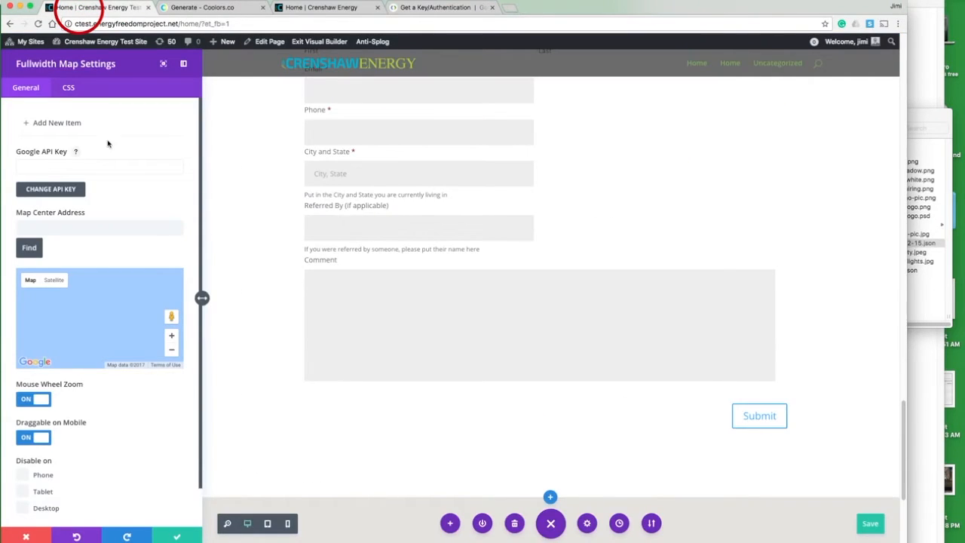
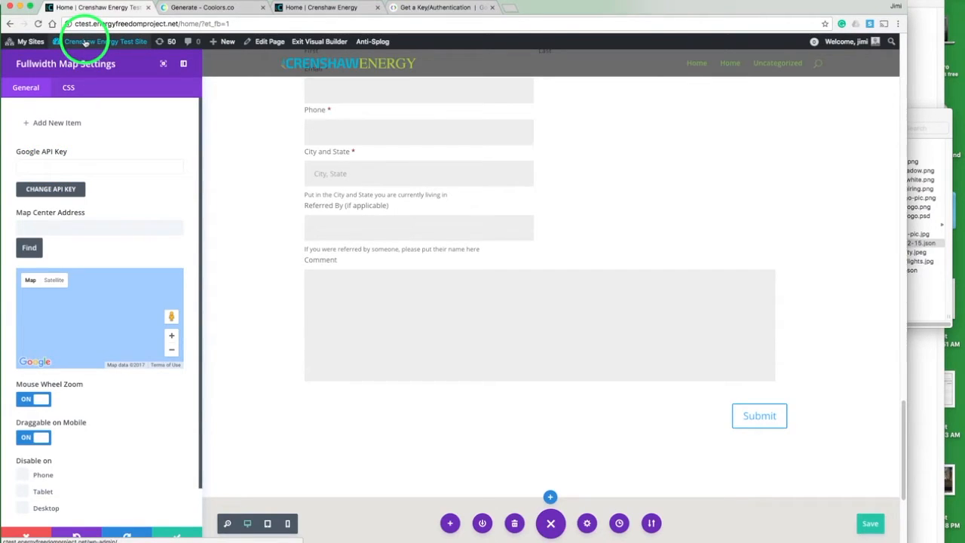
Step: Save the page and exit the Visual Builder
click(309, 44)
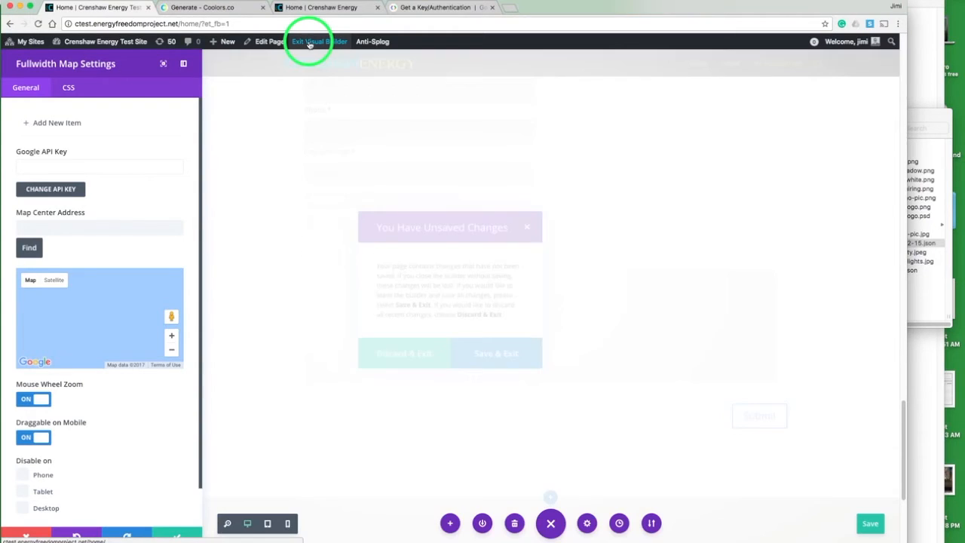
click(490, 357)
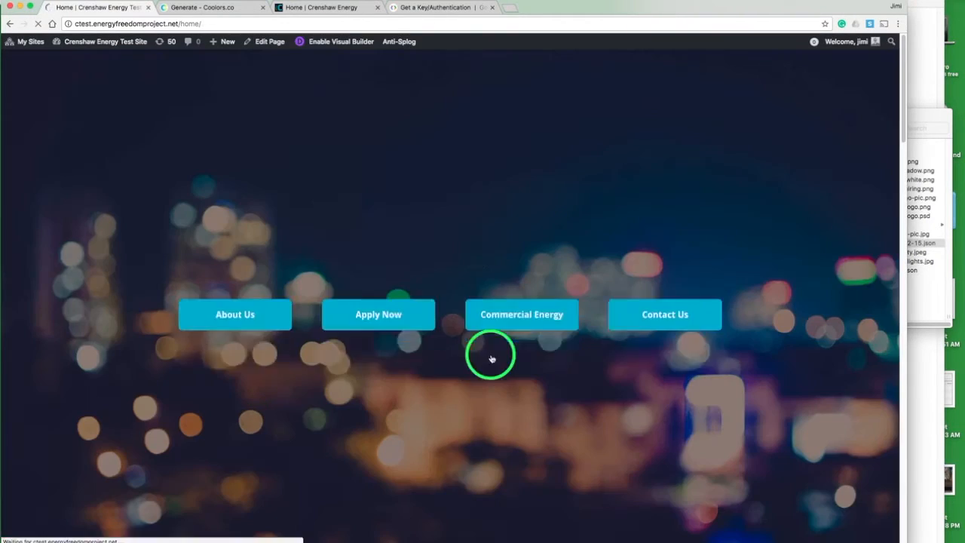
mouse_move(74, 62)
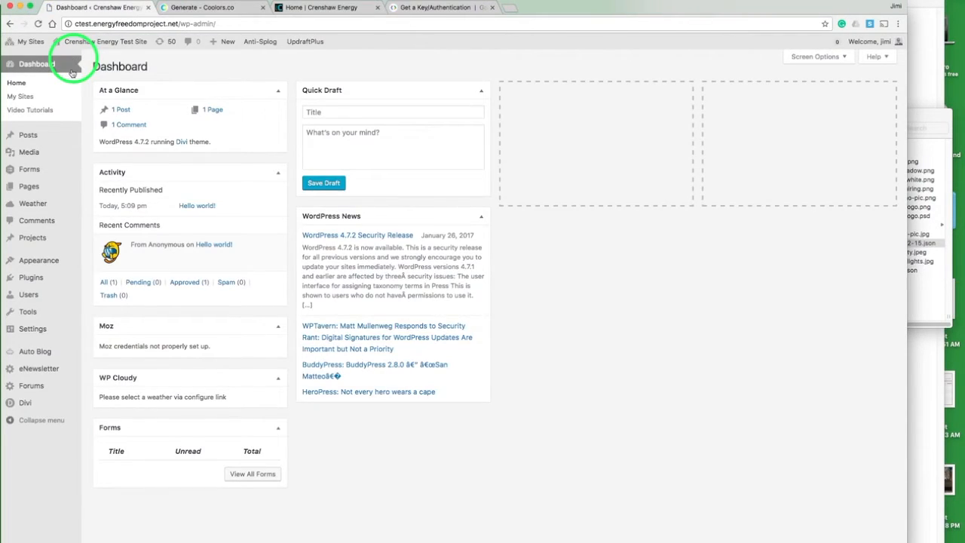
Step: Paste the Google API key into the Divi Theme Options and save the changes
mouse_move(70, 405)
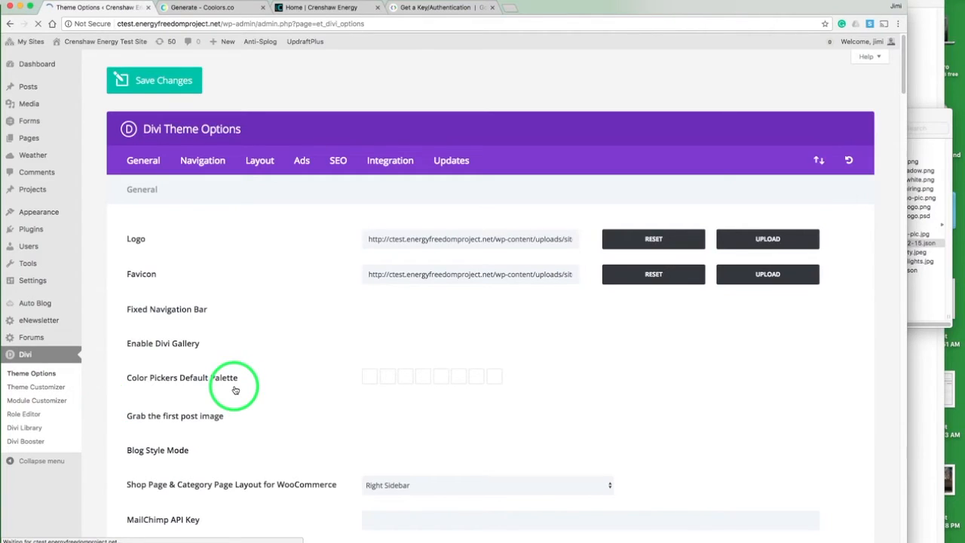
scroll(235, 389, down, 5)
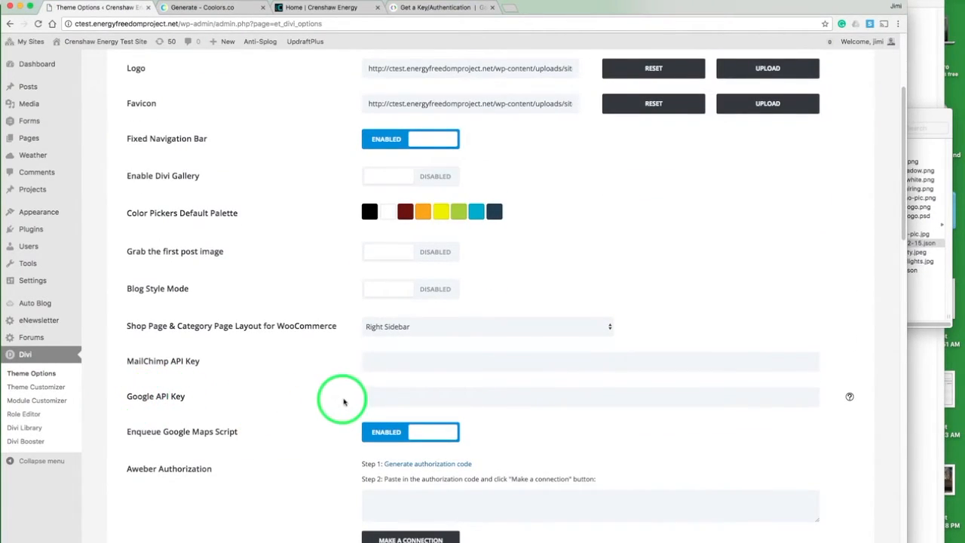
click(370, 396)
key(super+v)
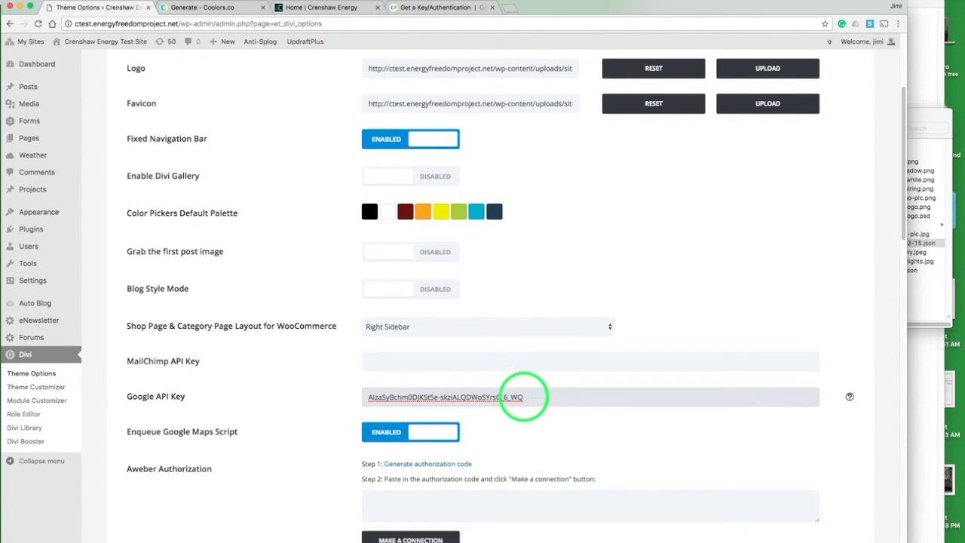
scroll(291, 430, down, 15)
click(169, 460)
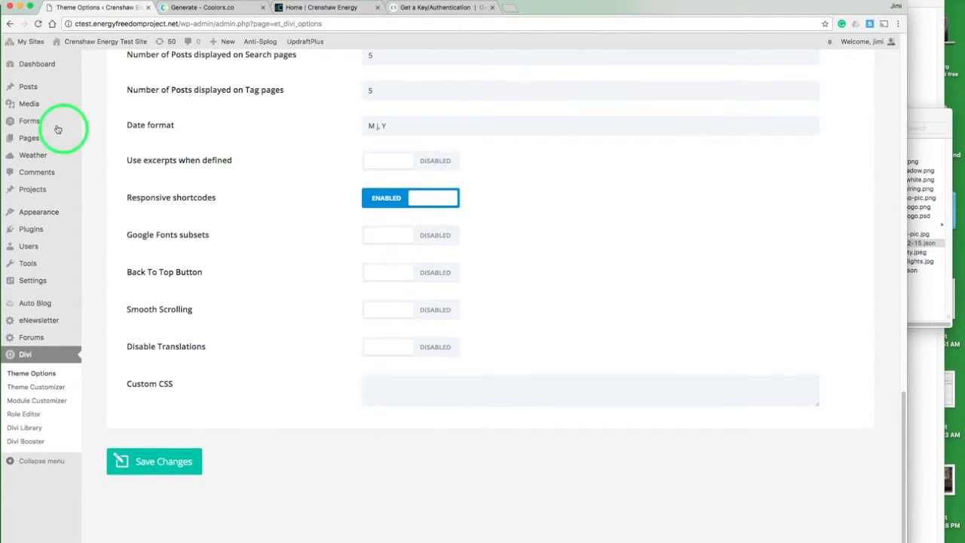
Step: Reopen the Home page in the Visual Builder and open the Fullwidth Map module's settings
mouse_move(59, 140)
click(97, 144)
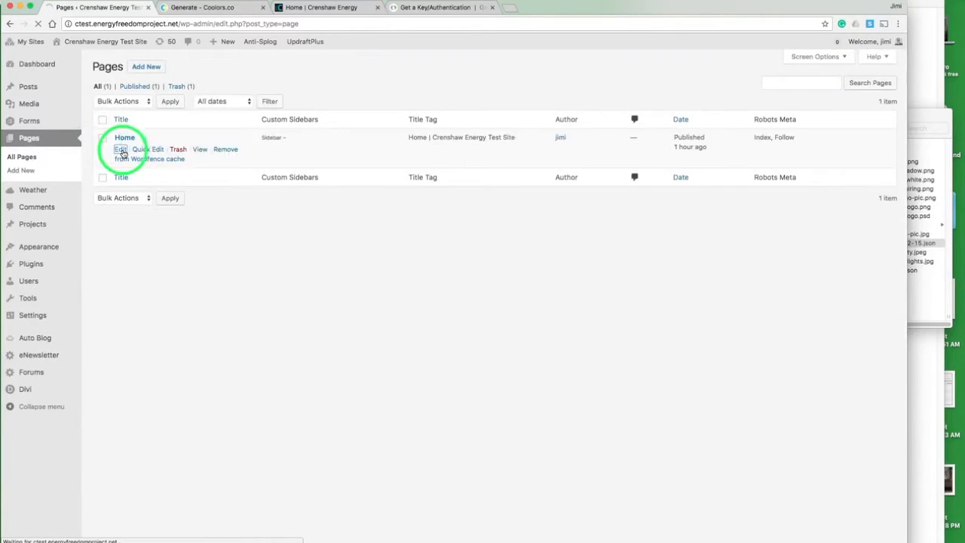
click(123, 149)
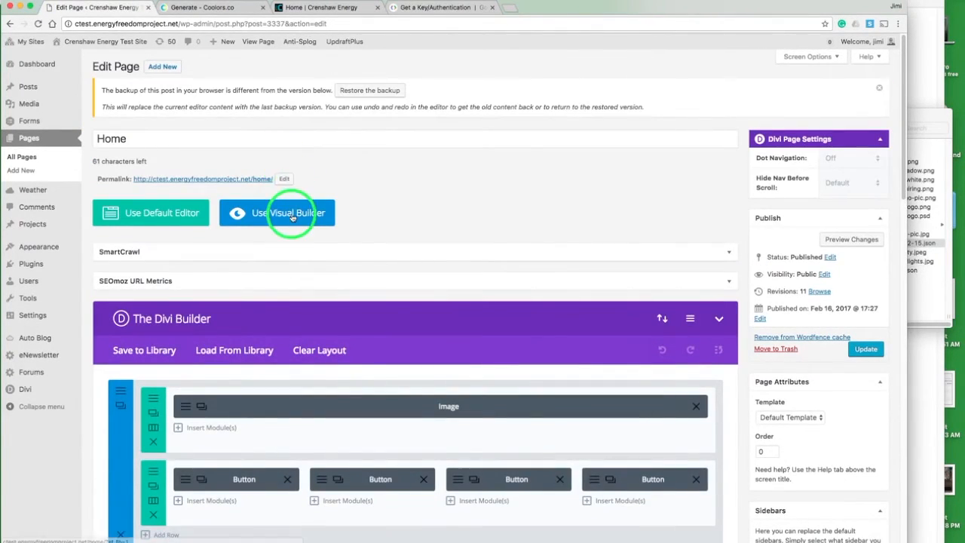
click(292, 217)
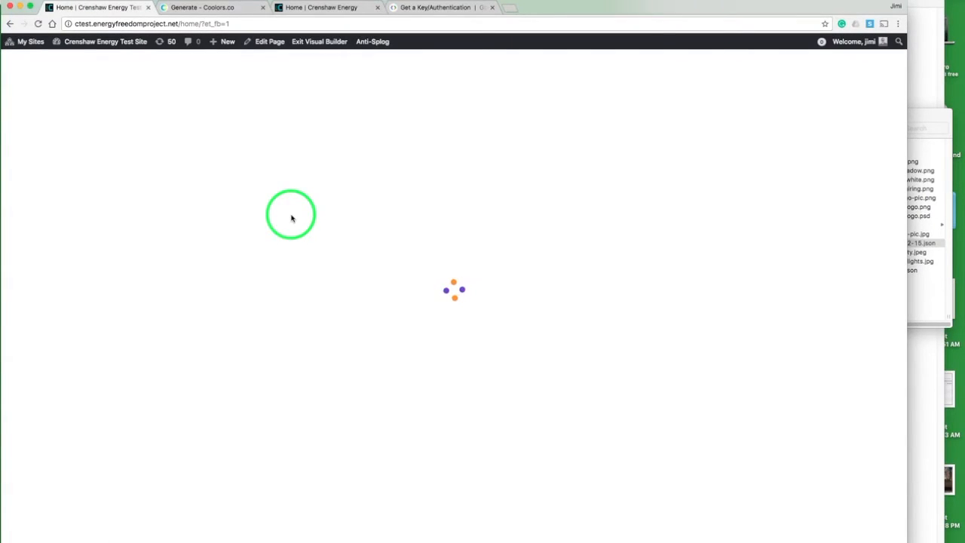
scroll(291, 218, down, 20)
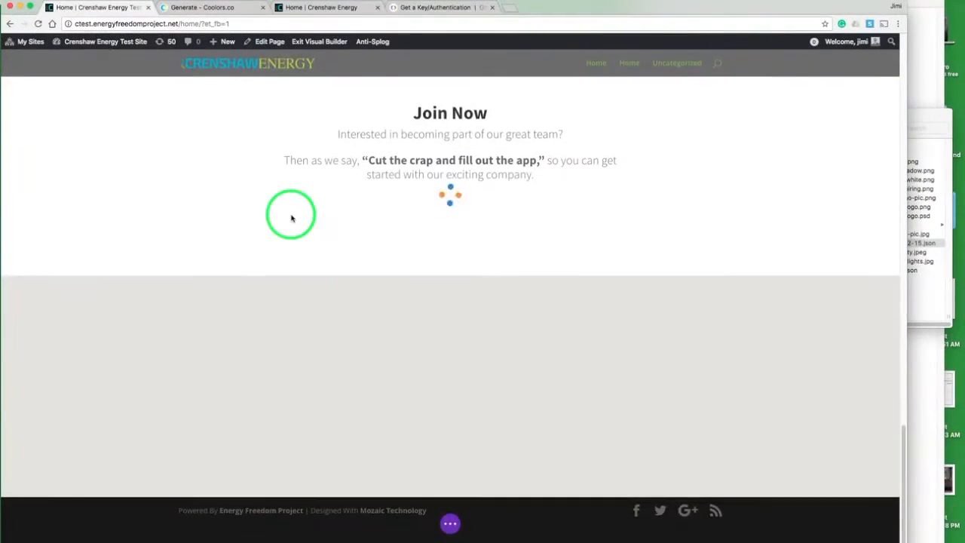
scroll(291, 216, down, 5)
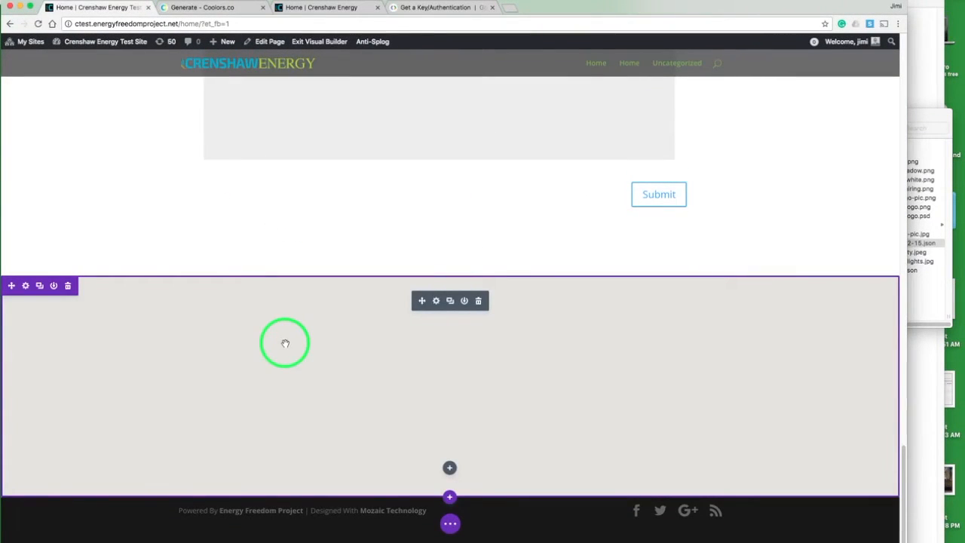
click(435, 301)
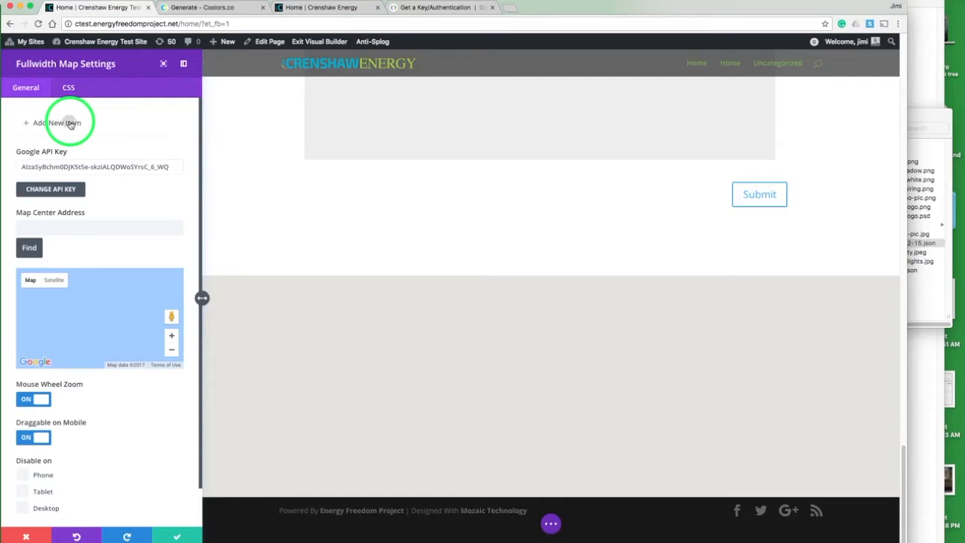
click(70, 123)
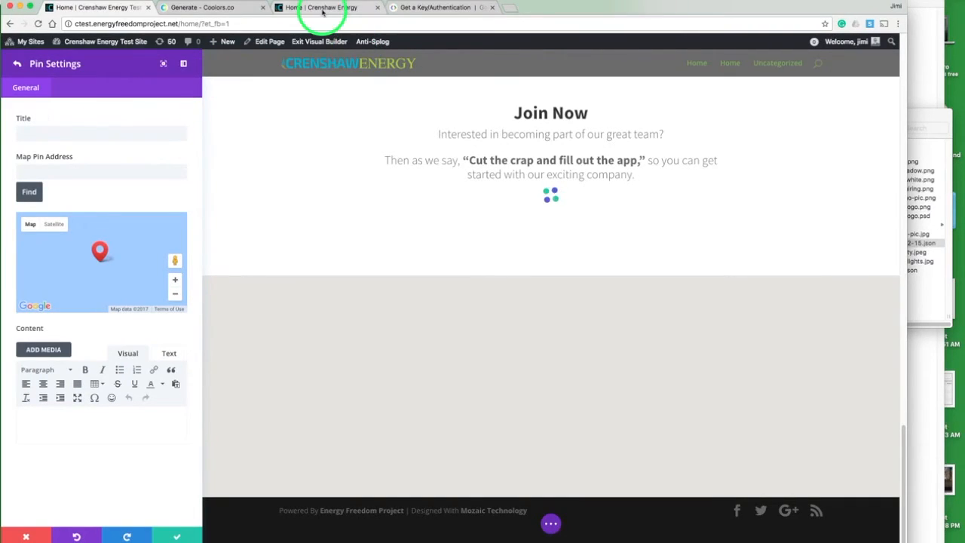
click(926, 77)
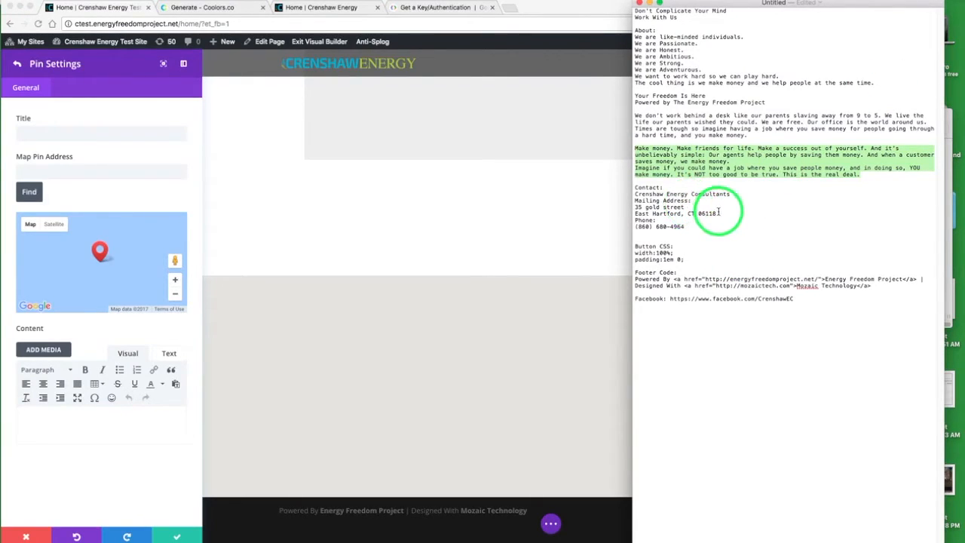
drag(718, 212, 635, 207)
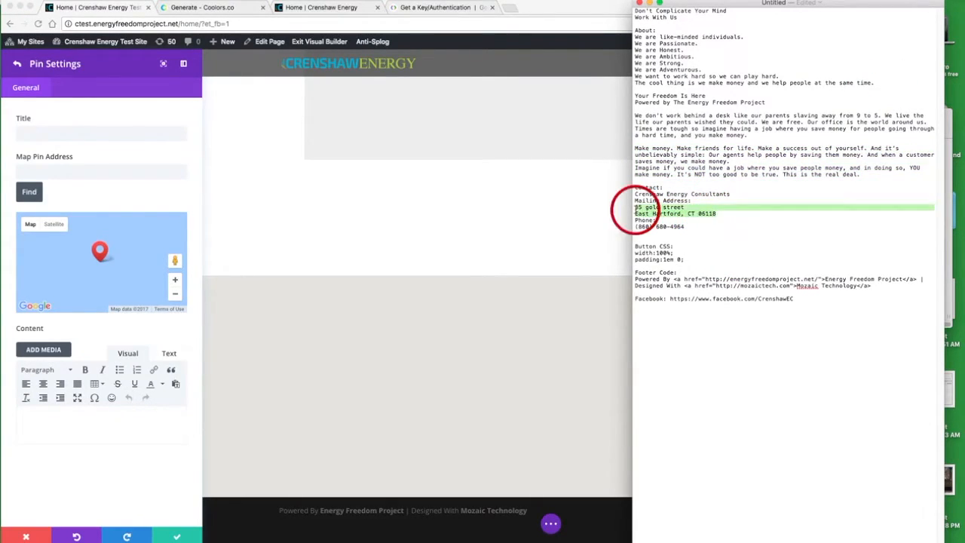
click(82, 169)
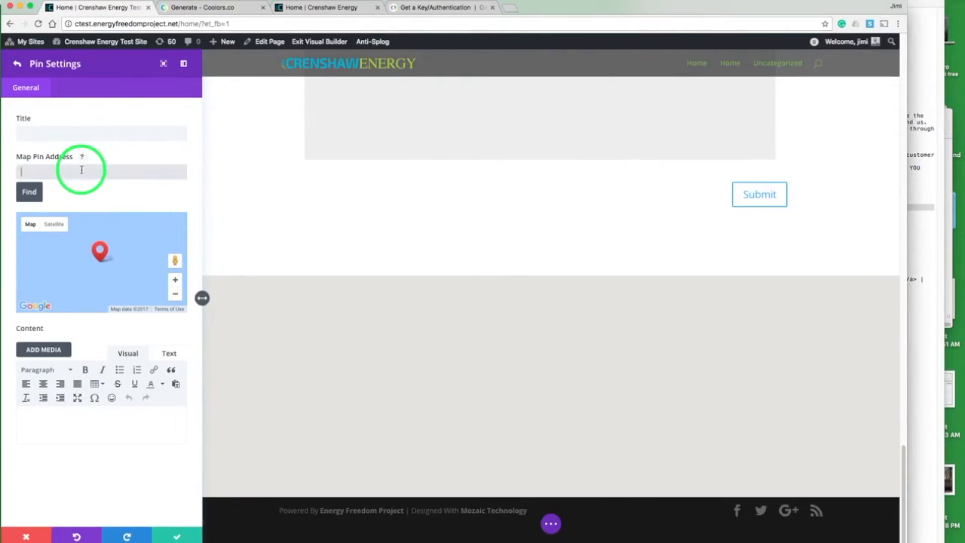
click(28, 194)
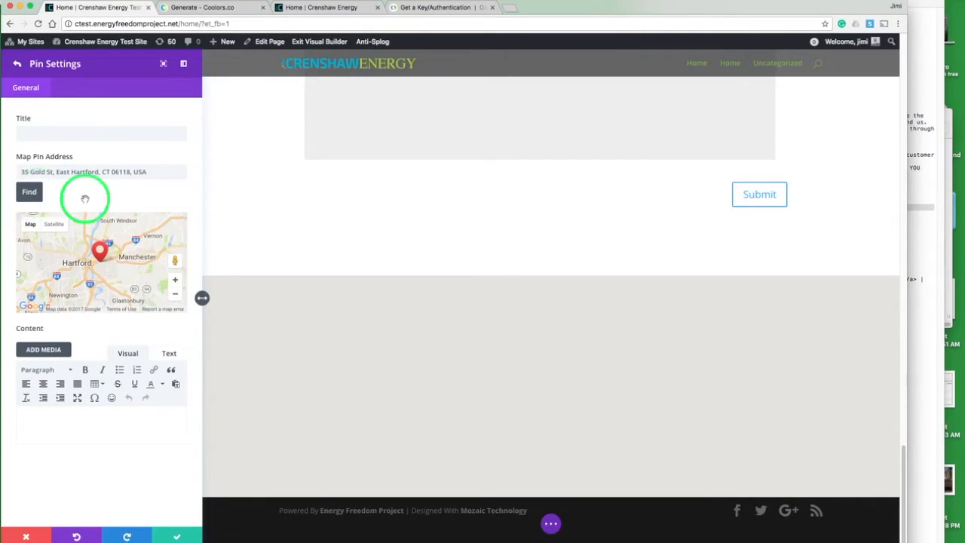
Step: Copy the pin's address and save the pin
click(176, 281)
click(175, 281)
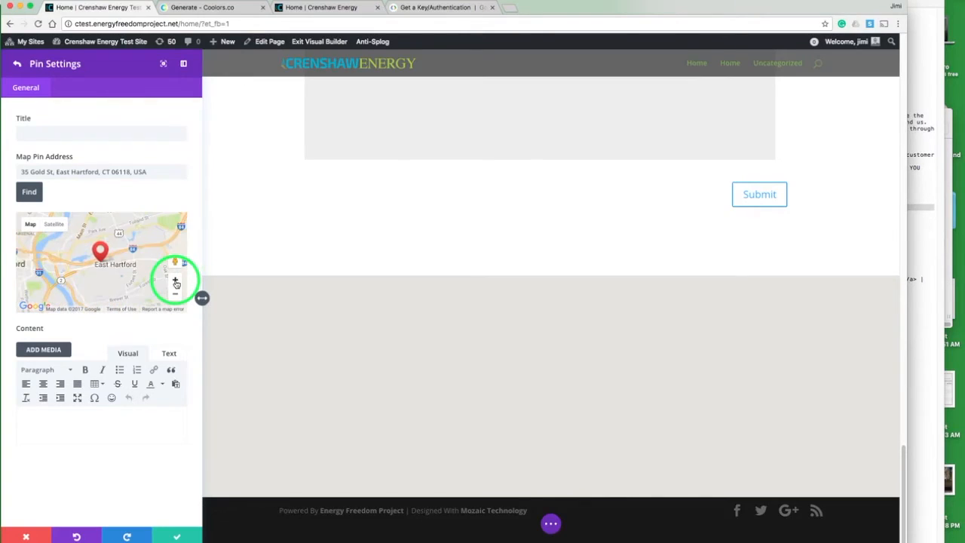
click(176, 281)
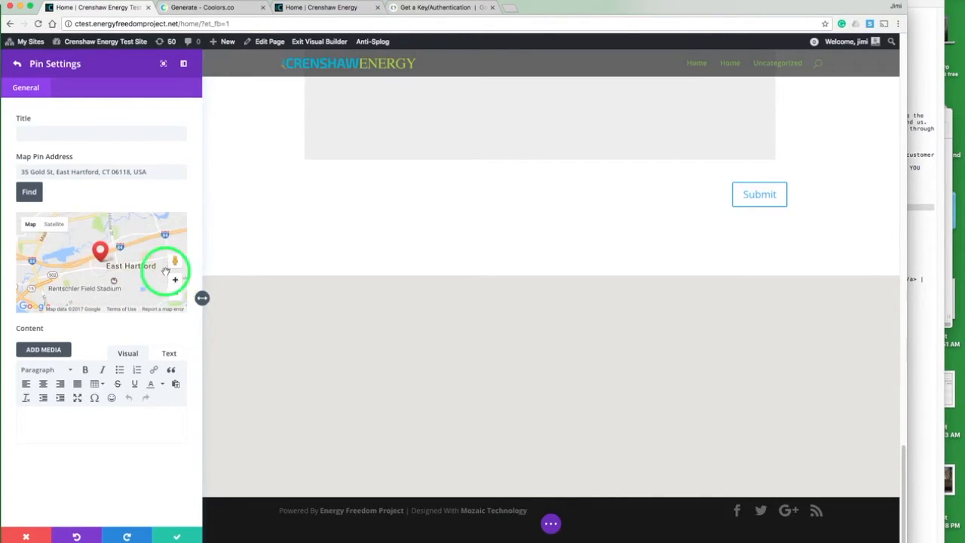
double_click(123, 171)
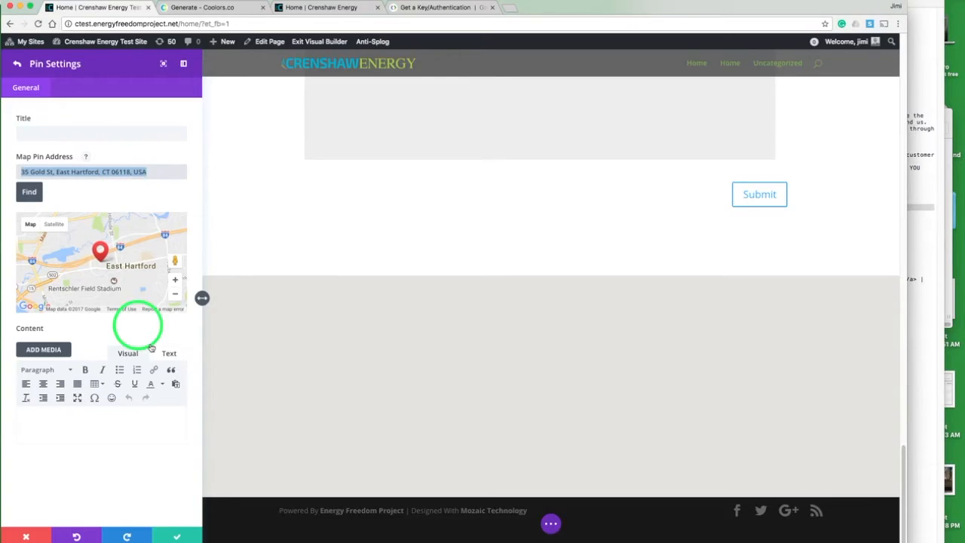
click(174, 535)
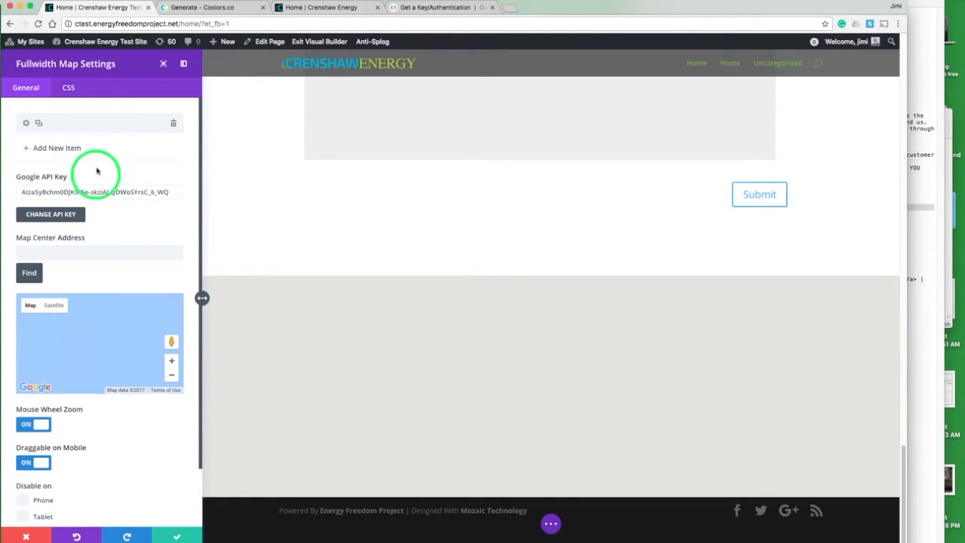
click(71, 256)
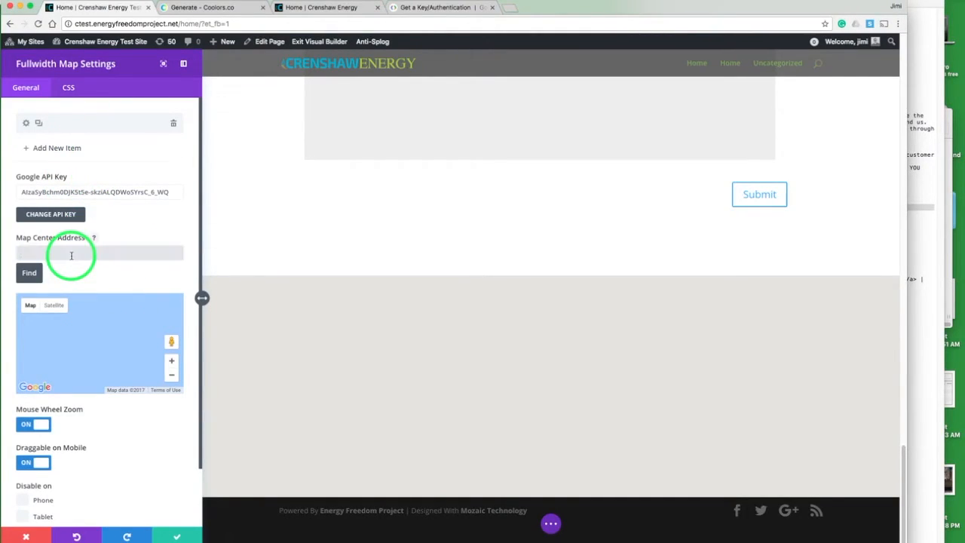
click(31, 274)
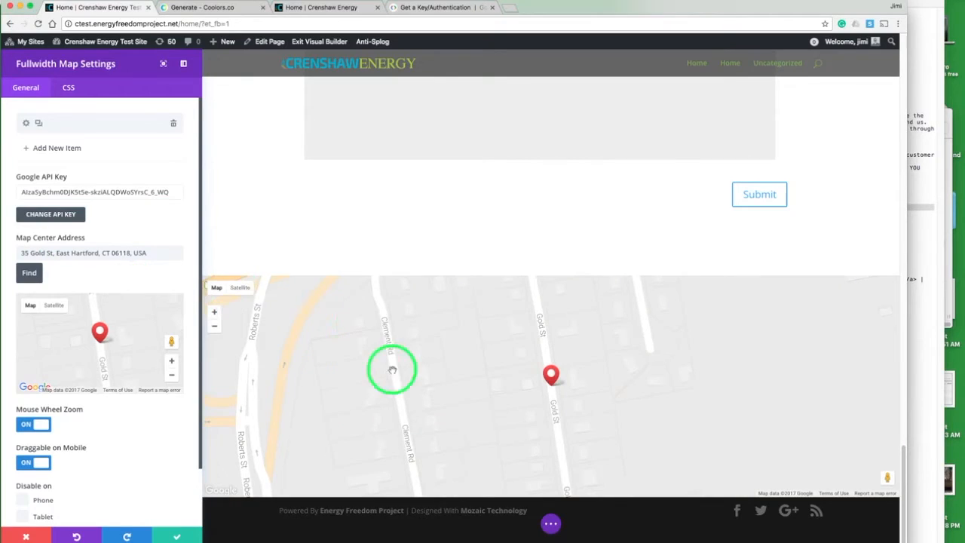
click(173, 378)
click(173, 378)
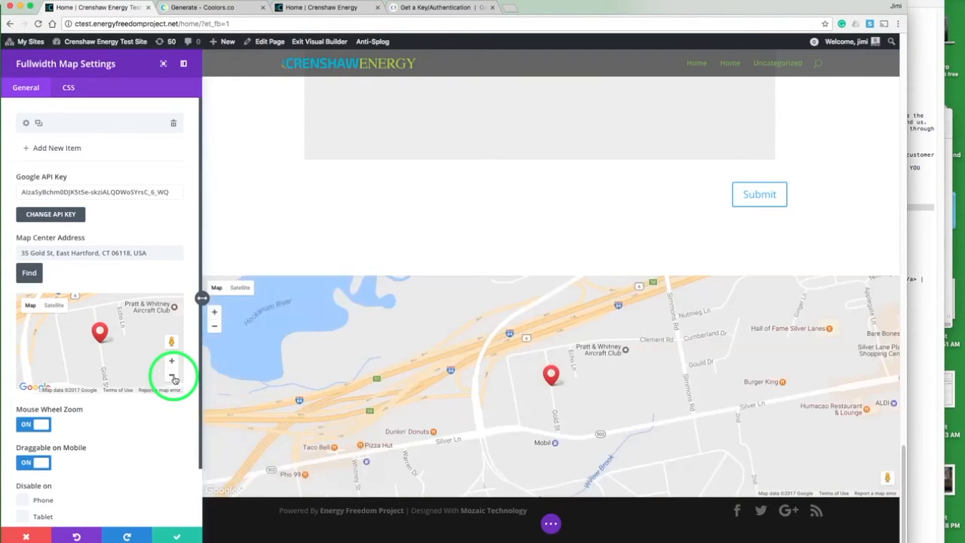
click(173, 377)
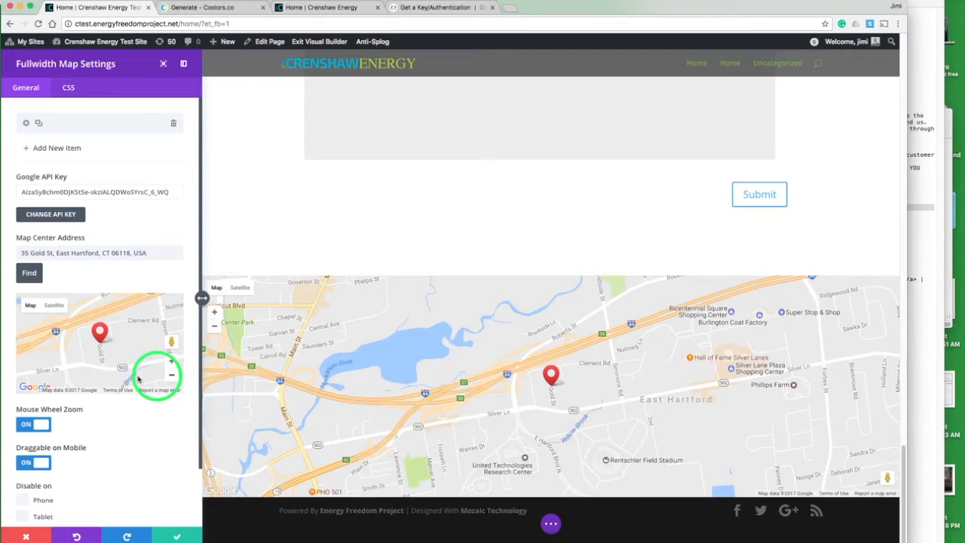
Step: Turn off Mouse Wheel Zoom and Draggable on Mobile for the map
click(27, 425)
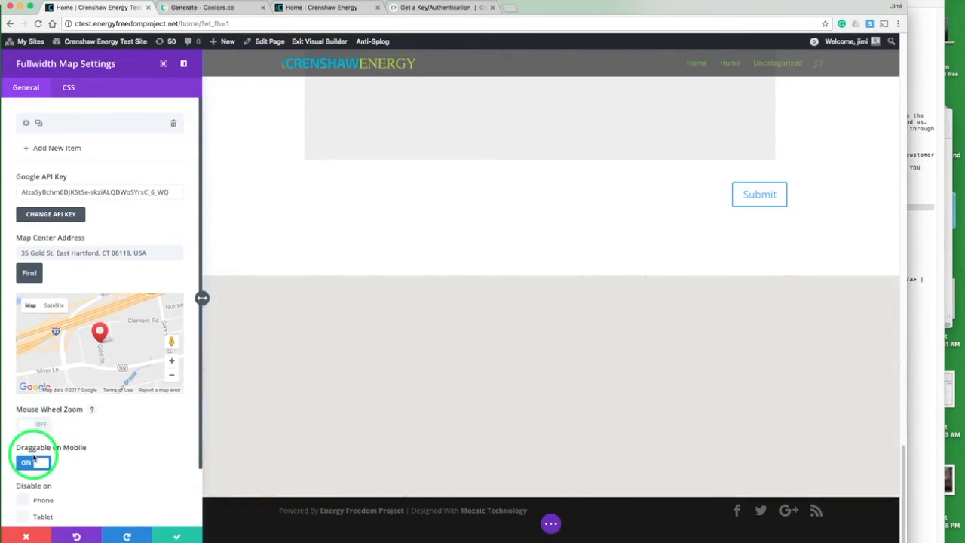
click(32, 462)
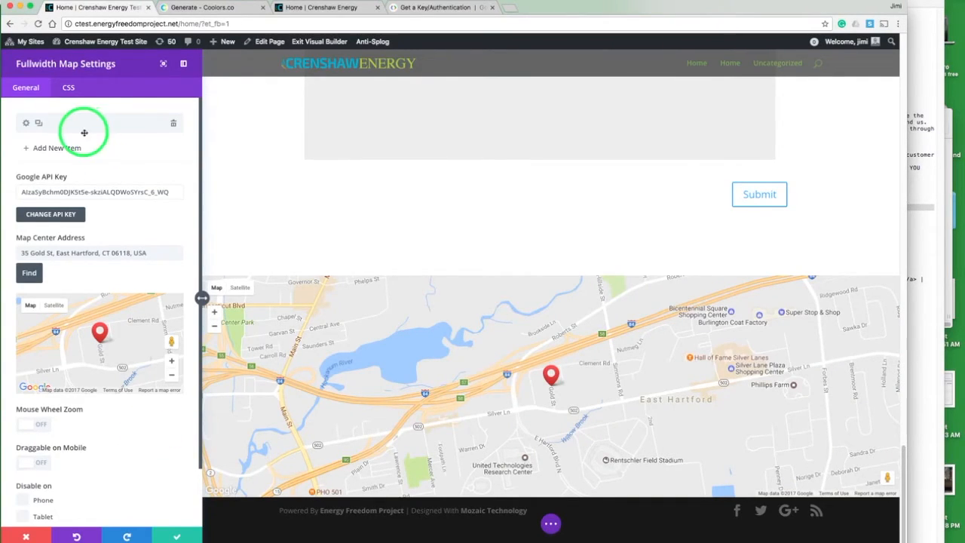
Step: Title the pin Crenshaw Energy Consultants and save the map module settings
click(26, 123)
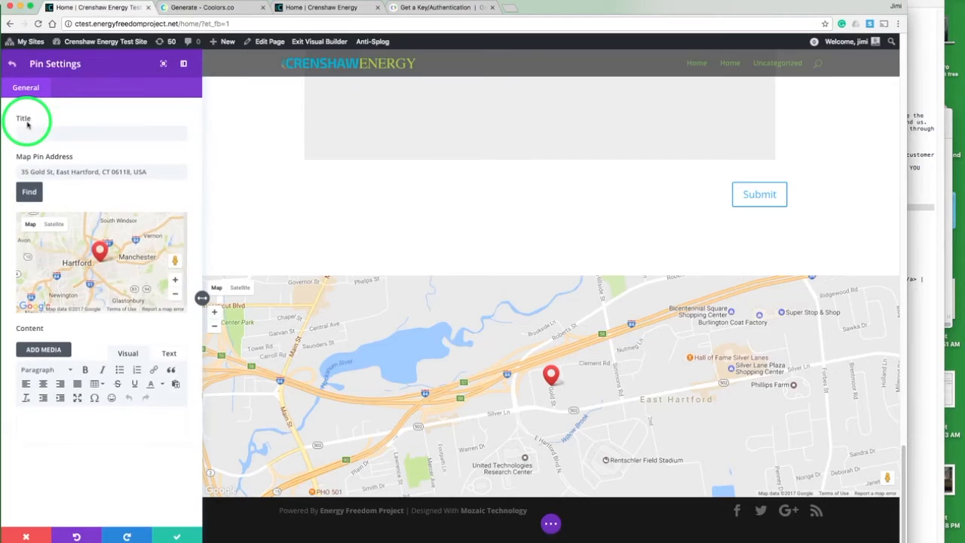
click(70, 134)
text(Crenshaw Energy Consultants)
click(177, 536)
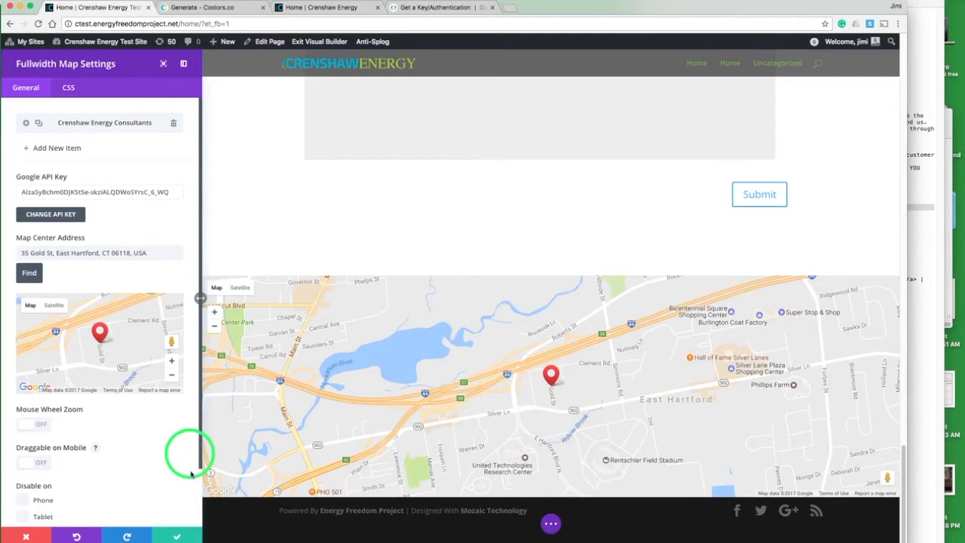
click(178, 536)
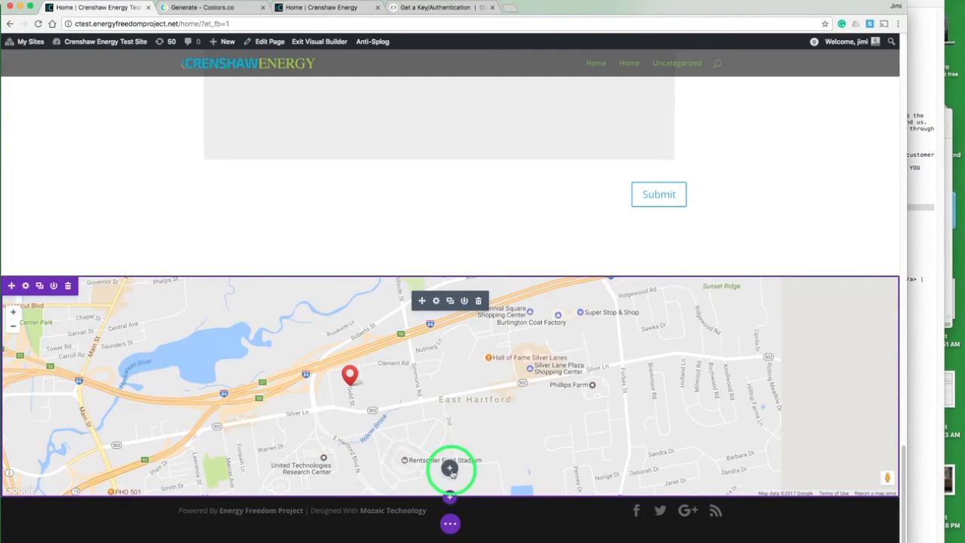
Step: Add a new section below the map containing a row with a two-column layout
click(449, 497)
click(390, 460)
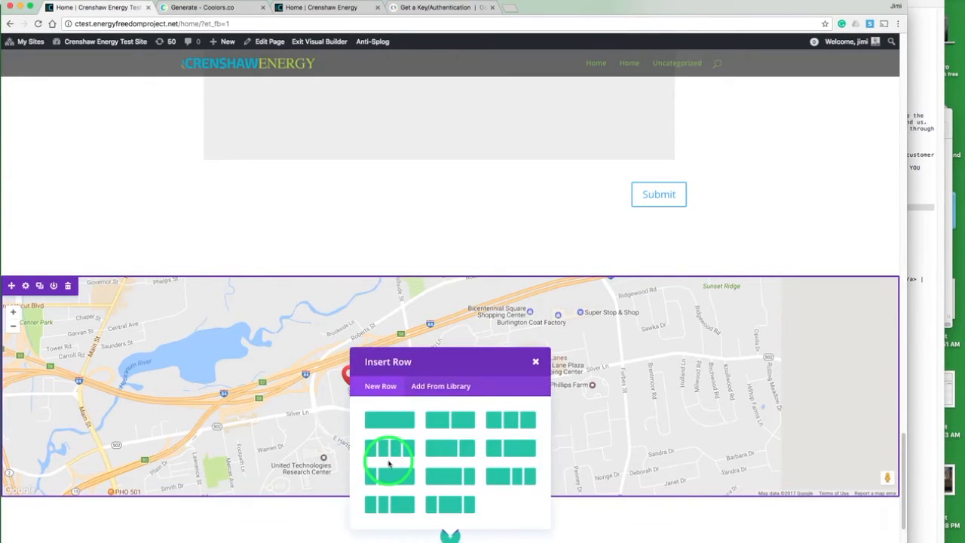
click(388, 420)
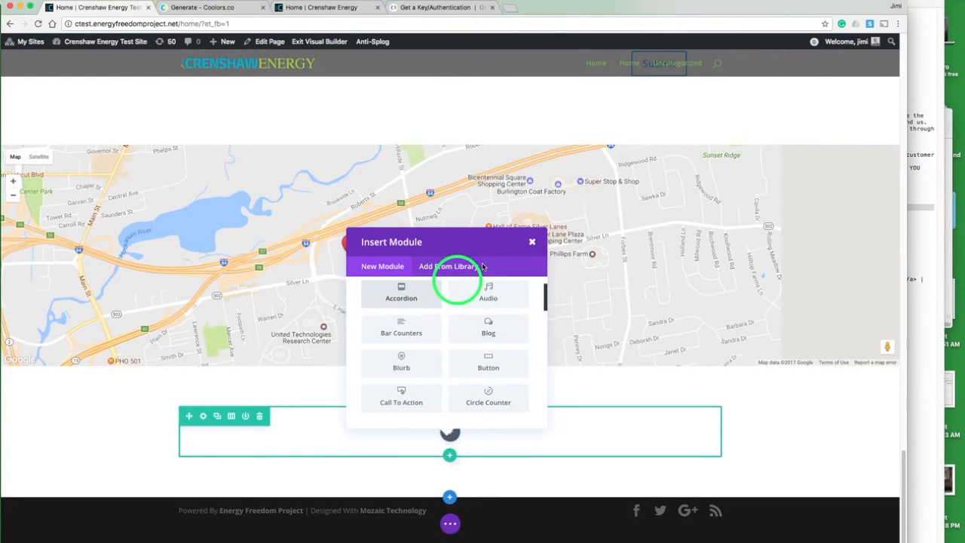
click(531, 242)
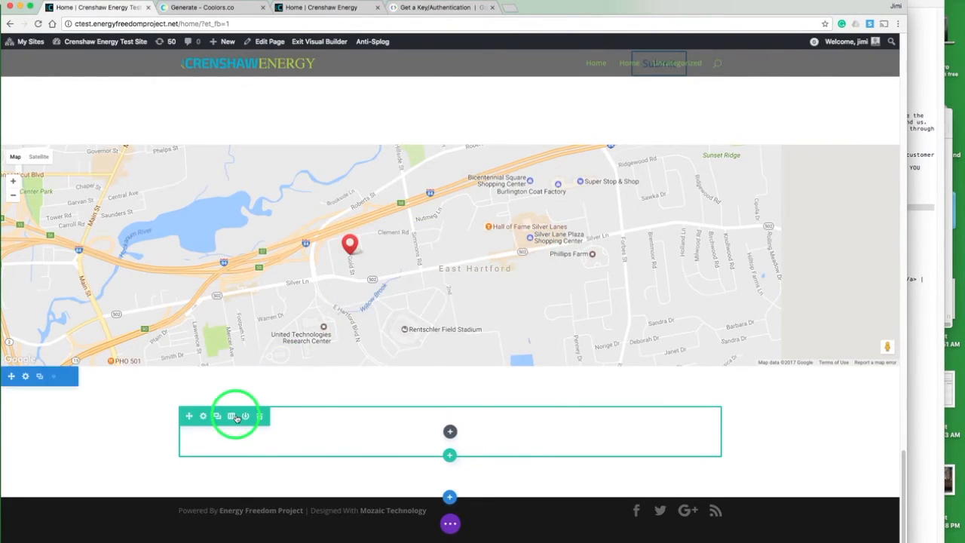
click(236, 418)
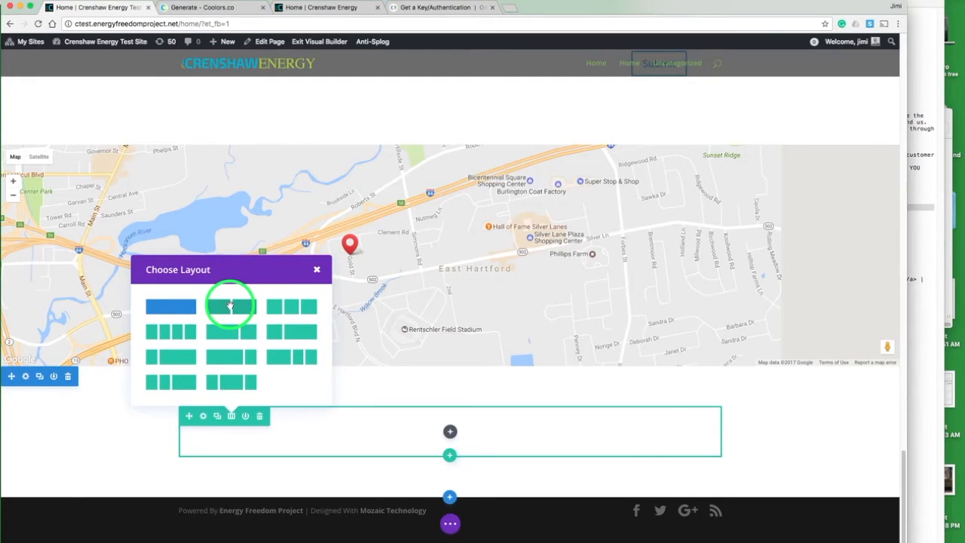
click(230, 305)
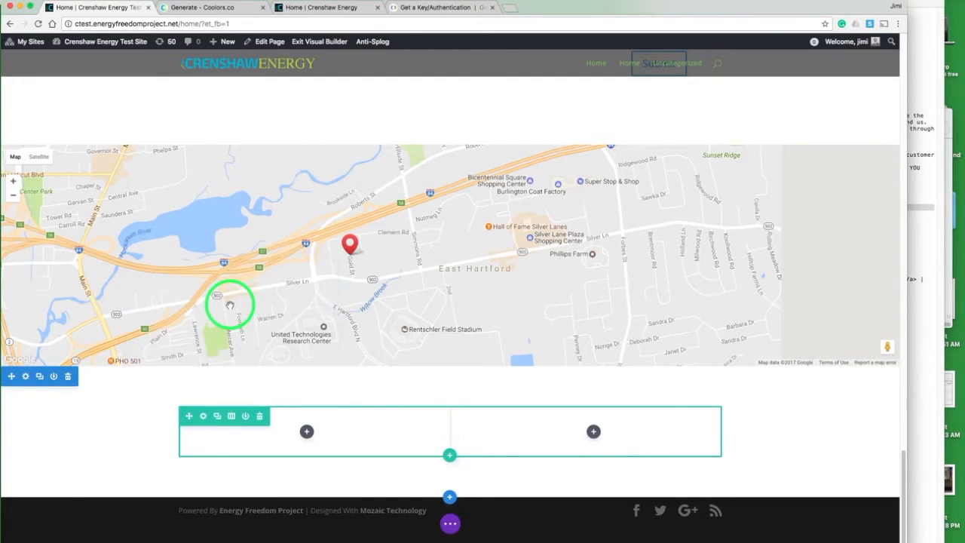
Step: Compare with the live site's footer and set the new section's background color to the dark navy swatch
click(25, 379)
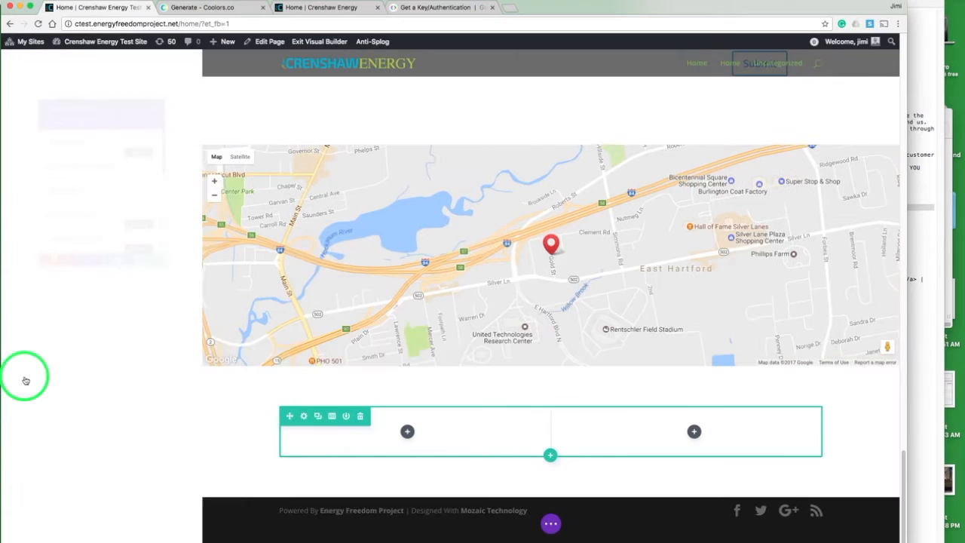
click(337, 8)
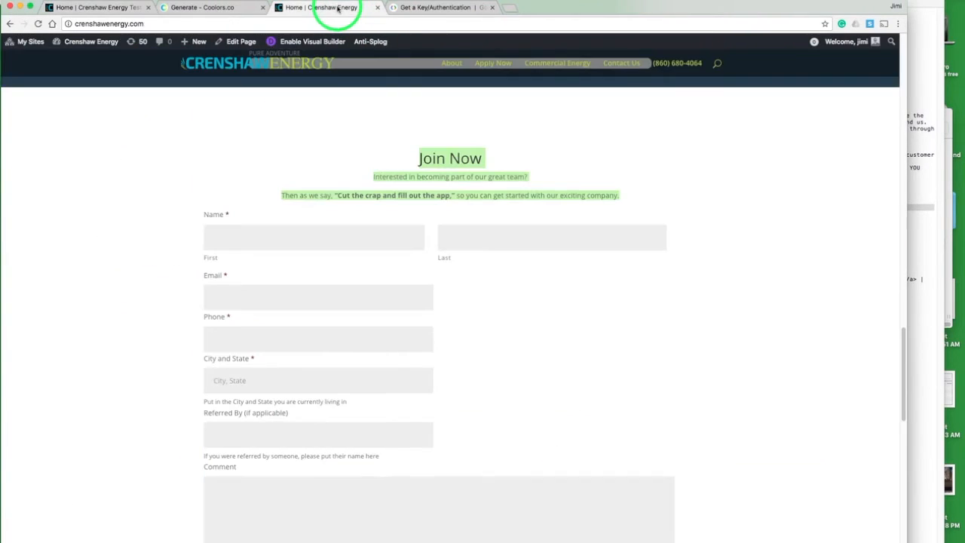
scroll(362, 216, down, 10)
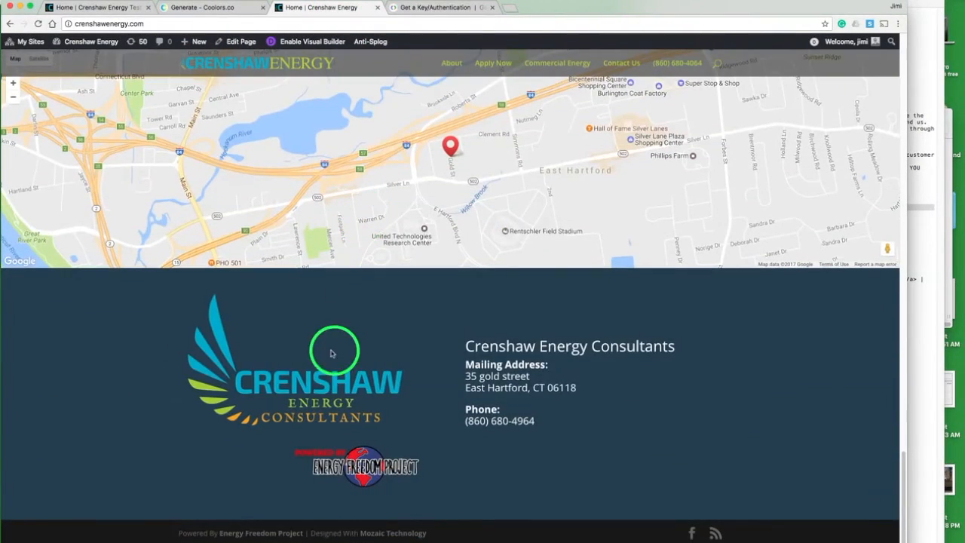
click(106, 9)
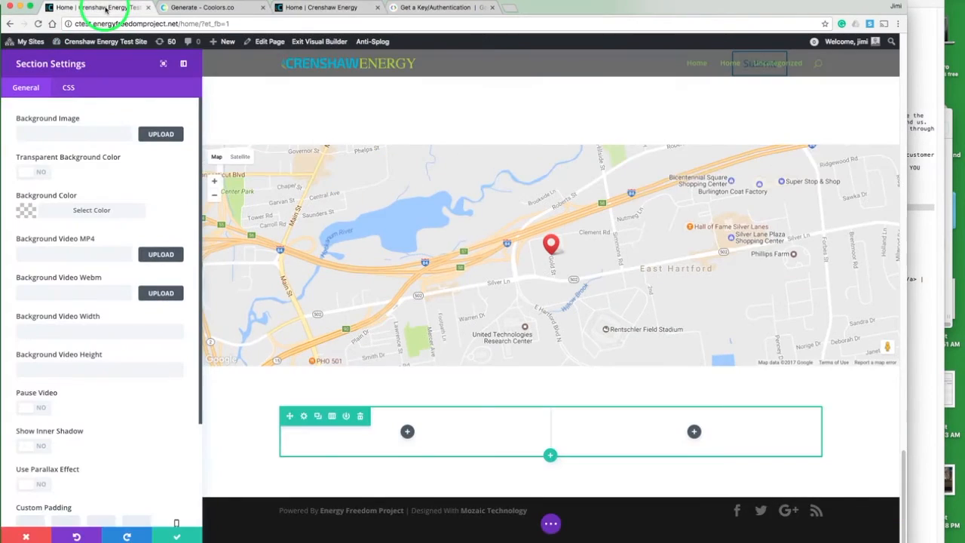
click(28, 209)
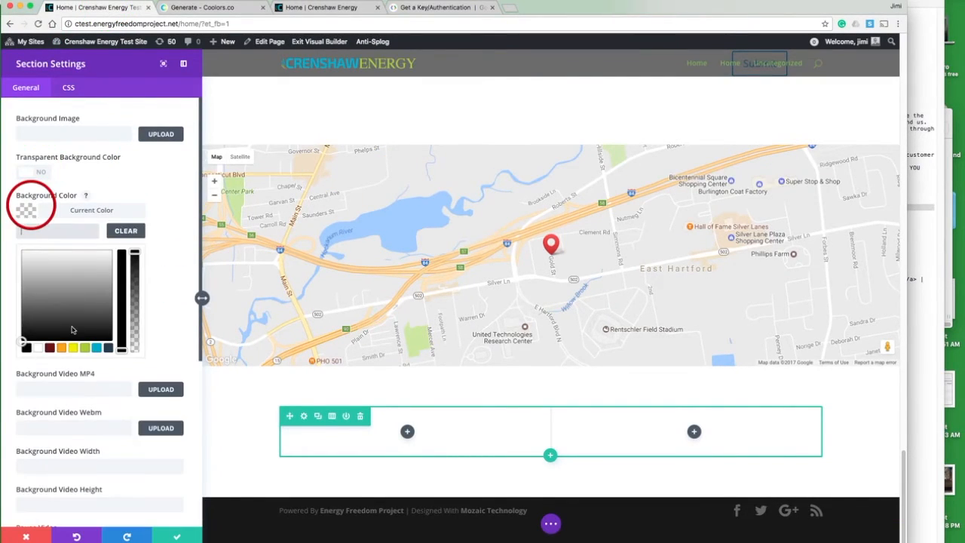
click(108, 348)
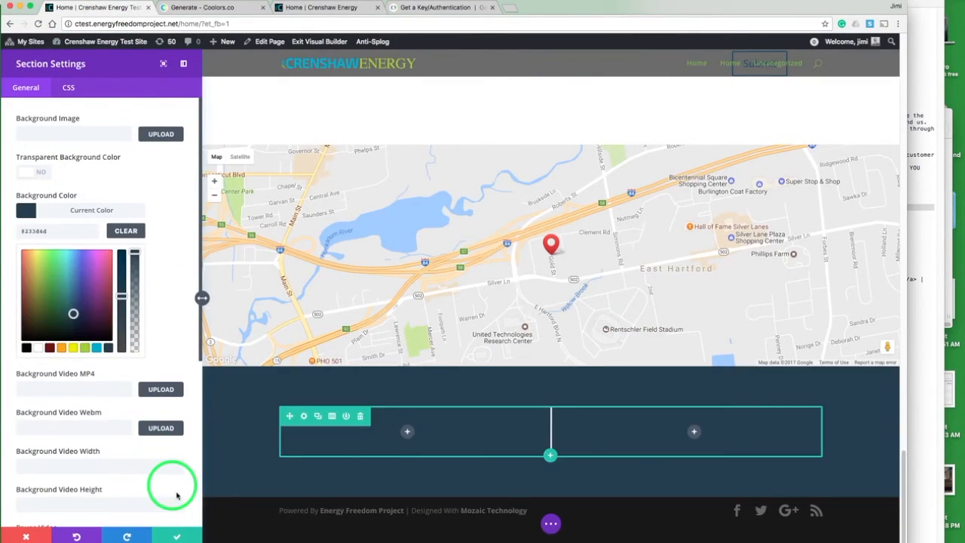
click(177, 535)
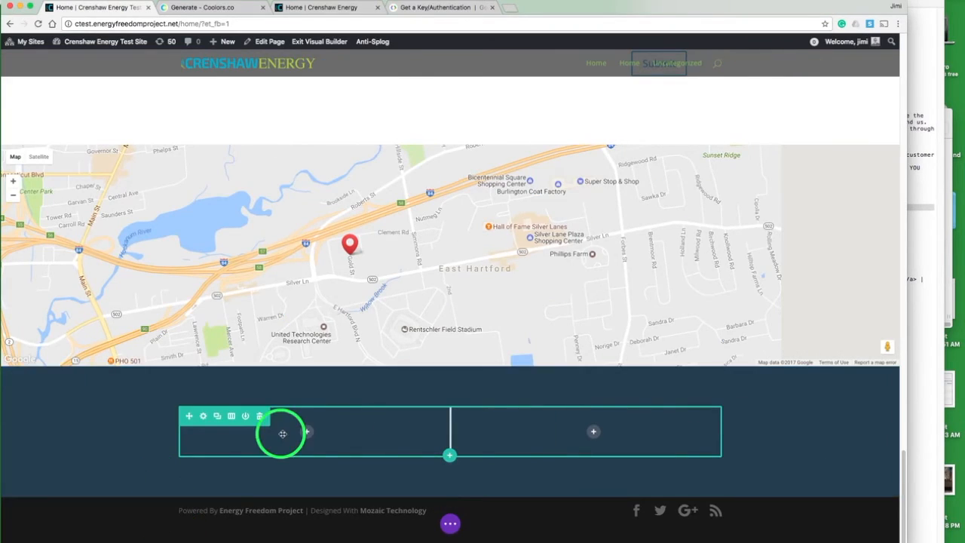
Step: Add an Image module with the crenshaw.png logo to the left column and save it
click(308, 433)
text(im)
click(352, 327)
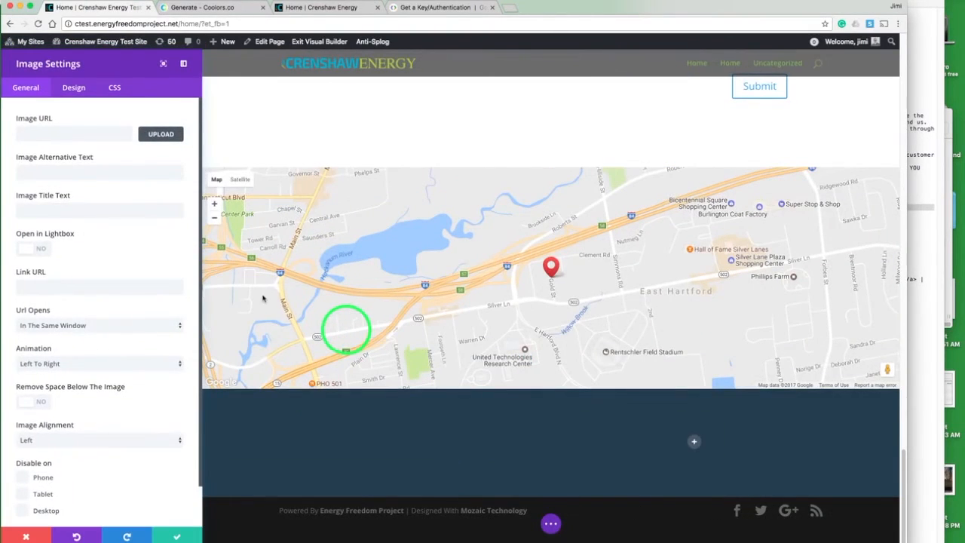
click(160, 133)
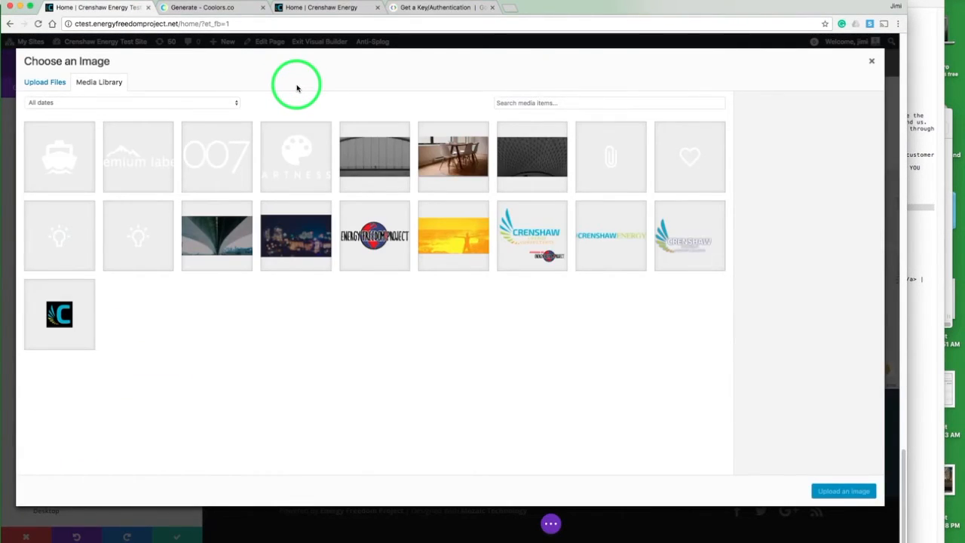
click(520, 226)
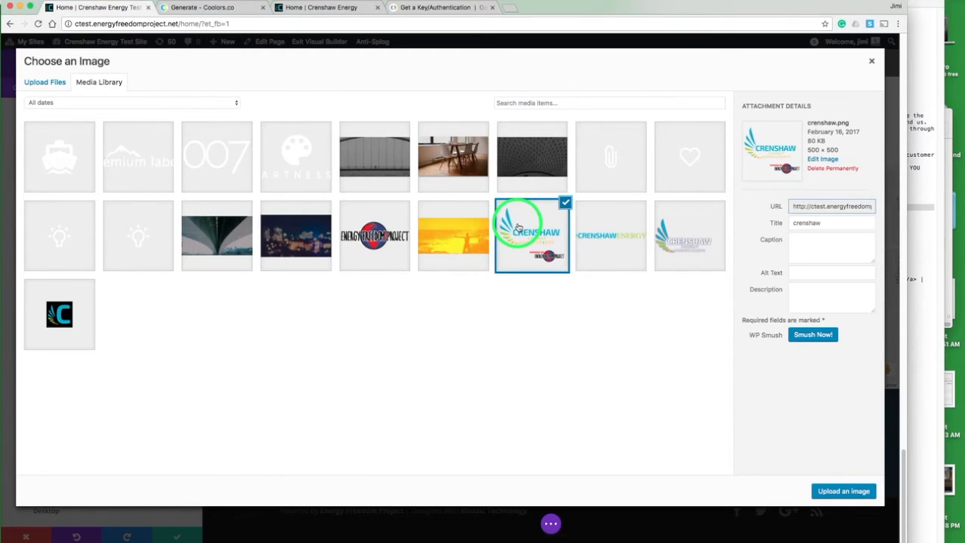
click(843, 490)
scroll(829, 488, down, 4)
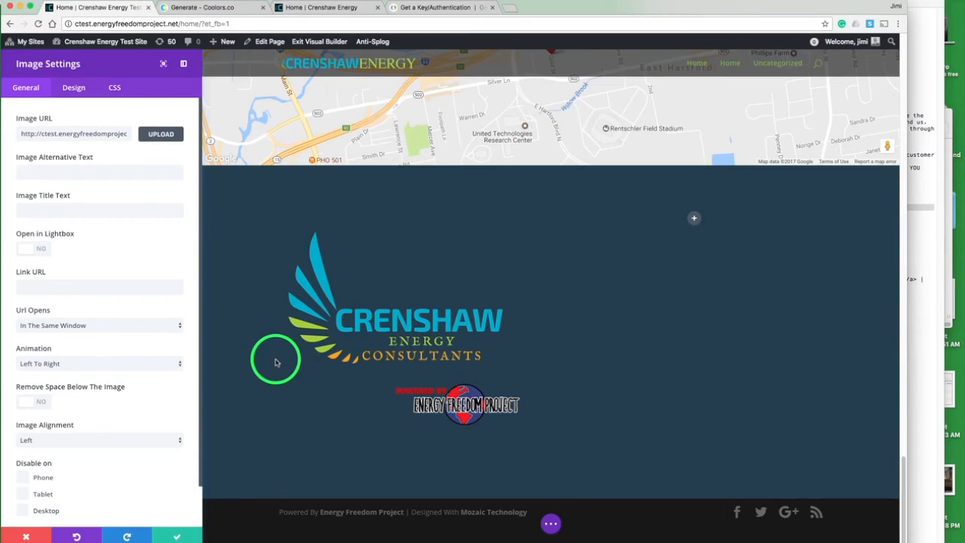
click(175, 537)
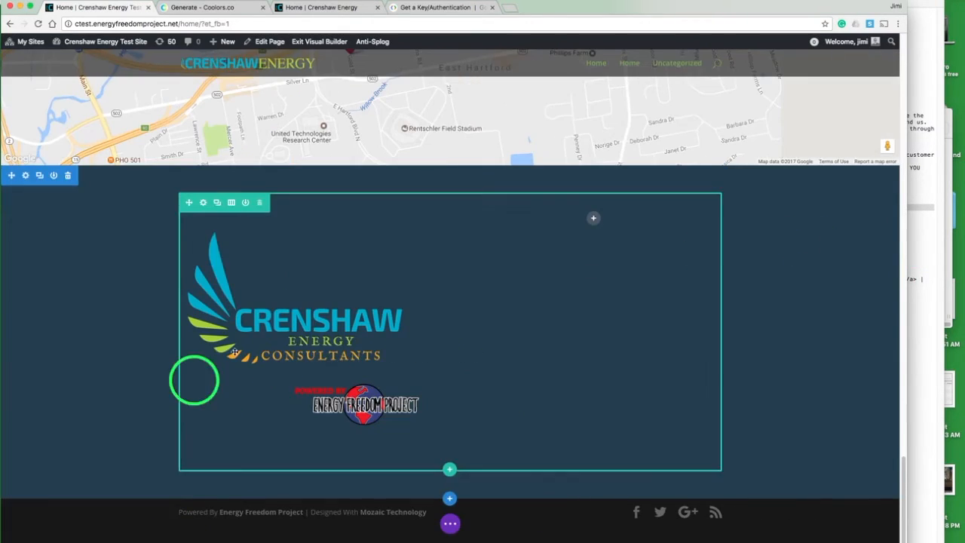
Step: Add a Text module to the right column and paste the company name, mailing address and phone into its content
click(593, 218)
text(te)
click(625, 398)
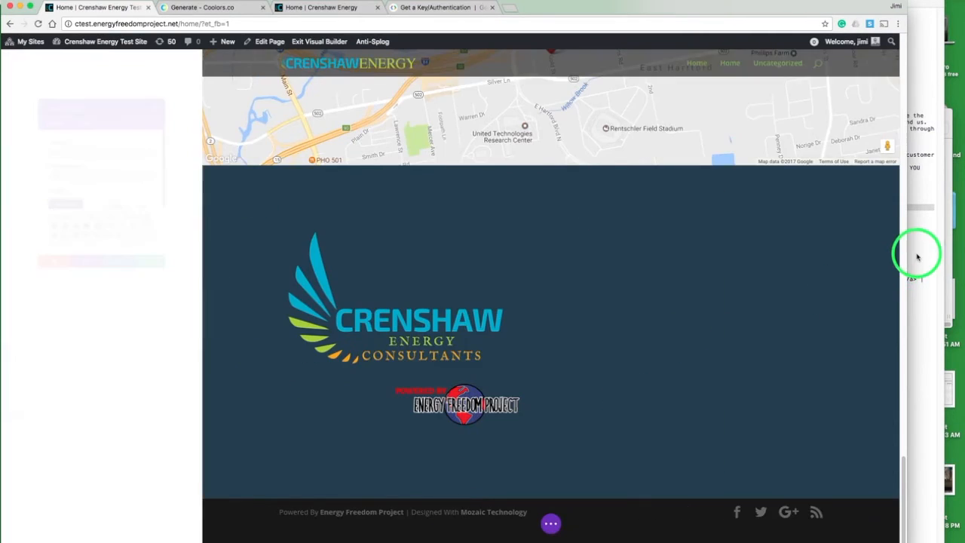
click(915, 254)
click(687, 224)
drag(687, 224, 630, 194)
click(58, 283)
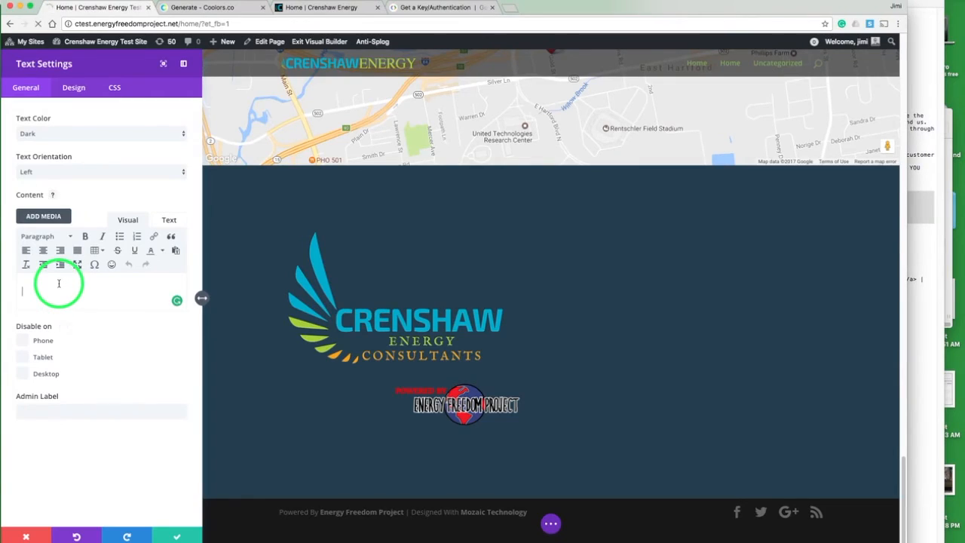
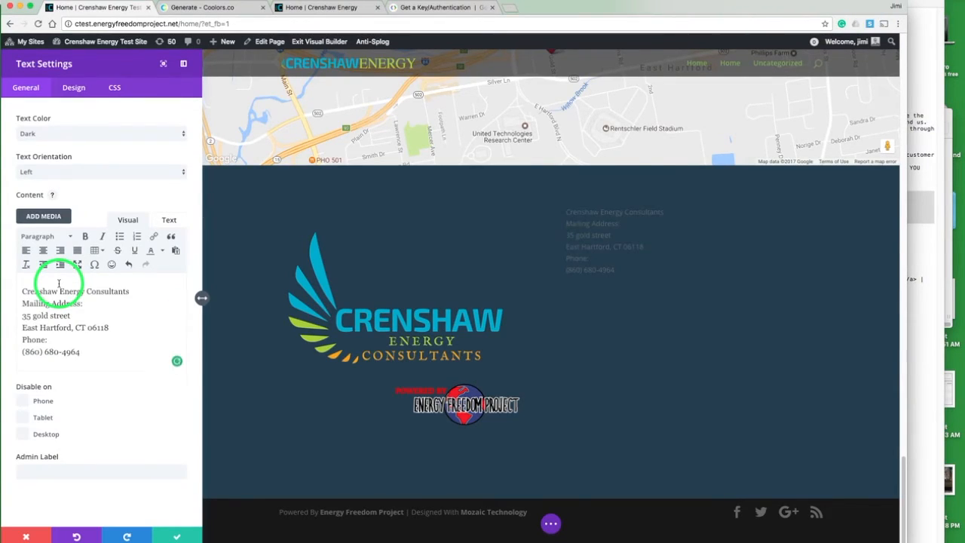
Step: Put the Mailing Address block and the Phone block into their own separate paragraphs
click(22, 303)
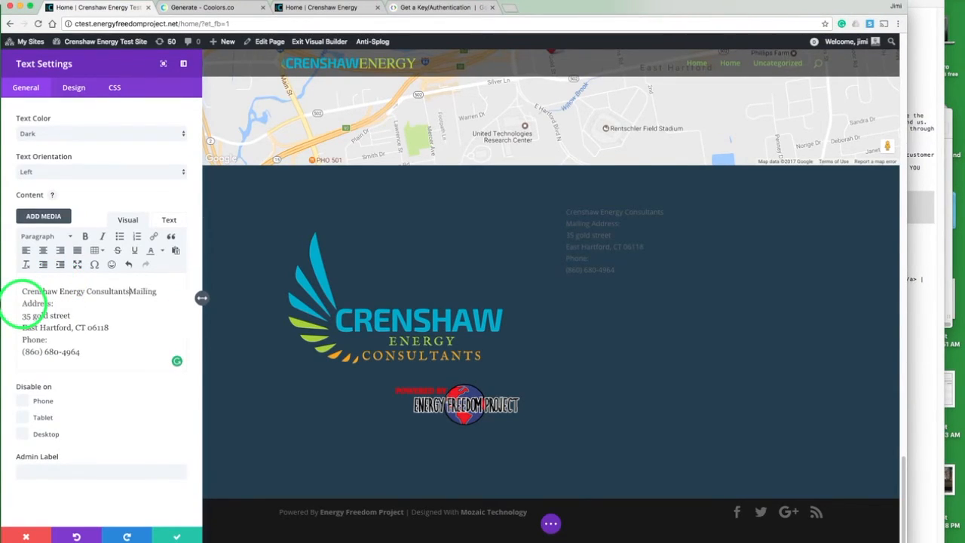
key(Return)
key(Return)
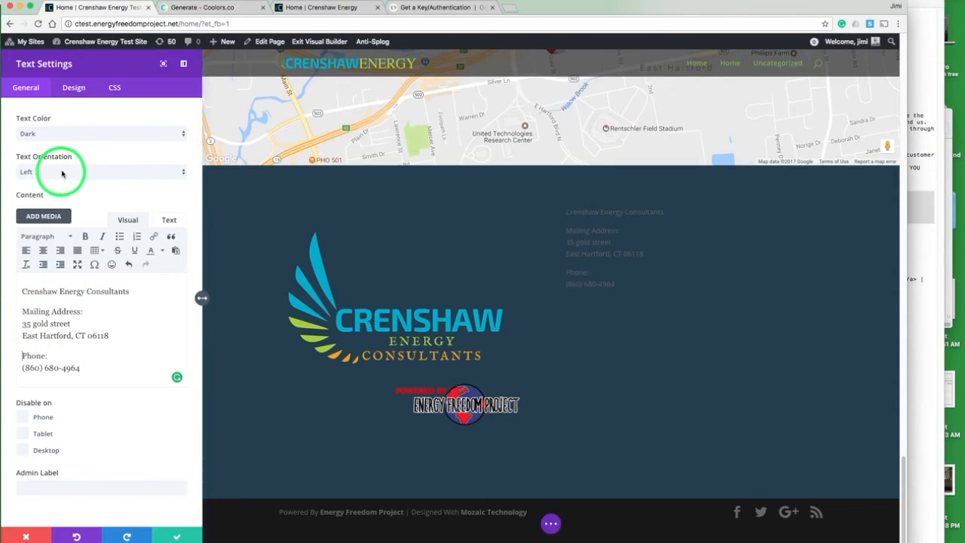
Step: Set the text module's color to Light and format the company name as Heading 2
click(73, 133)
click(70, 143)
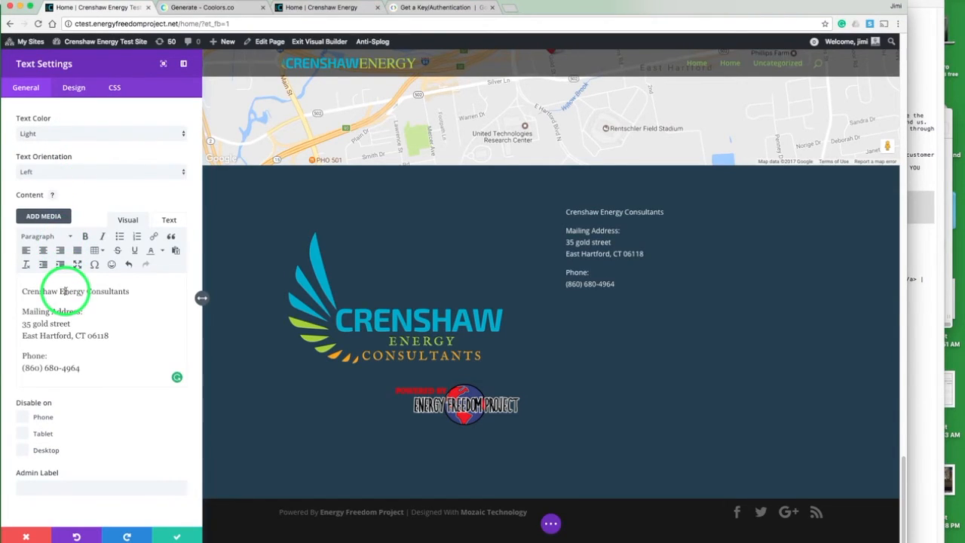
click(47, 238)
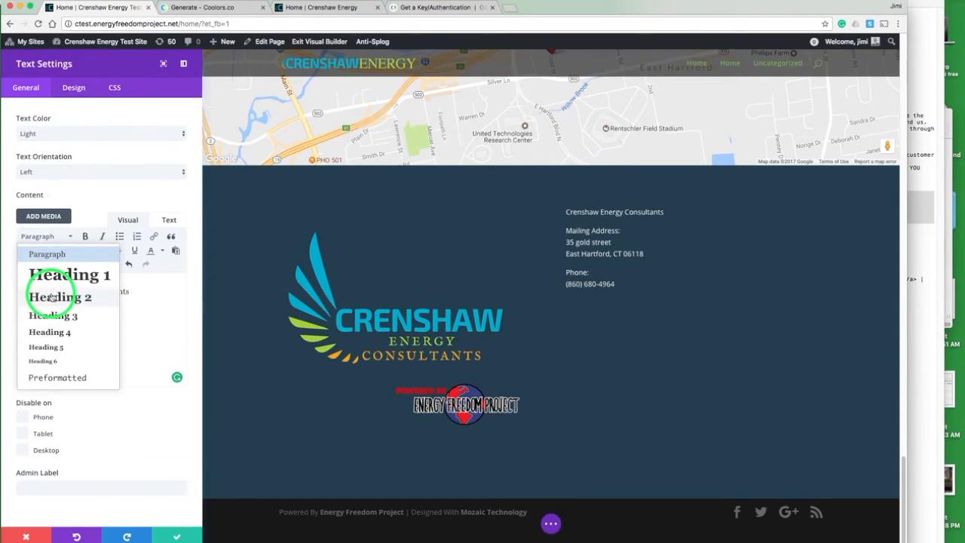
click(51, 294)
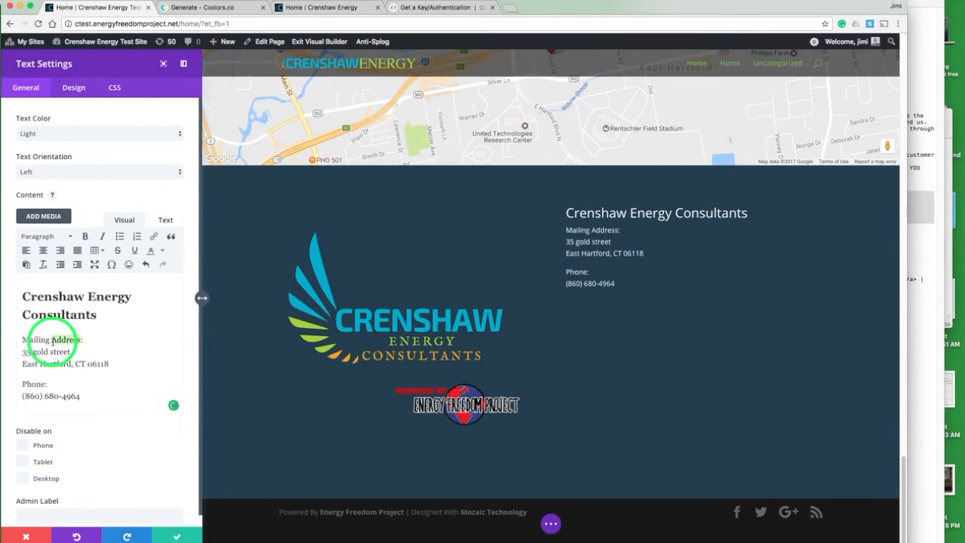
Step: Bold the Mailing Address: and Phone labels, checking them against the live site
key(super+b)
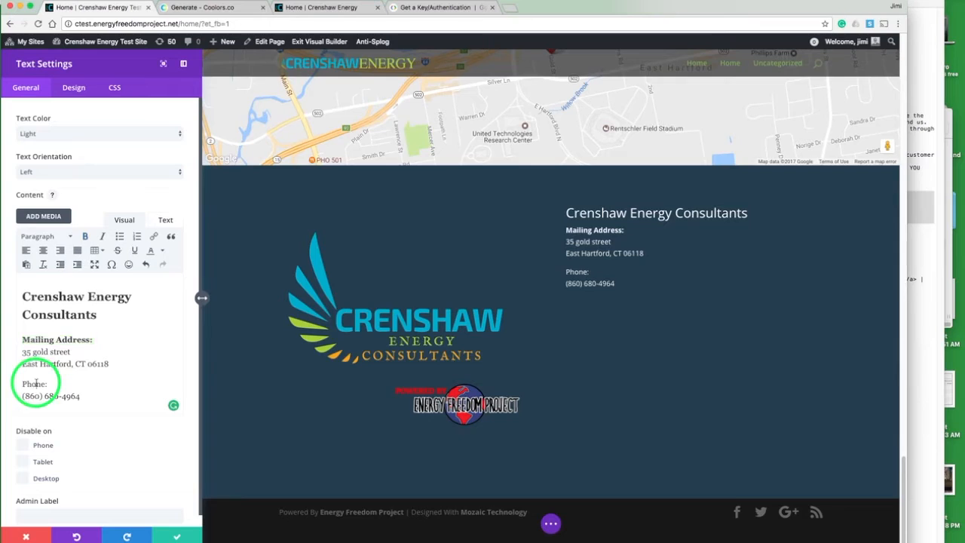
double_click(36, 384)
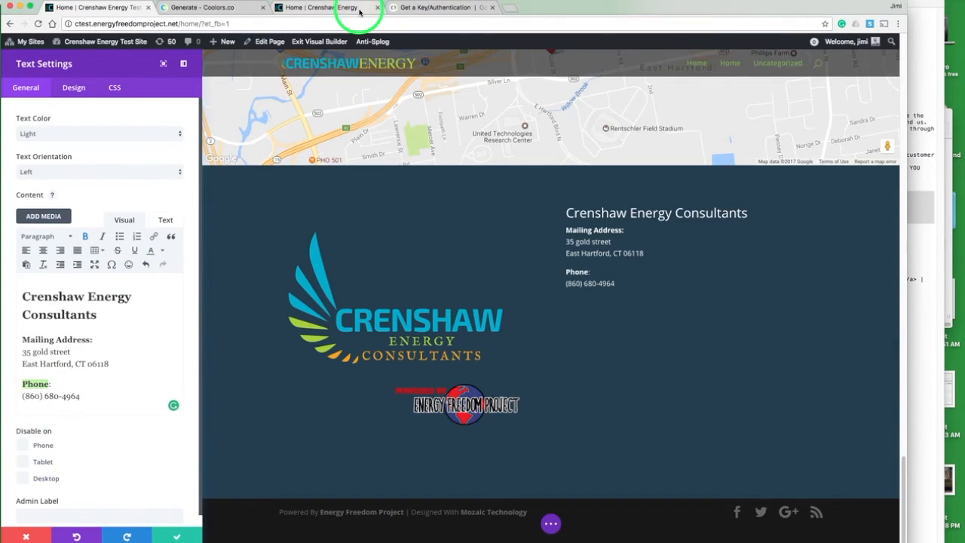
click(335, 13)
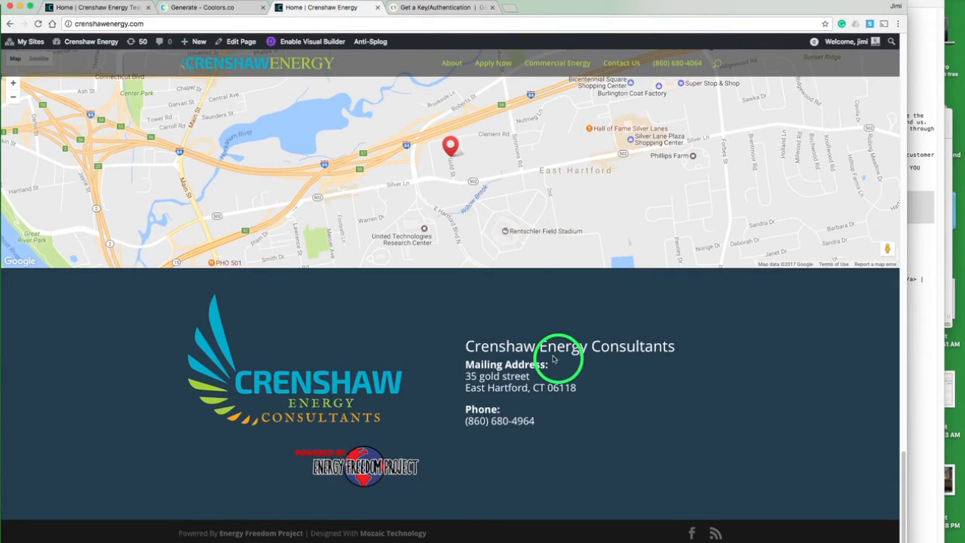
click(110, 9)
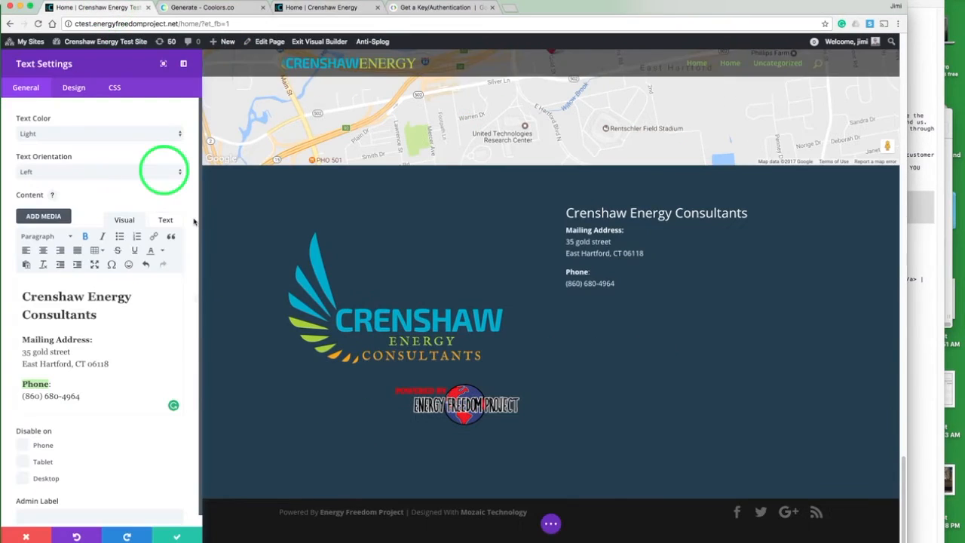
Step: Set the text module's header font size to 35px and body text font size to 19px
click(73, 89)
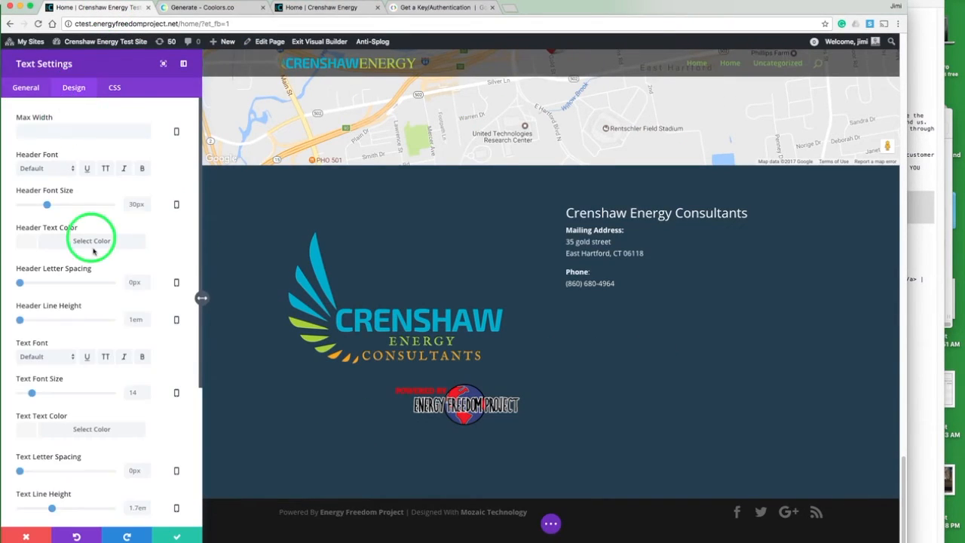
drag(47, 204, 51, 204)
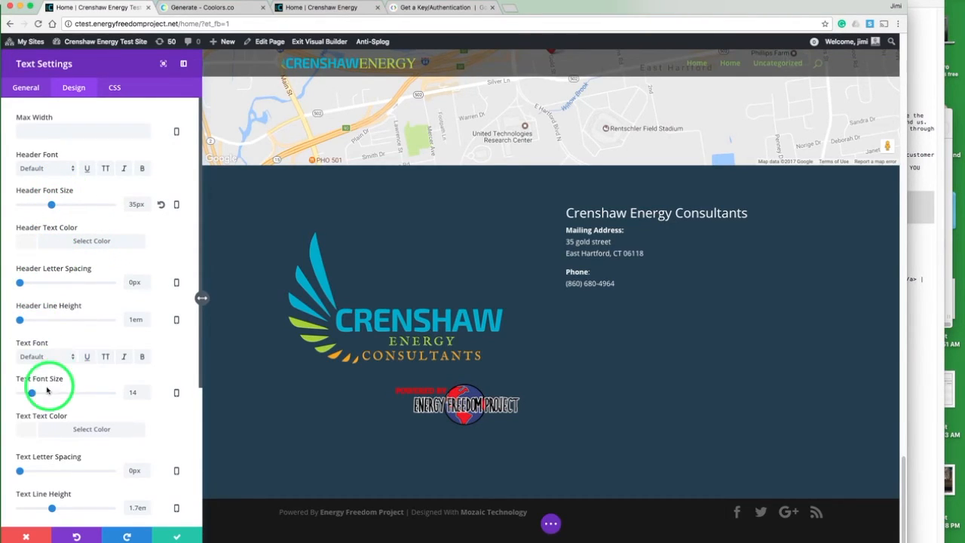
drag(32, 393, 34, 393)
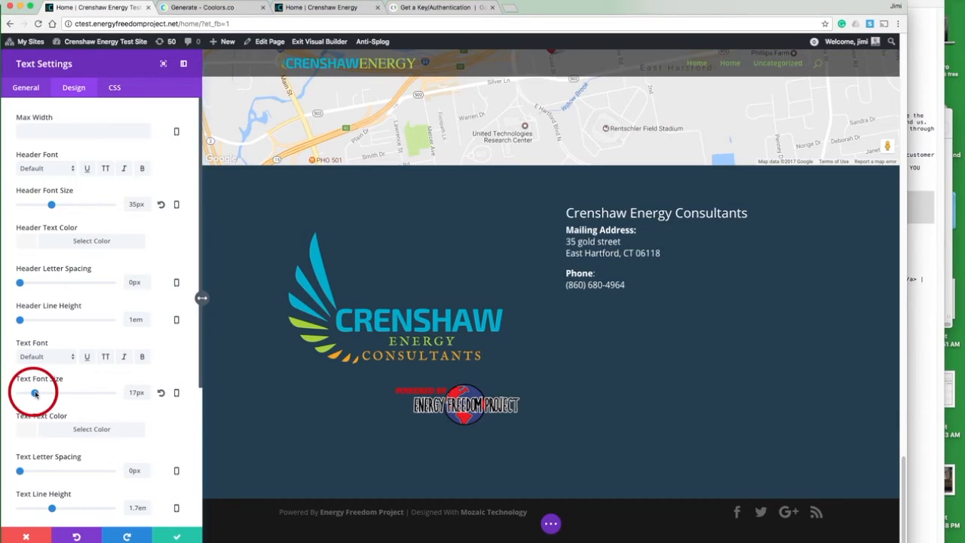
drag(35, 393, 35, 393)
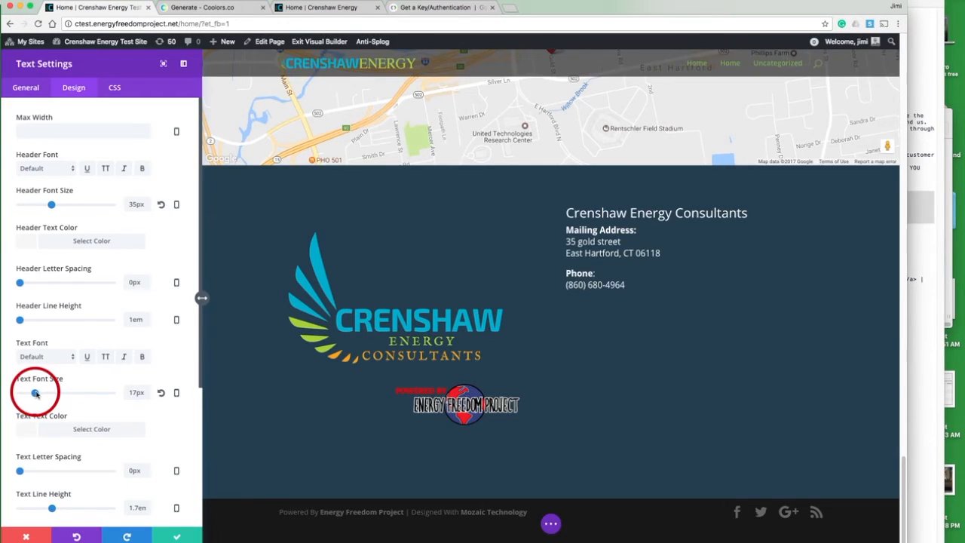
drag(35, 393, 37, 393)
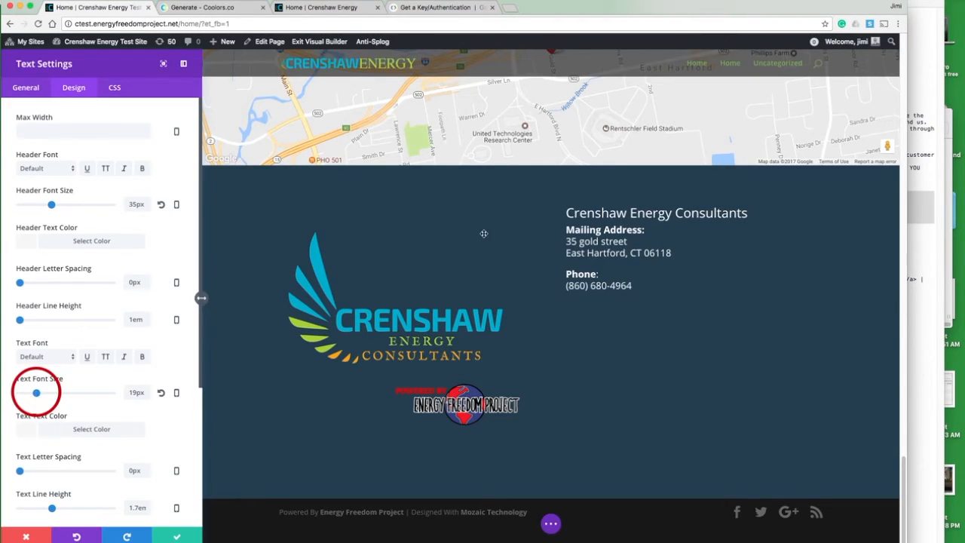
click(18, 88)
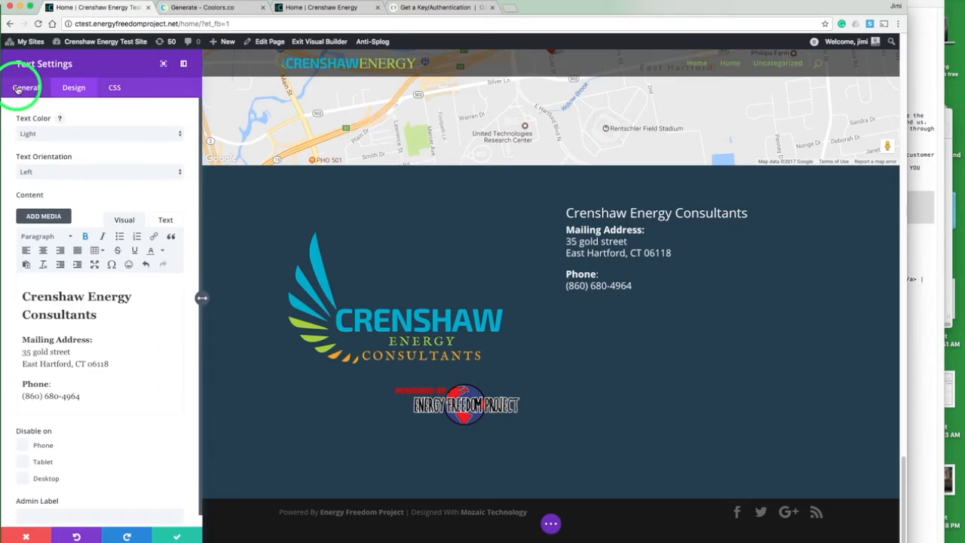
Step: Change the company name in the text module to Heading 1
click(74, 301)
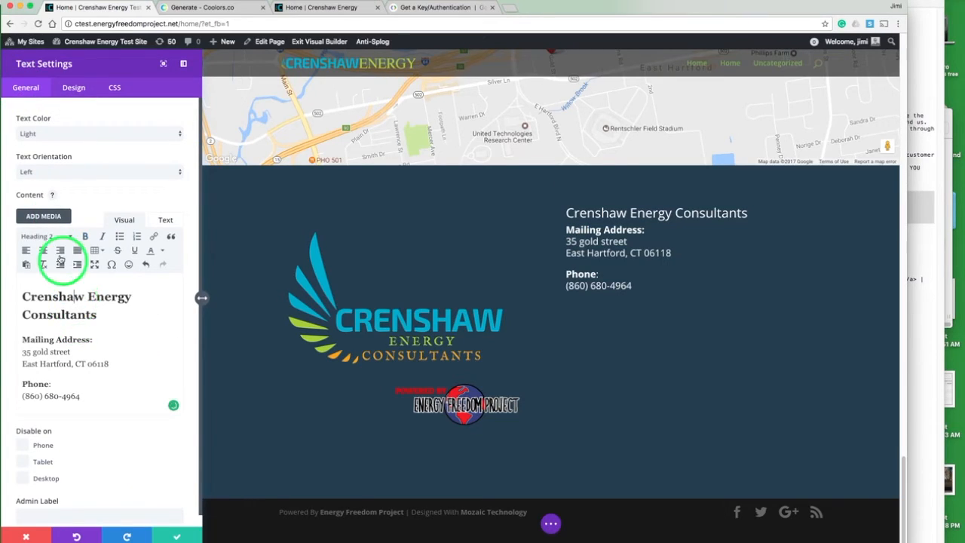
click(47, 236)
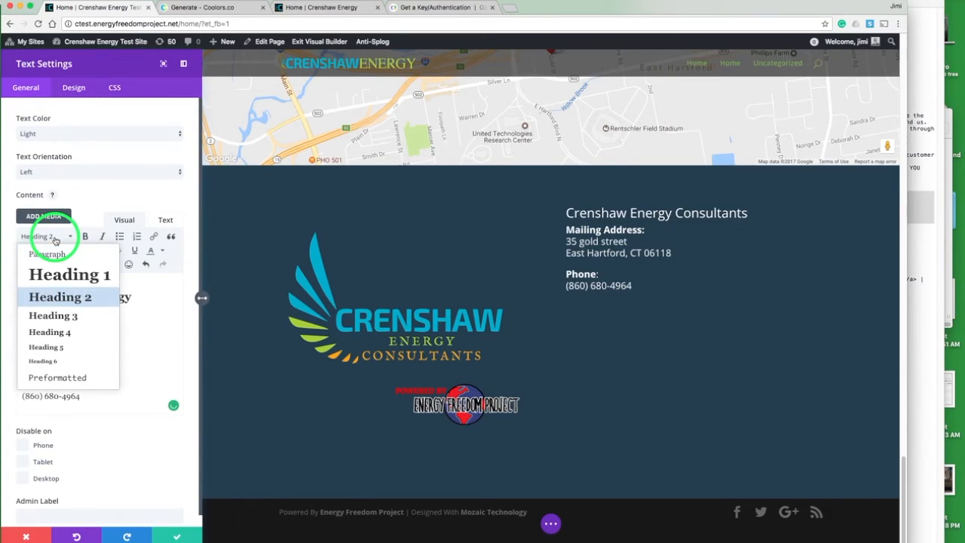
click(57, 276)
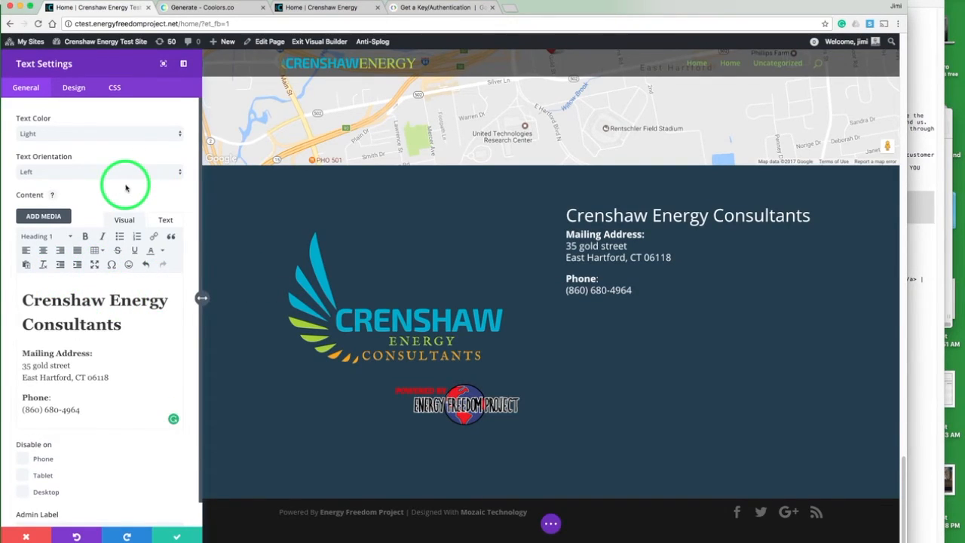
Step: Set the text module's top padding to 4em and nudge it higher, checking the spacing against the live site
click(79, 91)
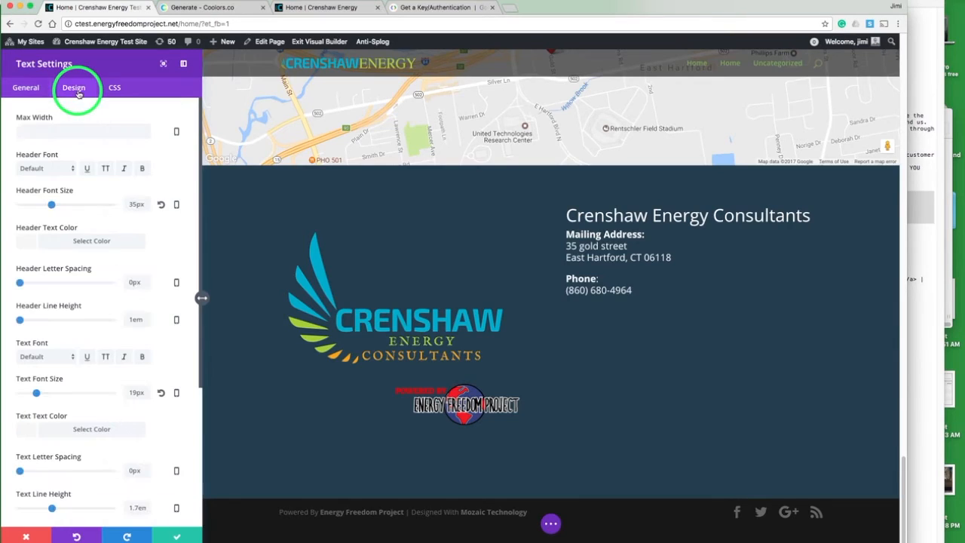
scroll(140, 204, down, 5)
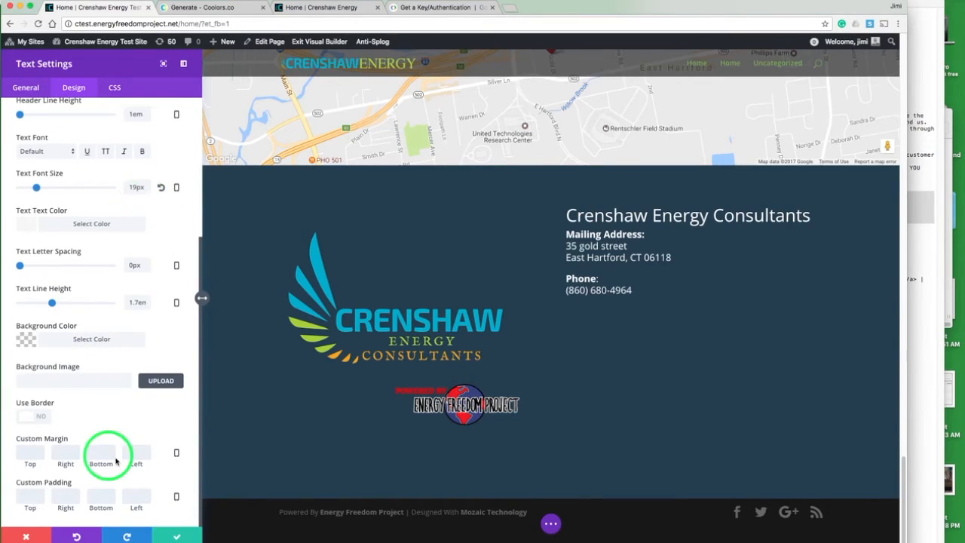
click(336, 7)
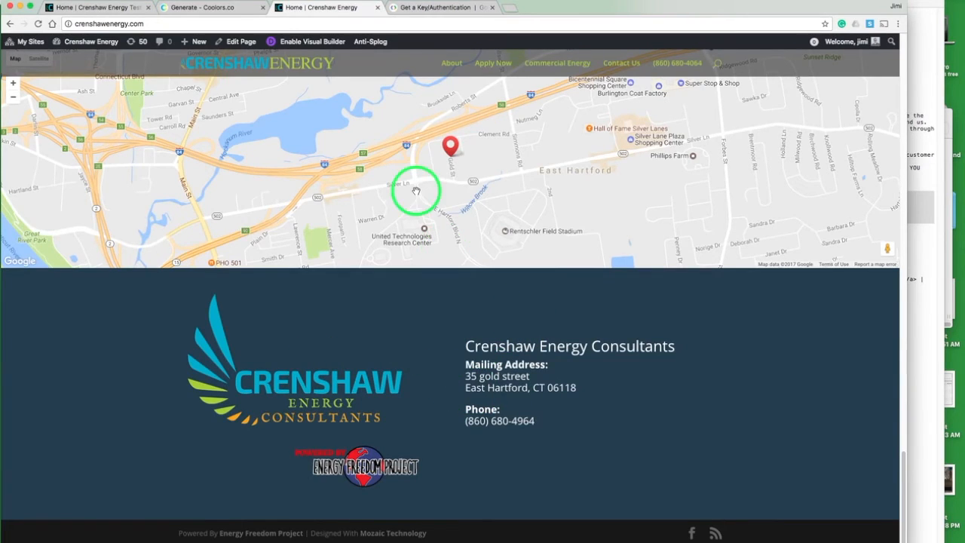
click(106, 8)
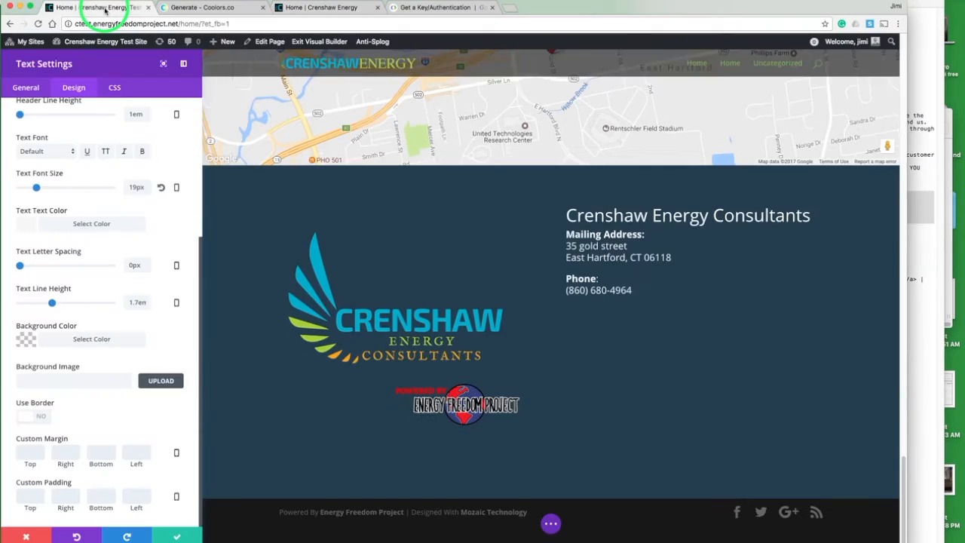
click(119, 285)
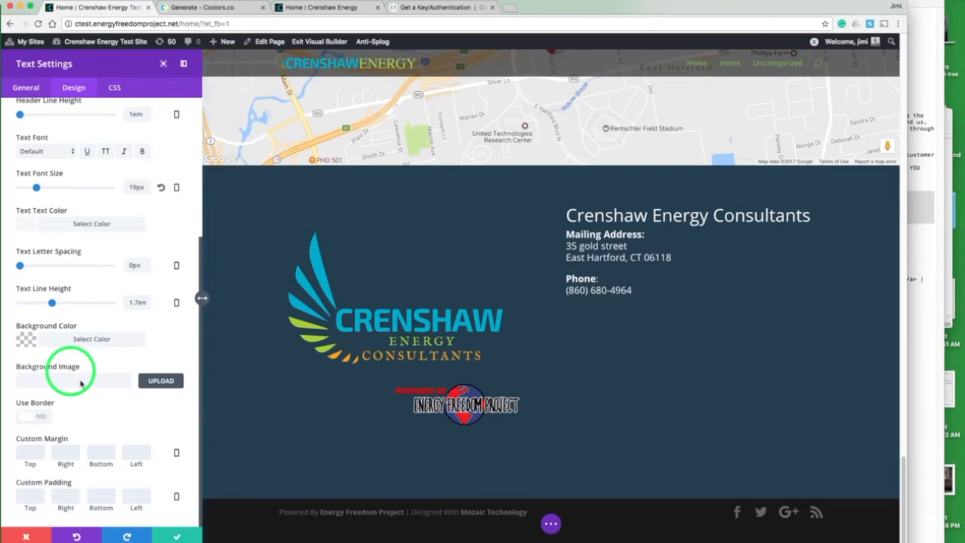
click(33, 497)
text(4em)
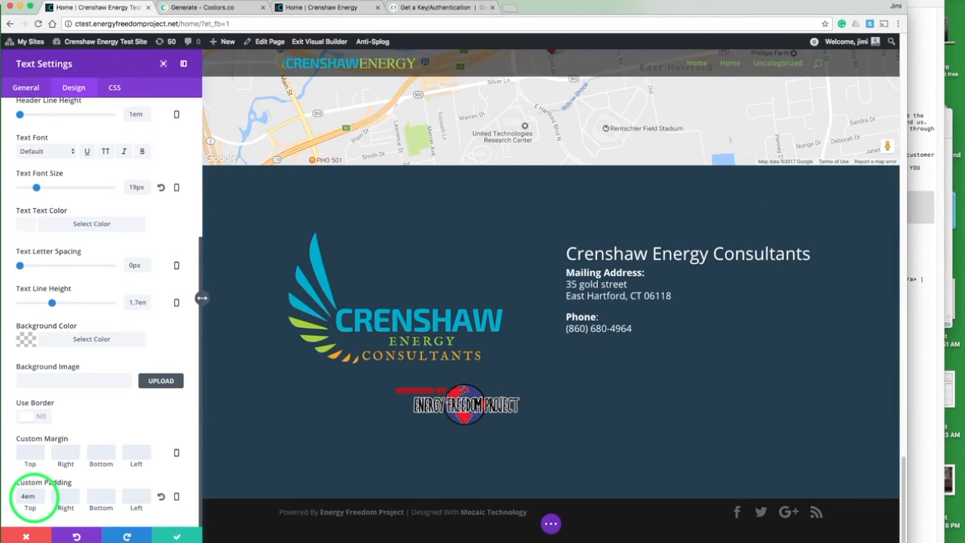
key(Up)
key(Up)
key(Up)
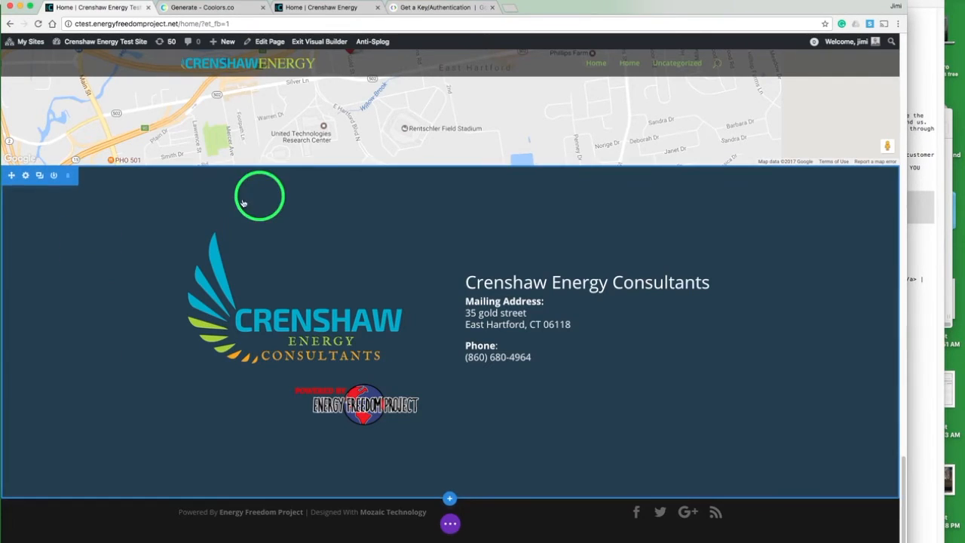
Step: Compare the footer section's spacing with the live crenshawenergy.com site
click(305, 13)
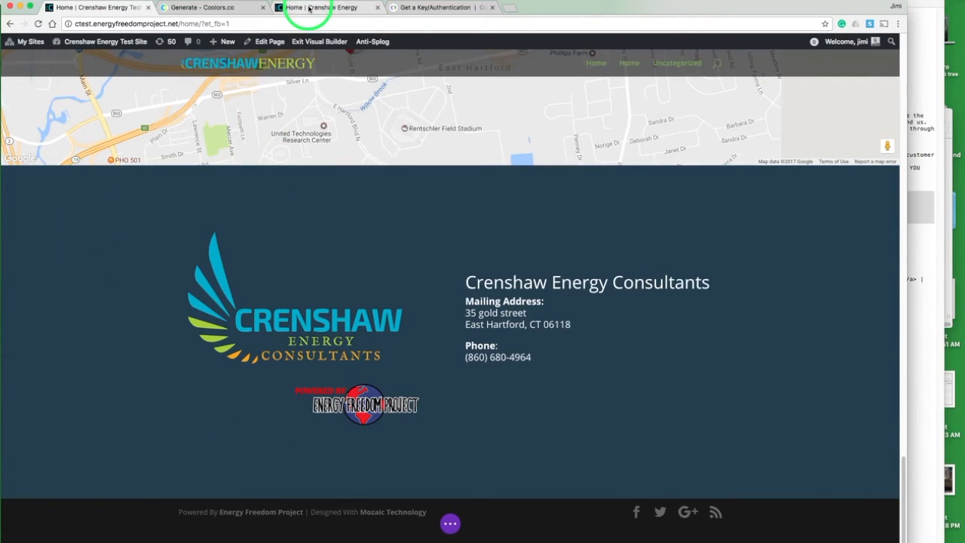
click(323, 418)
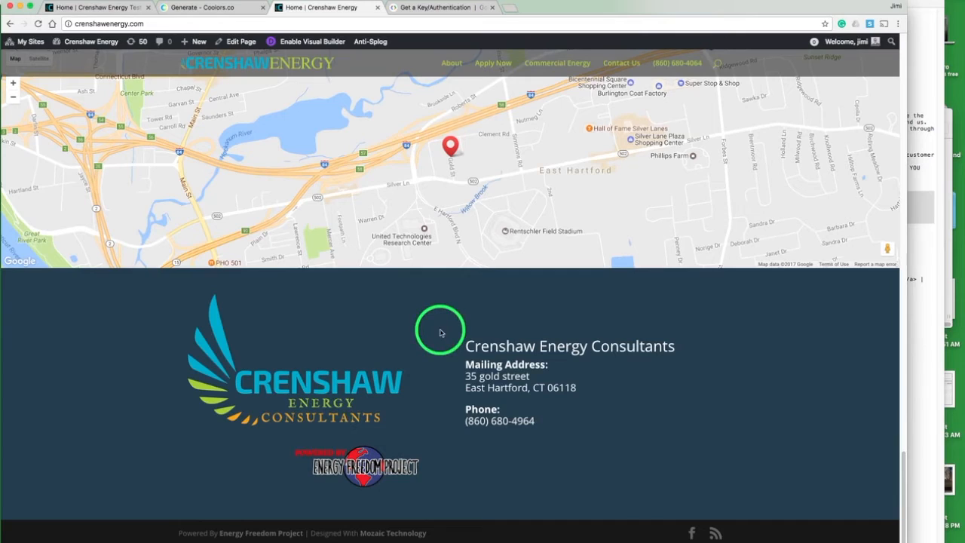
click(108, 13)
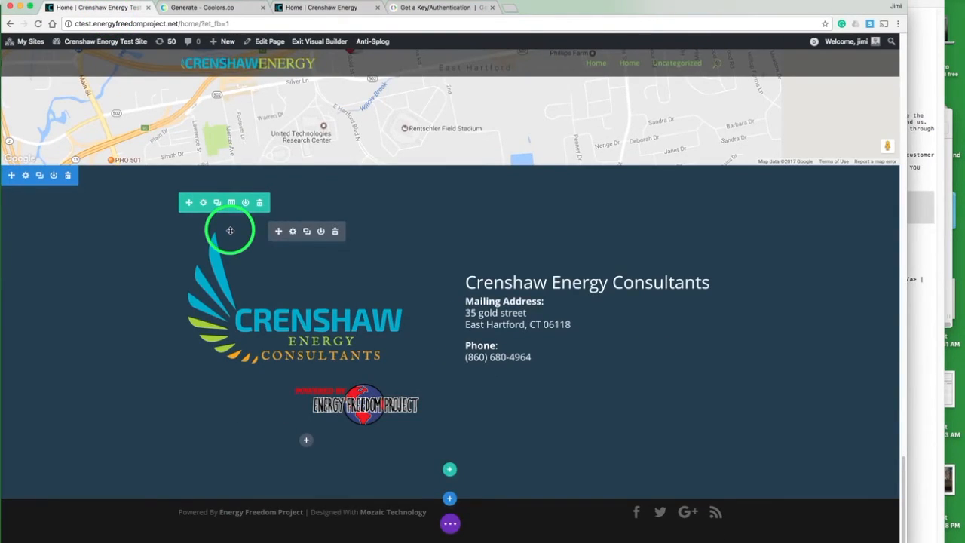
Step: Give the map section the CSS ID contact and save the section settings
scroll(230, 230, up, 2)
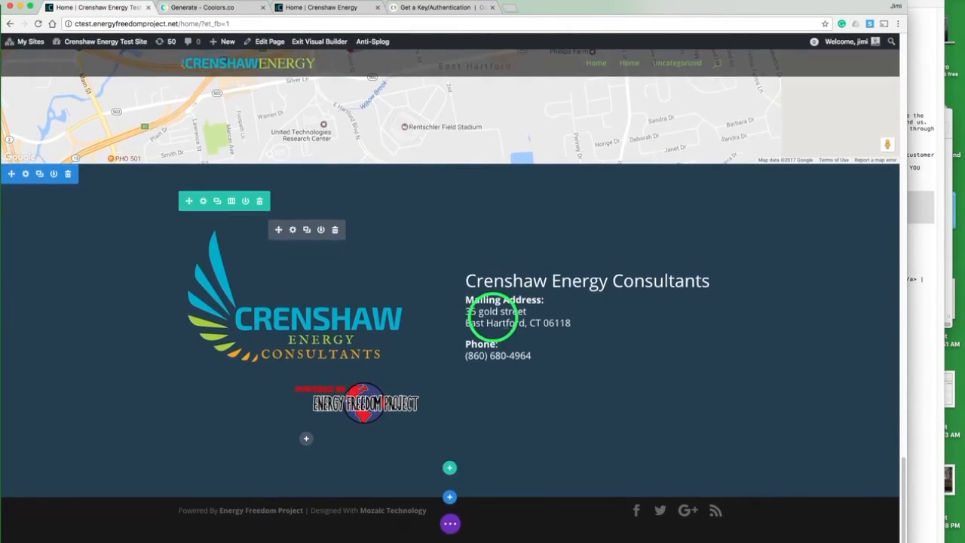
scroll(504, 324, up, 10)
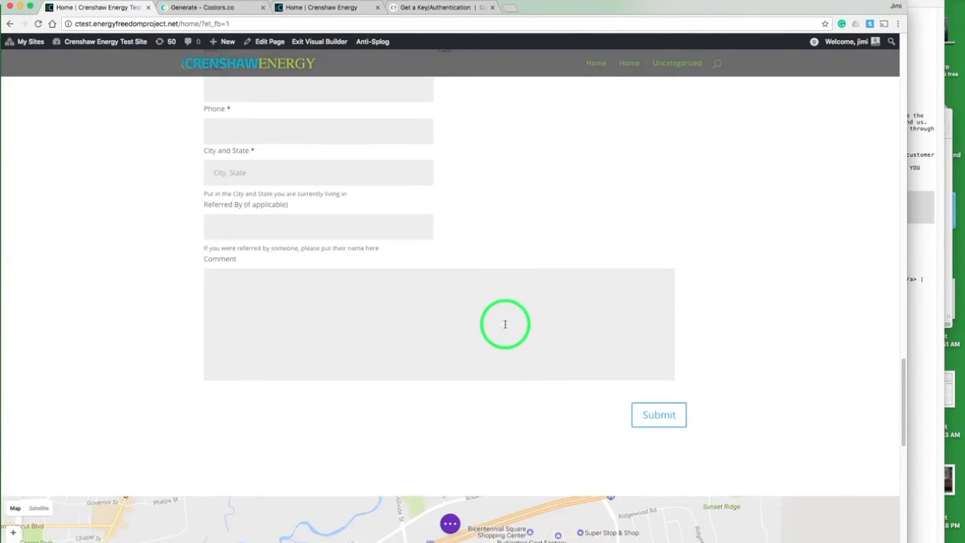
scroll(504, 324, down, 8)
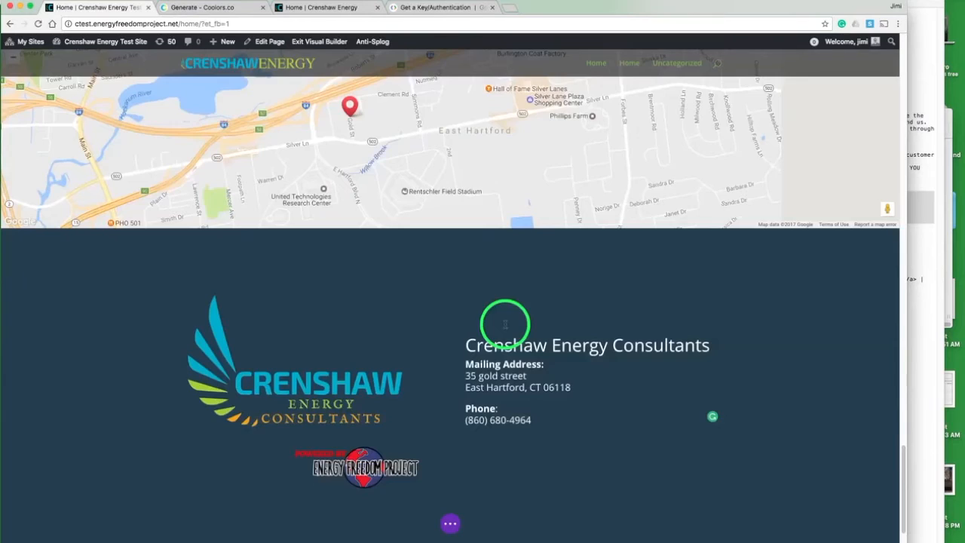
scroll(504, 324, up, 5)
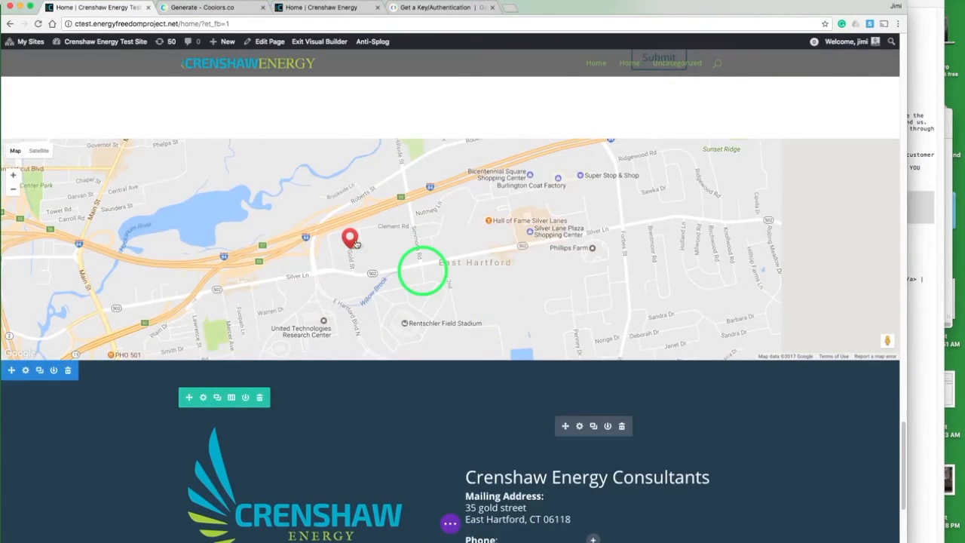
mouse_move(58, 170)
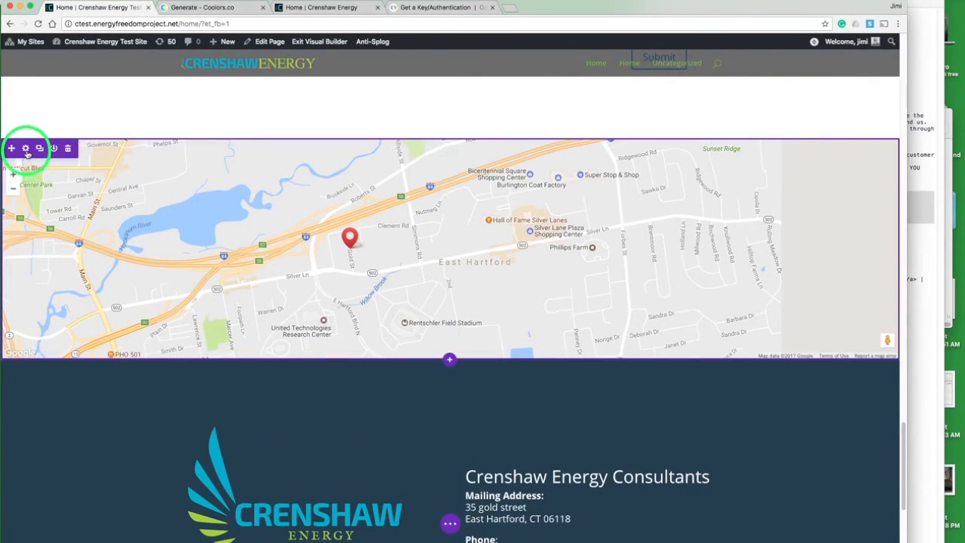
click(25, 149)
click(68, 88)
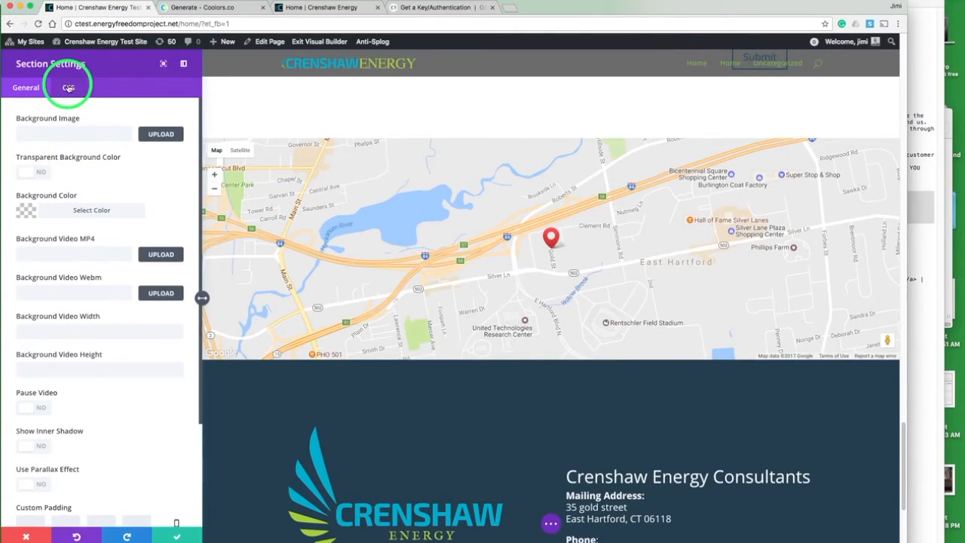
click(54, 131)
text(contact)
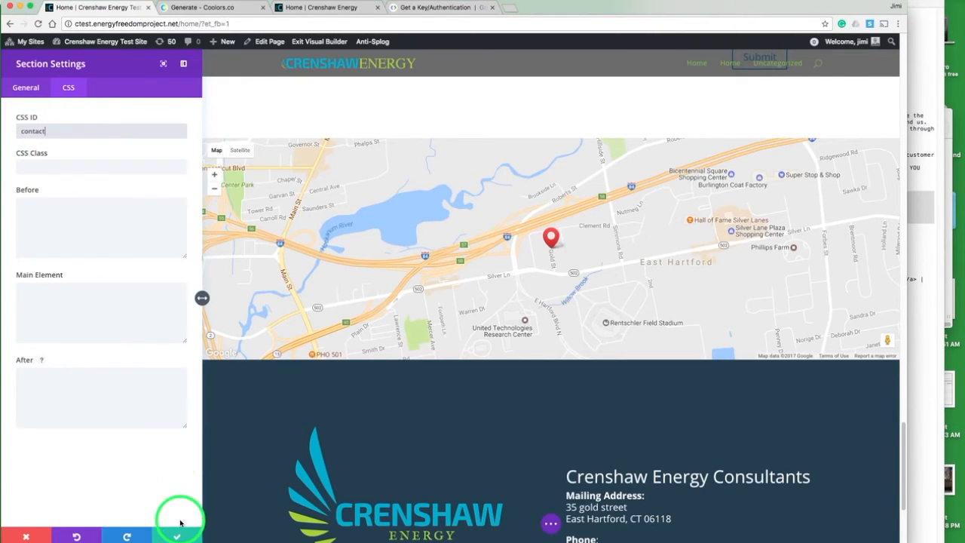
click(178, 535)
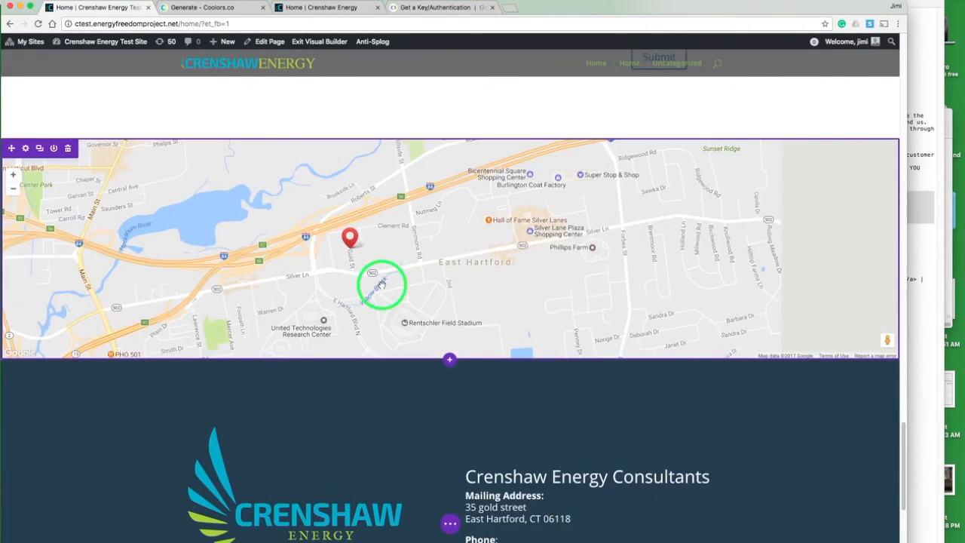
Step: Link the header's Contact Us button to #contact and save the button settings
scroll(379, 284, up, 10)
scroll(381, 285, up, 15)
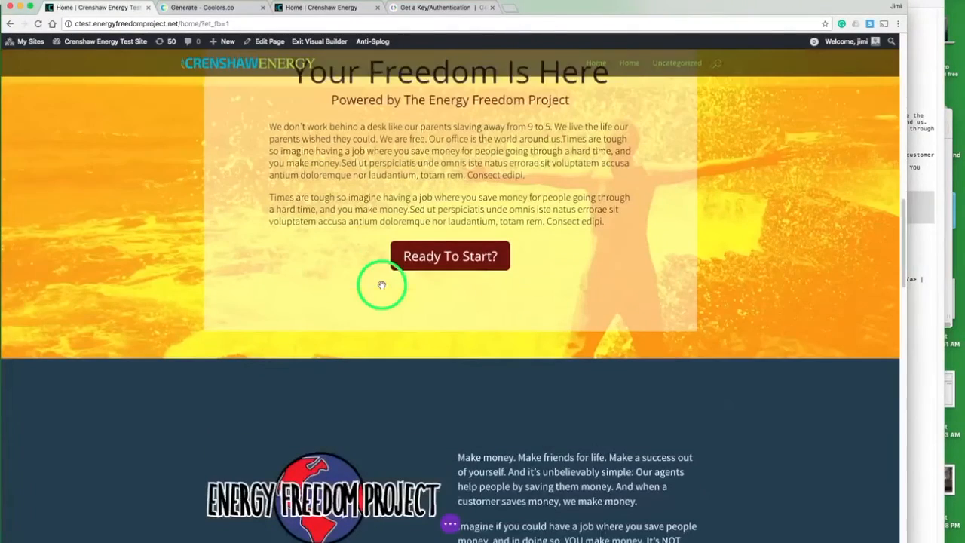
scroll(381, 283, up, 4)
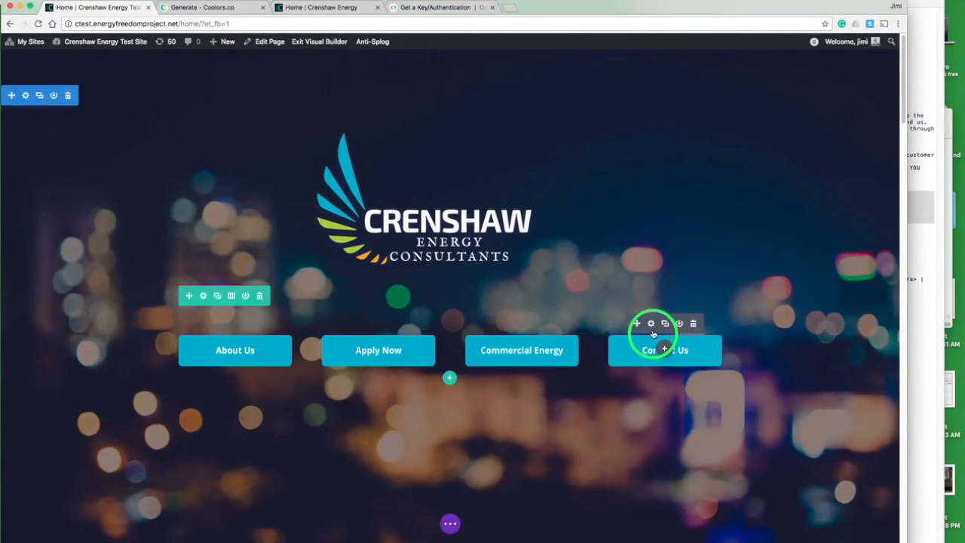
click(651, 325)
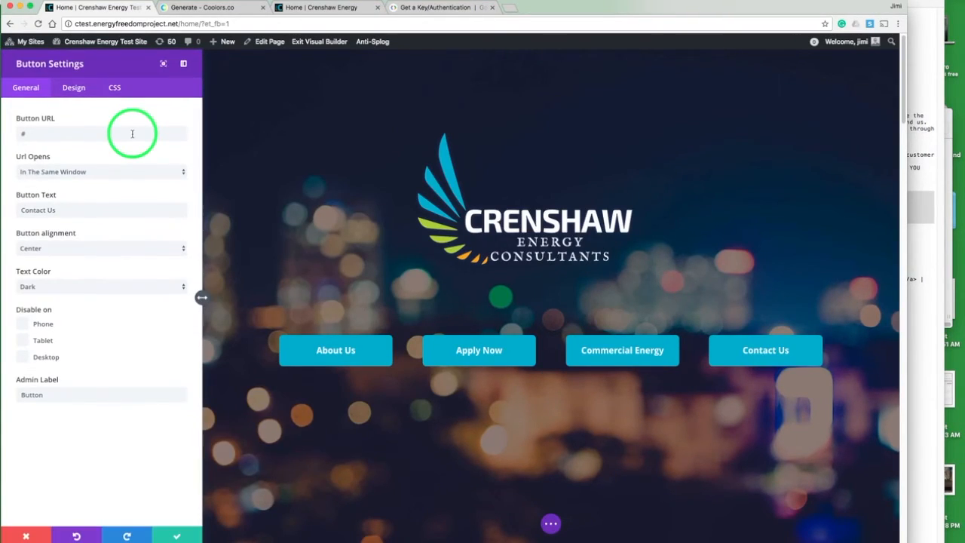
click(132, 133)
text(c)
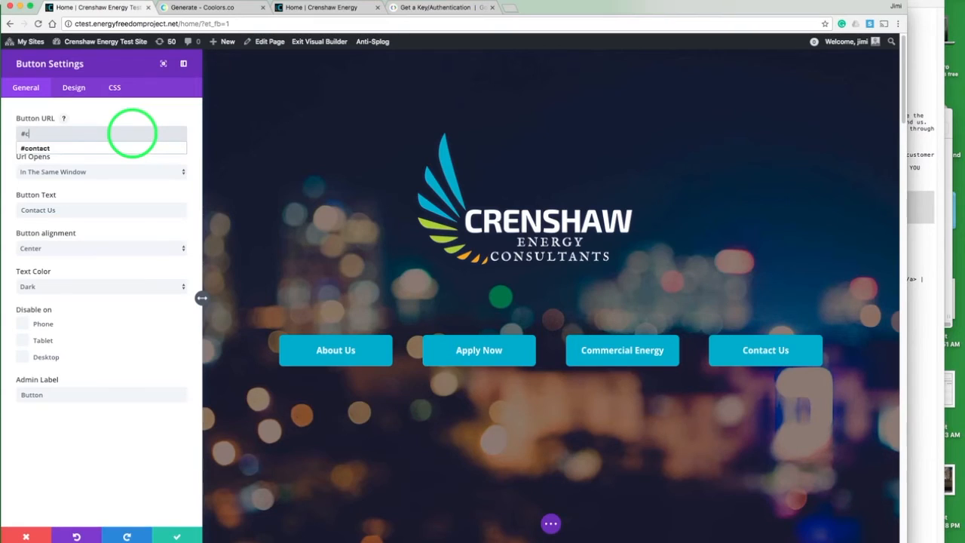
text(ontact)
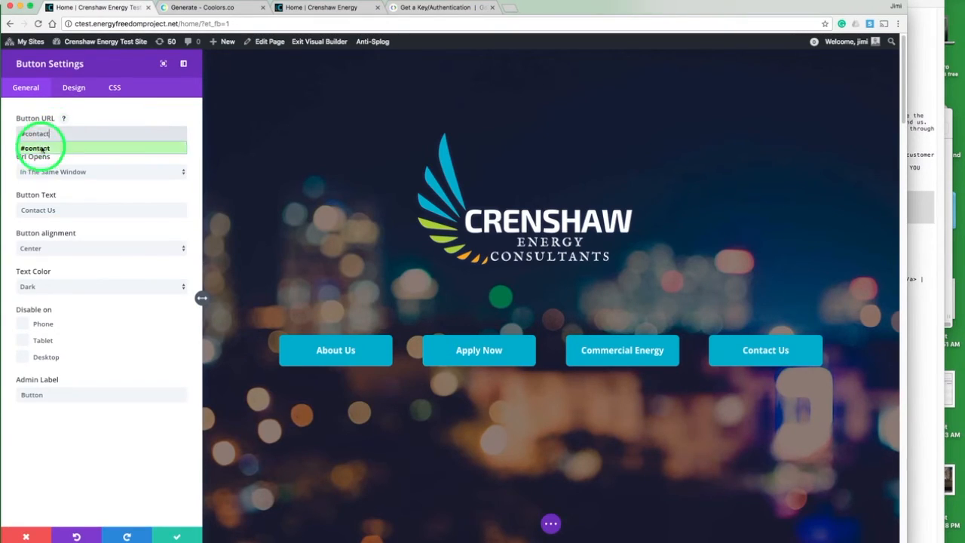
click(34, 148)
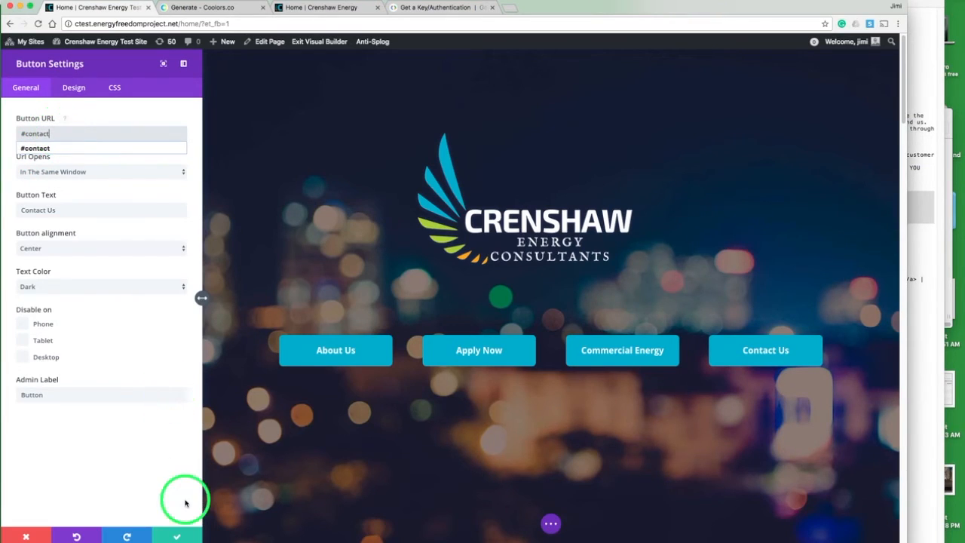
click(178, 535)
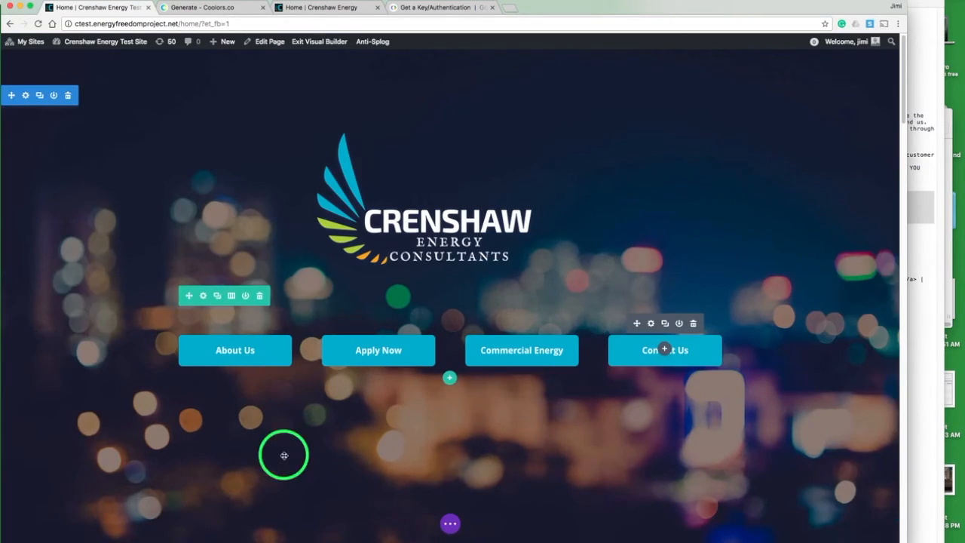
Step: Save the page and scroll through it to review the updated sections
click(452, 522)
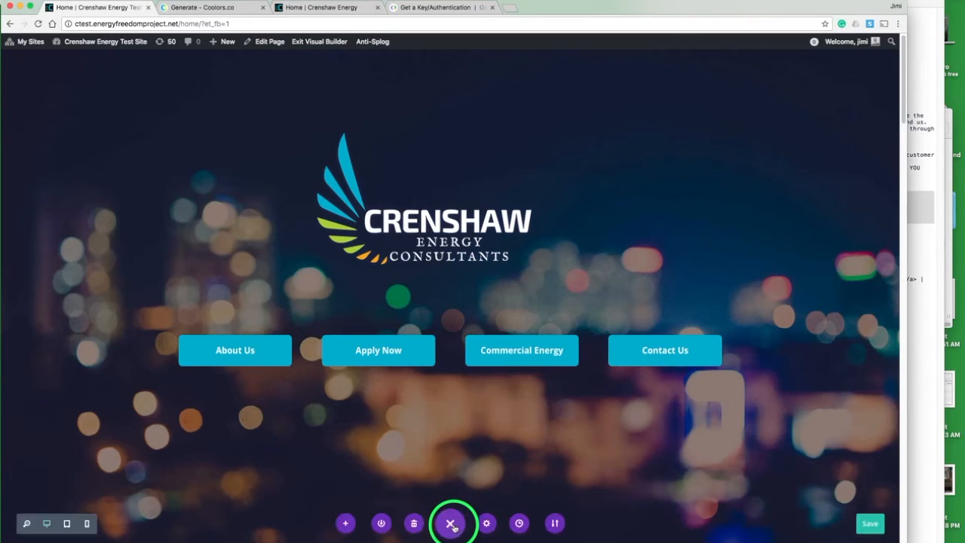
click(870, 523)
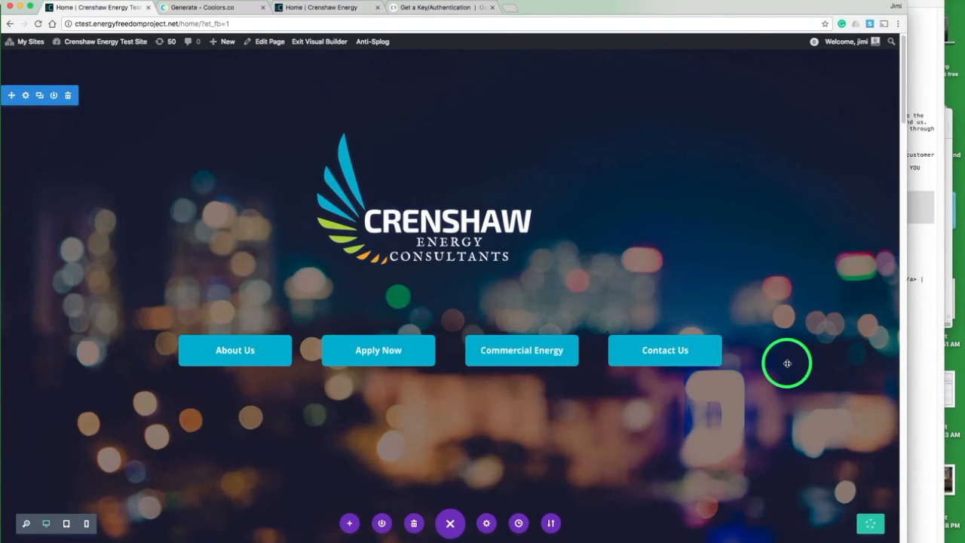
scroll(787, 363, down, 15)
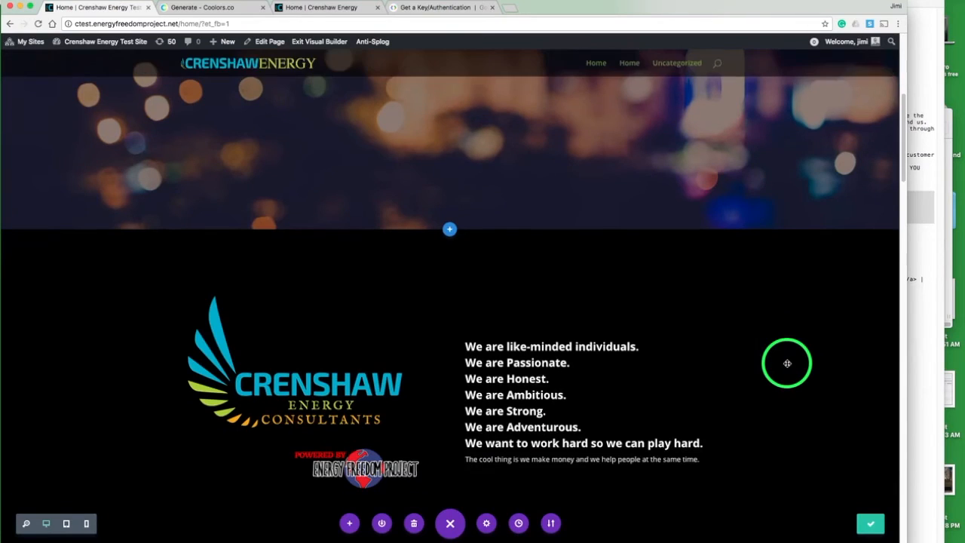
scroll(787, 364, down, 10)
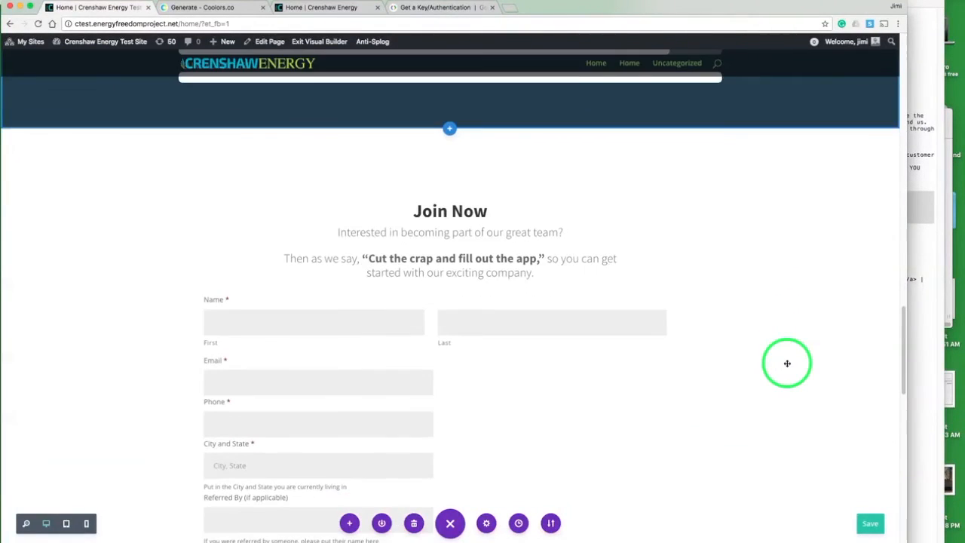
scroll(787, 364, down, 10)
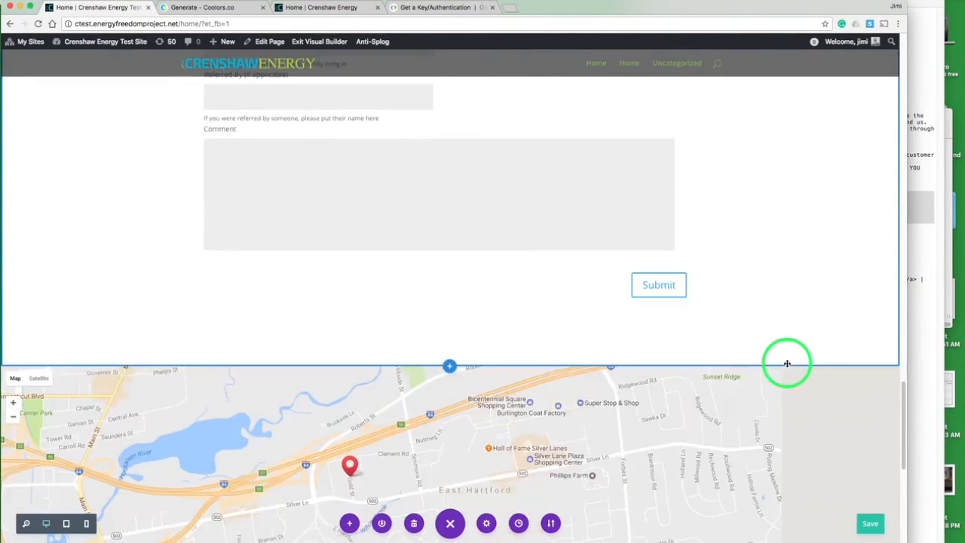
scroll(787, 363, up, 10)
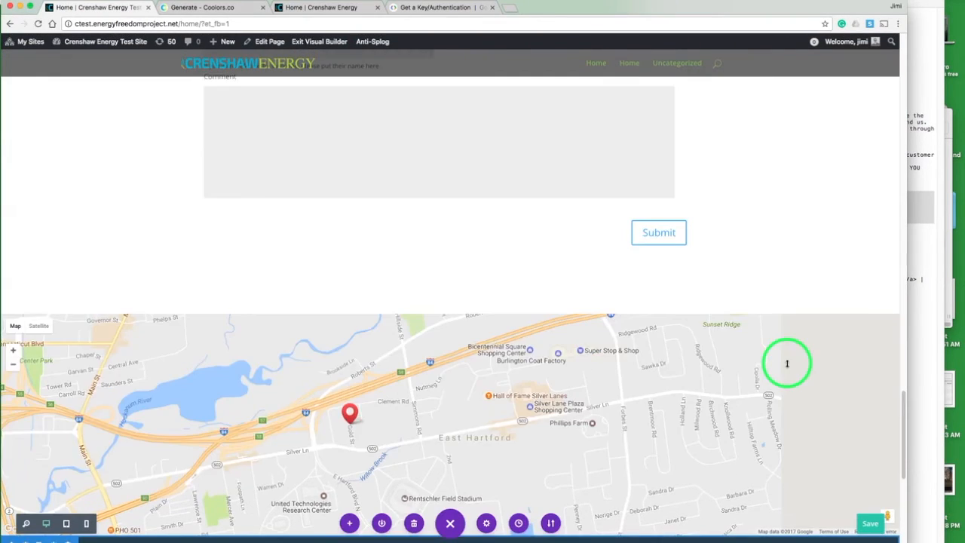
scroll(786, 363, up, 15)
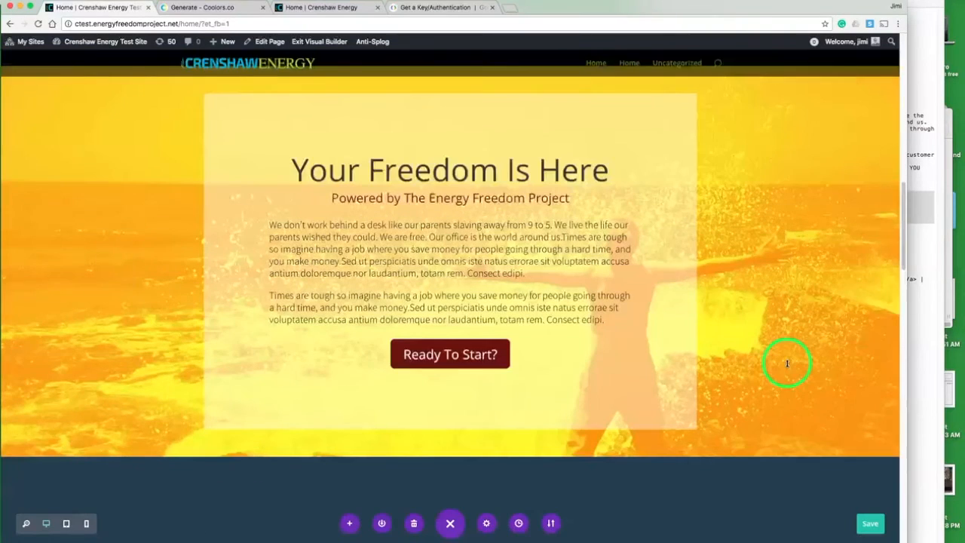
Step: Create a new navigation menu named Main Nav
scroll(786, 364, up, 2)
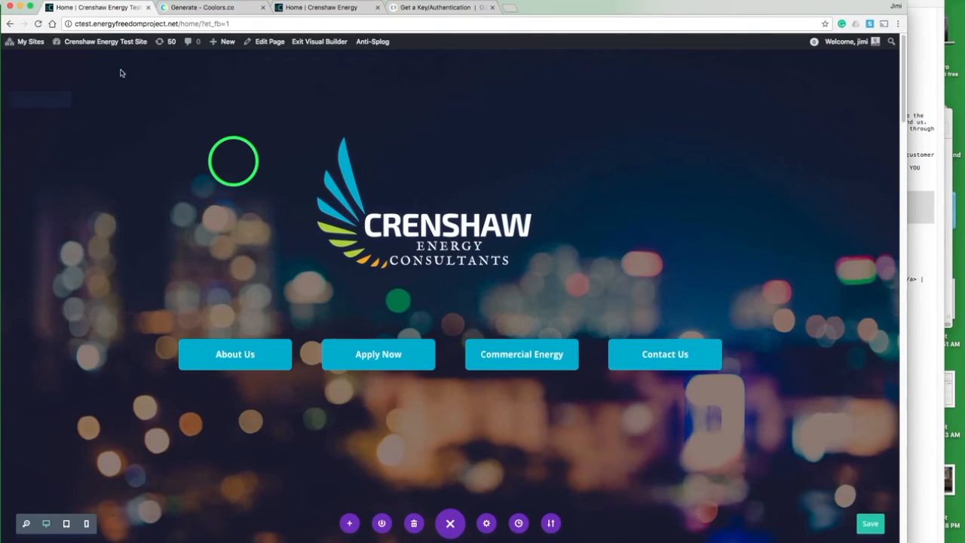
mouse_move(110, 43)
click(82, 59)
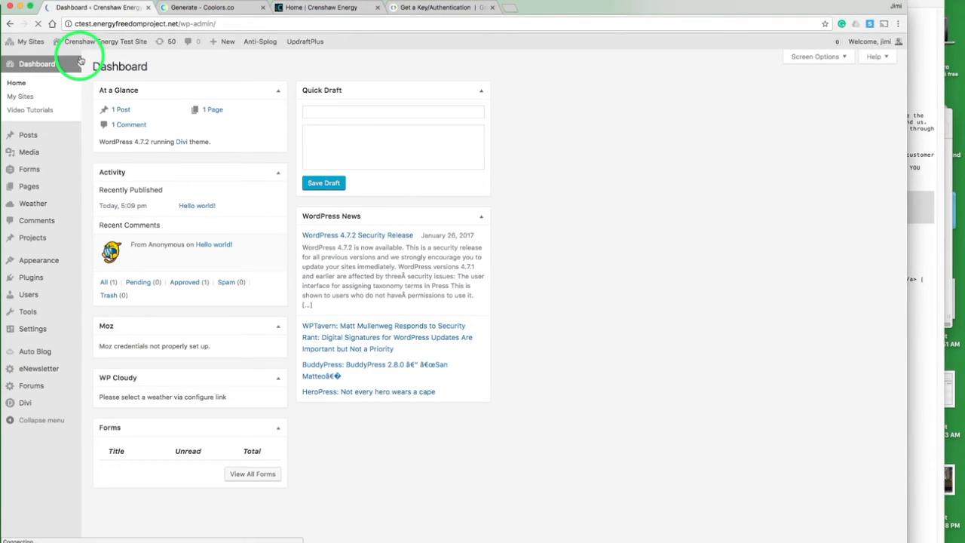
mouse_move(52, 260)
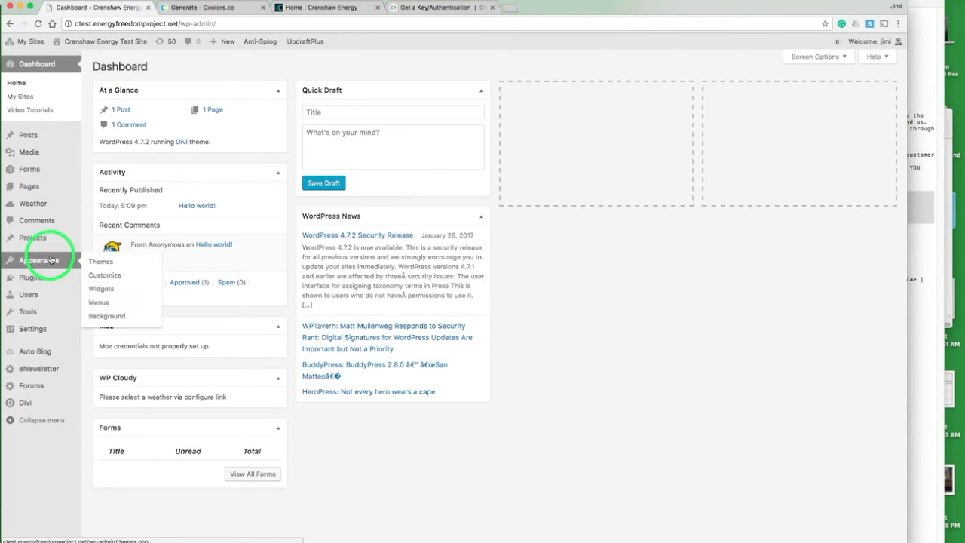
click(105, 302)
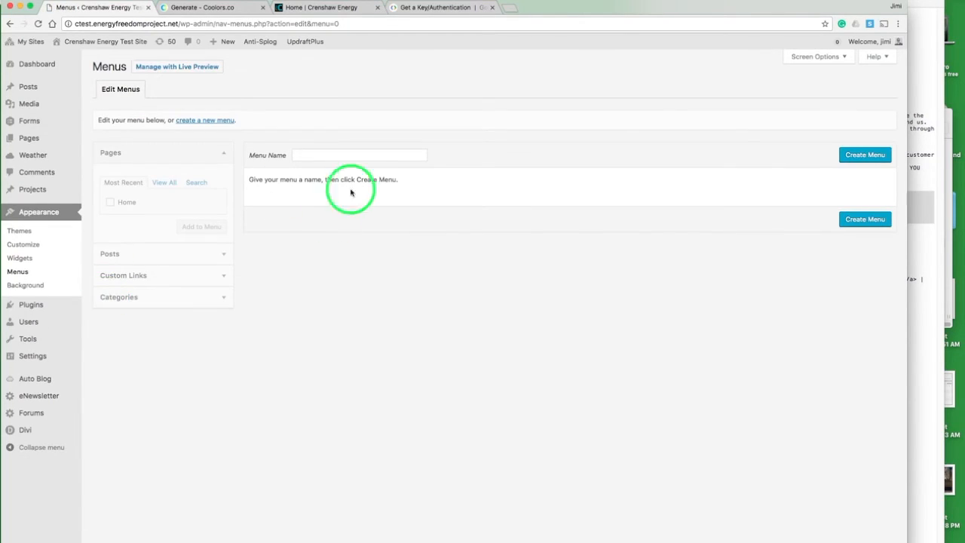
click(309, 153)
text(Main Nac)
key(BackSpace)
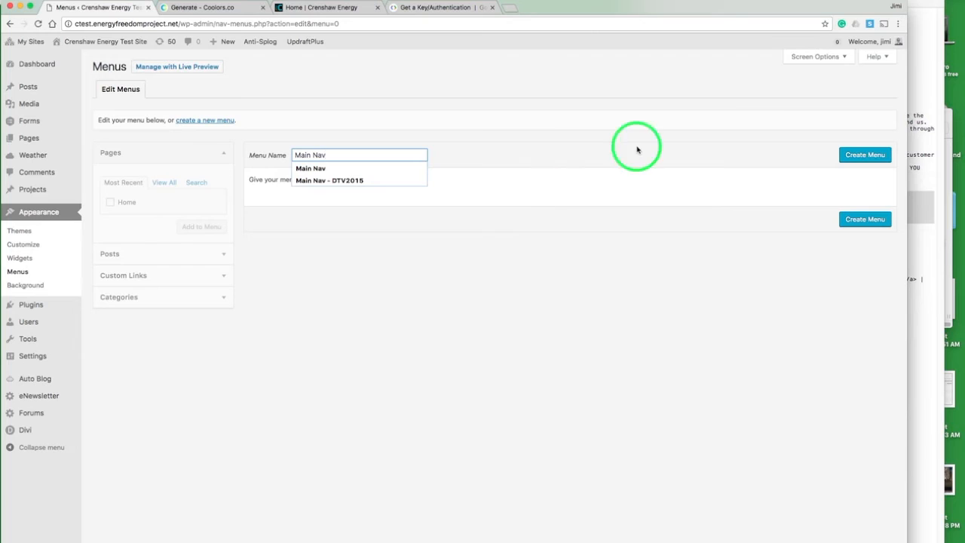
text(v)
click(854, 155)
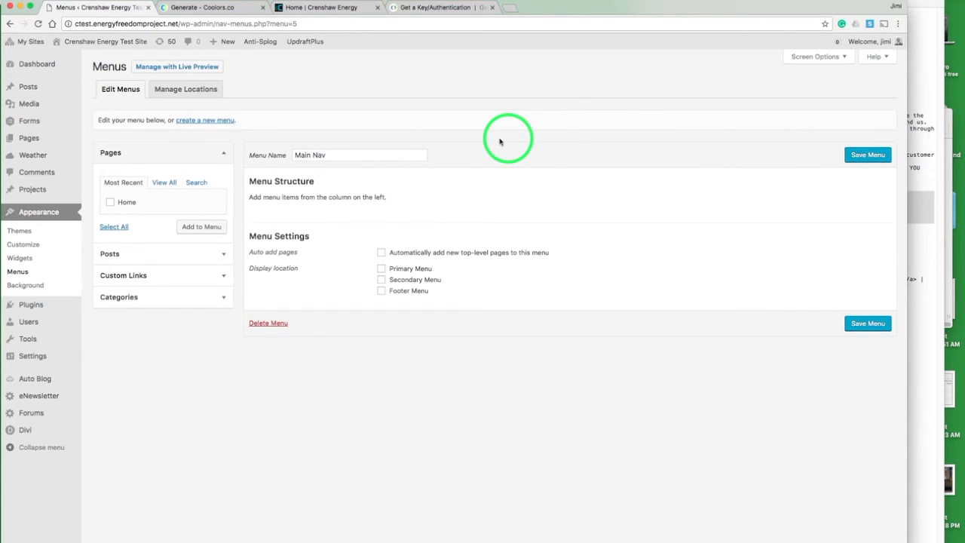
Step: Add a custom link to the menu with URL #about and link text About Us
click(223, 278)
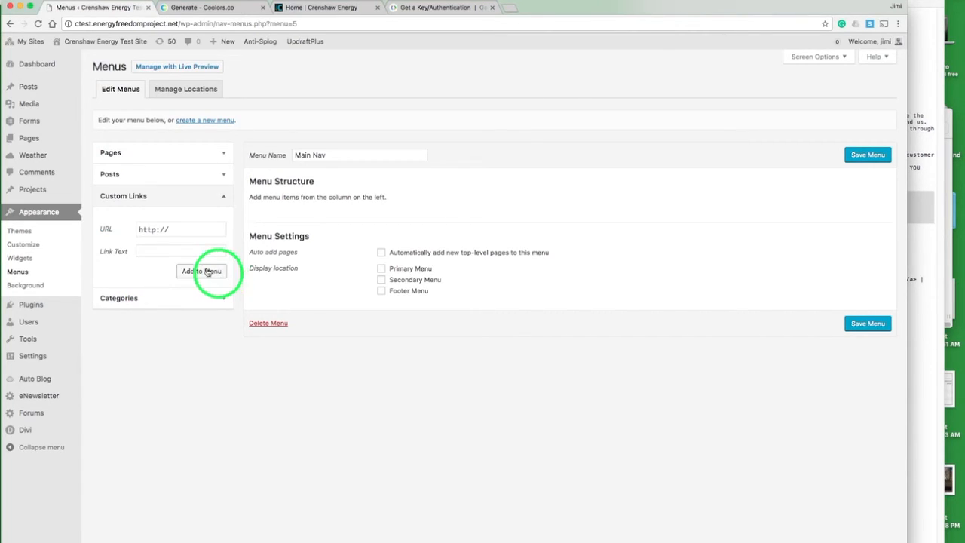
click(185, 232)
double_click(185, 231)
text(#about)
click(159, 252)
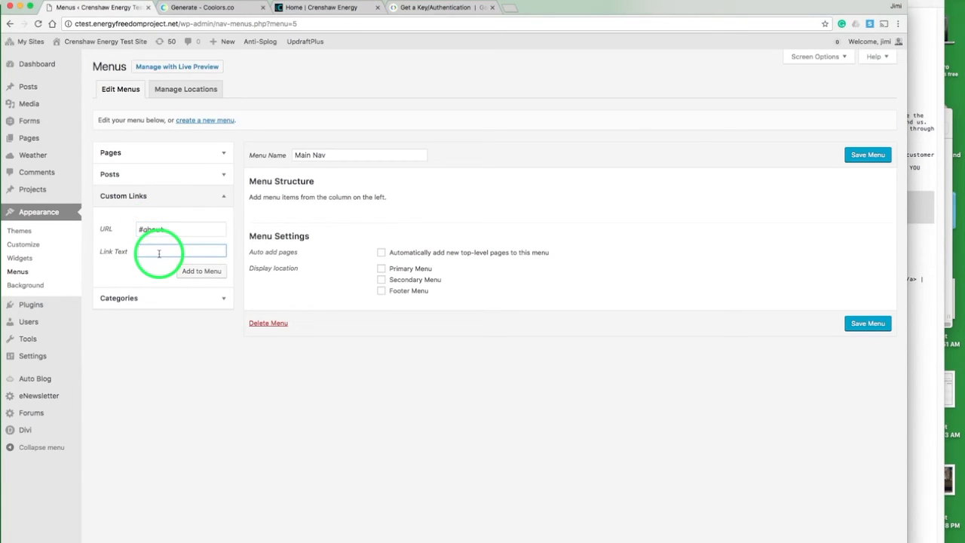
text(About Us)
click(202, 272)
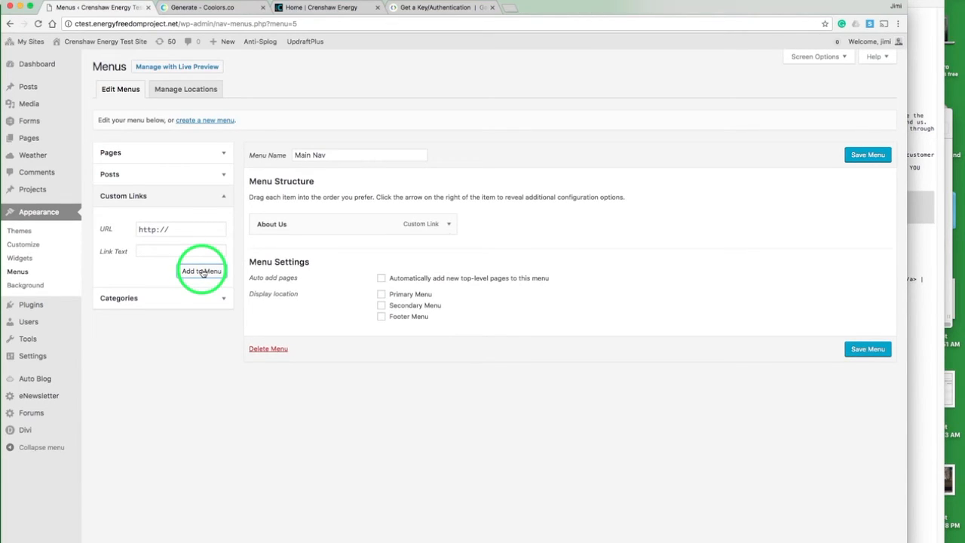
Step: Add a custom link with URL #join and link text Apply Now to the menu
triple_click(183, 228)
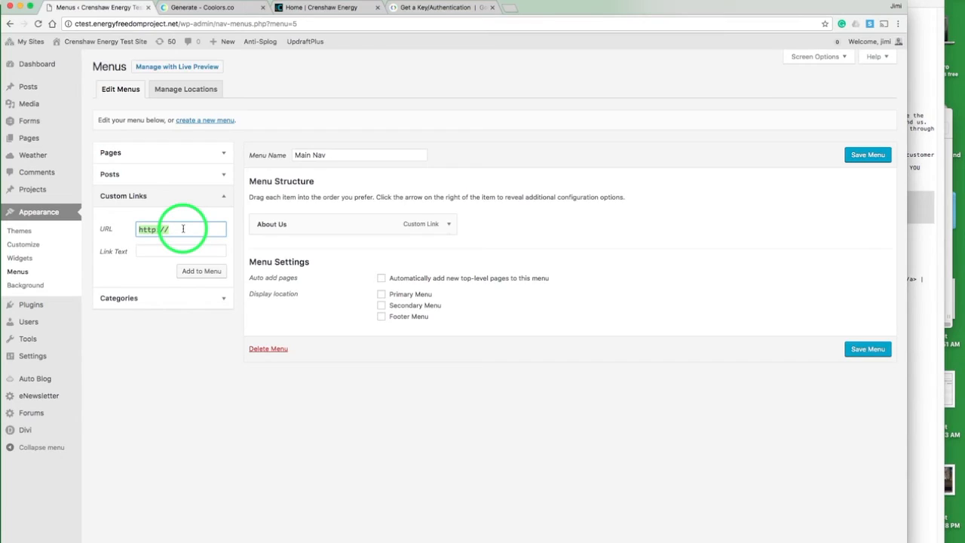
text(#join)
key(Tab)
text(Appl)
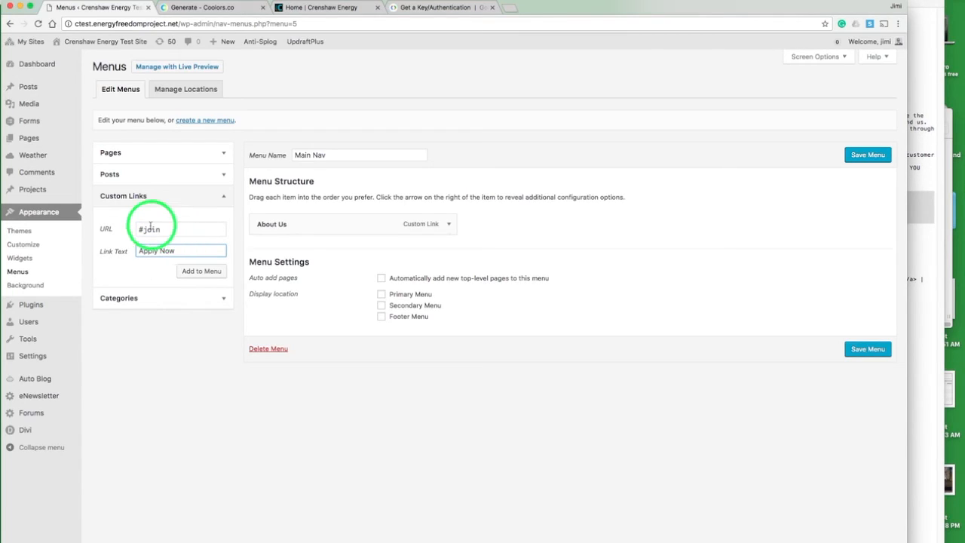
click(201, 271)
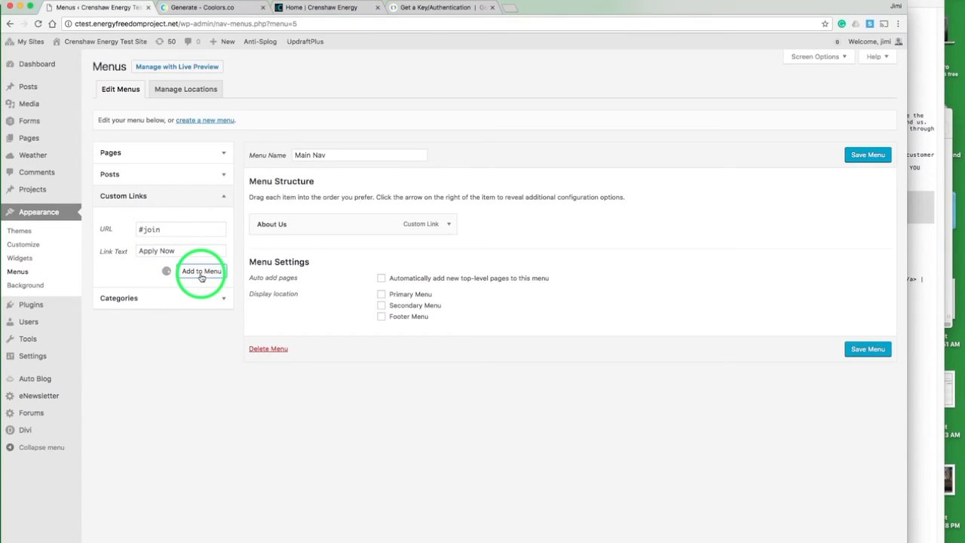
click(180, 230)
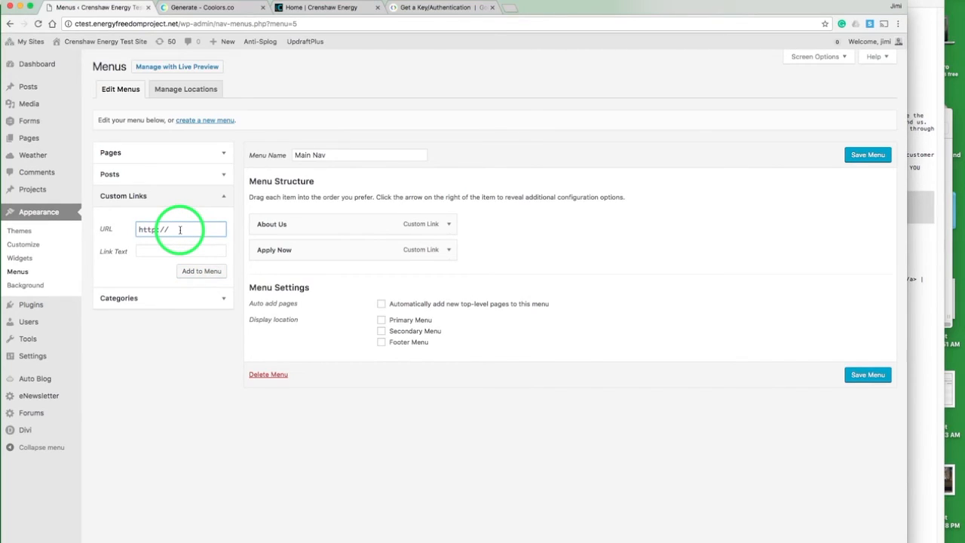
text(efpnow.energy)
key(Tab)
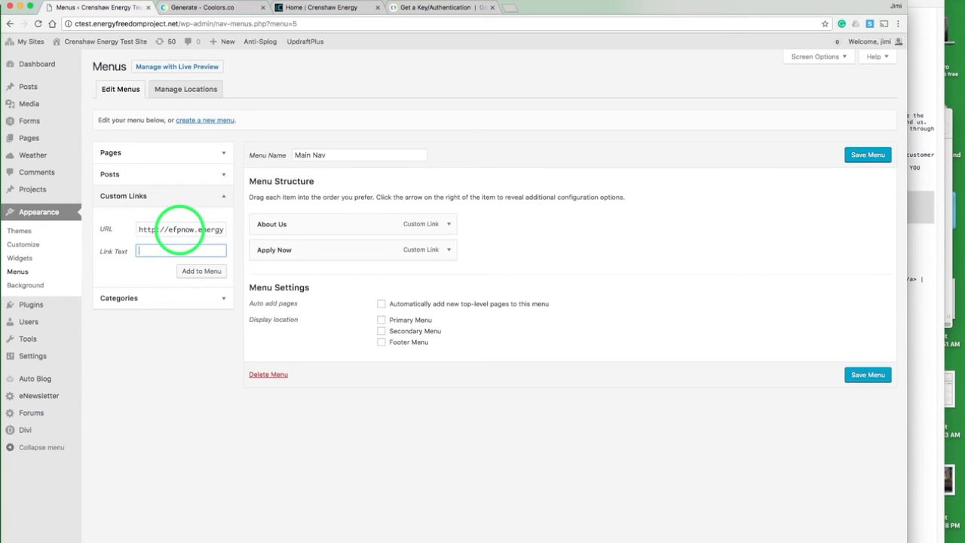
text(Commercial Energy)
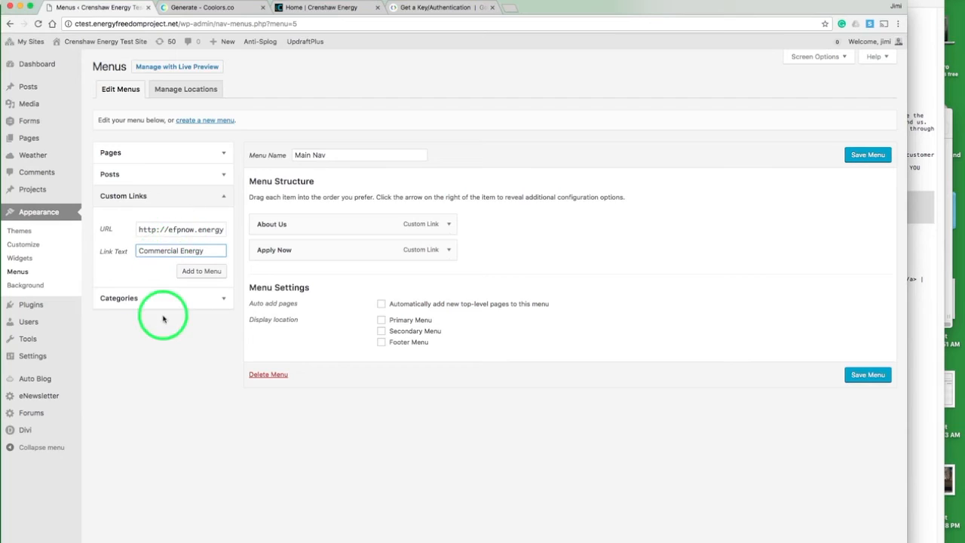
click(206, 272)
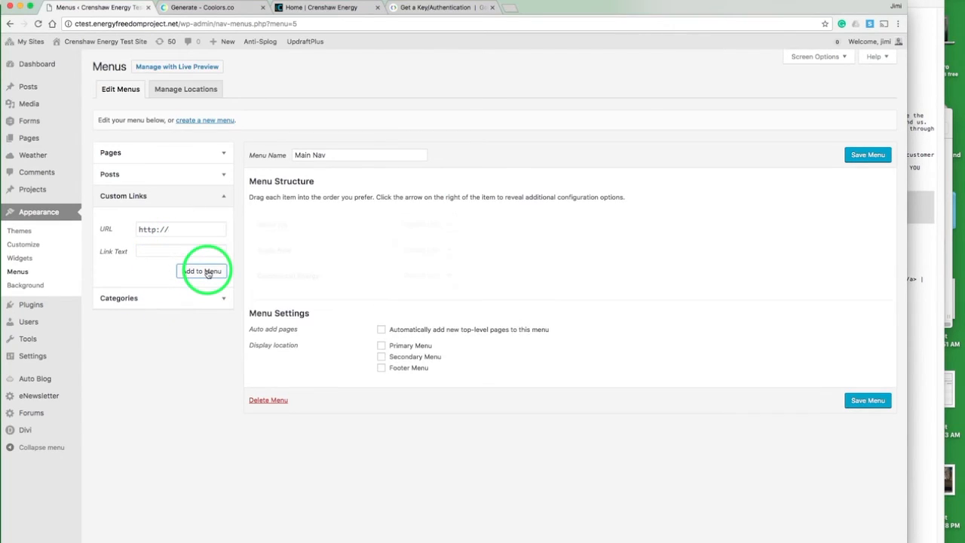
Step: Add a custom link with URL #contact and link text Contact Us to the menu
click(189, 231)
double_click(188, 230)
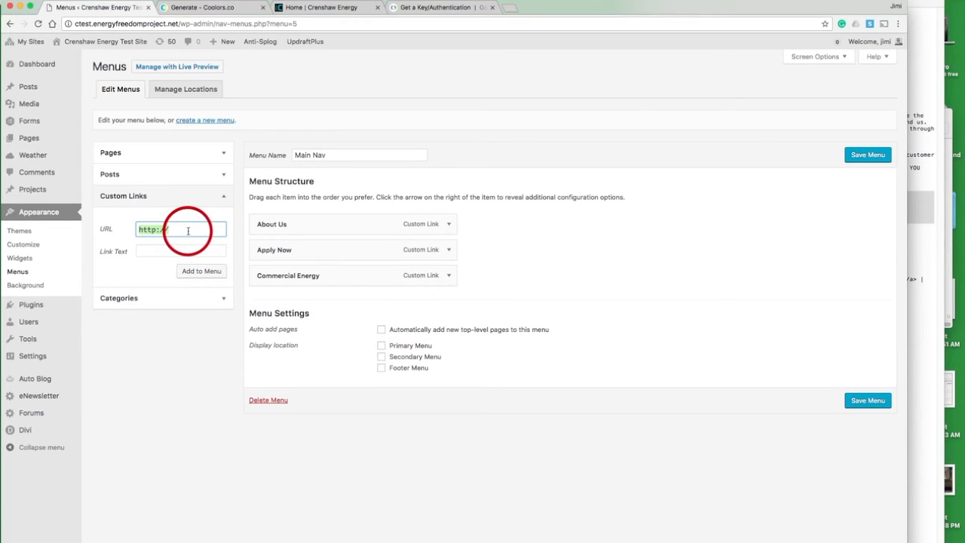
text(#contact)
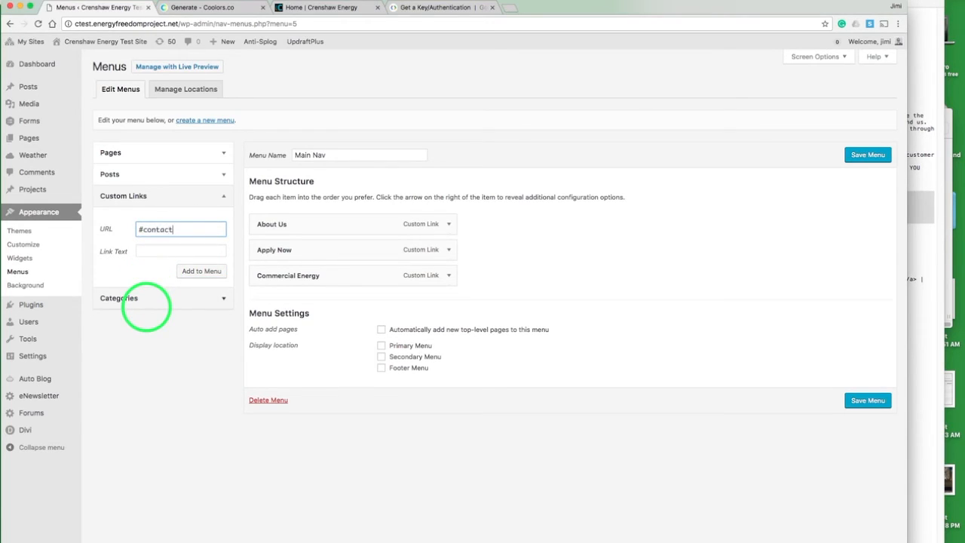
key(Tab)
text(Contact Us)
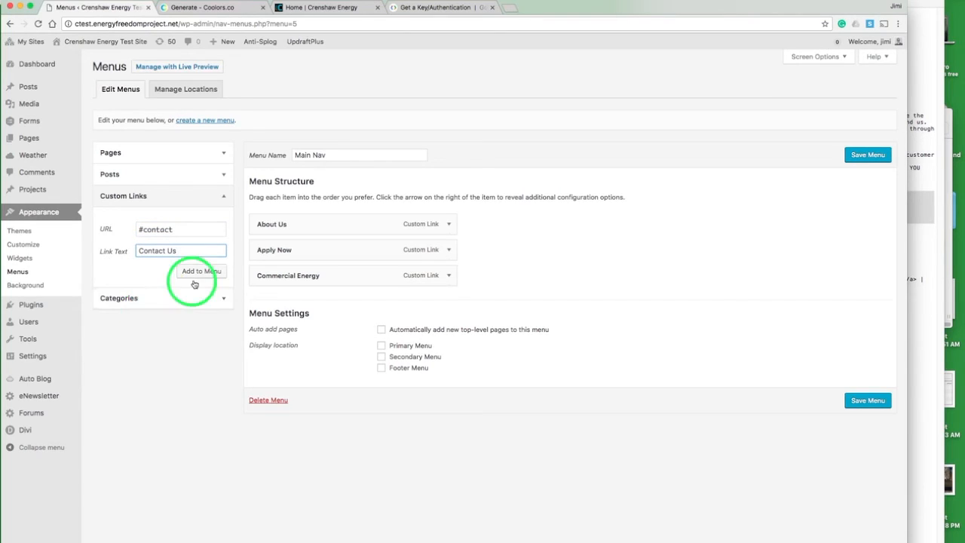
click(201, 273)
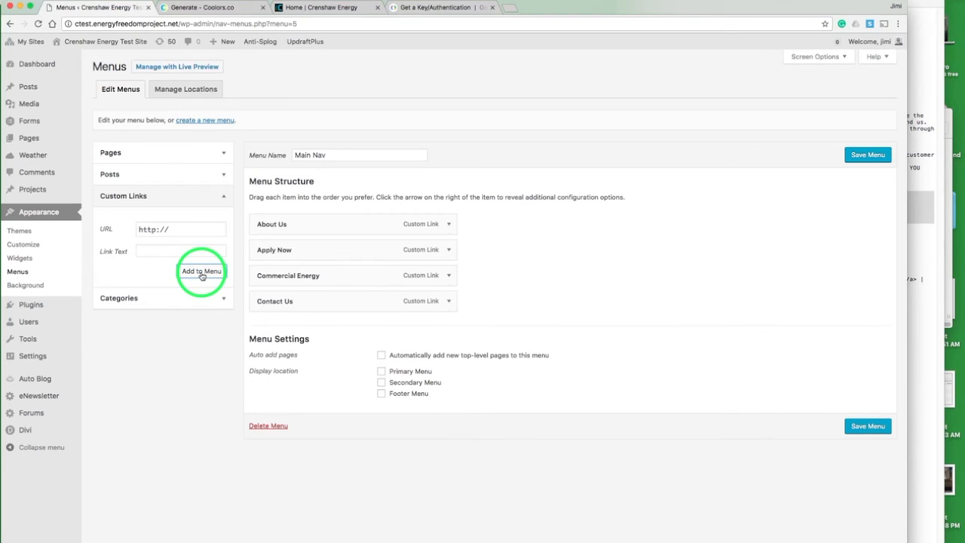
Step: Copy the company phone number from the live crenshawenergy.com site and enter it as a tel: custom link URL
triple_click(194, 228)
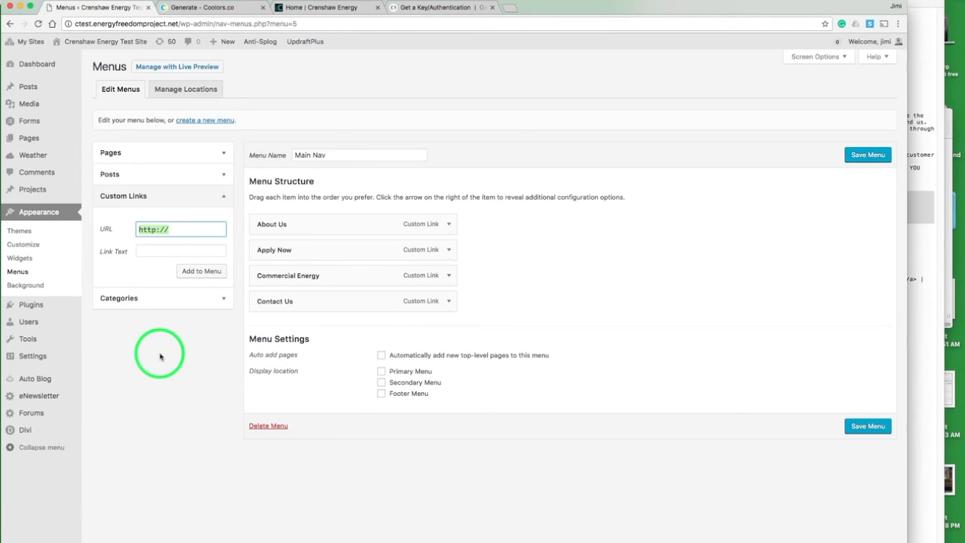
click(334, 7)
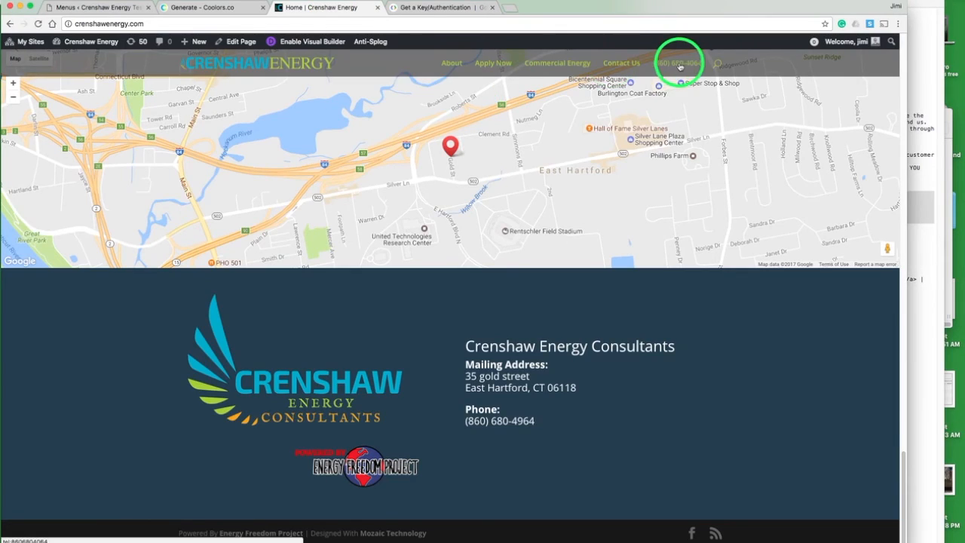
drag(541, 422, 467, 421)
key(super+c)
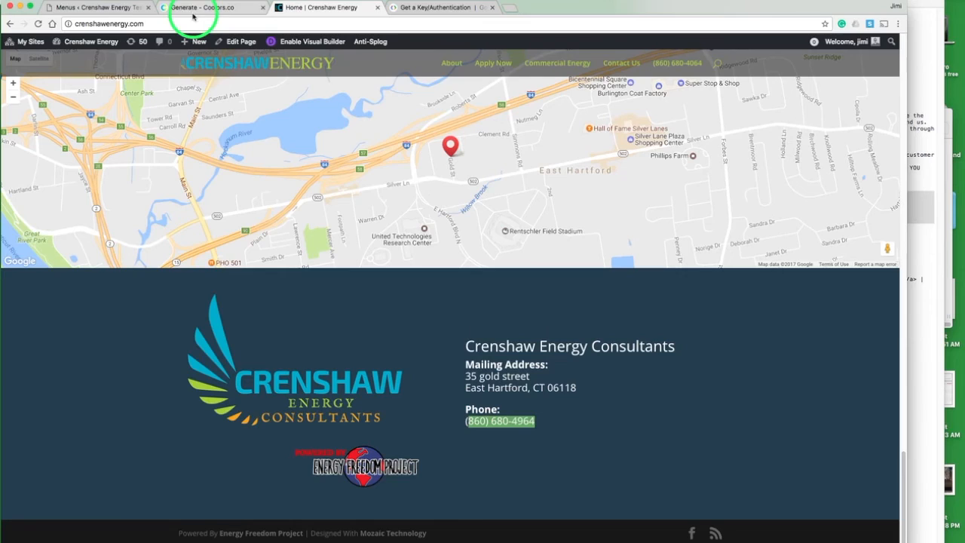
click(113, 7)
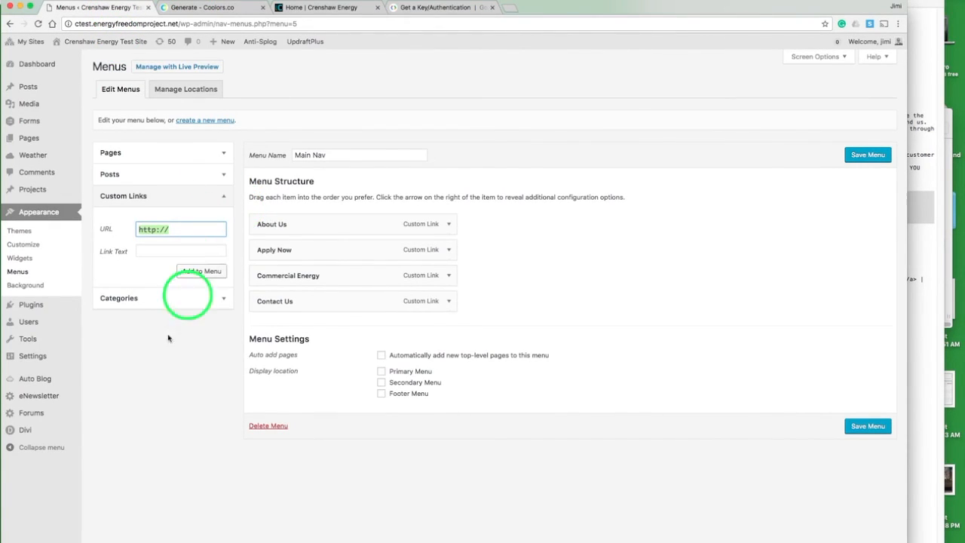
text(t)
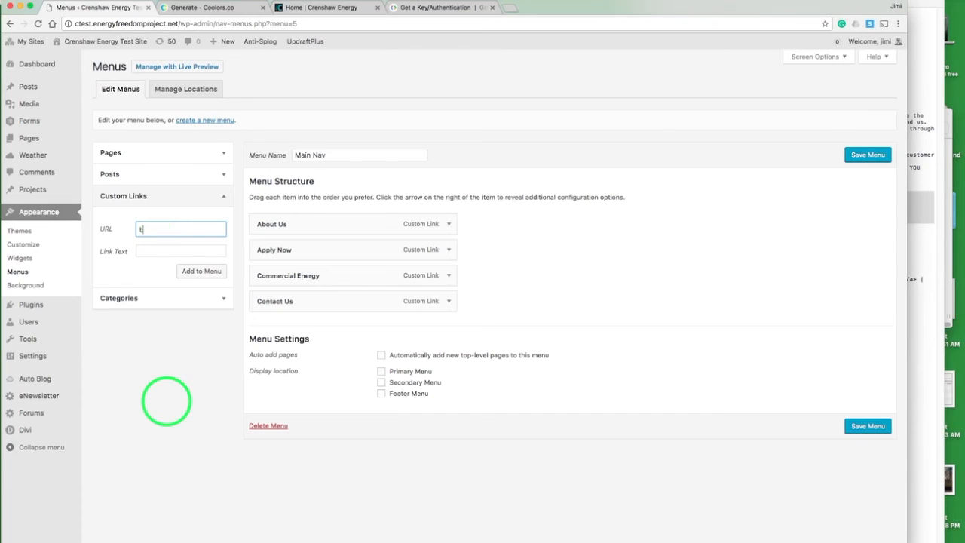
text(el:)
key(super+v)
key(BackSpace)
key(BackSpace)
key(BackSpace)
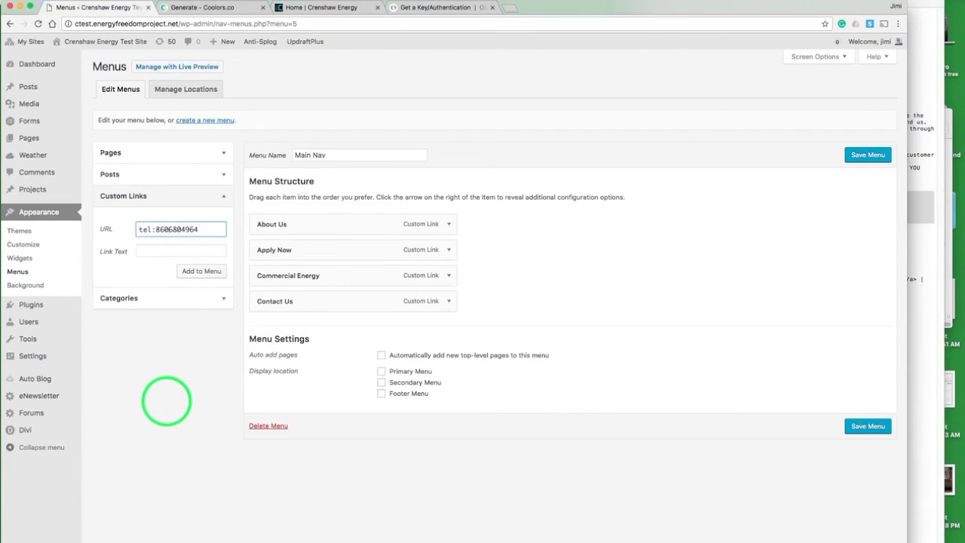
Step: Set the phone number as the link text, add the phone link, and save Main Nav as the Primary Menu
click(151, 249)
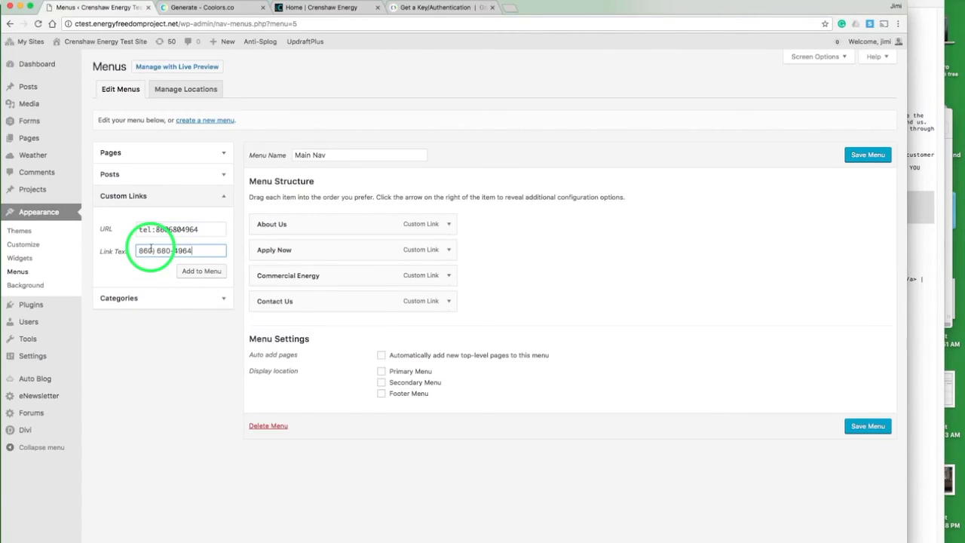
text(()
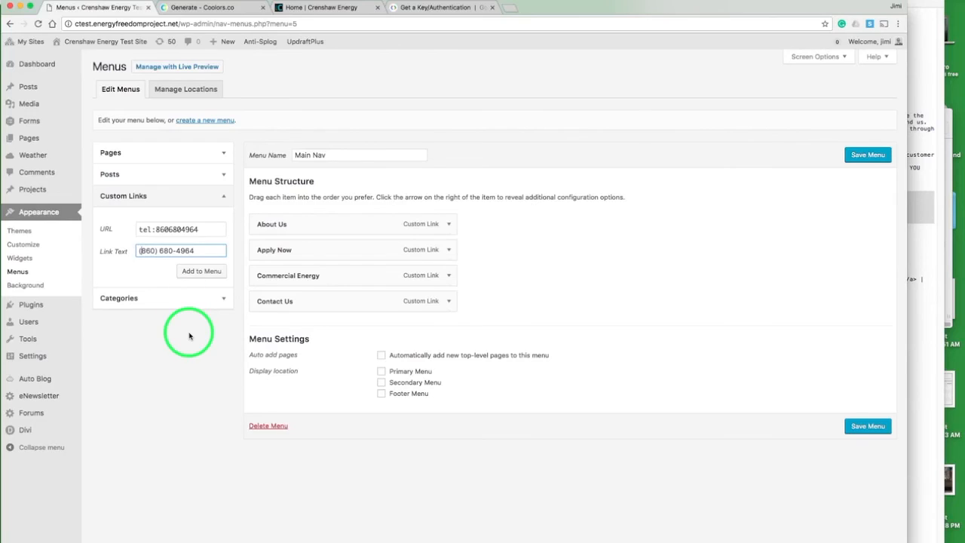
click(201, 272)
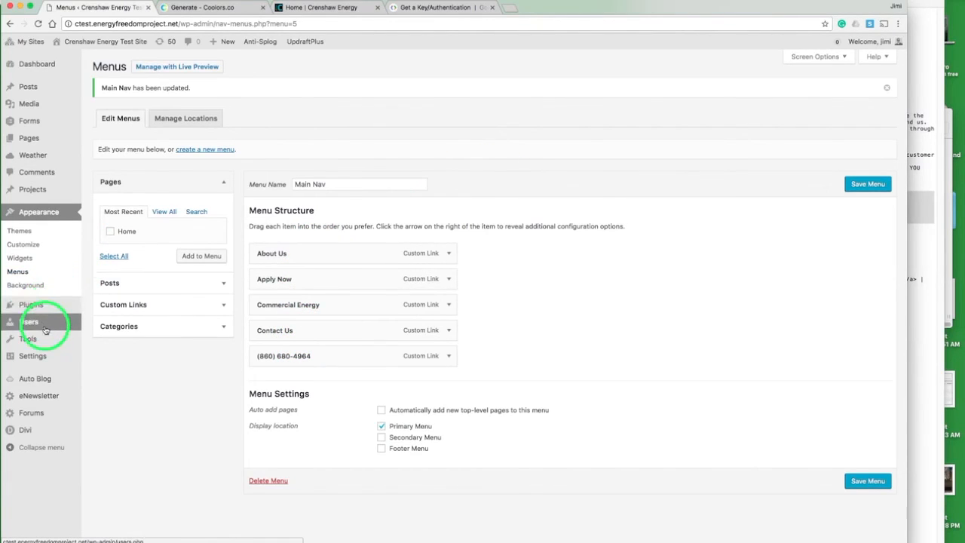
Step: Set the front page to display the static Home page and save the reading settings
mouse_move(43, 359)
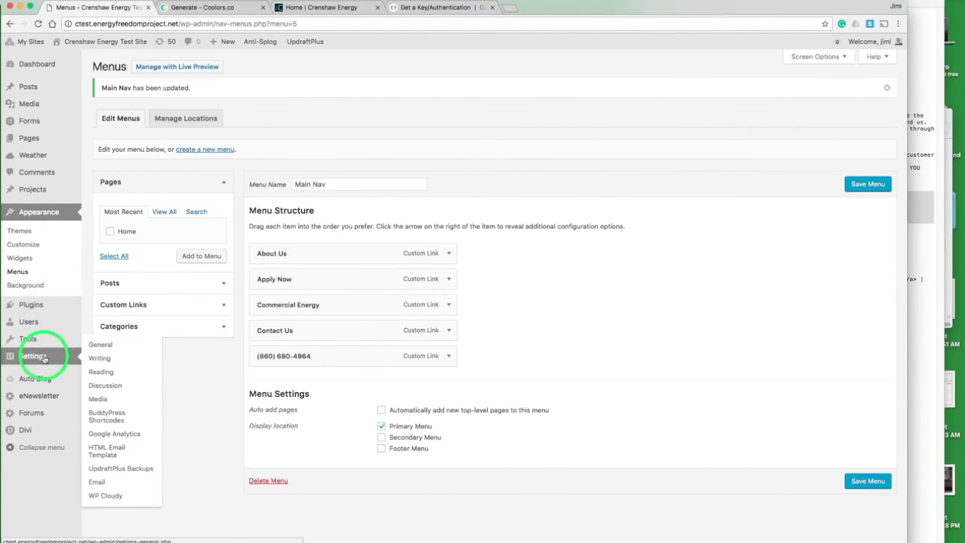
click(102, 373)
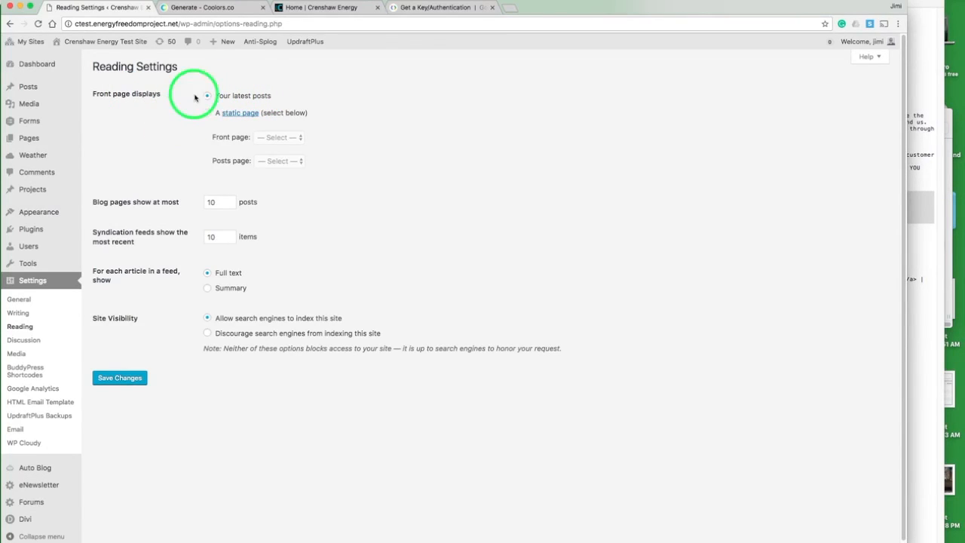
click(208, 113)
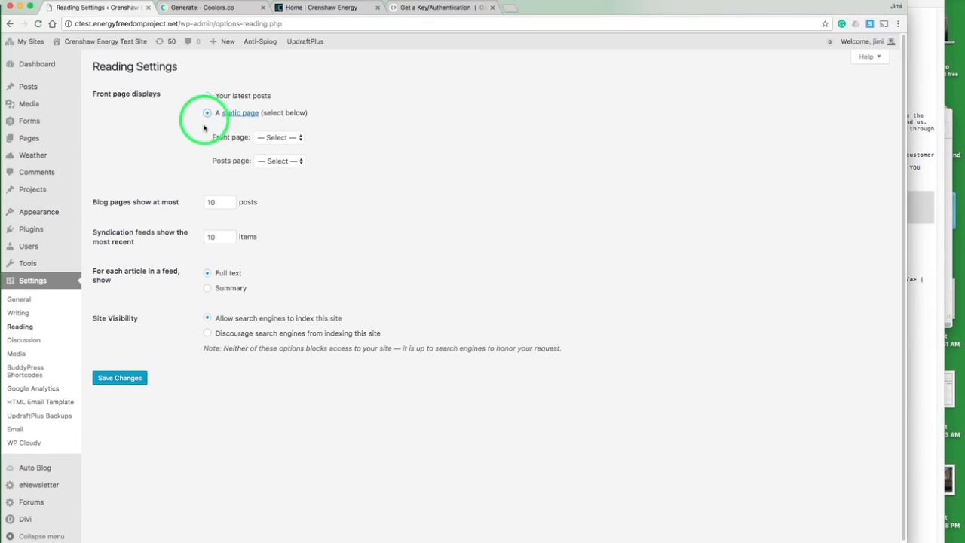
click(285, 142)
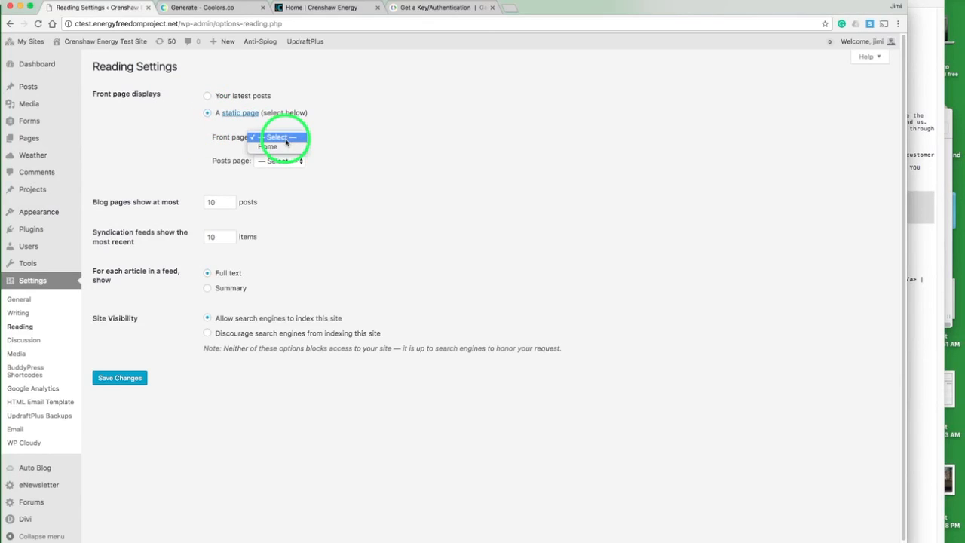
click(265, 148)
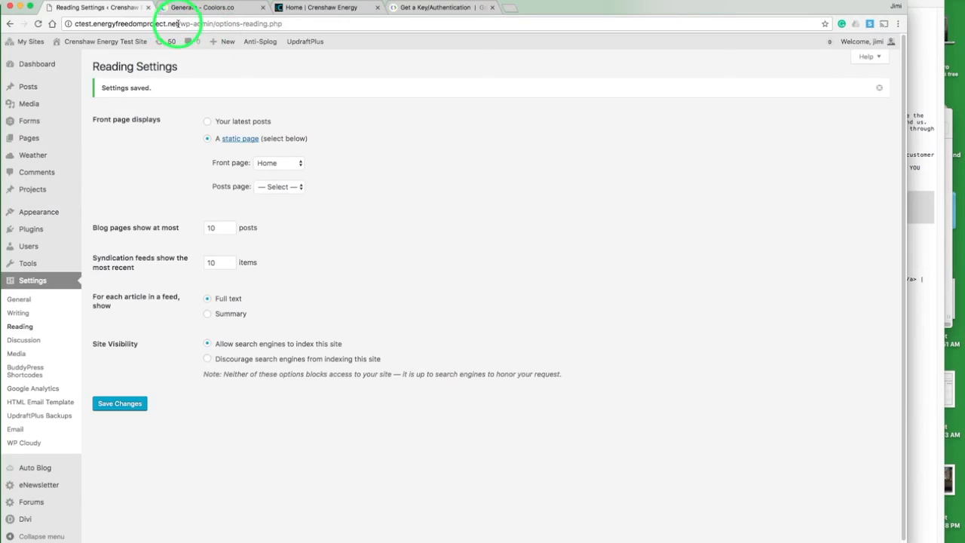
Step: Open the test site's front end in a new browser tab
mouse_move(101, 43)
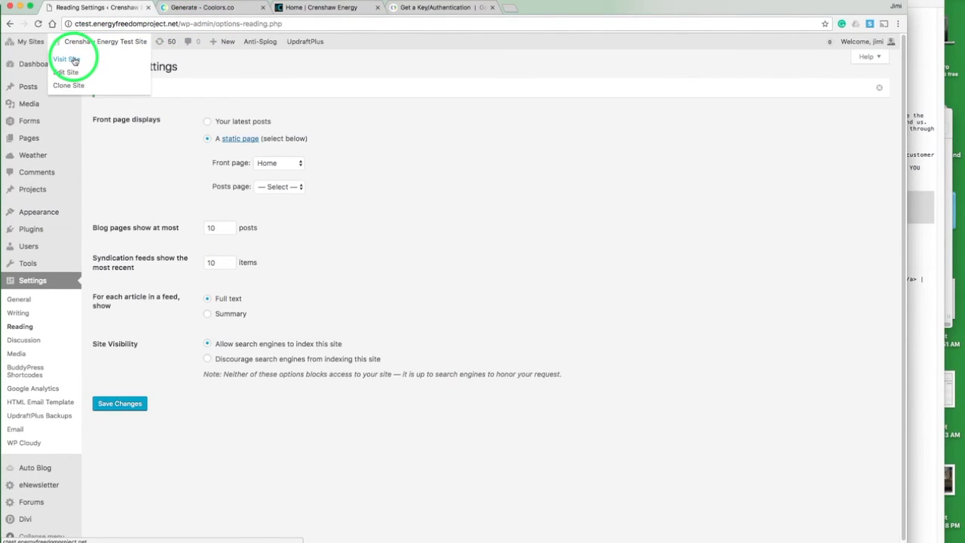
right_click(74, 60)
click(85, 62)
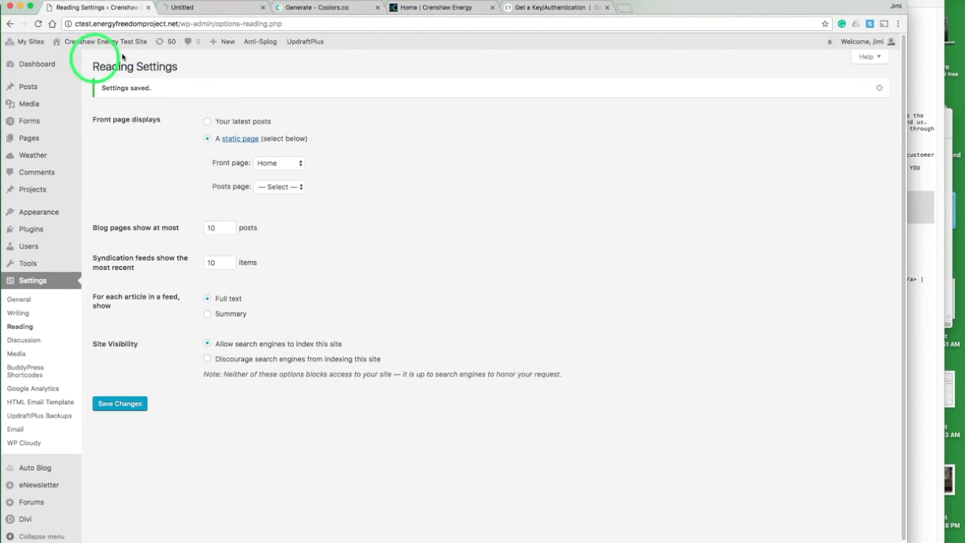
click(211, 8)
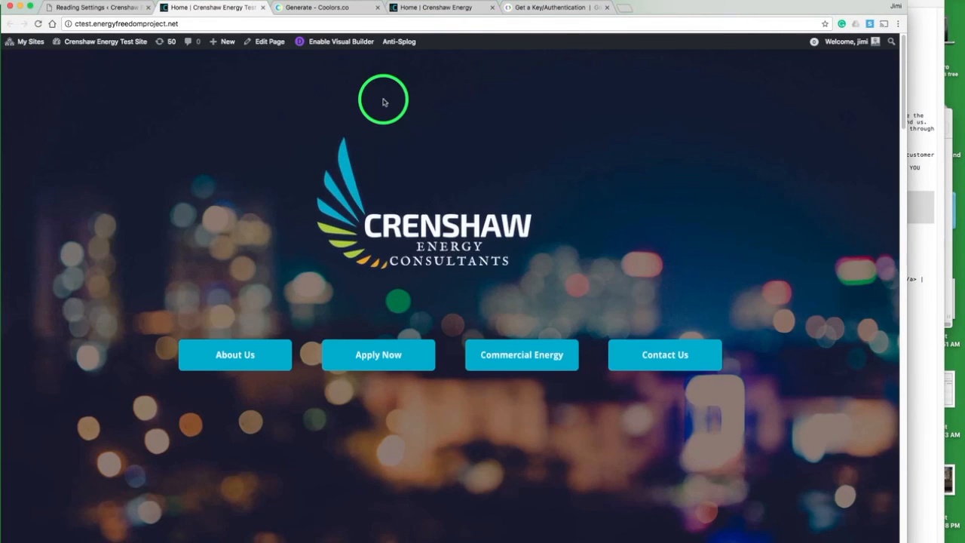
Step: Test the About Us and Ready To Start anchor buttons, then review the Home page down to the footer
click(251, 353)
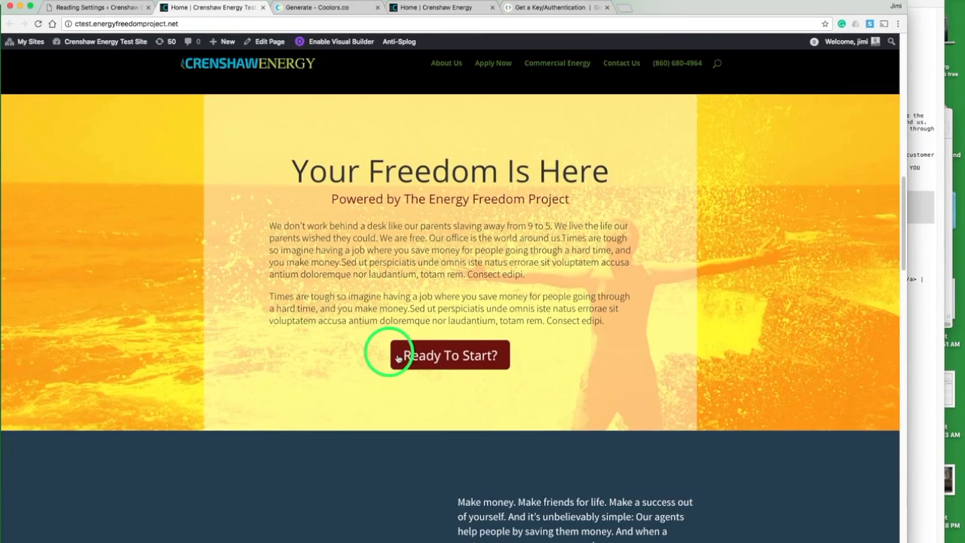
click(409, 360)
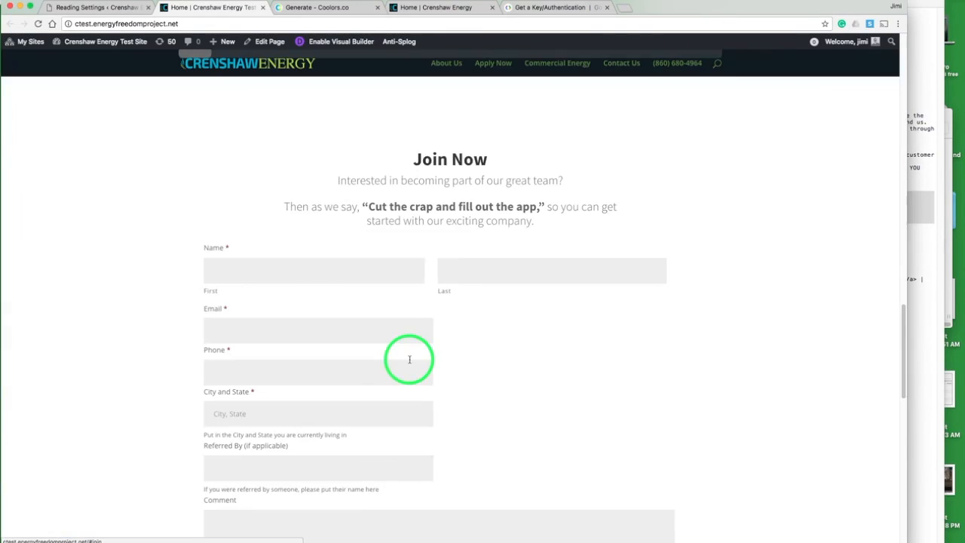
scroll(498, 323, down, 3)
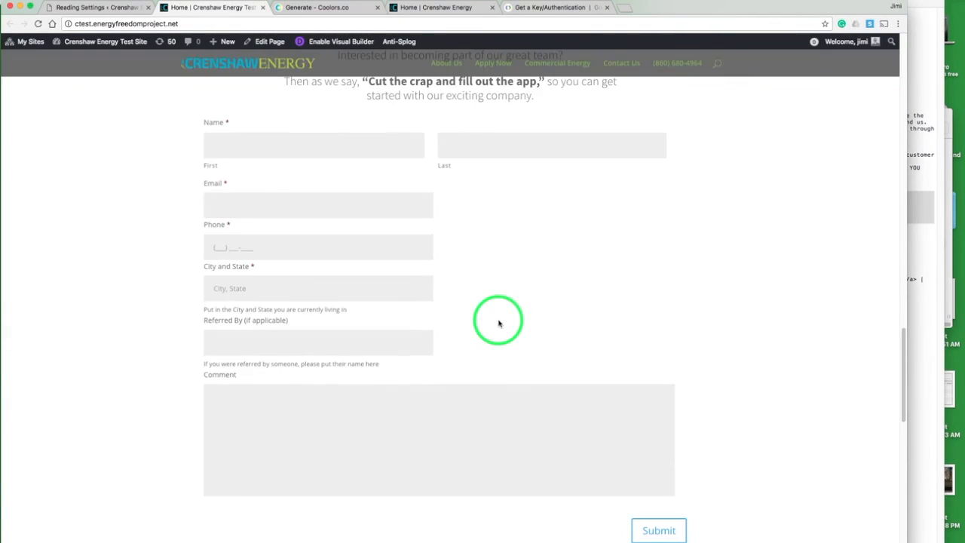
scroll(498, 323, down, 8)
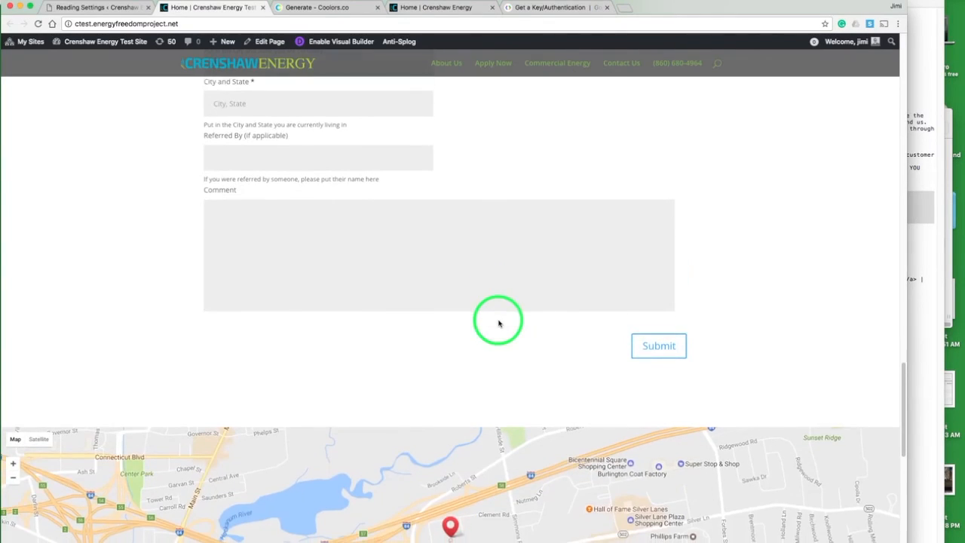
scroll(498, 323, down, 5)
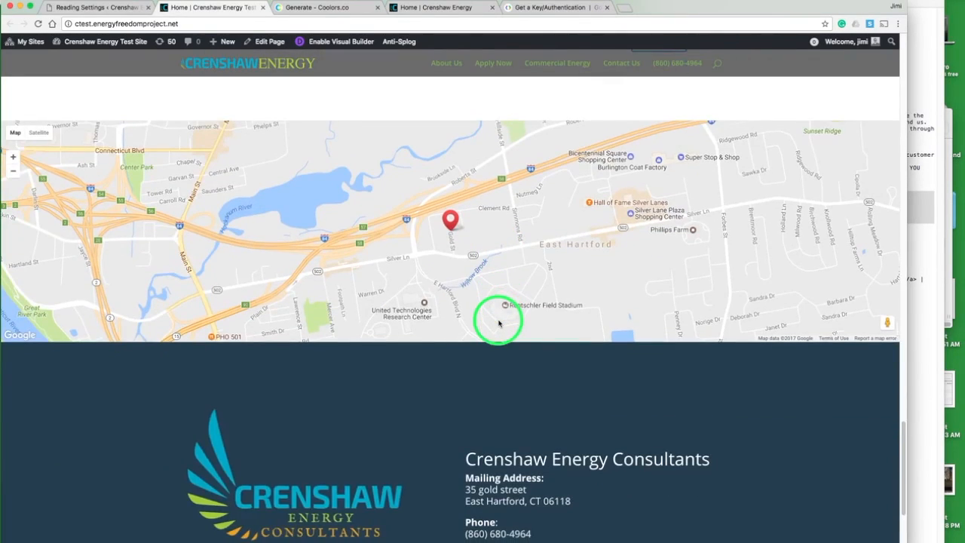
scroll(499, 323, down, 2)
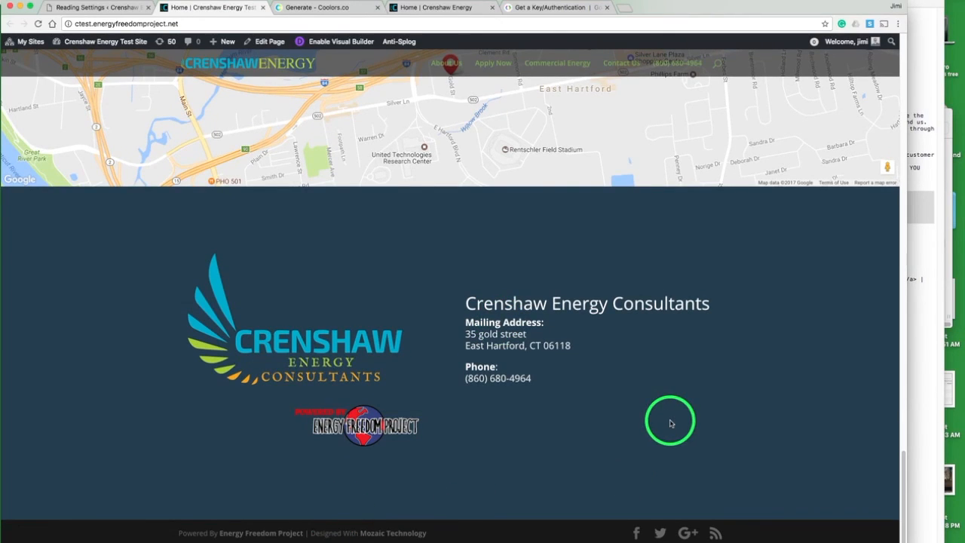
scroll(670, 423, up, 9)
scroll(670, 422, up, 20)
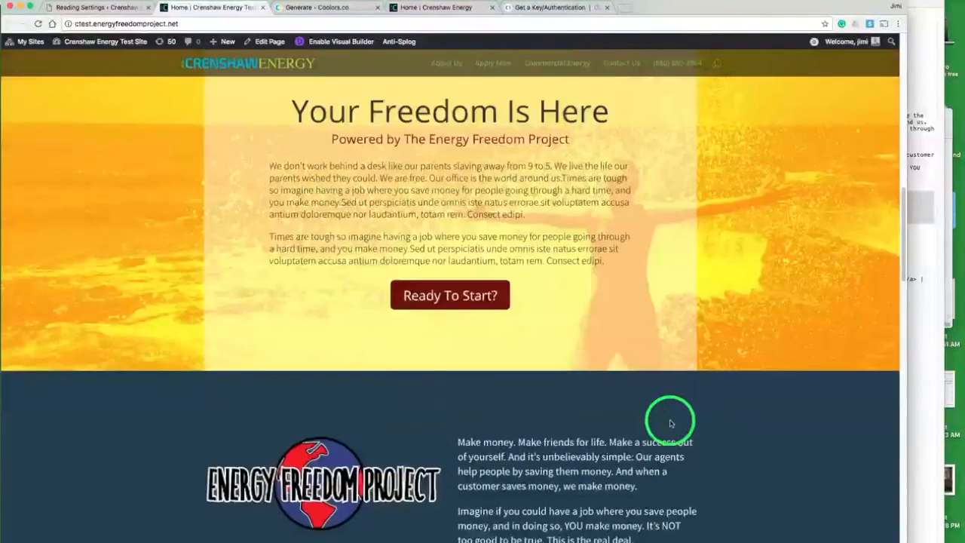